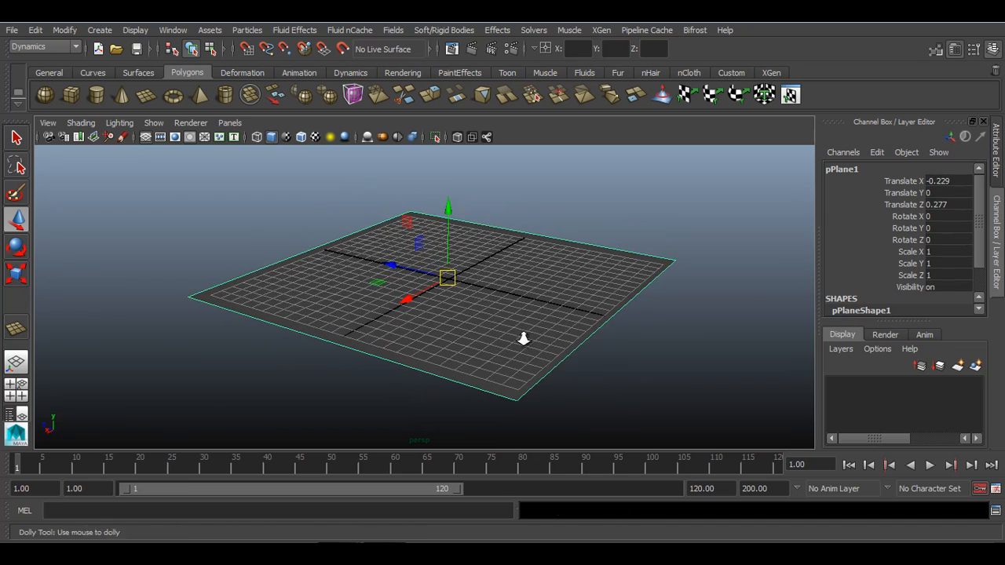
# Step: Set the plane's width and height subdivisions to 3
pyautogui.scroll(-1, 896, 235)
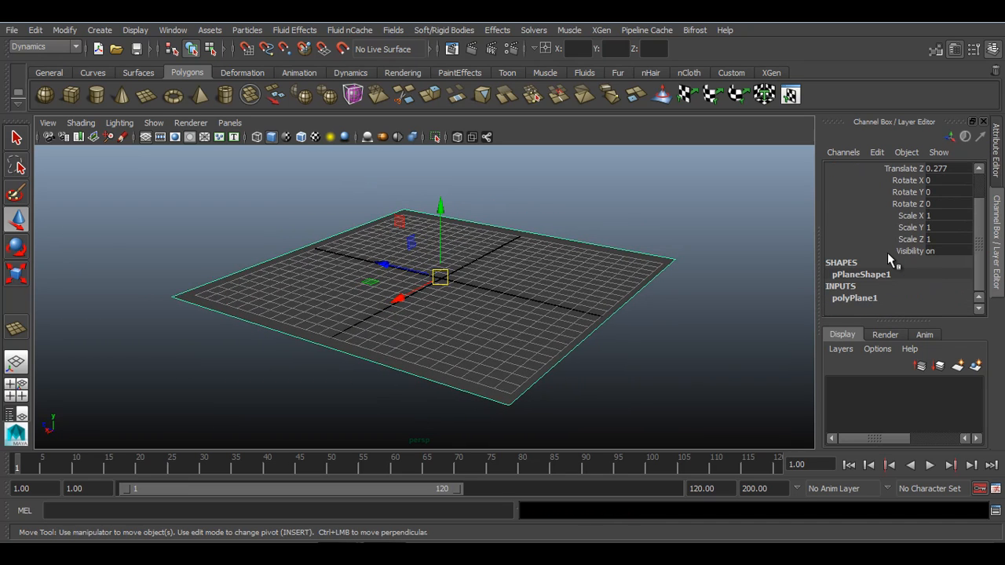
pyautogui.click(874, 299)
pyautogui.moveTo(492, 267); pyautogui.dragTo(493, 267, button='middle')
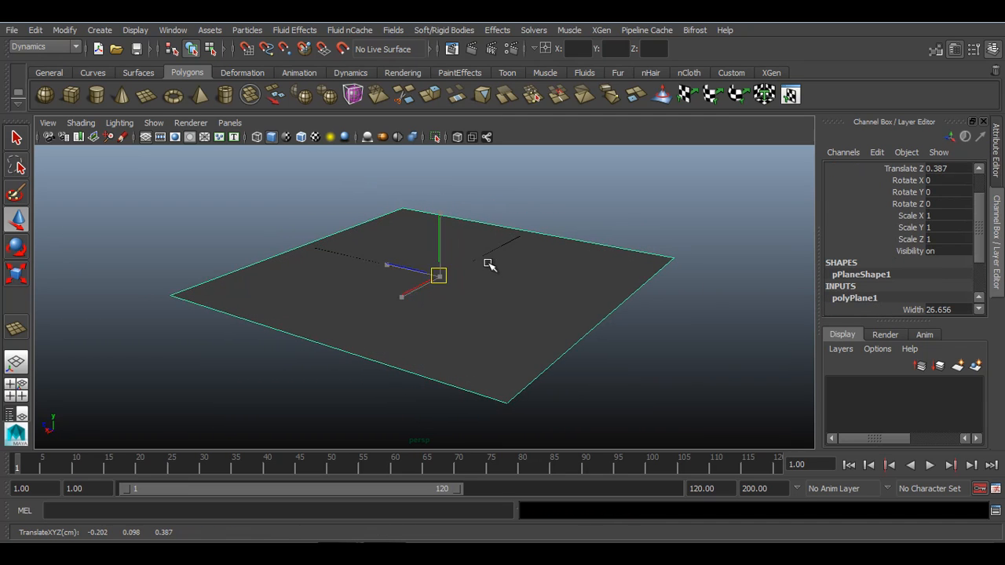
pyautogui.hotkey('ctrl', 'z')
pyautogui.scroll(-1, 905, 270)
pyautogui.click(901, 275)
pyautogui.keyDown('ctrl'); pyautogui.click(895, 286); pyautogui.keyUp('ctrl')
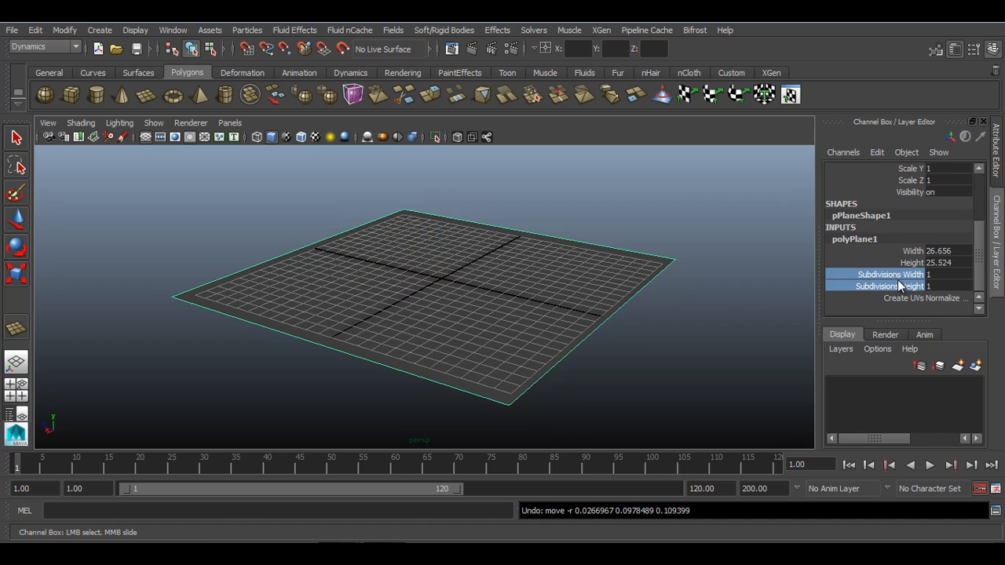
pyautogui.moveTo(579, 271); pyautogui.dragTo(591, 272, button='middle')
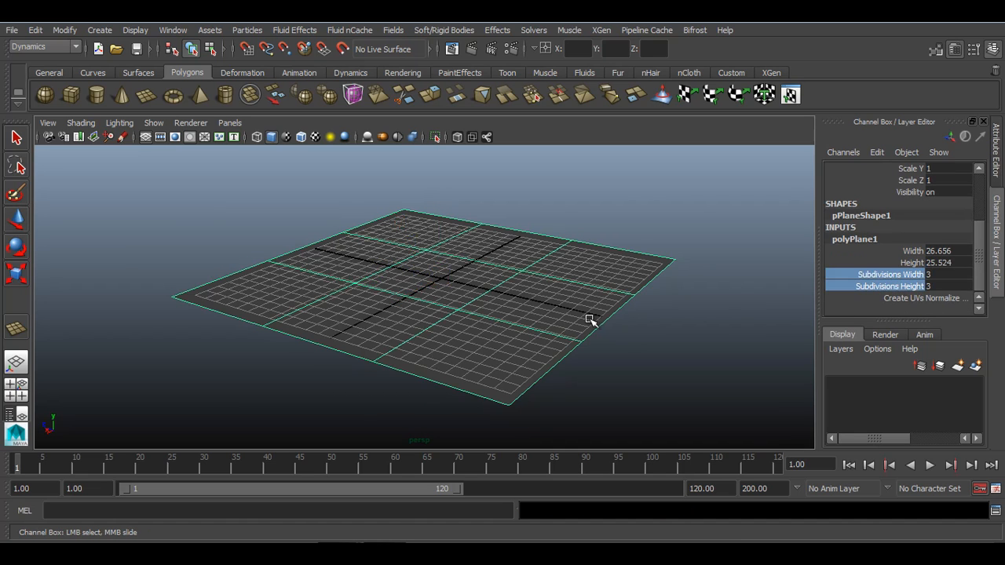
# Step: Hide the viewport grid and raise both of the plane's subdivision counts to 4
pyautogui.keyDown('alt'); pyautogui.moveTo(590, 319); pyautogui.dragTo(241, 172); pyautogui.keyUp('alt')
pyautogui.click(146, 137)
pyautogui.keyDown('alt'); pyautogui.moveTo(343, 243); pyautogui.dragTo(399, 267); pyautogui.keyUp('alt')
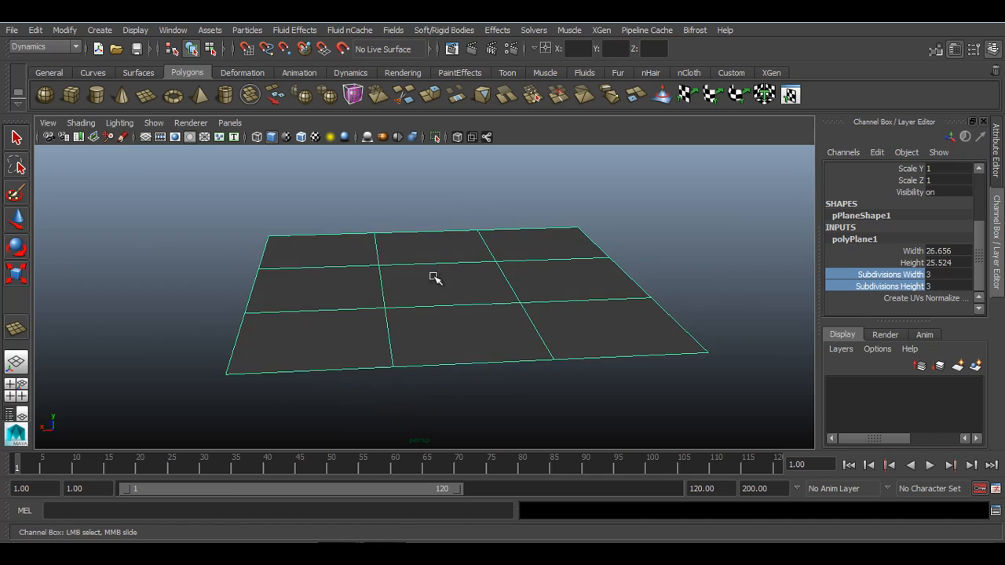
pyautogui.keyDown('alt'); pyautogui.moveTo(562, 304); pyautogui.dragTo(408, 269, button='middle'); pyautogui.keyUp('alt')
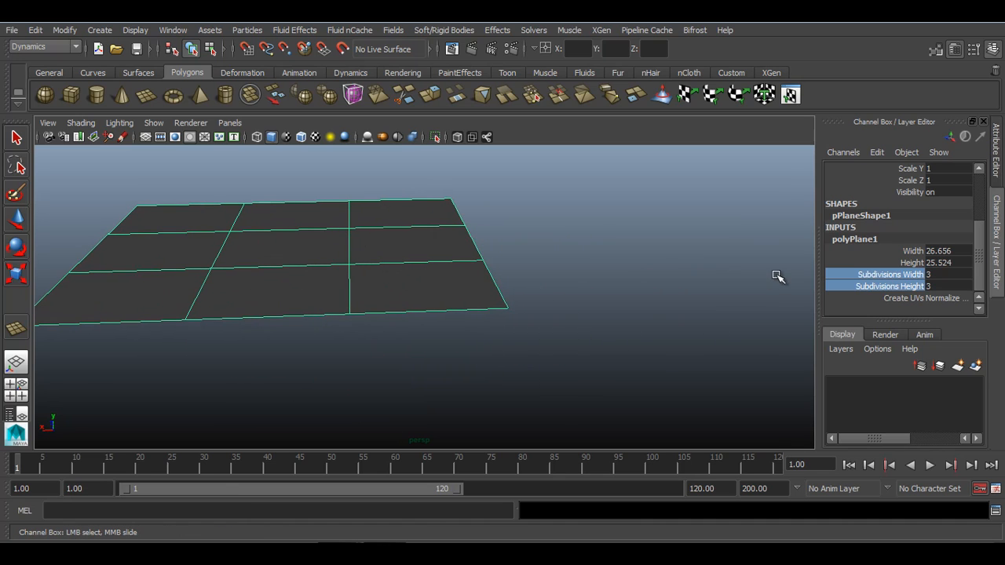
pyautogui.moveTo(640, 275); pyautogui.dragTo(646, 271, button='middle')
# Step: Raise the edges at one end of the plane to form an upright back wall, then return to object mode
pyautogui.moveTo(414, 251); pyautogui.dragTo(403, 184, button='right')
pyautogui.moveTo(417, 175); pyautogui.dragTo(581, 342)
pyautogui.press('w')
pyautogui.scroll(-2, 525, 293)
pyautogui.moveTo(455, 223); pyautogui.dragTo(413, 29)
pyautogui.moveTo(444, 191); pyautogui.dragTo(494, 166, button='right')
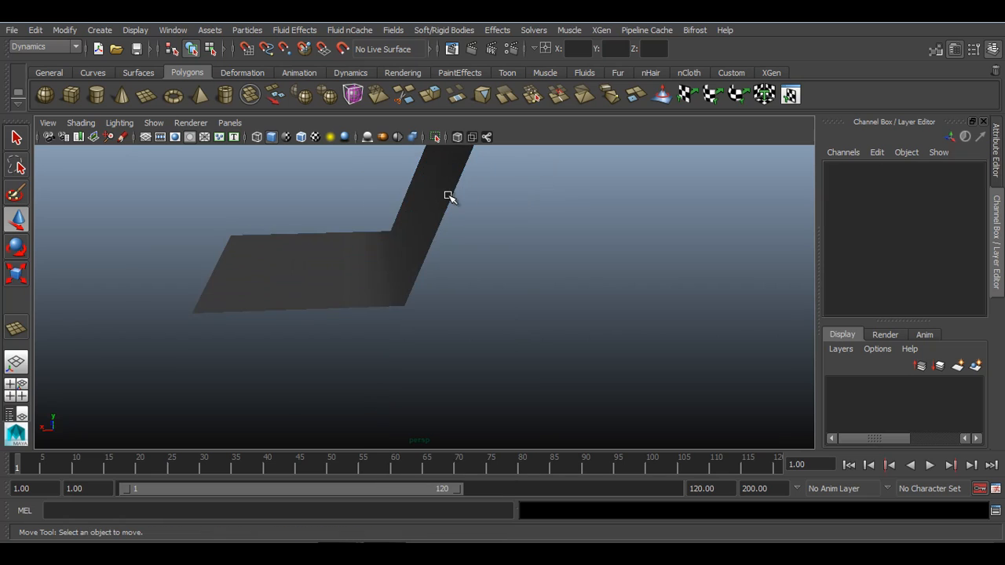
# Step: Insert an edge loop across the lower part of the wall and move it outward to soften the bend
pyautogui.click(435, 192)
pyautogui.keyDown('shift'); pyautogui.moveTo(430, 191); pyautogui.dragTo(354, 209, button='right'); pyautogui.keyUp('shift')
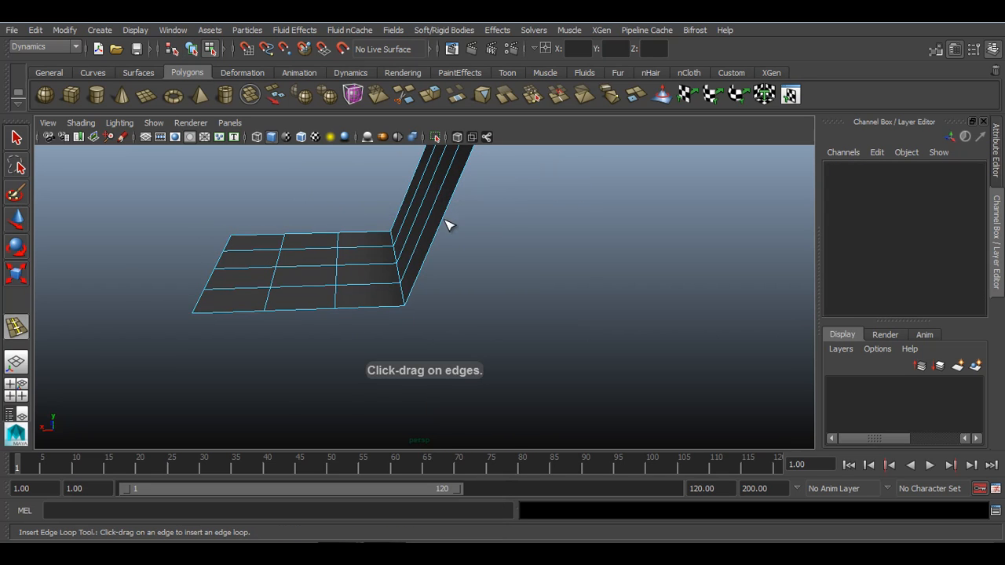
pyautogui.click(440, 257)
pyautogui.press('w')
pyautogui.moveTo(353, 219); pyautogui.dragTo(382, 215)
# Step: Insert a second edge loop higher up the wall to round the curve, and return to object mode
pyautogui.press('y')
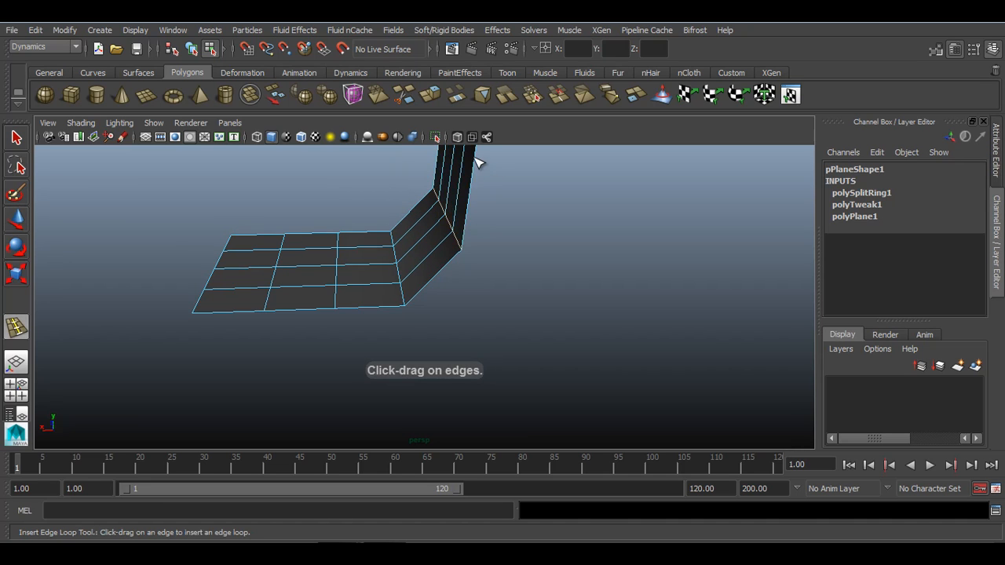
pyautogui.click(473, 163)
pyautogui.press('w')
pyautogui.keyDown('alt'); pyautogui.moveTo(445, 164); pyautogui.dragTo(505, 218); pyautogui.keyUp('alt')
pyautogui.moveTo(505, 218); pyautogui.dragTo(564, 223, button='right')
# Step: Smooth the curved plane's mesh and go back to object mode
pyautogui.keyDown('alt'); pyautogui.moveTo(539, 233); pyautogui.dragTo(462, 206); pyautogui.keyUp('alt')
pyautogui.click(330, 96)
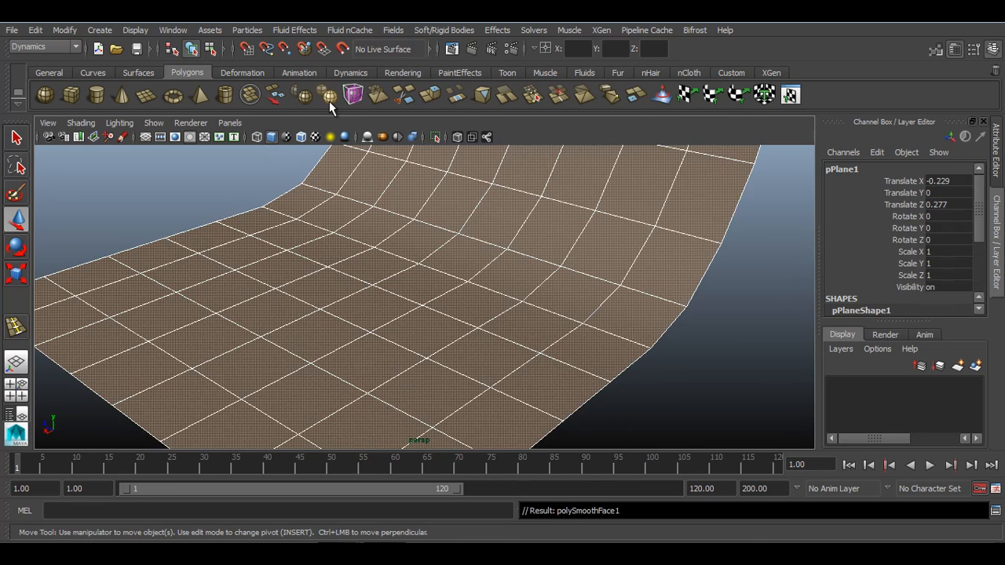
pyautogui.click(206, 192)
pyautogui.moveTo(380, 235); pyautogui.dragTo(492, 227, button='right')
pyautogui.keyDown('alt'); pyautogui.moveTo(491, 227); pyautogui.dragTo(496, 271); pyautogui.keyUp('alt')
pyautogui.keyDown('alt'); pyautogui.moveTo(732, 225); pyautogui.dragTo(547, 331); pyautogui.keyUp('alt')
pyautogui.keyDown('alt'); pyautogui.moveTo(433, 316); pyautogui.dragTo(465, 316); pyautogui.keyUp('alt')
pyautogui.moveTo(465, 315)
pyautogui.keyDown('alt'); pyautogui.mouseDown(button='right')
pyautogui.moveTo(427, 323)
pyautogui.moveTo(447, 319)
pyautogui.mouseUp(button='right'); pyautogui.keyUp('alt')
# Step: Widen the curved plane by scaling it to about 2.051 along Z
pyautogui.click(707, 227)
pyautogui.keyDown('alt'); pyautogui.moveTo(591, 240); pyautogui.dragTo(589, 242, button='middle'); pyautogui.keyUp('alt')
pyautogui.click(577, 279)
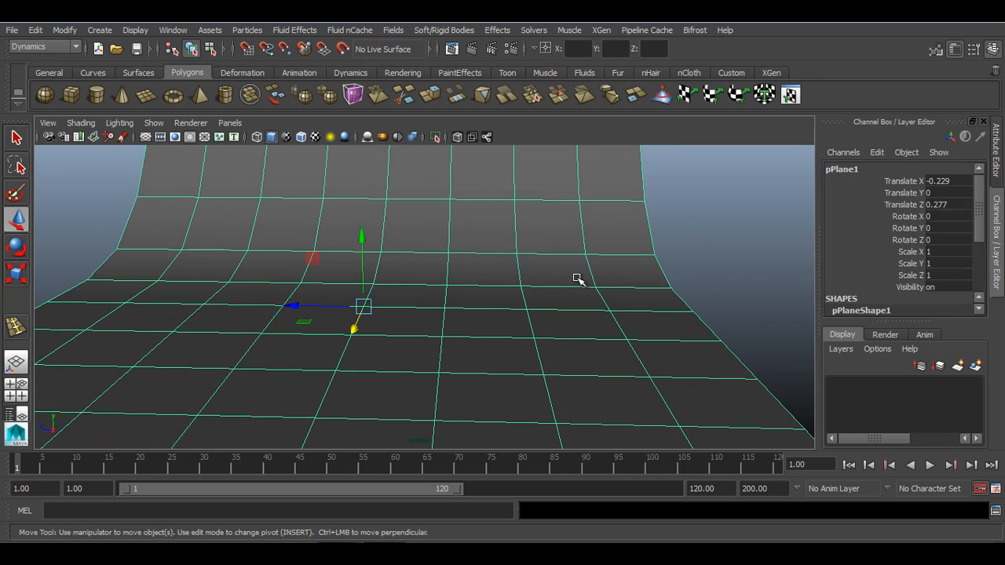
pyautogui.press('r')
pyautogui.moveTo(298, 310); pyautogui.dragTo(228, 310)
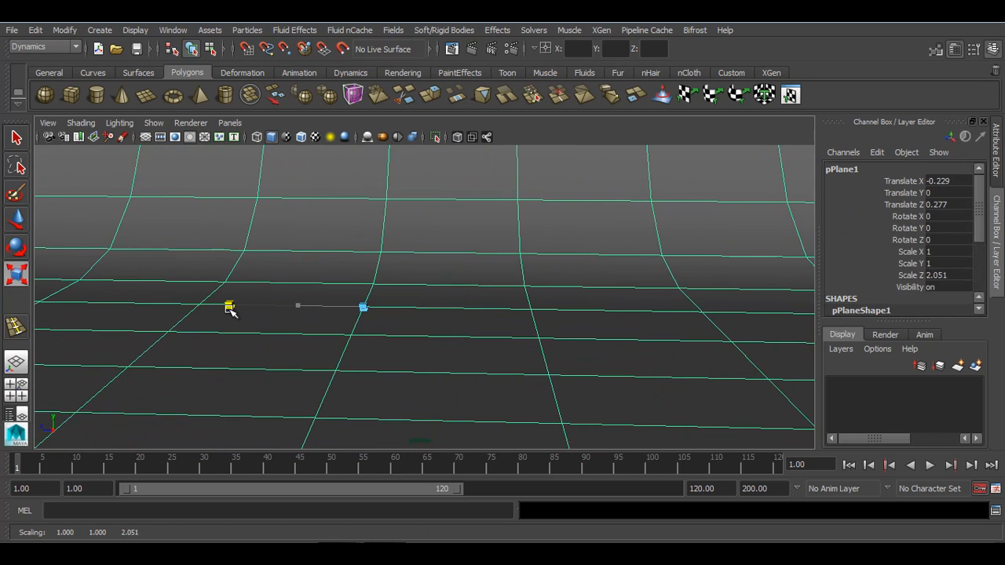
pyautogui.press('Delete')
pyautogui.keyDown('alt'); pyautogui.moveTo(536, 319); pyautogui.dragTo(485, 282); pyautogui.keyUp('alt')
pyautogui.keyDown('alt'); pyautogui.moveTo(485, 283); pyautogui.dragTo(539, 312, button='middle'); pyautogui.keyUp('alt')
pyautogui.hotkey('ctrl', 'z')
# Step: Extend the floor forward by selecting the vertices along its front end and moving them outward along X
pyautogui.keyDown('alt'); pyautogui.moveTo(461, 326); pyautogui.dragTo(386, 301); pyautogui.keyUp('alt')
pyautogui.click(303, 351)
pyautogui.moveTo(331, 183); pyautogui.dragTo(239, 185, button='right')
pyautogui.moveTo(251, 184); pyautogui.dragTo(377, 448)
pyautogui.press('w')
pyautogui.moveTo(304, 289); pyautogui.dragTo(245, 294)
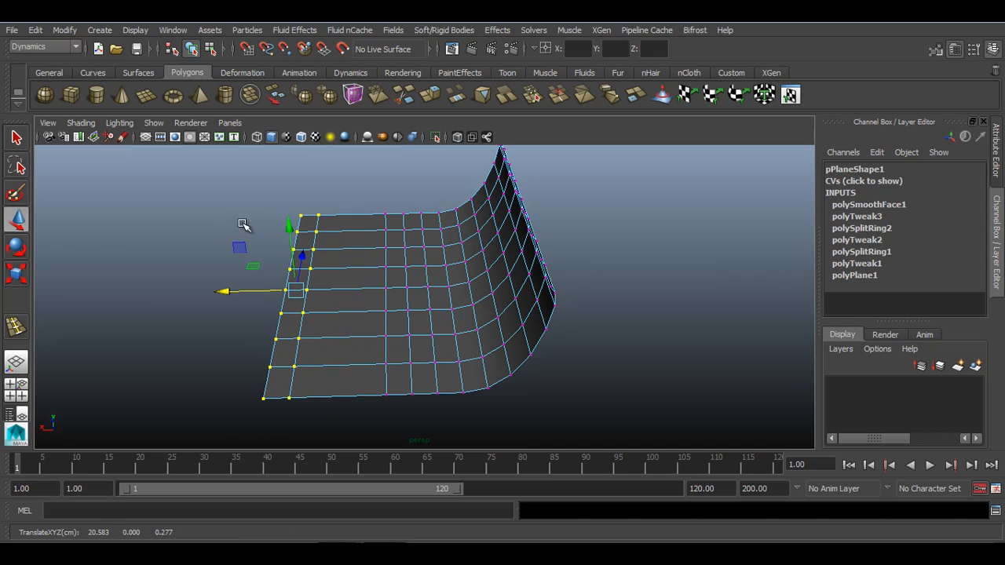
pyautogui.keyDown('alt'); pyautogui.moveTo(230, 251); pyautogui.dragTo(295, 430); pyautogui.keyUp('alt')
pyautogui.moveTo(220, 303); pyautogui.dragTo(135, 302)
# Step: Return to object mode, scale the backdrop plane to about 2.926 along Z, and deselect it
pyautogui.moveTo(347, 183); pyautogui.dragTo(407, 162, button='right')
pyautogui.keyDown('alt'); pyautogui.moveTo(373, 225); pyautogui.dragTo(508, 265); pyautogui.keyUp('alt')
pyautogui.keyDown('alt'); pyautogui.moveTo(507, 265); pyautogui.dragTo(431, 281, button='right'); pyautogui.keyUp('alt')
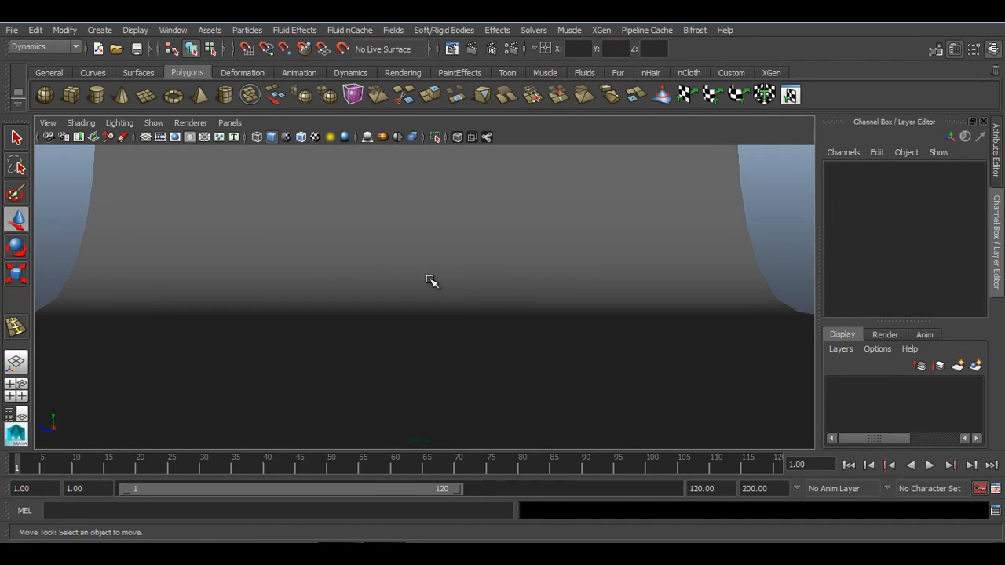
pyautogui.click(439, 278)
pyautogui.press('r')
pyautogui.moveTo(350, 315); pyautogui.dragTo(452, 340)
pyautogui.keyDown('alt'); pyautogui.moveTo(452, 340); pyautogui.dragTo(503, 319, button='right'); pyautogui.keyUp('alt')
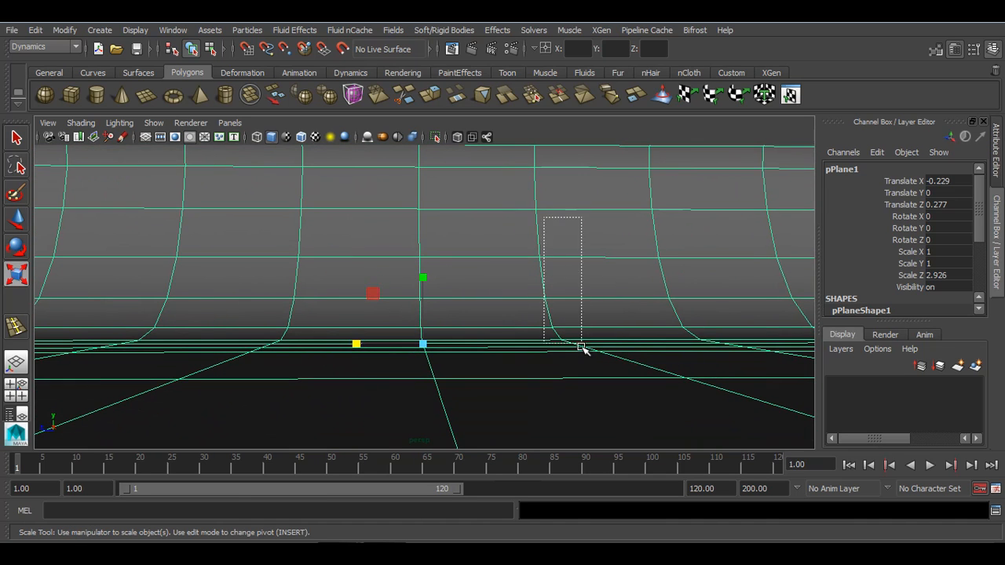
pyautogui.moveTo(581, 348); pyautogui.dragTo(581, 347)
pyautogui.press('Delete')
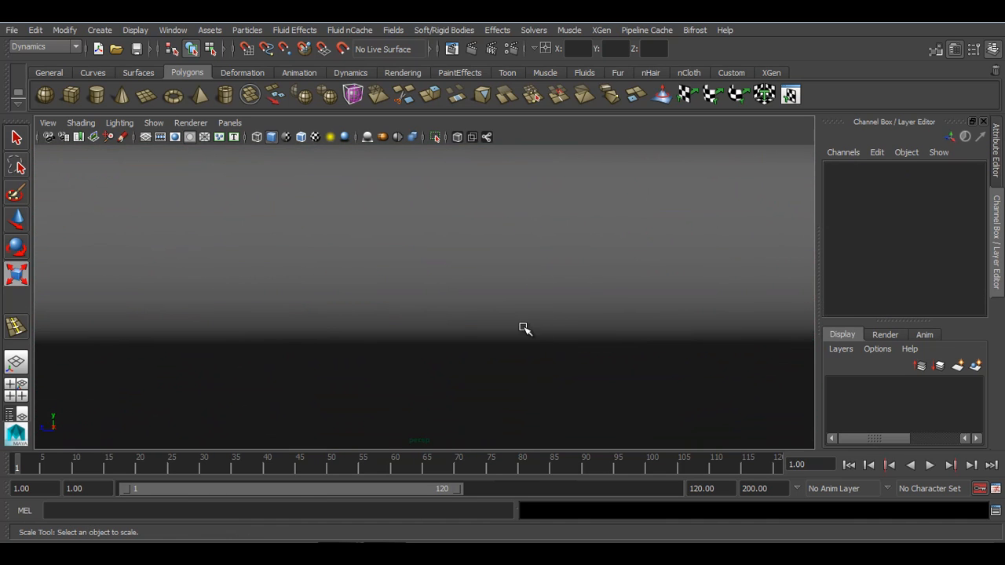
pyautogui.click(46, 95)
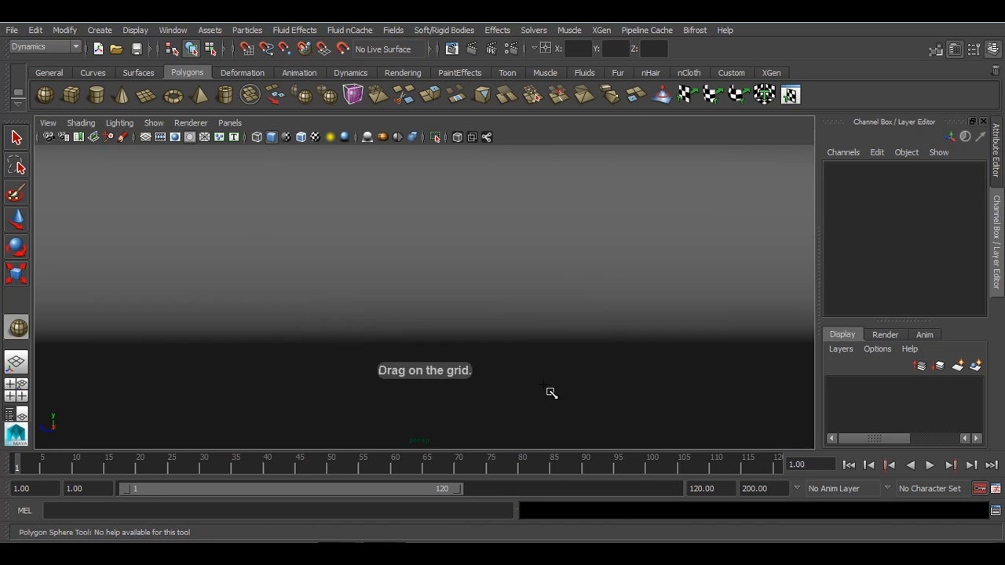
pyautogui.press('w')
pyautogui.press('4')
pyautogui.press('5')
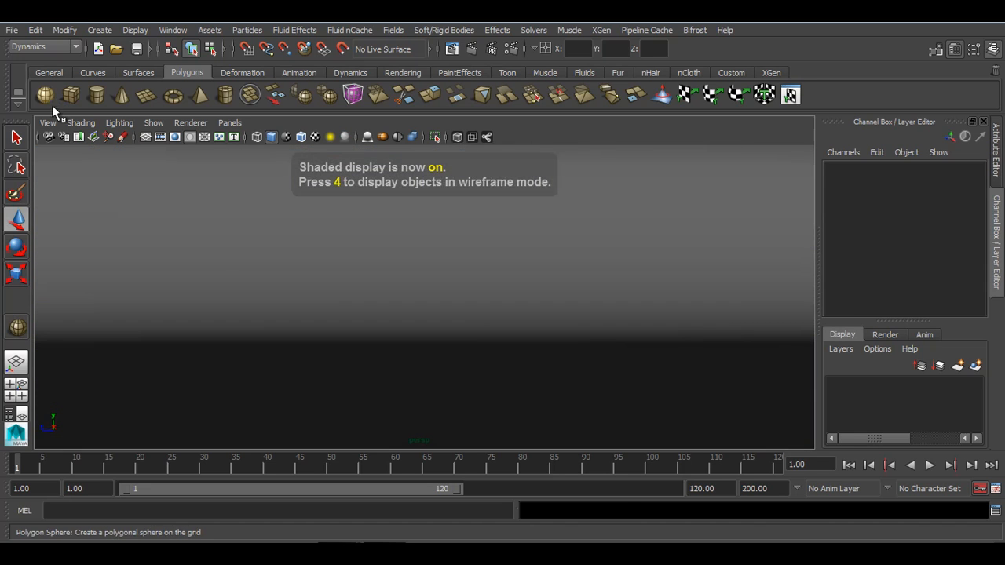
# Step: Create a polygon sphere over the floor at about X 16.782, Z -1.75 and raise it to about Y 5.411
pyautogui.click(45, 95)
pyautogui.keyDown('alt'); pyautogui.moveTo(510, 231); pyautogui.dragTo(484, 386); pyautogui.keyUp('alt')
pyautogui.moveTo(413, 350); pyautogui.dragTo(439, 356)
pyautogui.scroll(5, 440, 361)
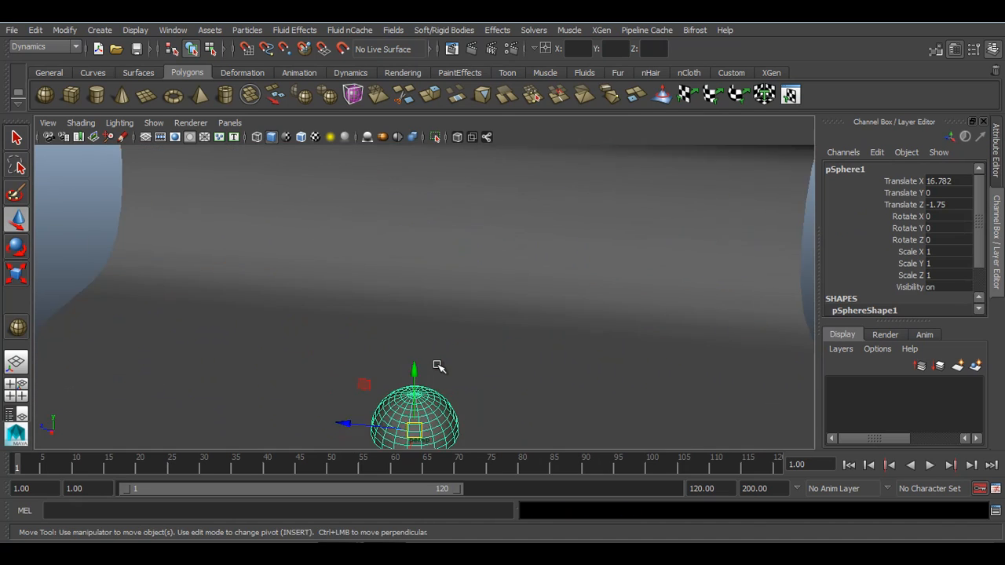
pyautogui.scroll(-1, 446, 415)
pyautogui.keyDown('alt'); pyautogui.moveTo(446, 415); pyautogui.dragTo(466, 366, button='middle'); pyautogui.keyUp('alt')
pyautogui.moveTo(437, 313); pyautogui.dragTo(457, 252)
# Step: Show wireframe on the shaded models, and shrink the sphere to a flat disc with scale about 0.146 in X and Z, 0.034 in Y
pyautogui.click(287, 138)
pyautogui.press('r')
pyautogui.moveTo(440, 316); pyautogui.dragTo(376, 328)
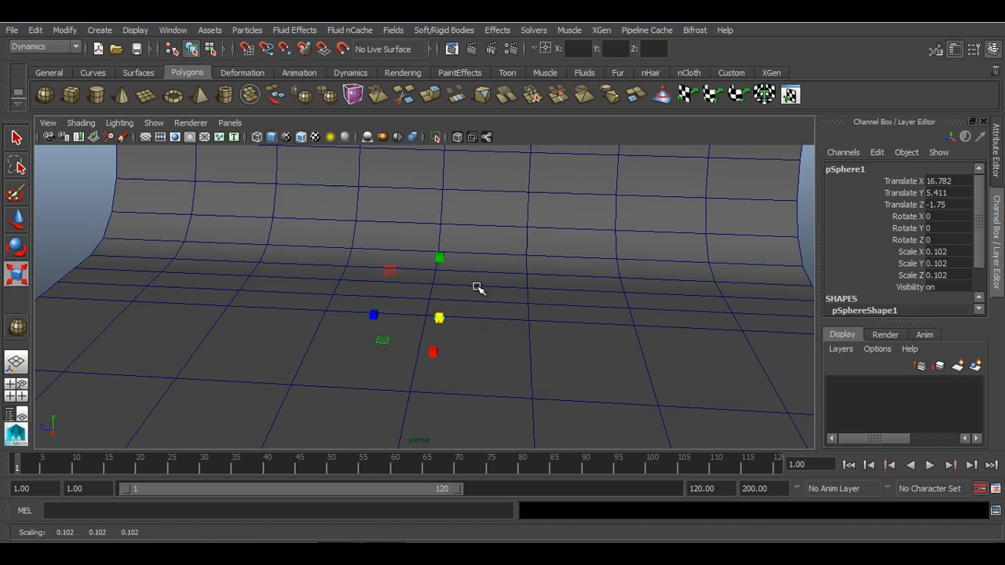
pyautogui.press('f')
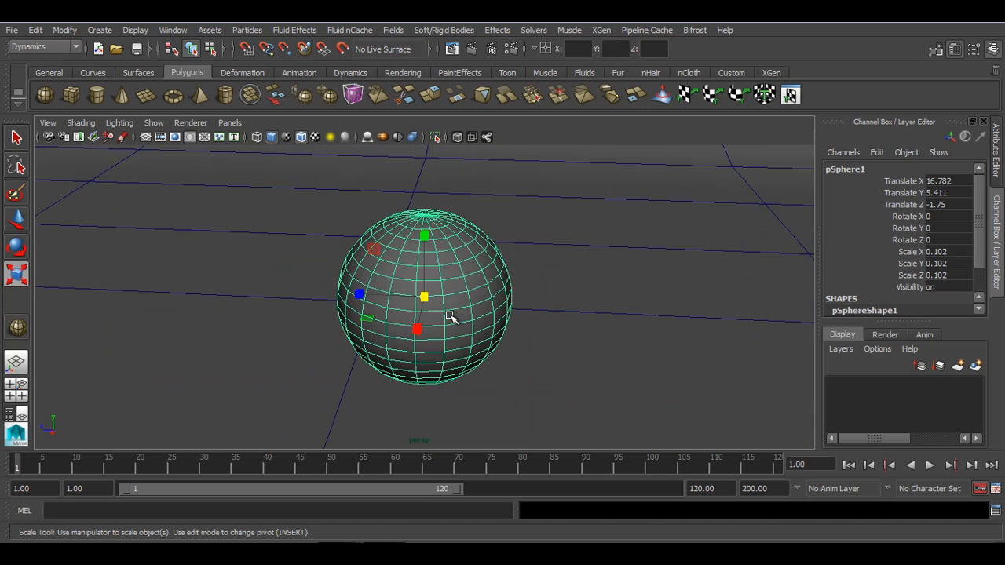
pyautogui.scroll(-2, 428, 305)
pyautogui.moveTo(428, 296)
pyautogui.mouseDown()
pyautogui.moveTo(467, 298)
pyautogui.moveTo(443, 250)
pyautogui.moveTo(428, 280)
pyautogui.mouseUp()
pyautogui.scroll(-4, 476, 317)
pyautogui.keyDown('alt'); pyautogui.moveTo(476, 317); pyautogui.dragTo(400, 294); pyautogui.keyUp('alt')
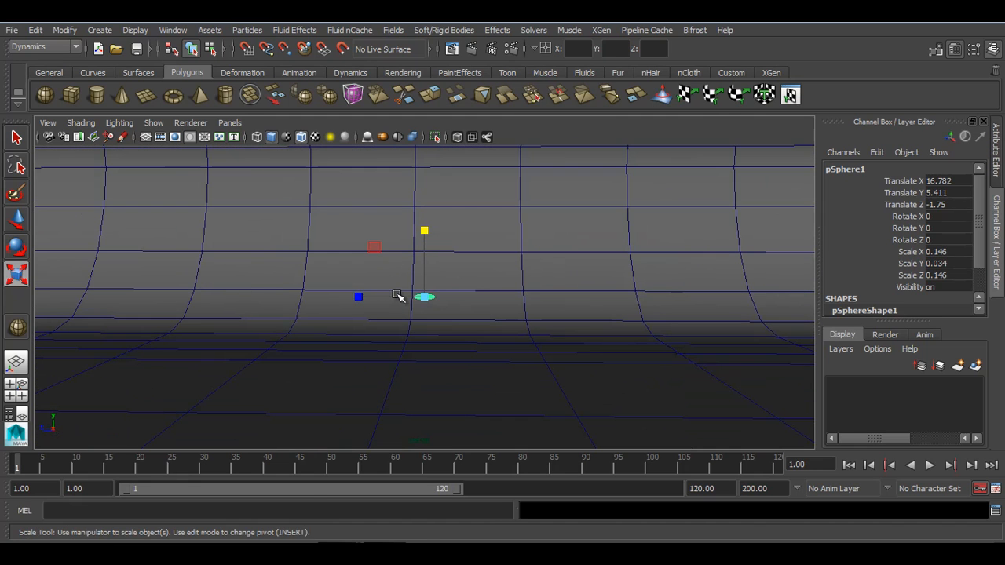
# Step: Move the flattened sphere down onto the floor at about X 9.754, Y 0.154, Z -7.66
pyautogui.press('w')
pyautogui.moveTo(424, 233); pyautogui.dragTo(424, 311)
pyautogui.press('r')
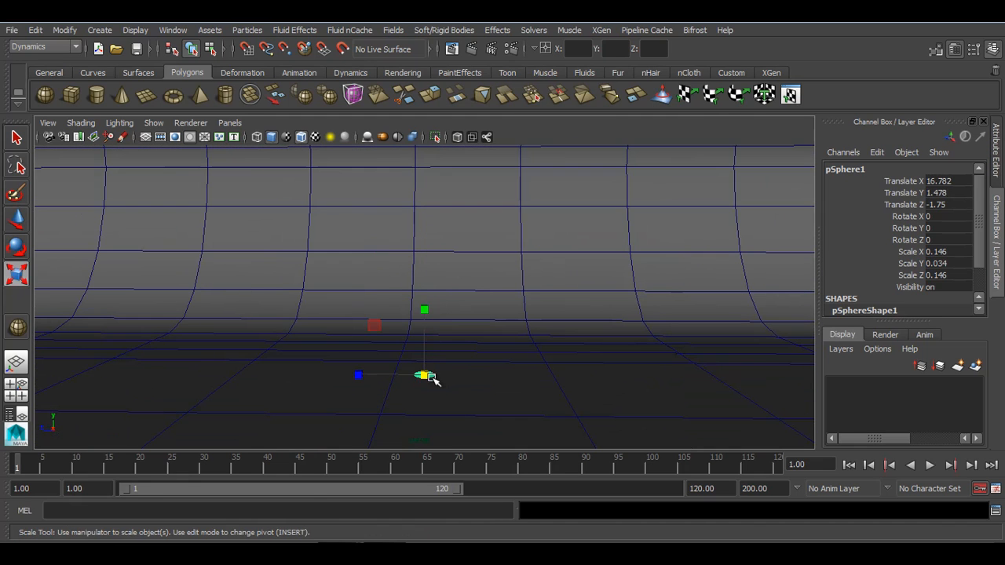
pyautogui.keyDown('alt'); pyautogui.moveTo(454, 387); pyautogui.dragTo(432, 404); pyautogui.keyUp('alt')
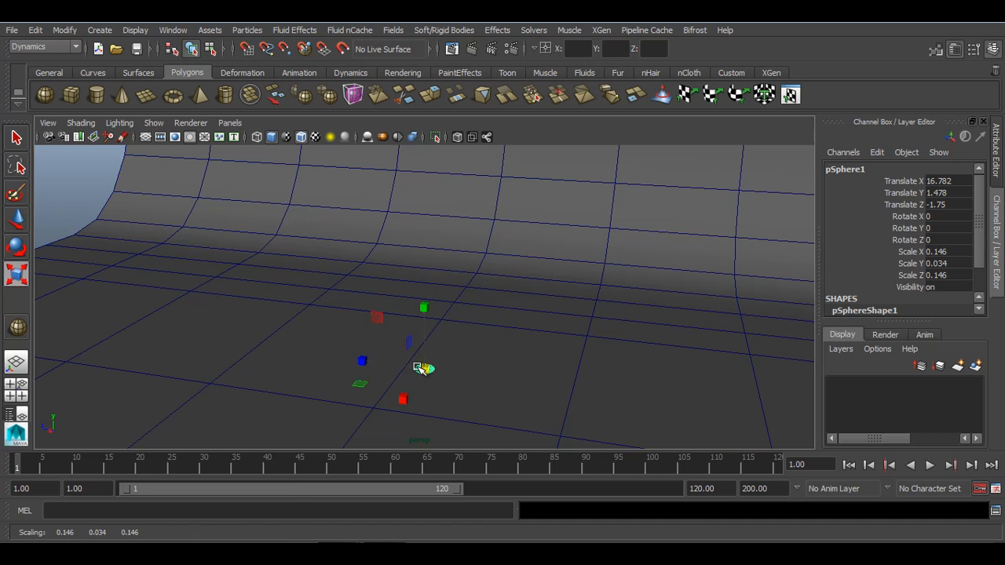
pyautogui.press('w')
pyautogui.moveTo(377, 363); pyautogui.dragTo(494, 354)
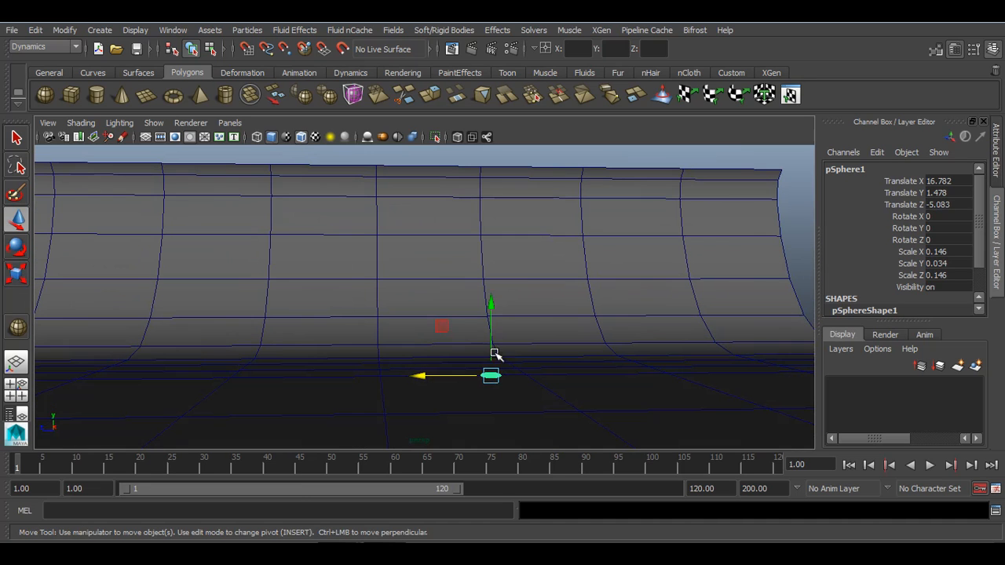
pyautogui.moveTo(495, 303); pyautogui.dragTo(557, 442)
pyautogui.press('f')
pyautogui.keyDown('alt'); pyautogui.moveTo(556, 442); pyautogui.dragTo(291, 285, button='right'); pyautogui.keyUp('alt')
pyautogui.moveTo(475, 313); pyautogui.dragTo(392, 272)
# Step: Enlarge the flattened sphere proportionally to a scale of about 0.194 in X and Z and 0.044 in Y, then deselect everything
pyautogui.press('r')
pyautogui.moveTo(463, 271); pyautogui.dragTo(471, 270)
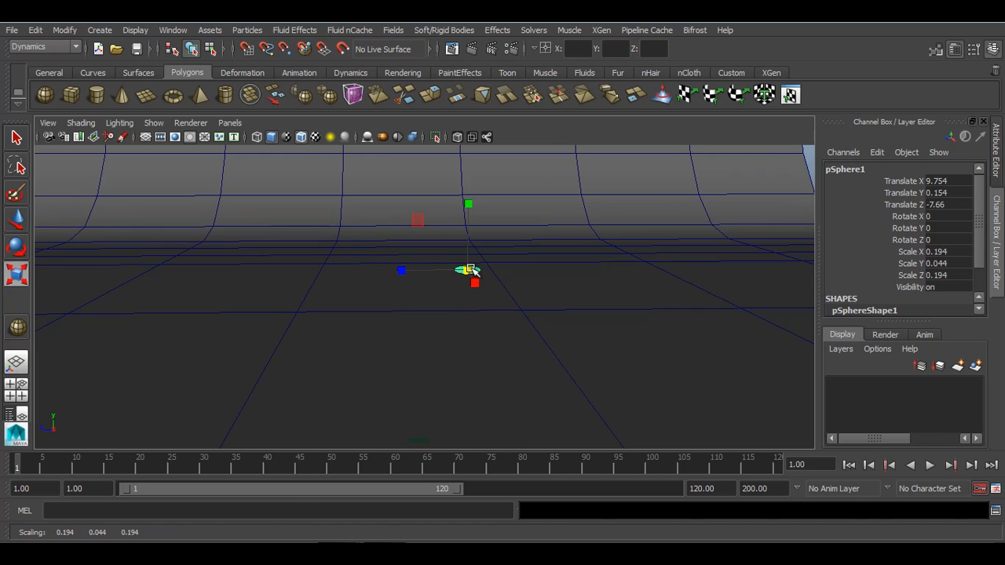
pyautogui.keyDown('alt'); pyautogui.moveTo(471, 270); pyautogui.dragTo(468, 272, button='middle'); pyautogui.keyUp('alt')
pyautogui.keyDown('alt'); pyautogui.moveTo(449, 276); pyautogui.dragTo(523, 366, button='right'); pyautogui.keyUp('alt')
pyautogui.keyDown('alt'); pyautogui.moveTo(489, 298); pyautogui.dragTo(493, 303, button='middle'); pyautogui.keyUp('alt')
pyautogui.keyDown('alt'); pyautogui.moveTo(494, 303); pyautogui.dragTo(487, 304); pyautogui.keyUp('alt')
pyautogui.keyDown('alt'); pyautogui.moveTo(486, 303); pyautogui.dragTo(658, 391, button='right'); pyautogui.keyUp('alt')
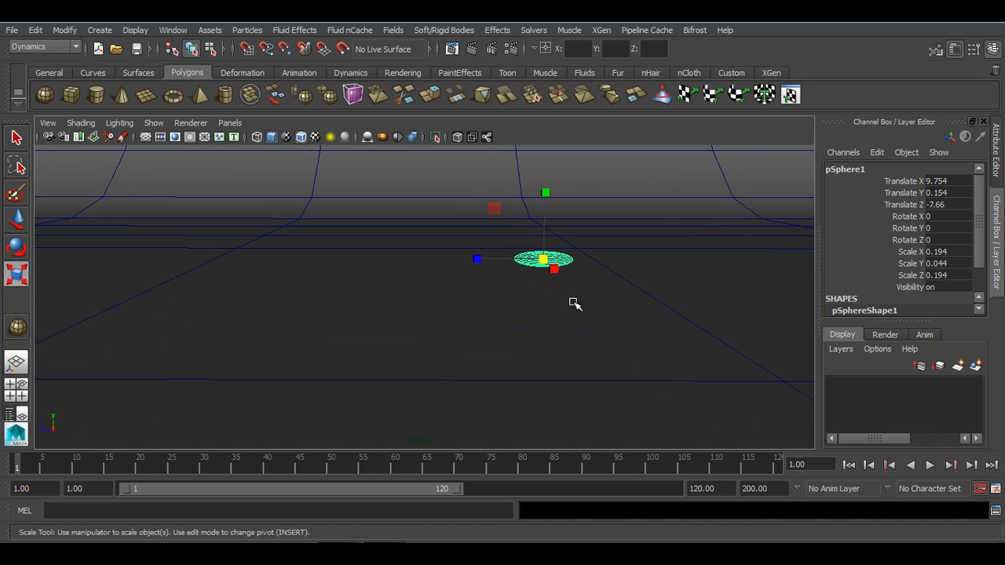
pyautogui.keyDown('alt'); pyautogui.moveTo(568, 301); pyautogui.dragTo(485, 359, button='middle'); pyautogui.keyUp('alt')
pyautogui.click(433, 273)
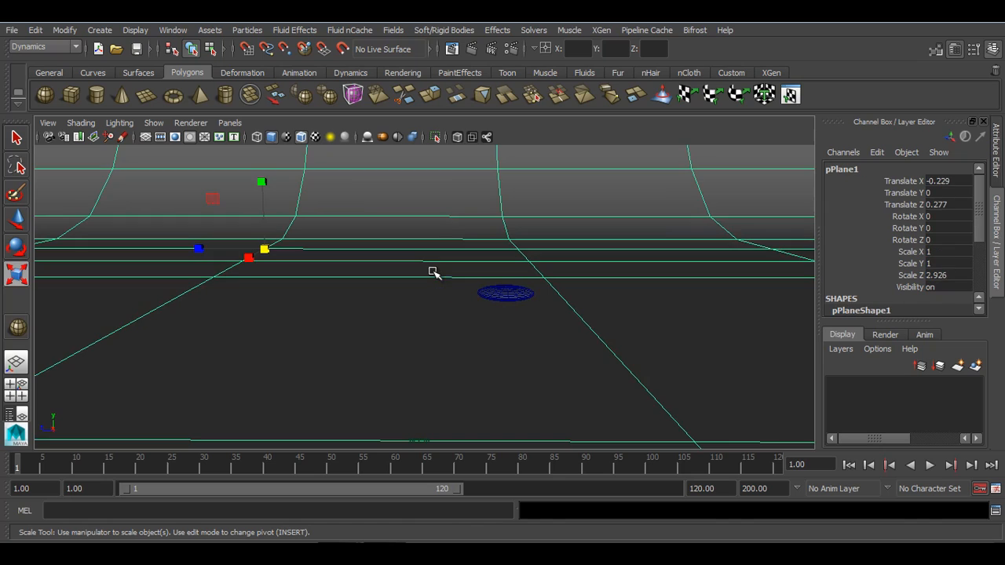
pyautogui.click(450, 335)
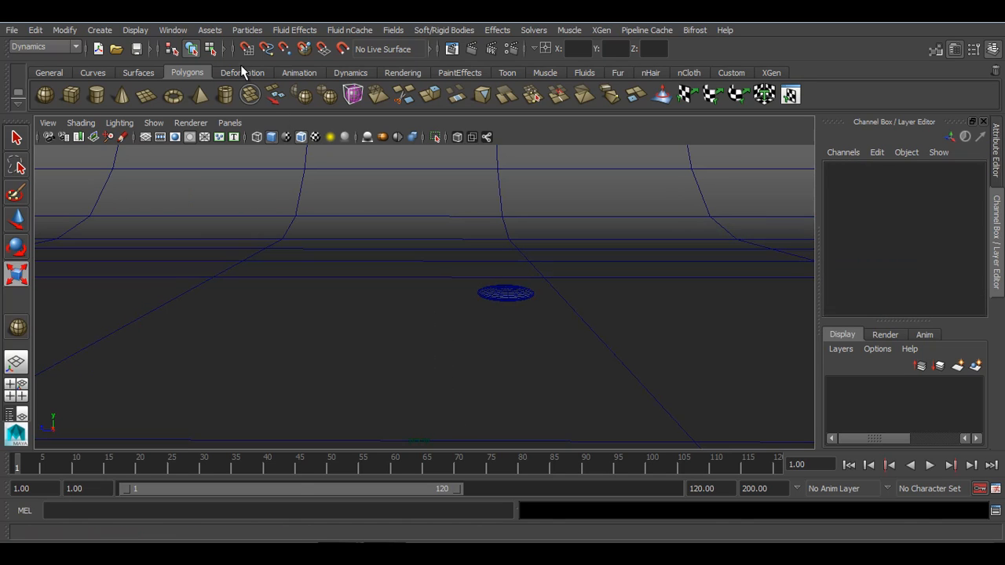
# Step: Rename the flattened sphere to emmission_object
pyautogui.click(524, 298)
pyautogui.doubleClick(867, 169)
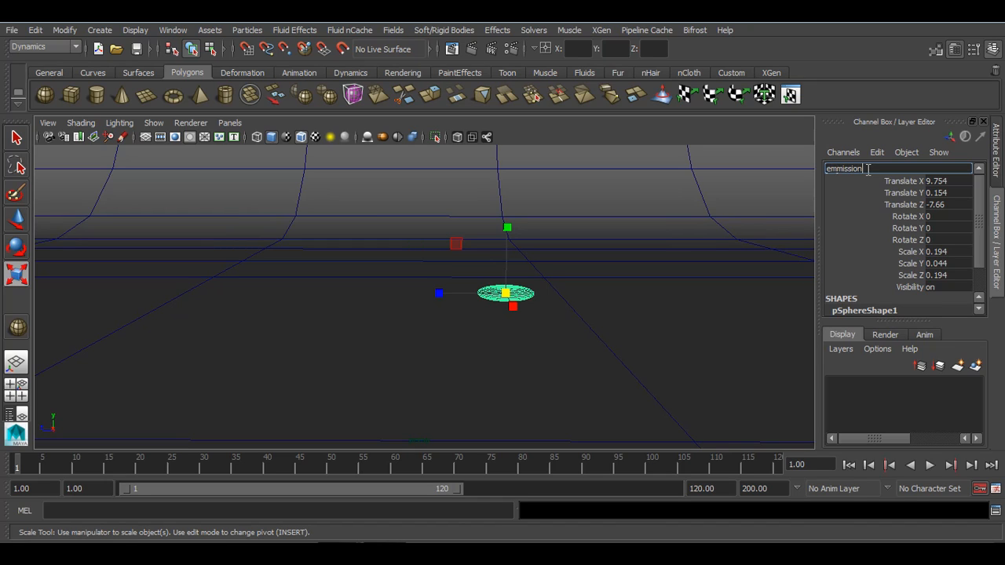
pyautogui.write('emmission_object')
pyautogui.press('Return')
# Step: Rename the curved backdrop plane to floor
pyautogui.click(369, 255)
pyautogui.doubleClick(867, 168)
pyautogui.write('floo')
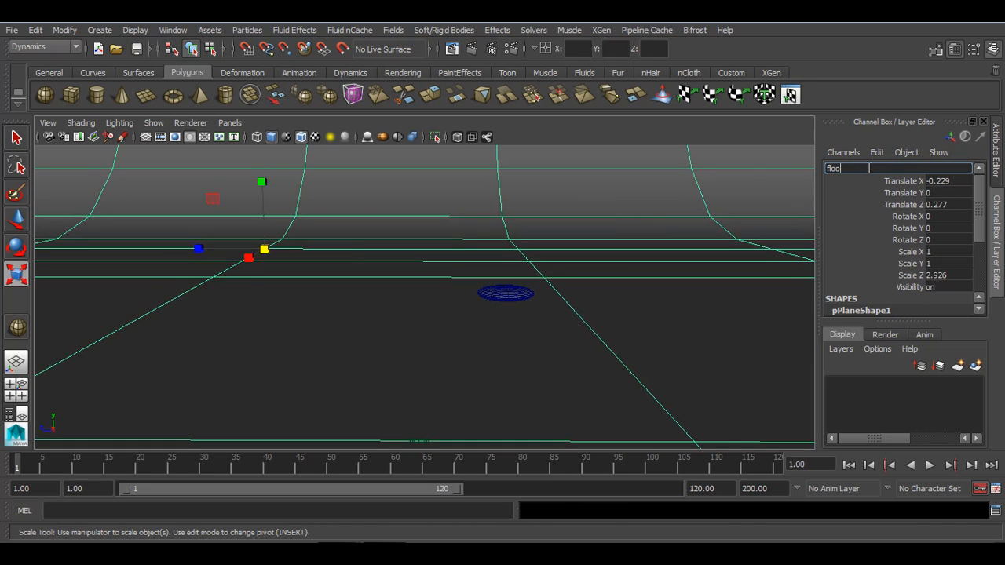
pyautogui.write('r')
pyautogui.press('Return')
# Step: Freeze the transformations of both the floor and emmission_object, then clear the selection
pyautogui.click(505, 294)
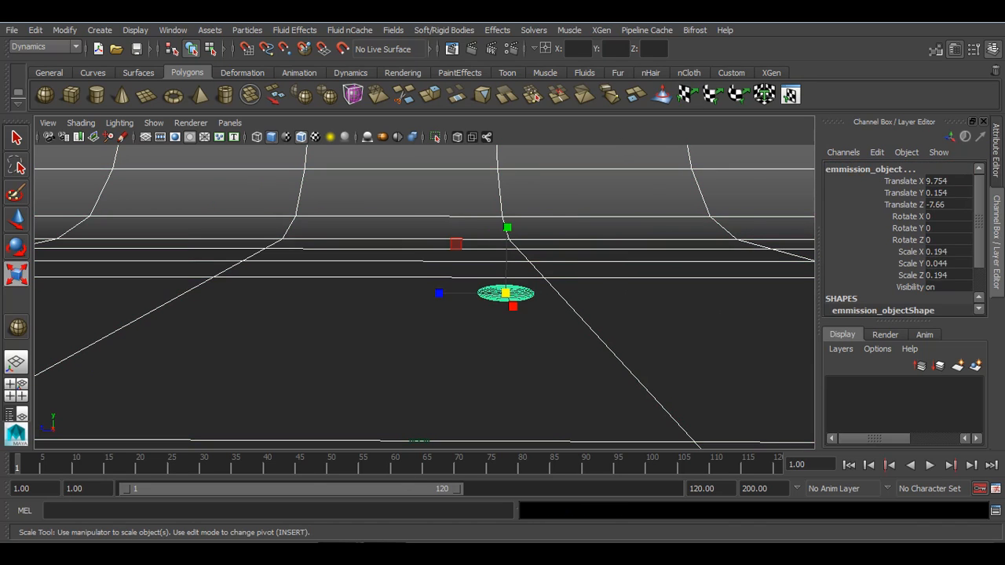
pyautogui.click(65, 29)
pyautogui.click(90, 82)
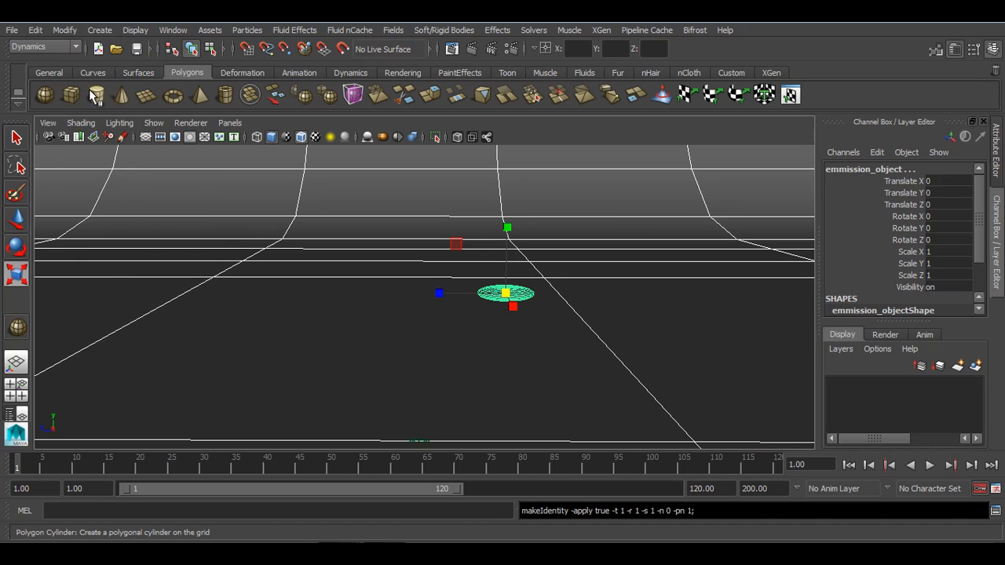
pyautogui.keyDown('alt'); pyautogui.moveTo(346, 372); pyautogui.dragTo(431, 331, button='middle'); pyautogui.keyUp('alt')
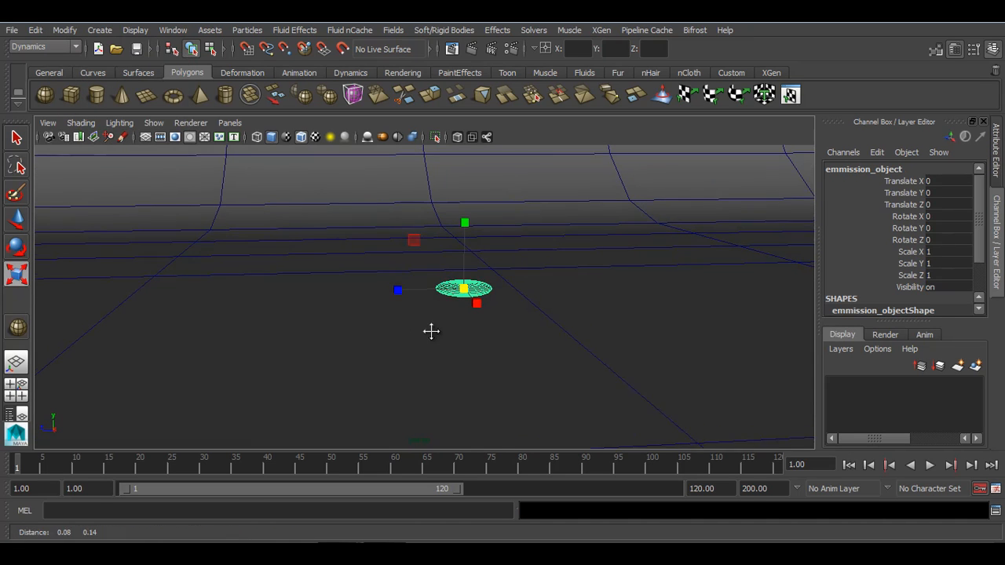
pyautogui.click(504, 274)
pyautogui.keyDown('alt'); pyautogui.moveTo(505, 274); pyautogui.dragTo(552, 377); pyautogui.keyUp('alt')
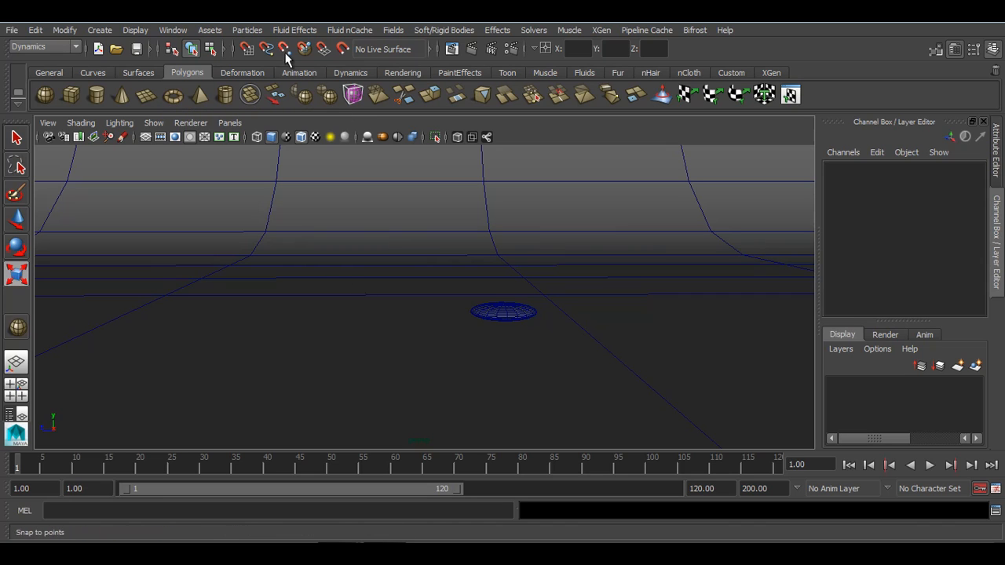
# Step: Create a 3D fluid container and move it to about 10.486 in X and -5.163 in Z, near the emission object
pyautogui.click(296, 32)
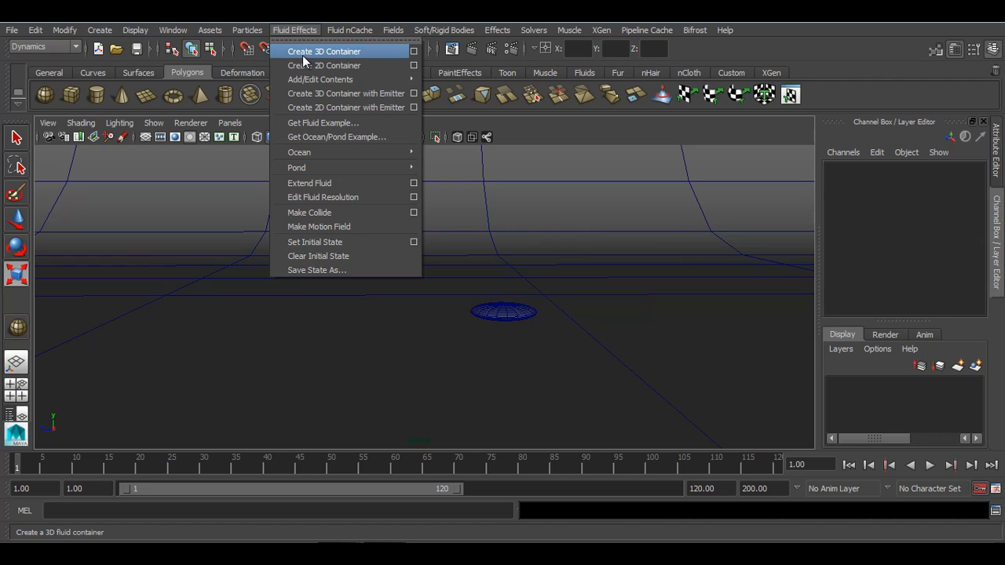
pyautogui.click(304, 54)
pyautogui.keyDown('alt'); pyautogui.moveTo(487, 314); pyautogui.dragTo(157, 284); pyautogui.keyUp('alt')
pyautogui.press('w')
pyautogui.moveTo(284, 310); pyautogui.dragTo(432, 342)
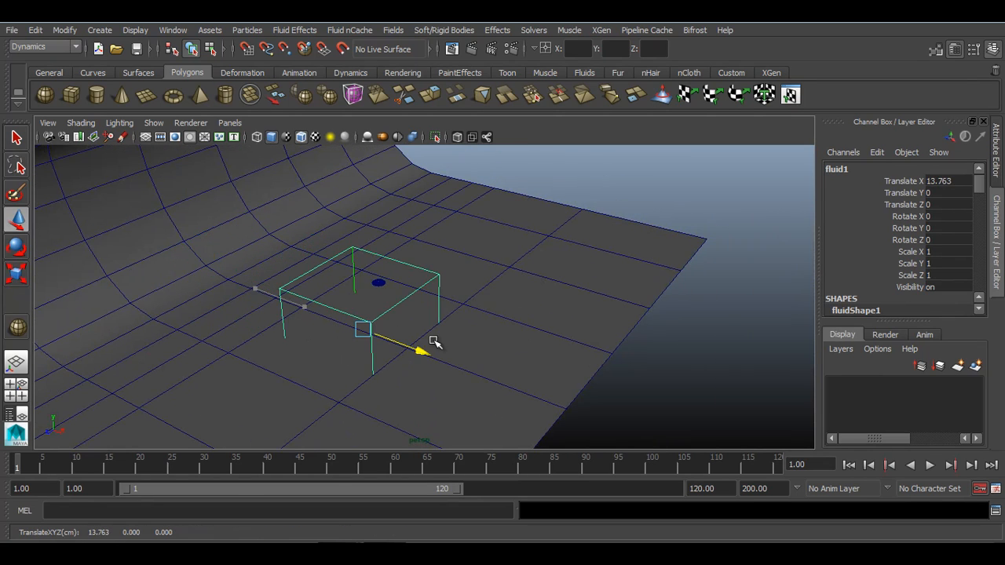
pyautogui.click(414, 296)
pyautogui.click(401, 303)
pyautogui.moveTo(322, 361); pyautogui.dragTo(427, 316)
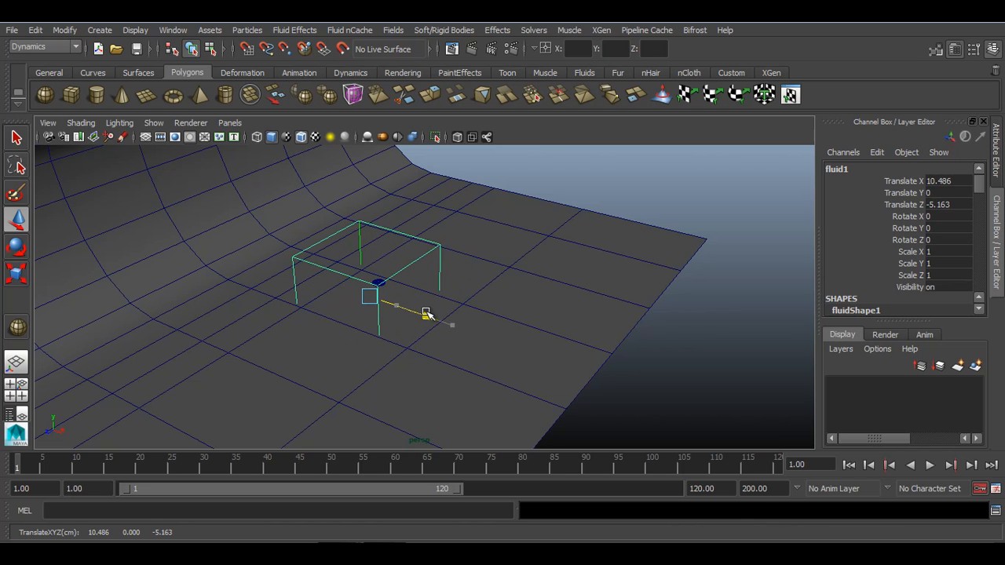
# Step: Move the fluid container to about 9.139 in X, 4.874 in Y and -5.661 in Z, and open its shape attributes
pyautogui.keyDown('alt'); pyautogui.moveTo(523, 348); pyautogui.dragTo(457, 314); pyautogui.keyUp('alt')
pyautogui.moveTo(410, 274); pyautogui.dragTo(392, 237)
pyautogui.keyDown('alt'); pyautogui.moveTo(599, 320); pyautogui.dragTo(602, 341); pyautogui.keyUp('alt')
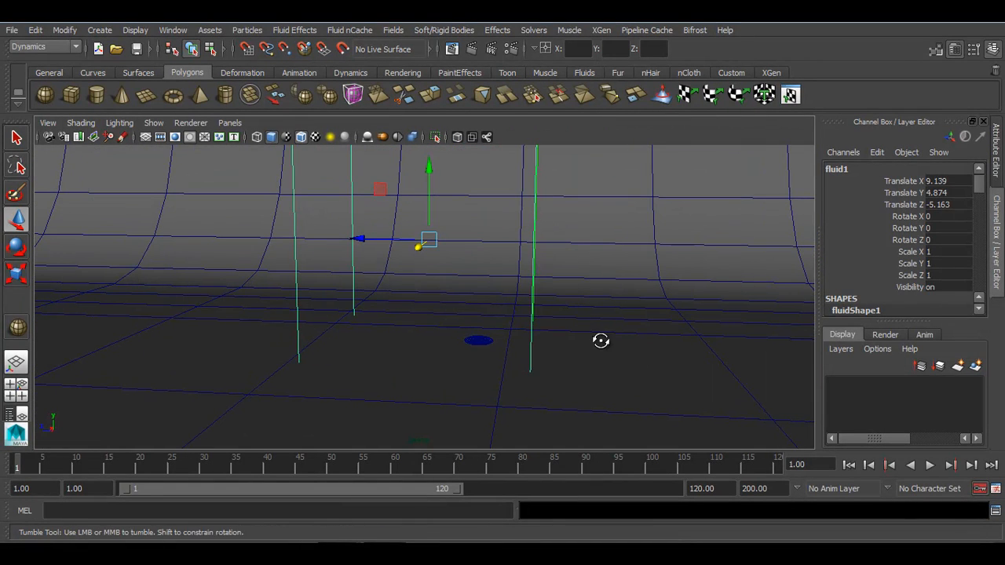
pyautogui.click(994, 182)
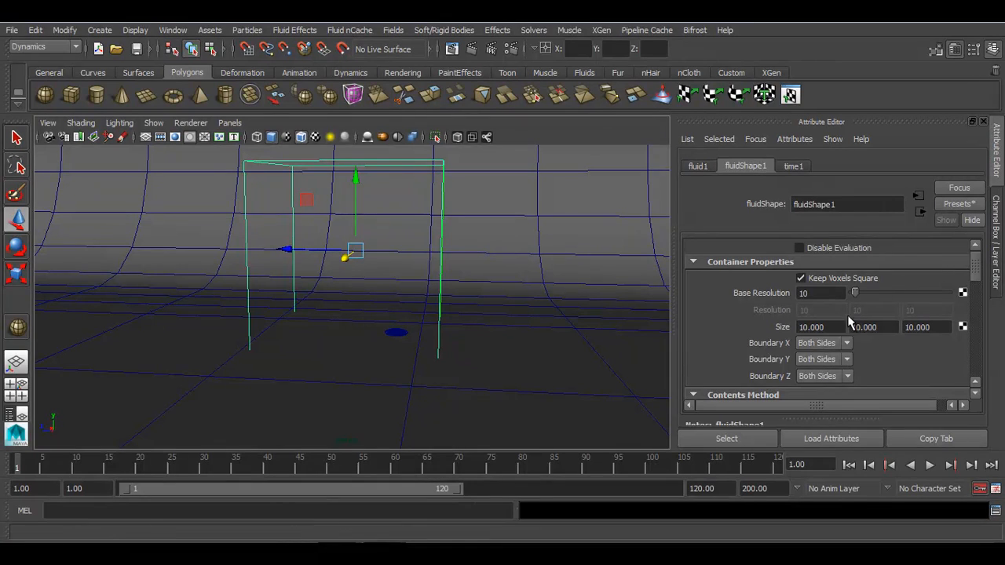
pyautogui.keyDown('alt'); pyautogui.moveTo(481, 271); pyautogui.dragTo(447, 278); pyautogui.keyUp('alt')
pyautogui.moveTo(322, 269); pyautogui.dragTo(319, 266)
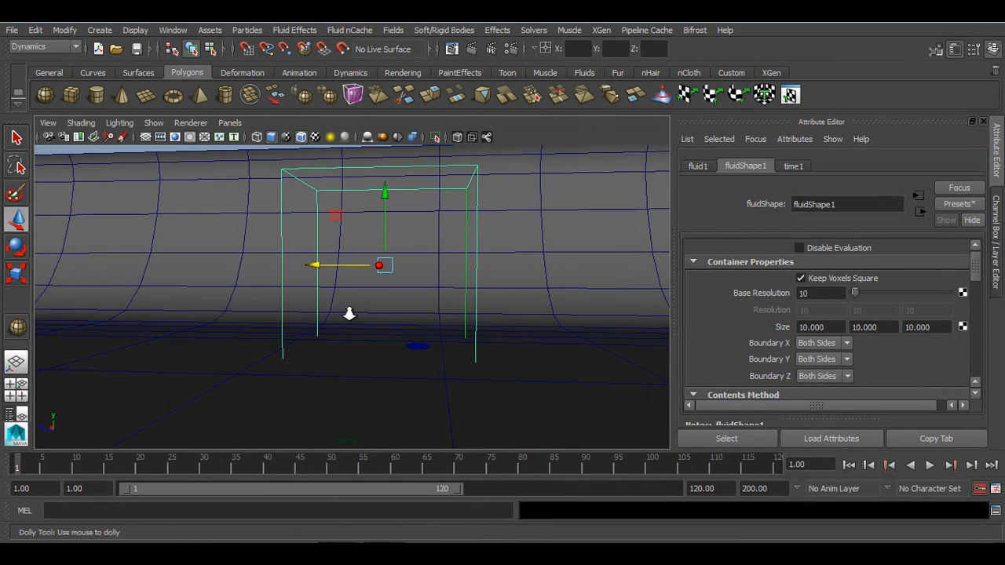
pyautogui.keyDown('alt'); pyautogui.moveTo(343, 312); pyautogui.dragTo(397, 353, button='right'); pyautogui.keyUp('alt')
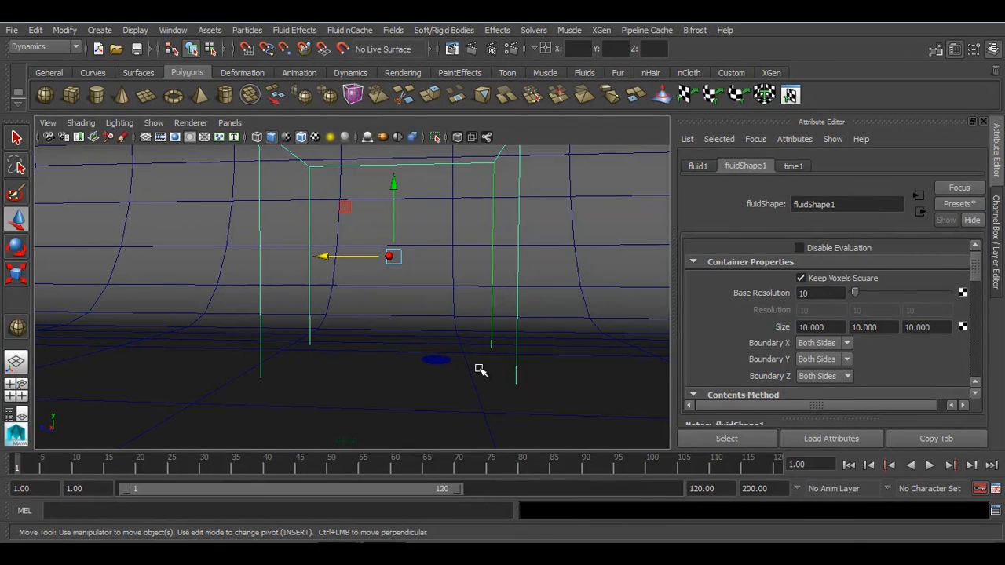
# Step: Make emmission_object emit fluid into the 3D container with Emit from Object
pyautogui.click(438, 358)
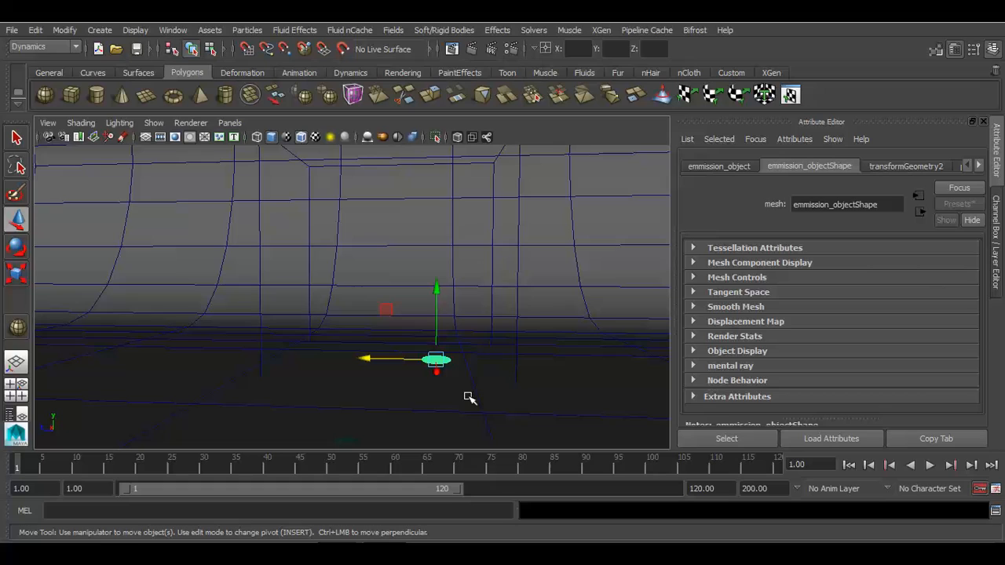
pyautogui.click(493, 210)
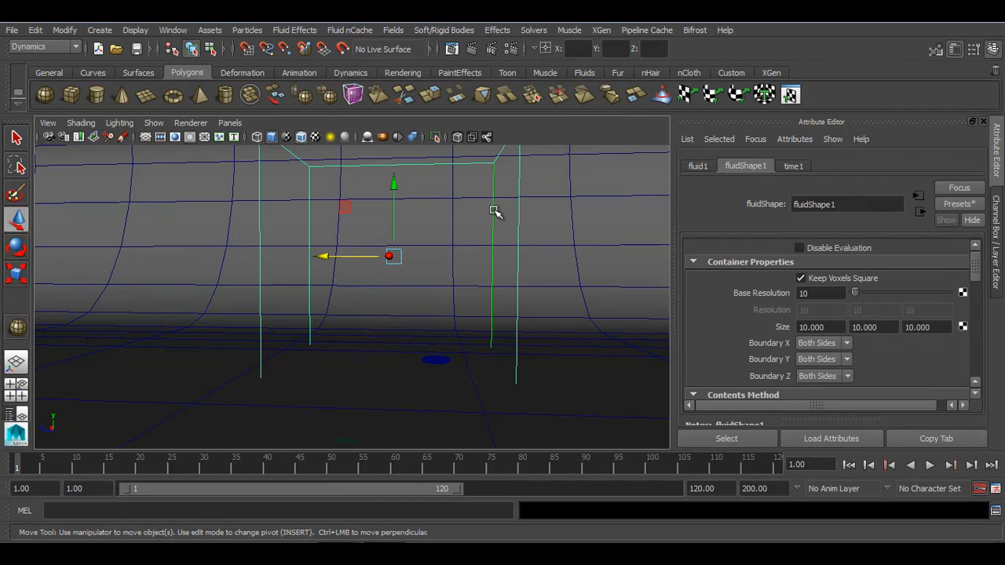
pyautogui.click(435, 358)
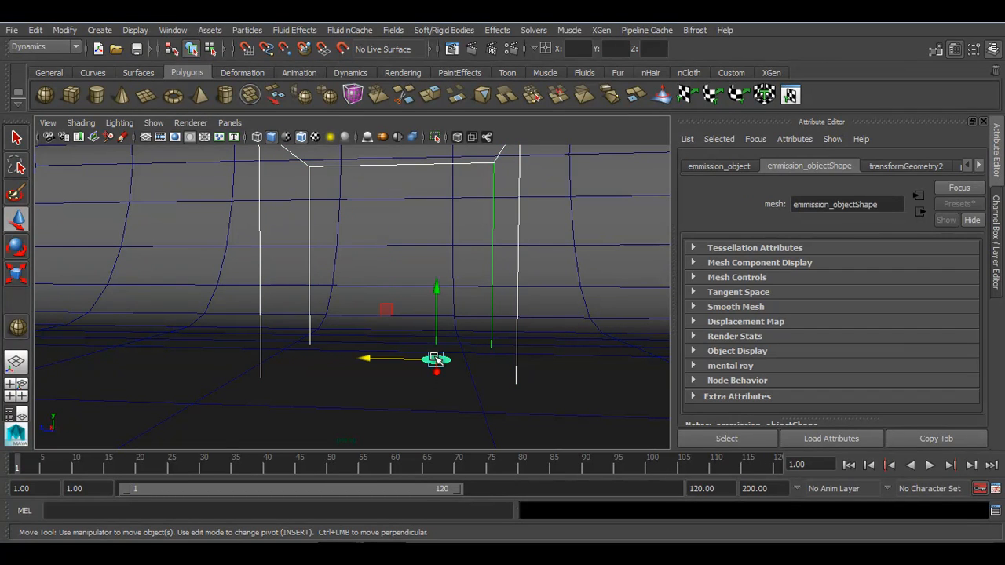
pyautogui.click(306, 32)
pyautogui.moveTo(389, 80)
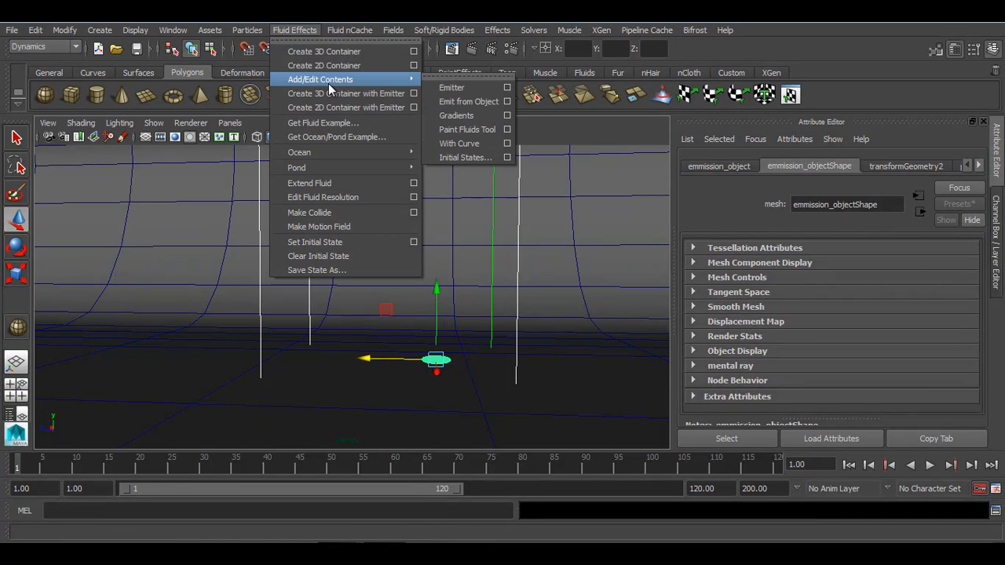
pyautogui.click(469, 102)
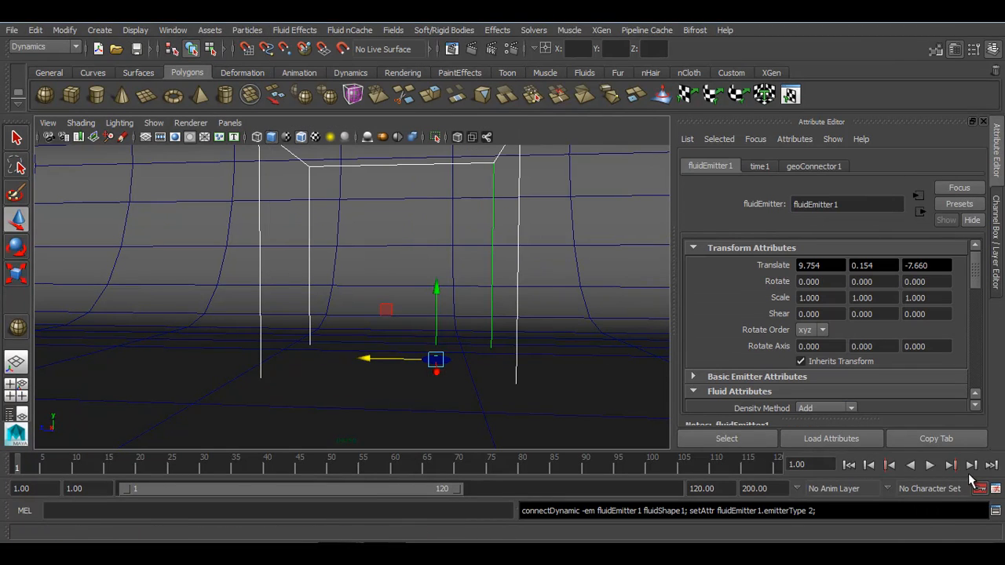
# Step: Save the time slider preferences with playback speed at Play every frame, and extend the playback range to frame 200
pyautogui.click(996, 488)
pyautogui.scroll(-1, 443, 325)
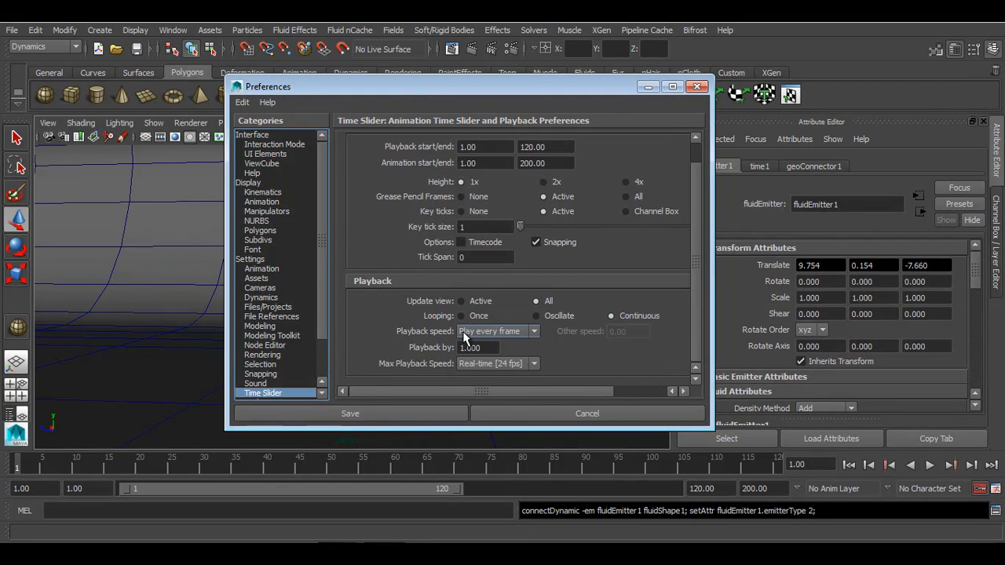
pyautogui.click(404, 413)
pyautogui.moveTo(460, 489); pyautogui.dragTo(666, 488)
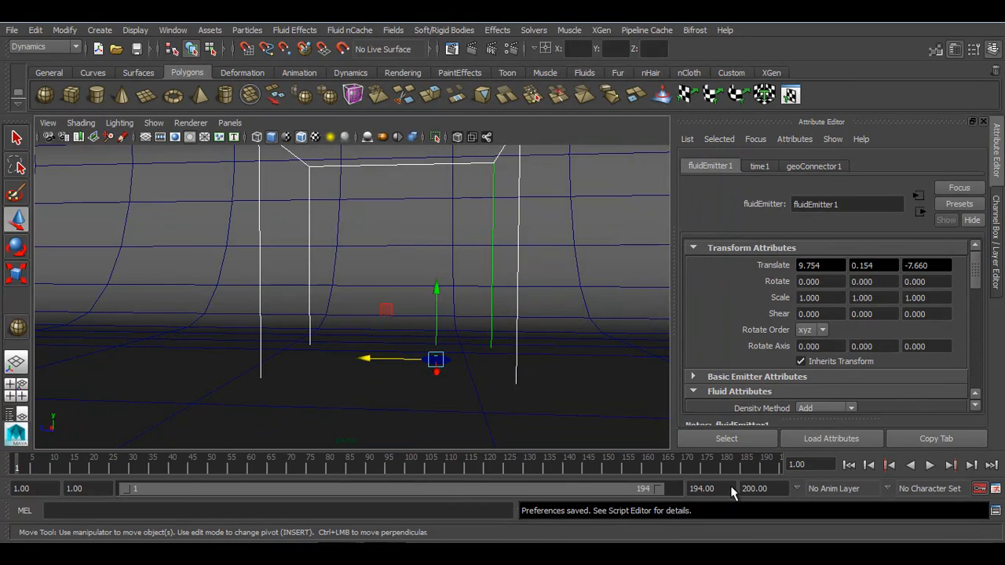
# Step: Play the fluid simulation and examine the emission and the container's grid in wireframe and shaded display
pyautogui.click(626, 300)
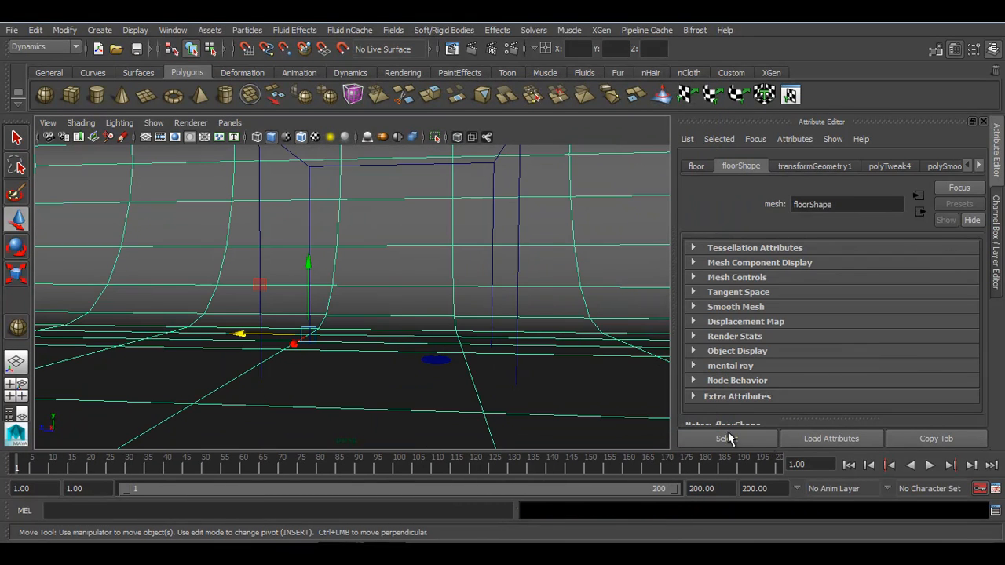
pyautogui.click(654, 330)
pyautogui.click(930, 465)
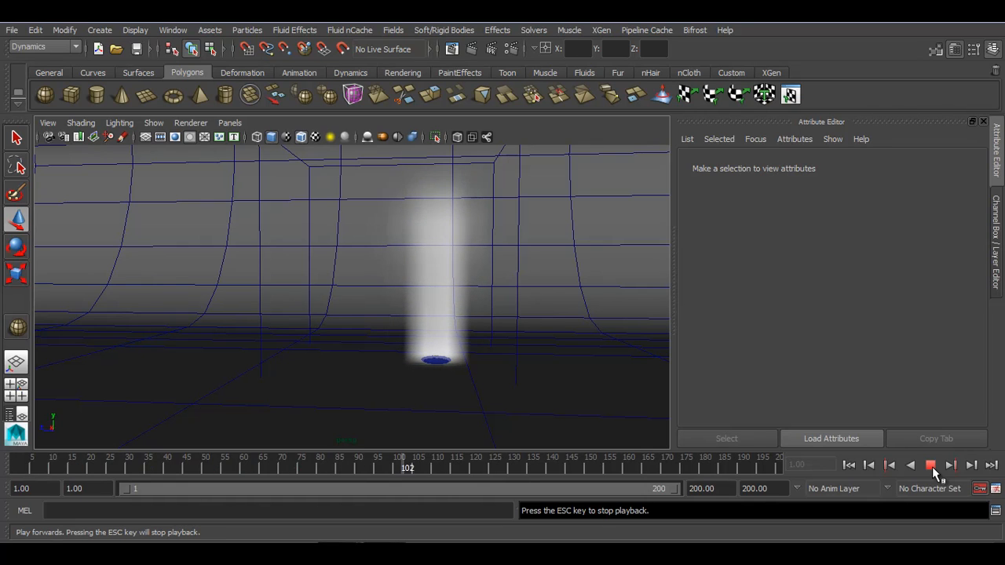
pyautogui.click(930, 466)
pyautogui.press('4')
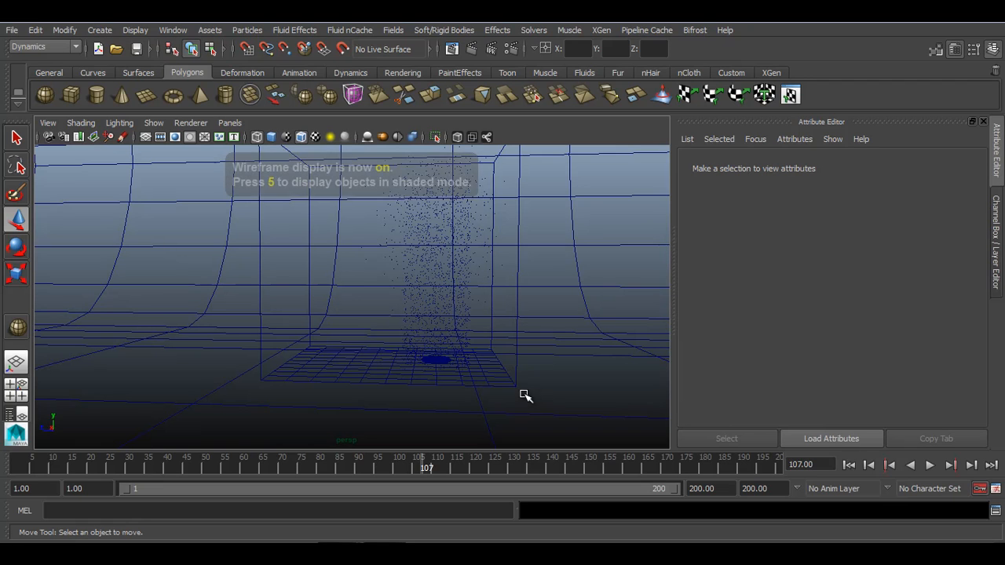
pyautogui.click(515, 341)
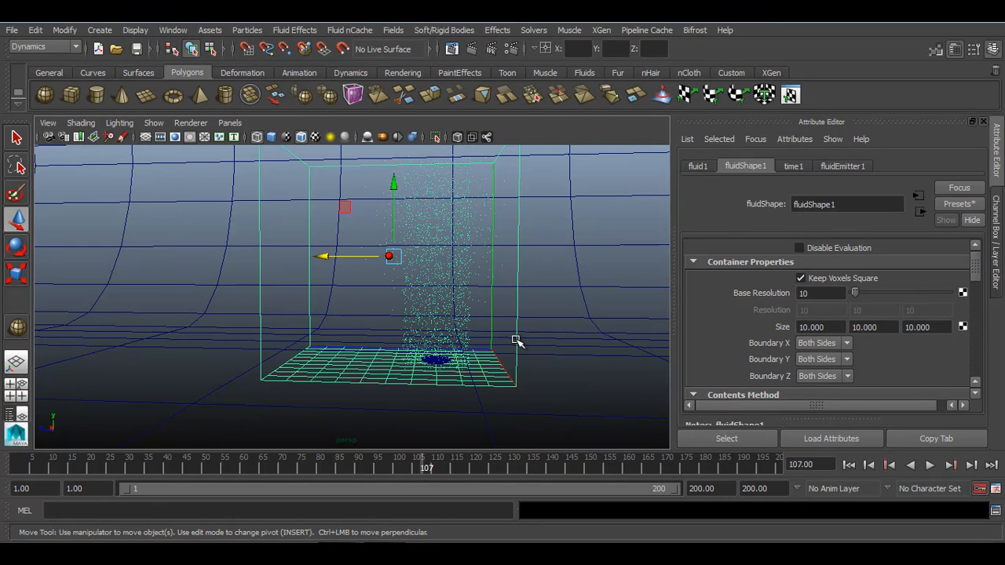
pyautogui.press('5')
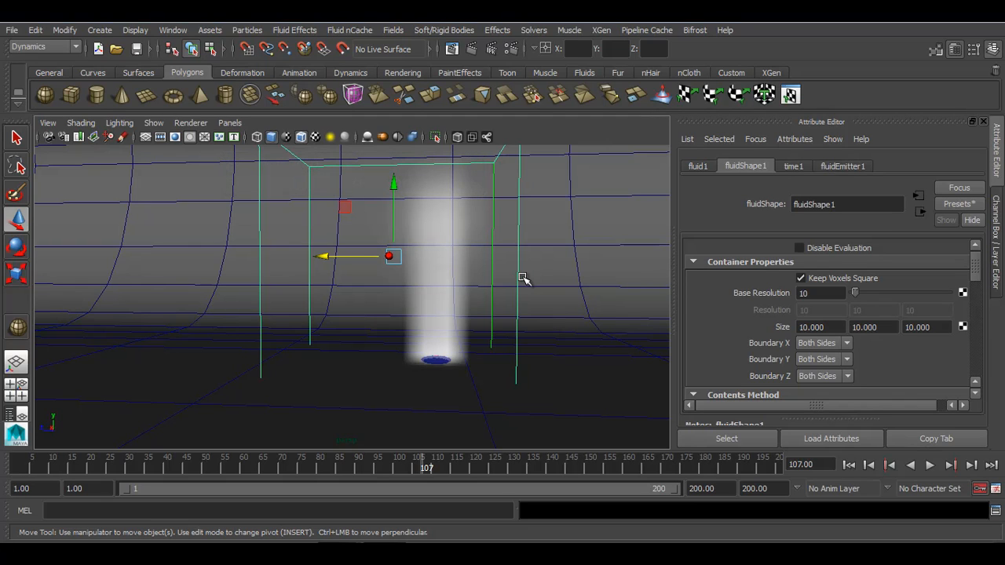
# Step: Set the fluid container's base resolution to 35, play the simulation from the first frame and rewind it
pyautogui.doubleClick(821, 293)
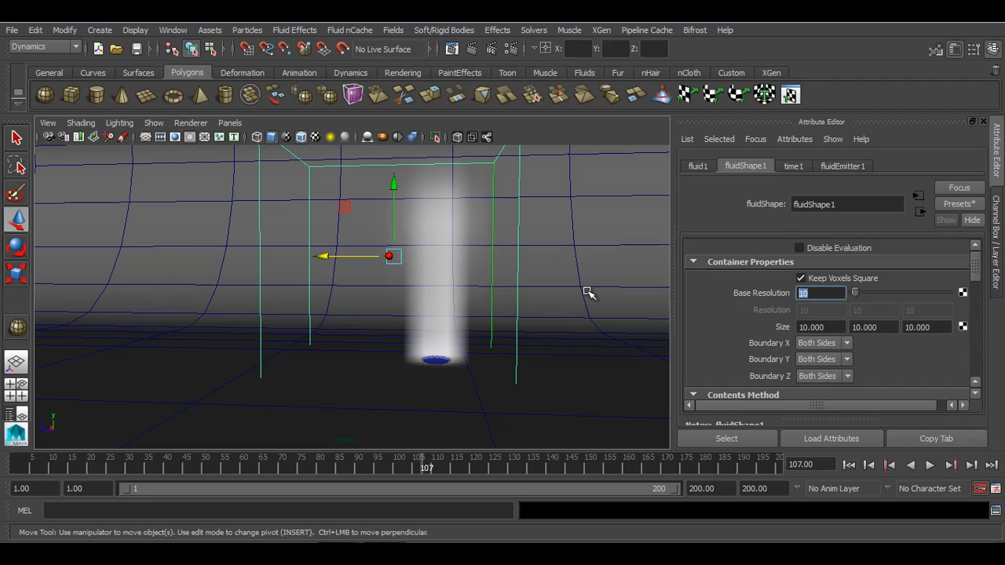
pyautogui.write('35')
pyautogui.press('Return')
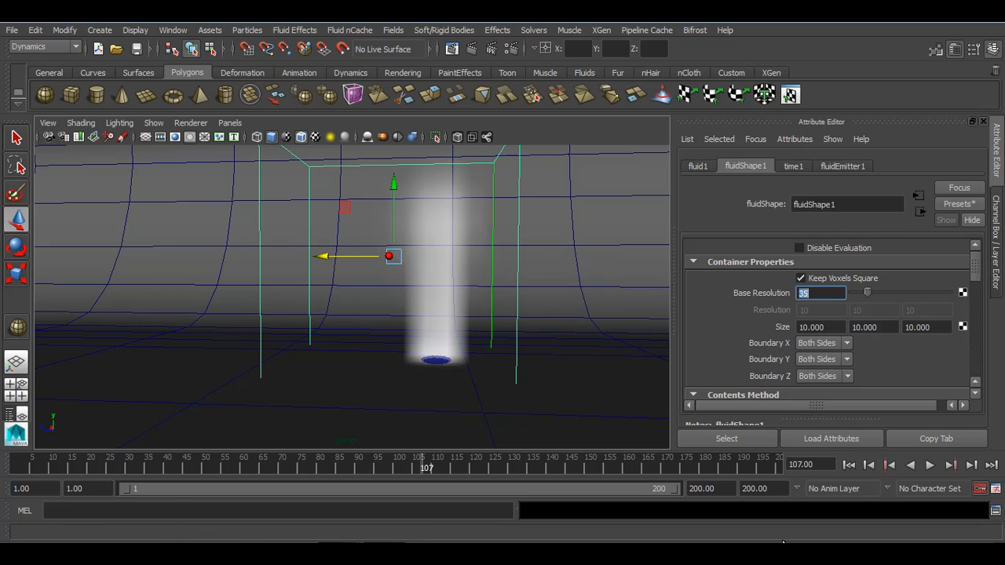
pyautogui.click(849, 464)
pyautogui.click(930, 465)
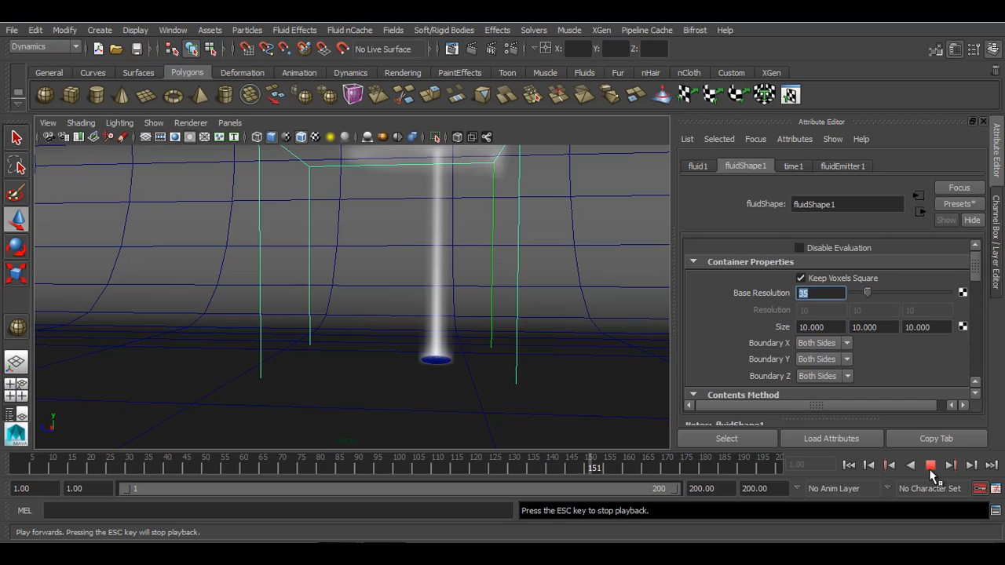
pyautogui.click(931, 465)
pyautogui.click(848, 465)
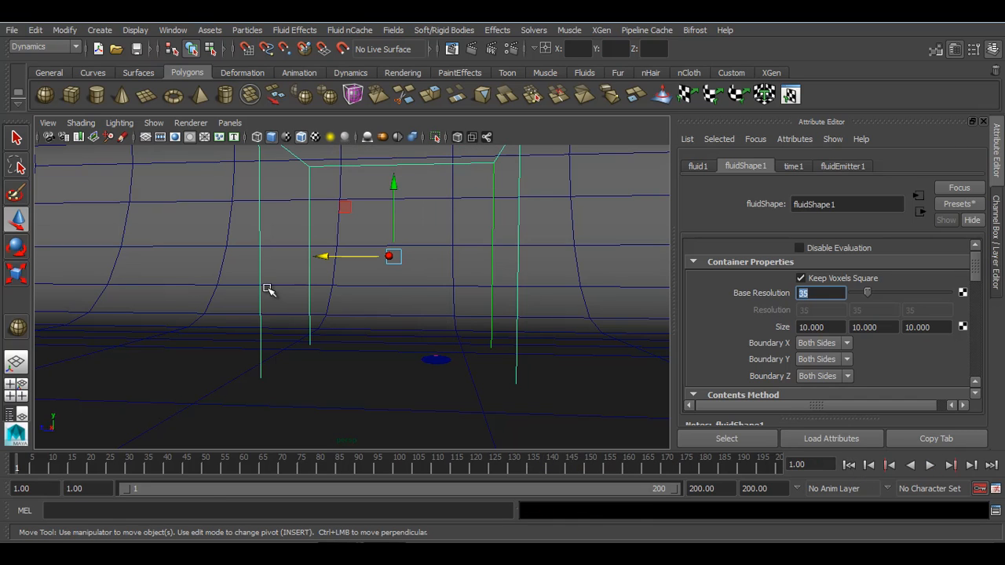
# Step: Save the scene to the Desktop as fluid in Maya ASCII format
pyautogui.click(12, 30)
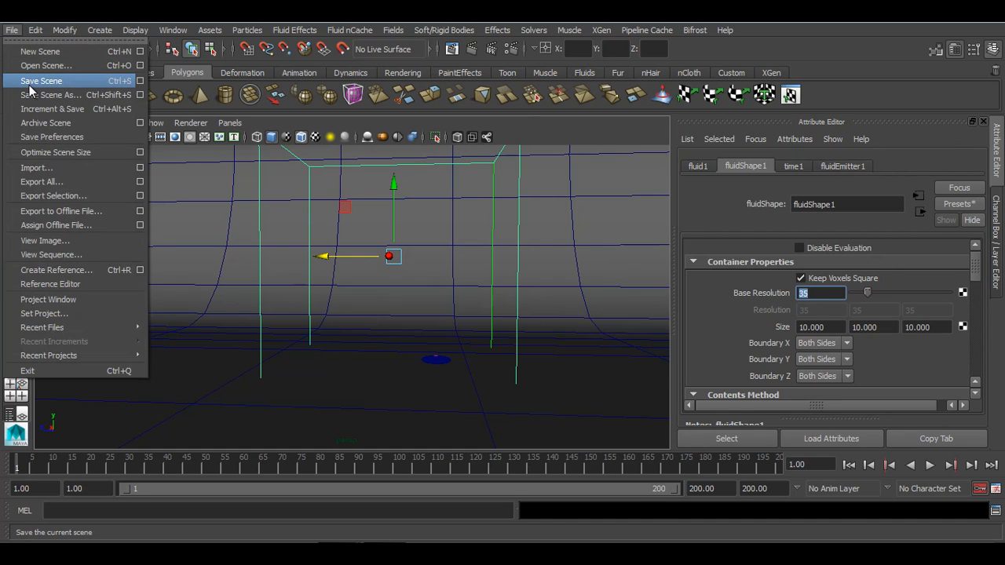
pyautogui.click(30, 85)
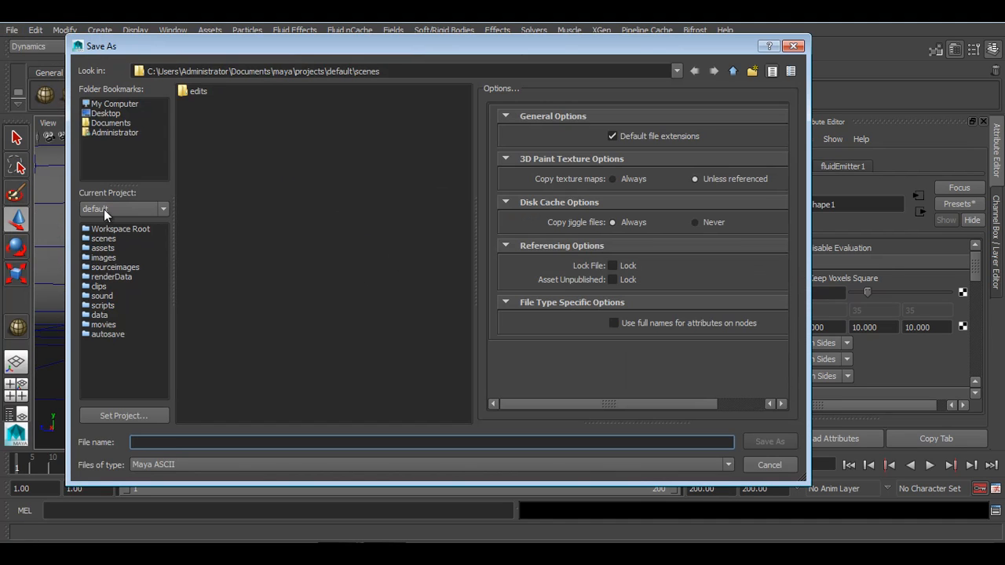
pyautogui.click(105, 114)
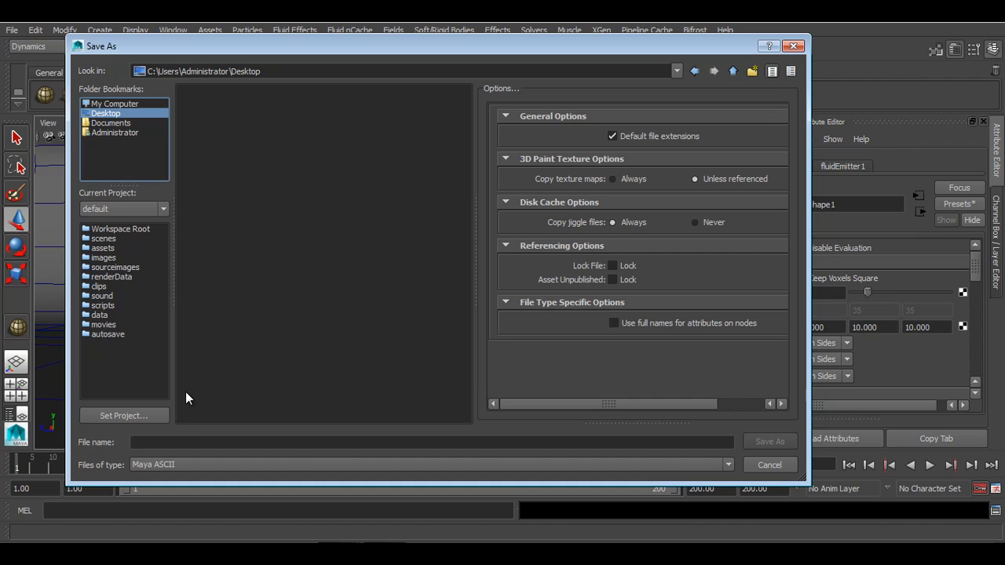
pyautogui.click(164, 445)
pyautogui.write('fl')
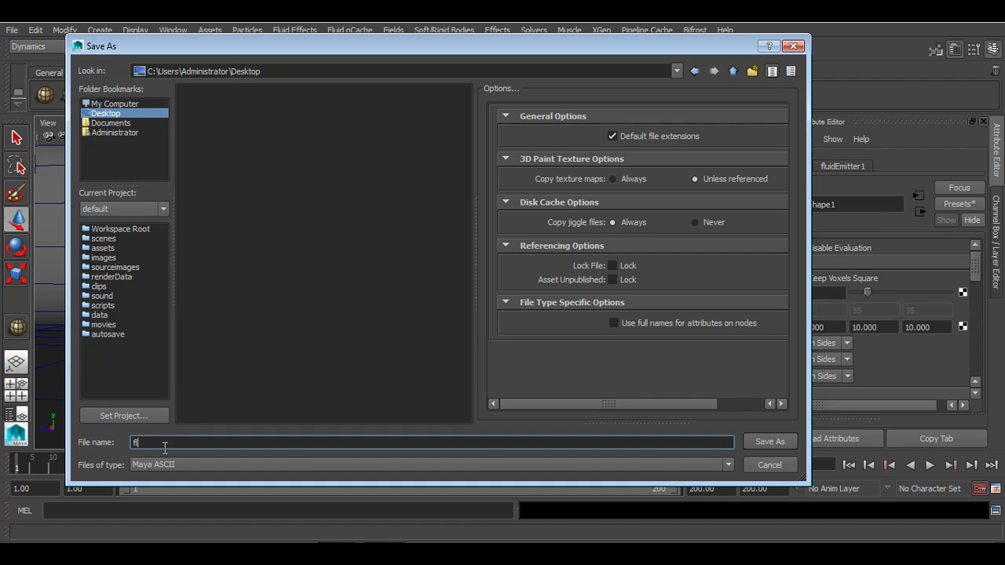
pyautogui.write('uid')
pyautogui.press('Return')
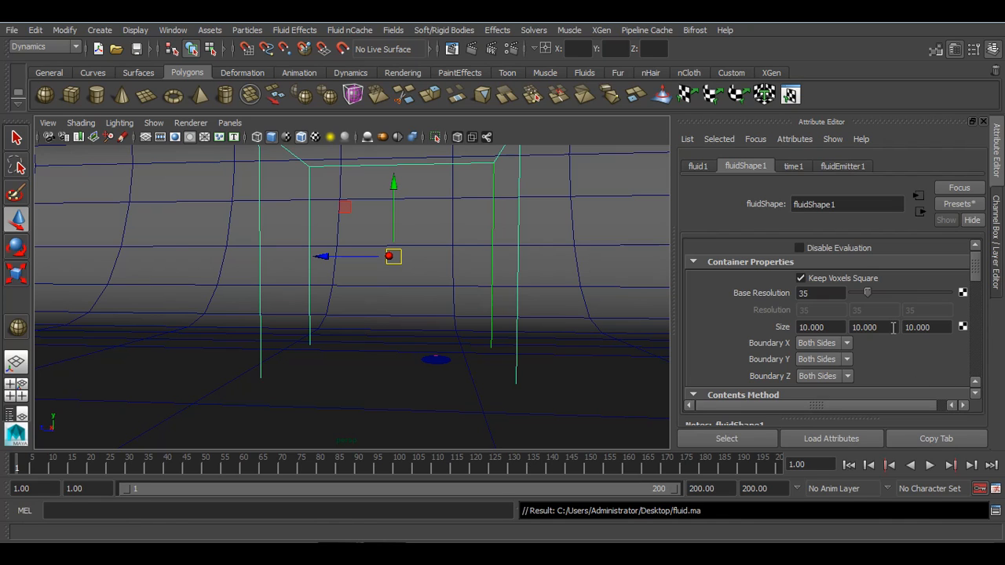
# Step: Set the fluid container's size to 25 in both X and Z
pyautogui.doubleClick(811, 327)
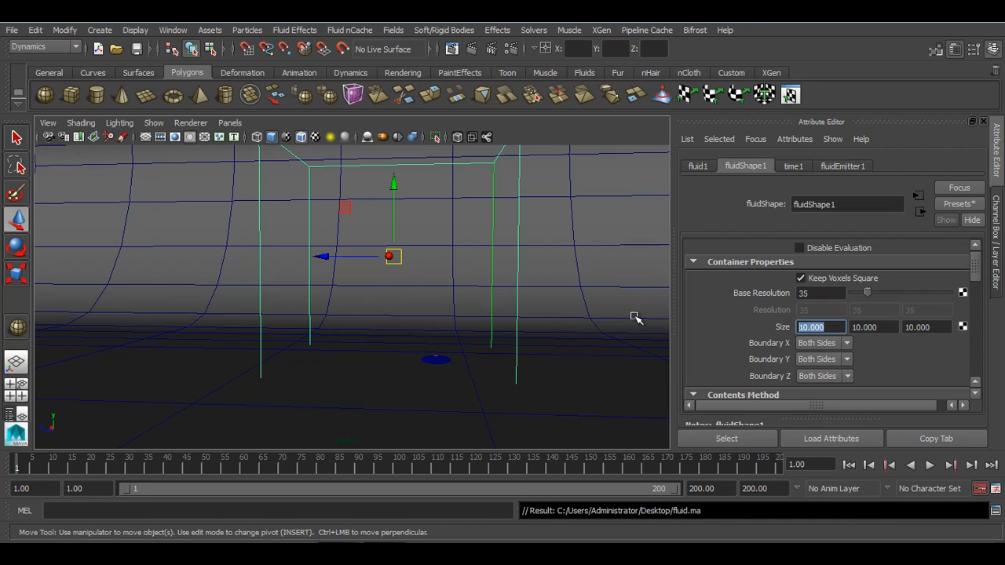
pyautogui.write('25')
pyautogui.press('Return')
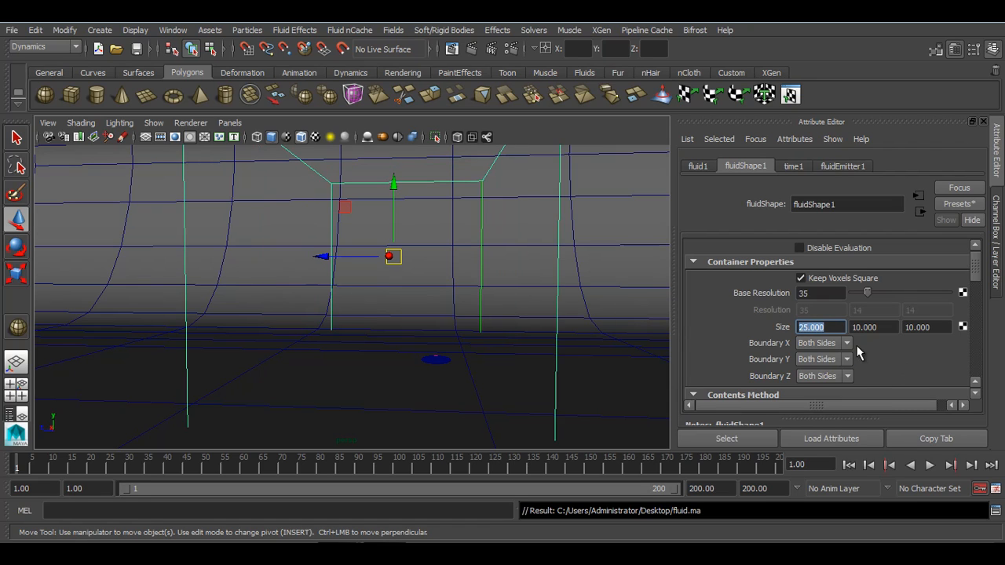
pyautogui.doubleClick(940, 327)
pyautogui.write('25')
pyautogui.press('Return')
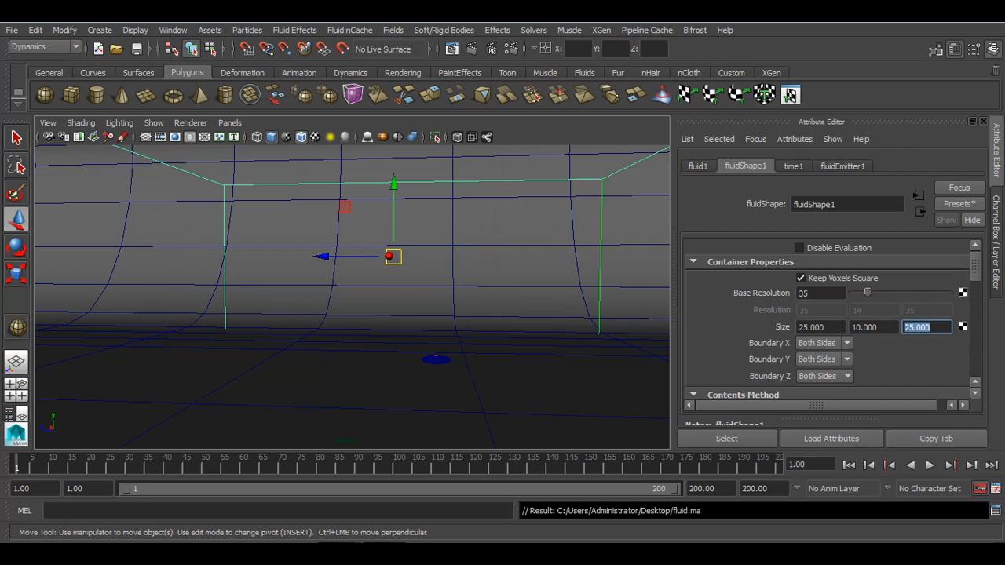
# Step: Set the container's X size to 15 and shift it along X to about 10.925
pyautogui.doubleClick(842, 326)
pyautogui.write('15')
pyautogui.press('Return')
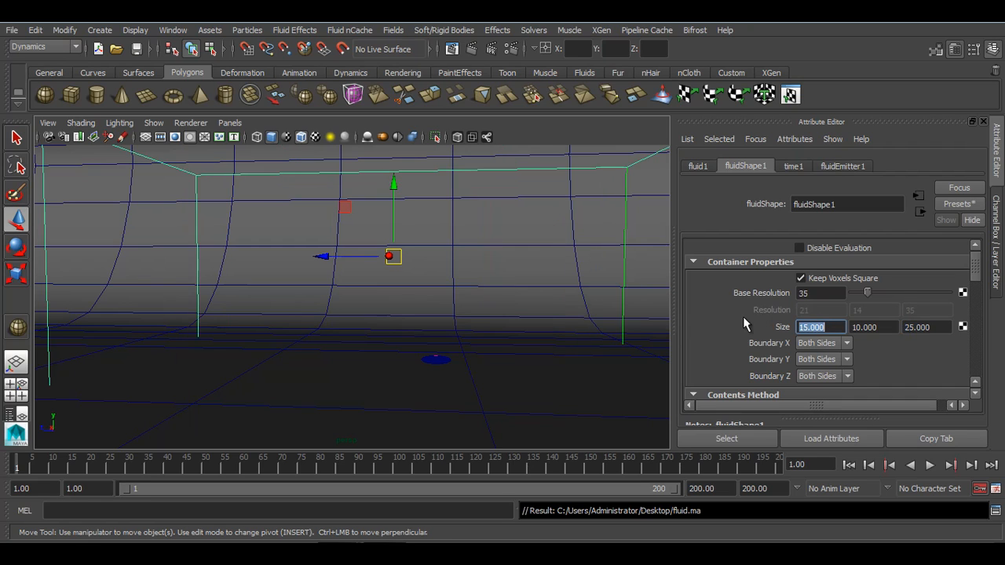
pyautogui.keyDown('alt'); pyautogui.moveTo(543, 314); pyautogui.dragTo(355, 278); pyautogui.keyUp('alt')
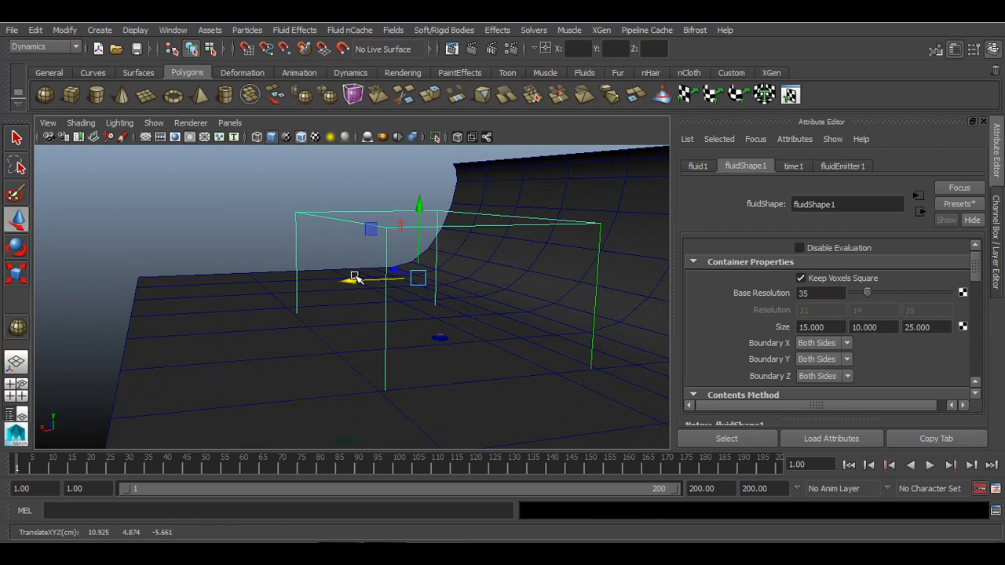
# Step: Set the container's Y size to 15 and raise it so its base meets the floor around the emission object
pyautogui.doubleClick(886, 326)
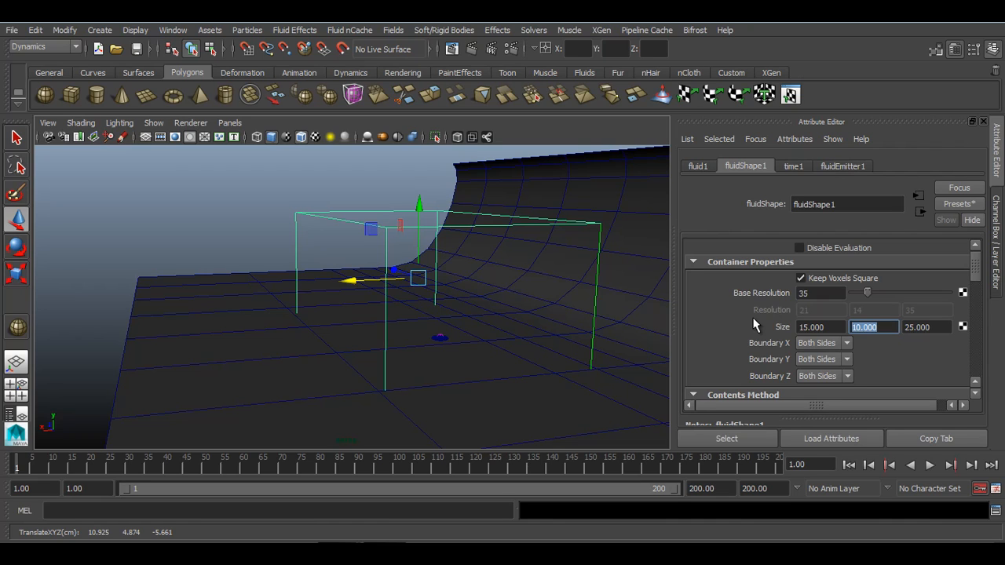
pyautogui.write('15')
pyautogui.press('Return')
pyautogui.keyDown('alt'); pyautogui.moveTo(408, 314); pyautogui.dragTo(398, 179); pyautogui.keyUp('alt')
pyautogui.keyDown('alt'); pyautogui.moveTo(389, 242); pyautogui.dragTo(455, 258); pyautogui.keyUp('alt')
pyautogui.keyDown('alt'); pyautogui.moveTo(456, 258); pyautogui.dragTo(502, 275, button='right'); pyautogui.keyUp('alt')
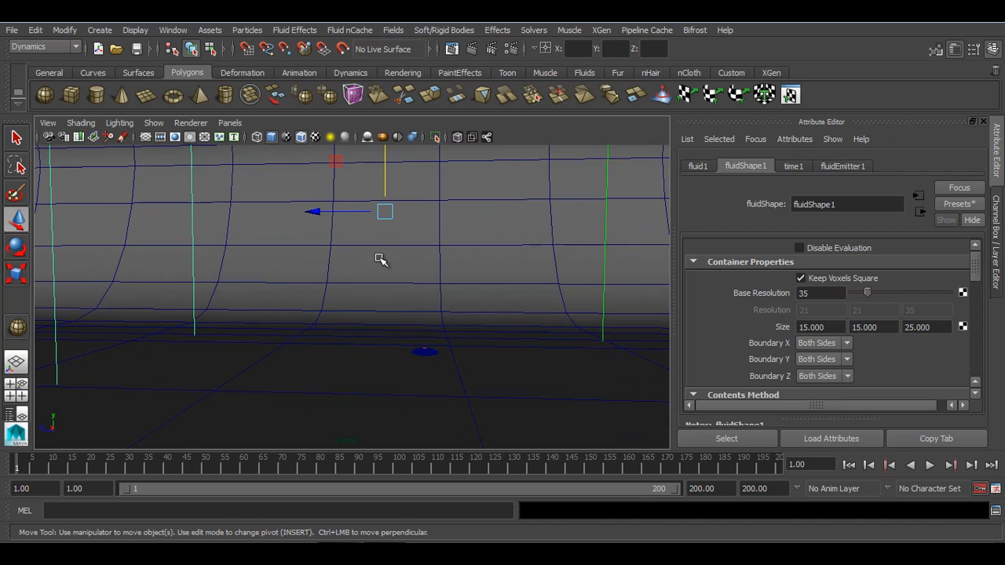
# Step: Shift the fluid container along Z so the emission object sits near one end, and play the simulation to check it
pyautogui.moveTo(318, 210); pyautogui.dragTo(200, 215)
pyautogui.keyDown('alt'); pyautogui.moveTo(287, 269); pyautogui.dragTo(518, 325); pyautogui.keyUp('alt')
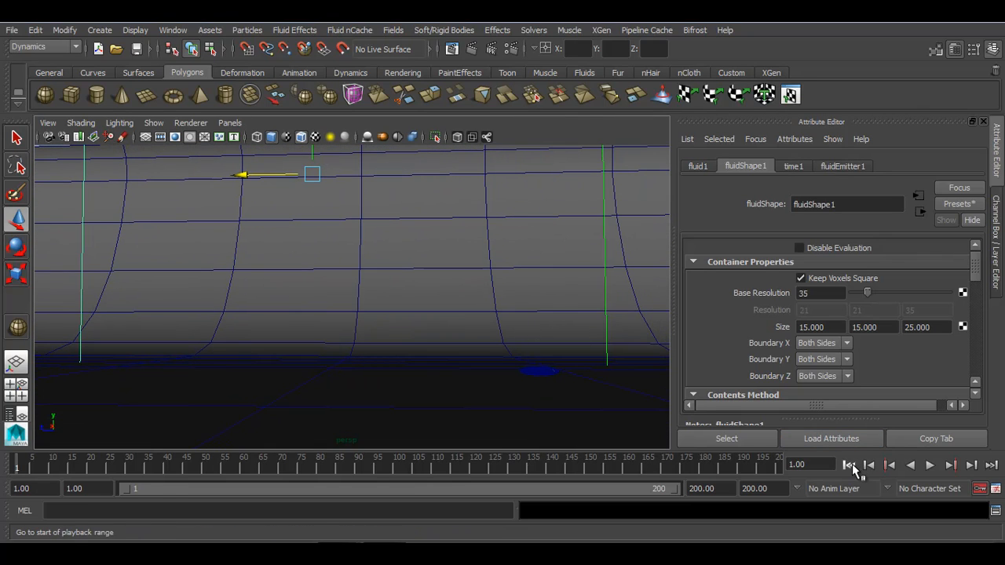
pyautogui.click(929, 465)
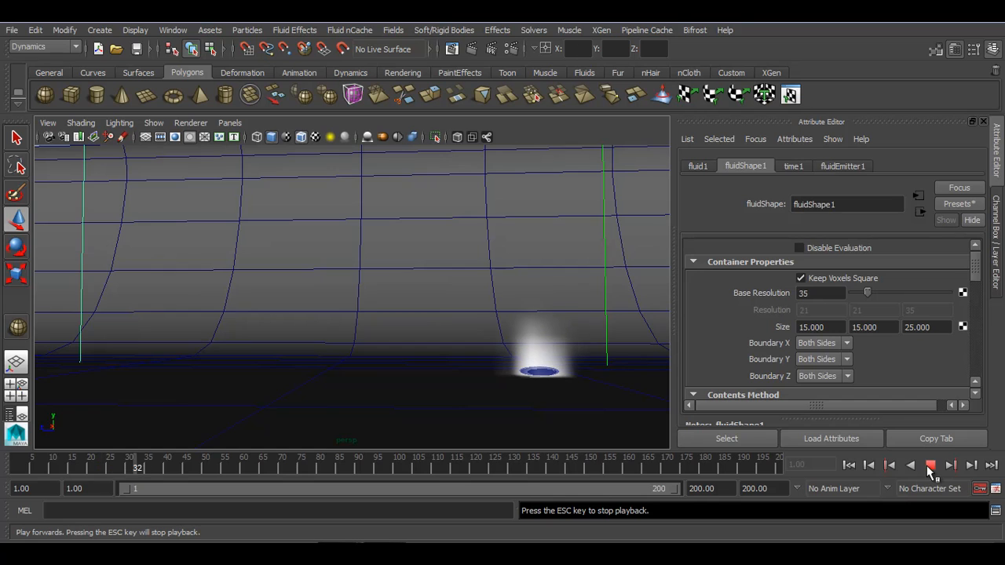
pyautogui.click(929, 466)
pyautogui.keyDown('alt'); pyautogui.moveTo(616, 359); pyautogui.dragTo(563, 363, button='middle'); pyautogui.keyUp('alt')
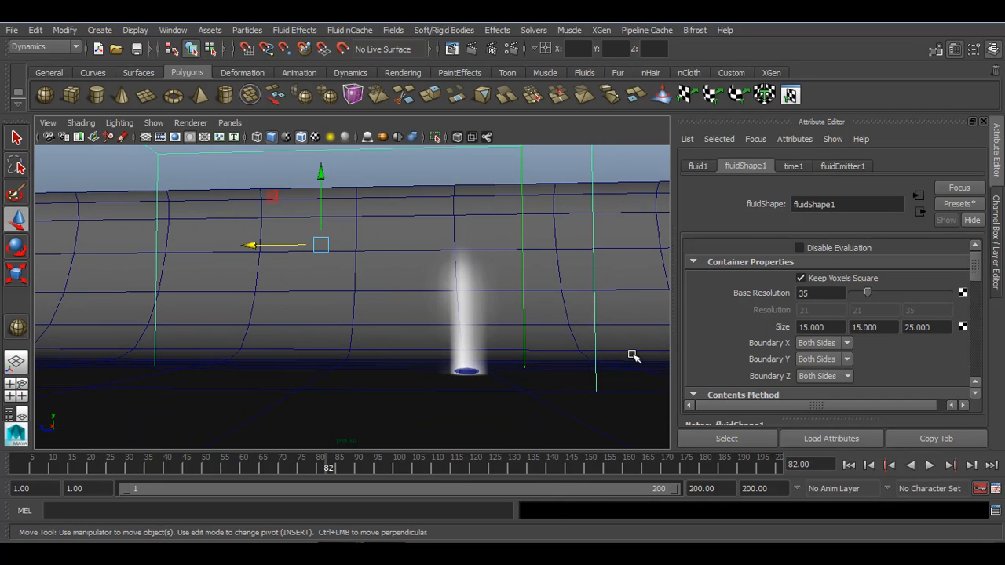
pyautogui.scroll(-4, 825, 361)
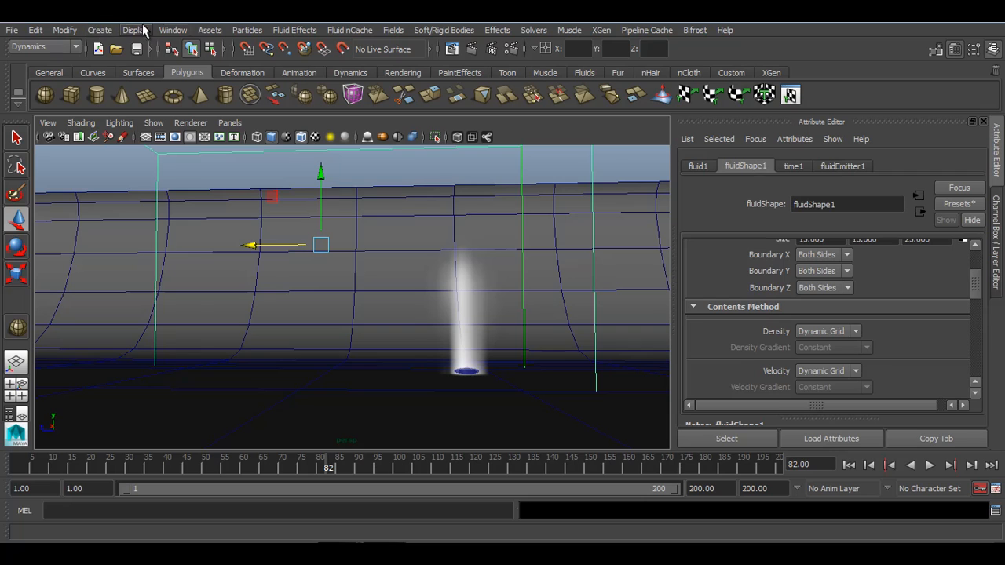
# Step: Show the Outliner beside the perspective view and select fluidEmitter1 under emmission_object to reach its fluid attributes
pyautogui.click(16, 433)
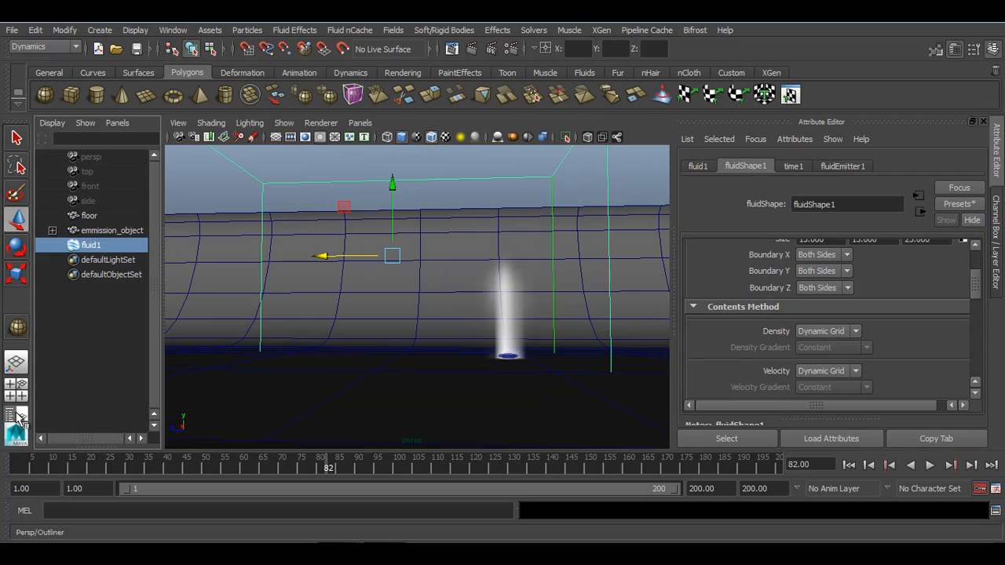
pyautogui.click(52, 231)
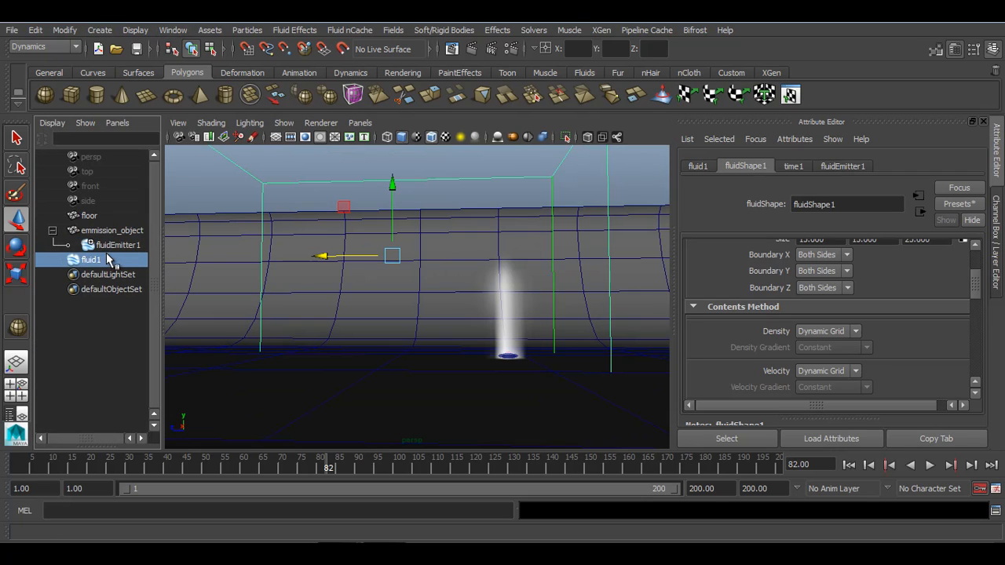
pyautogui.click(114, 246)
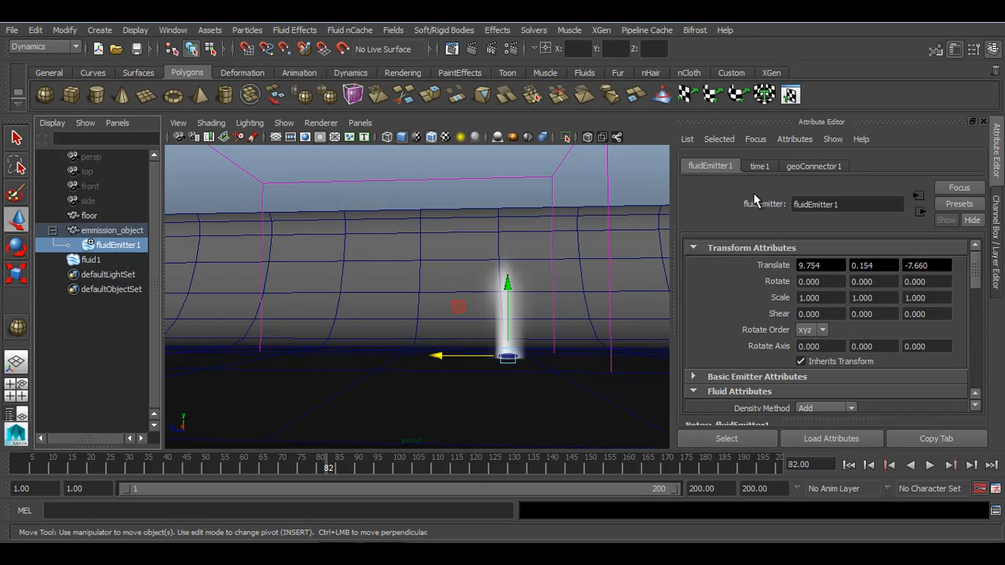
pyautogui.scroll(-3, 758, 334)
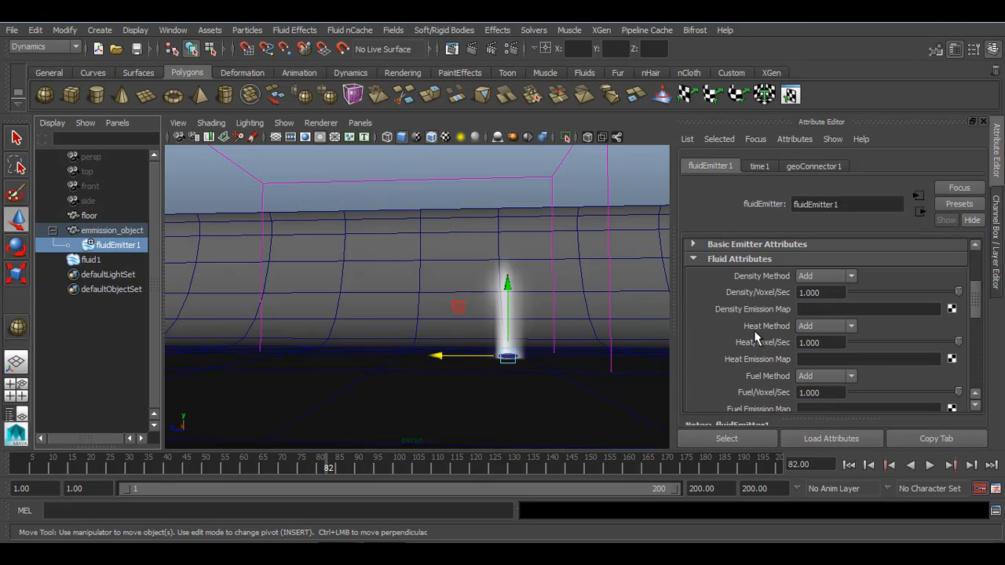
# Step: Set the emitter's Density/Voxel/Sec to 10 and play the simulation from the first frame
pyautogui.click(841, 296)
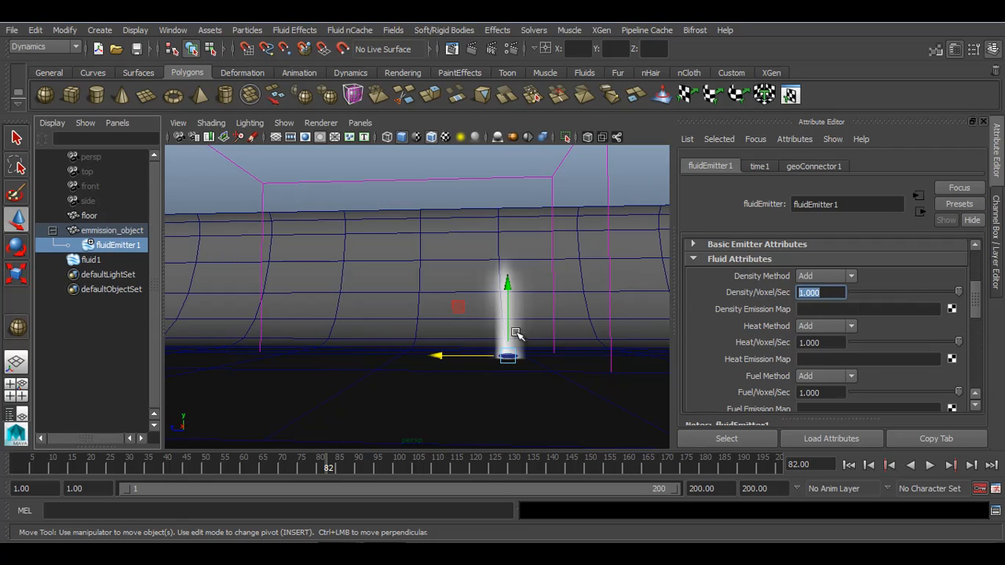
pyautogui.write('10')
pyautogui.press('Return')
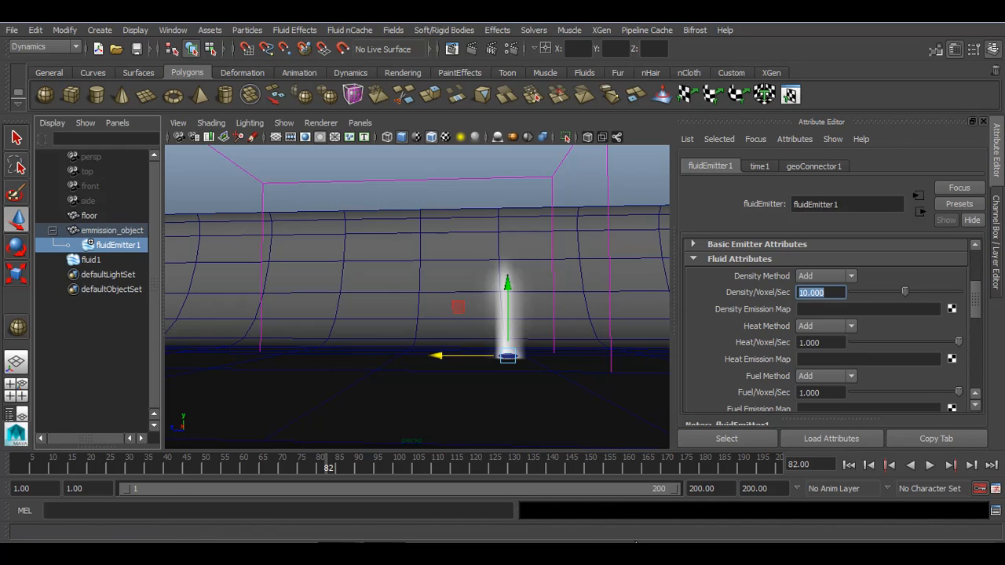
pyautogui.click(848, 465)
pyautogui.click(931, 465)
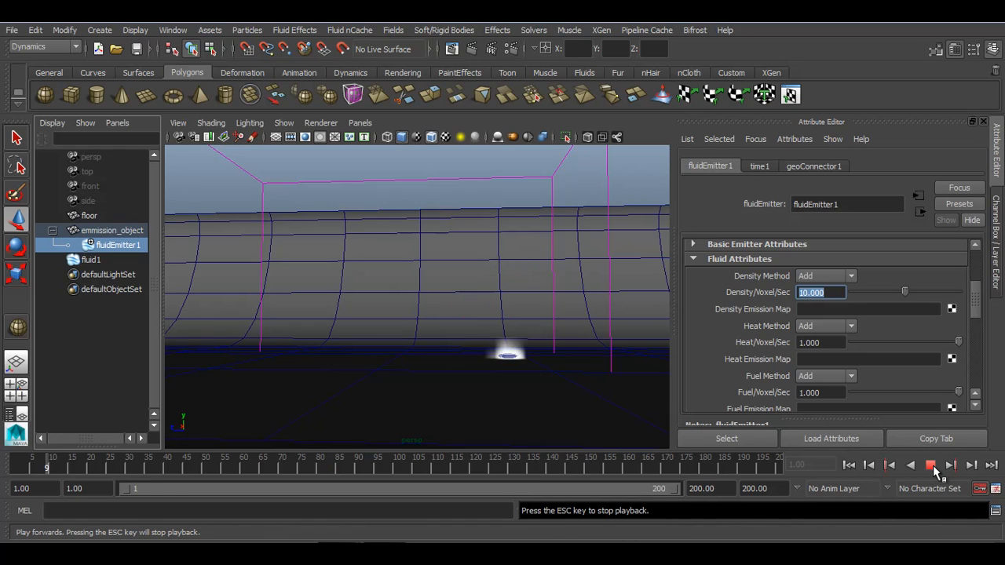
pyautogui.click(931, 466)
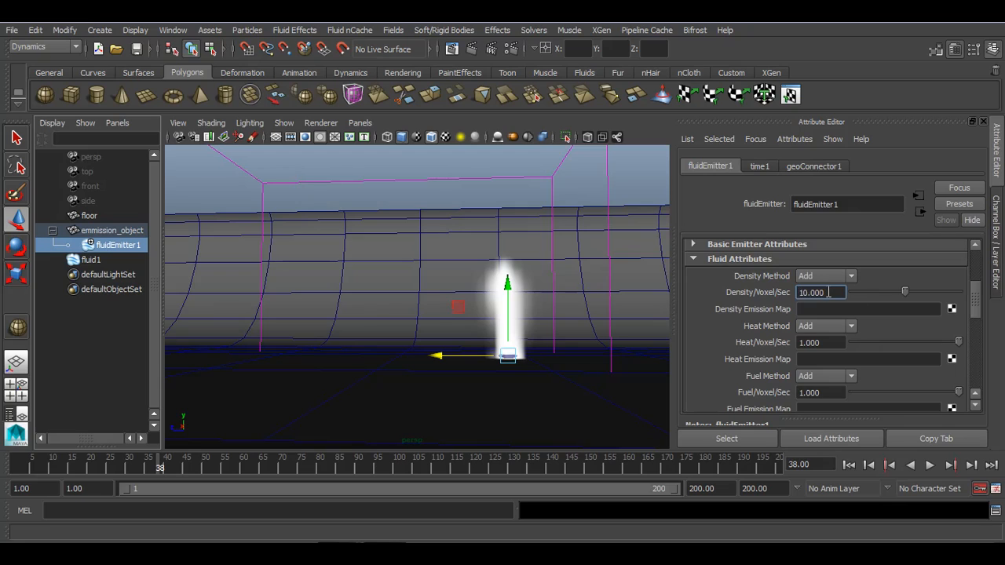
# Step: Set the emitter's Density/Voxel/Sec to 15 and replay the simulation from the start
pyautogui.write('15')
pyautogui.press('Return')
pyautogui.click(848, 464)
pyautogui.click(930, 465)
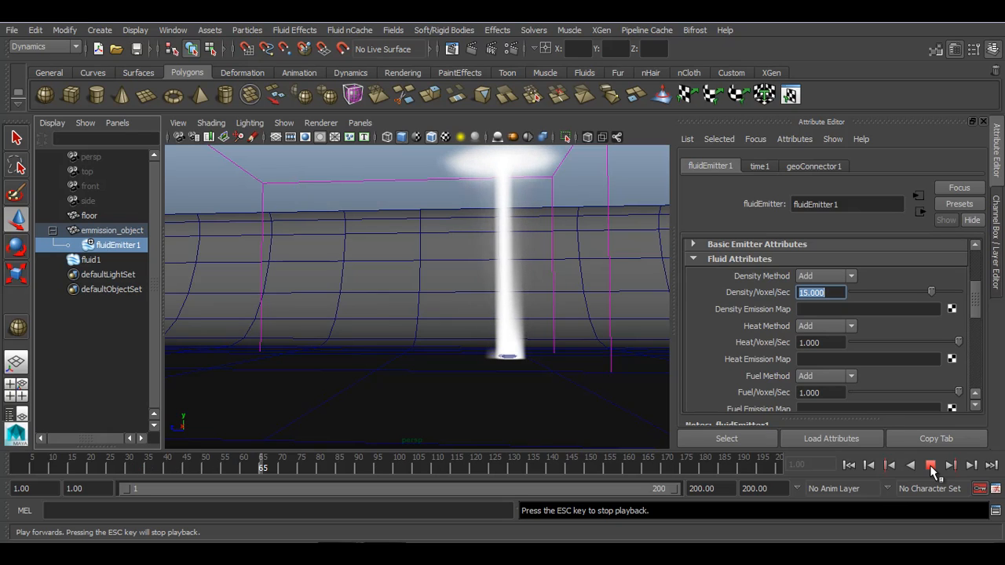
pyautogui.click(931, 465)
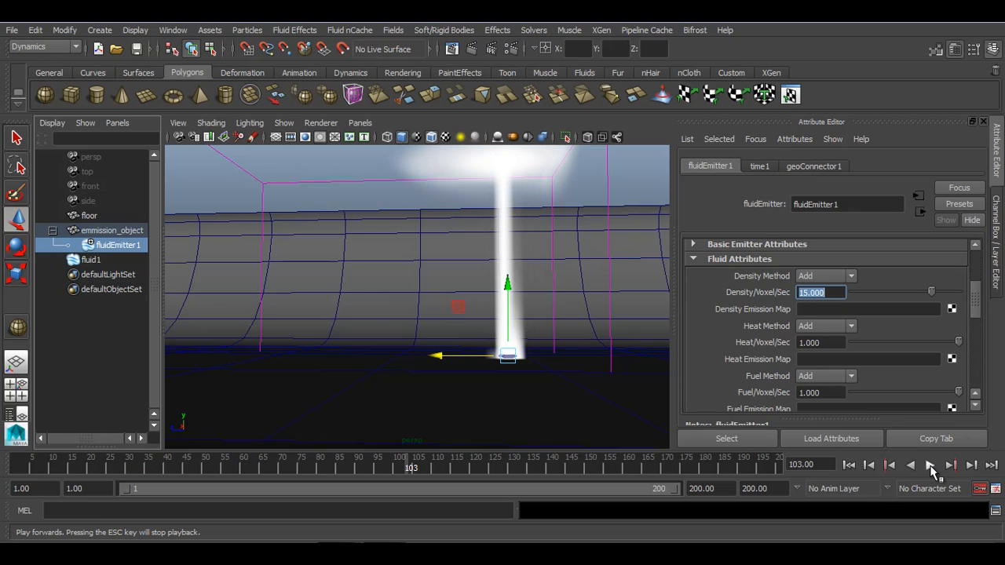
# Step: Set the emitter's Heat Method and Fuel Method to No Emission and replay the simulation from the start
pyautogui.click(849, 333)
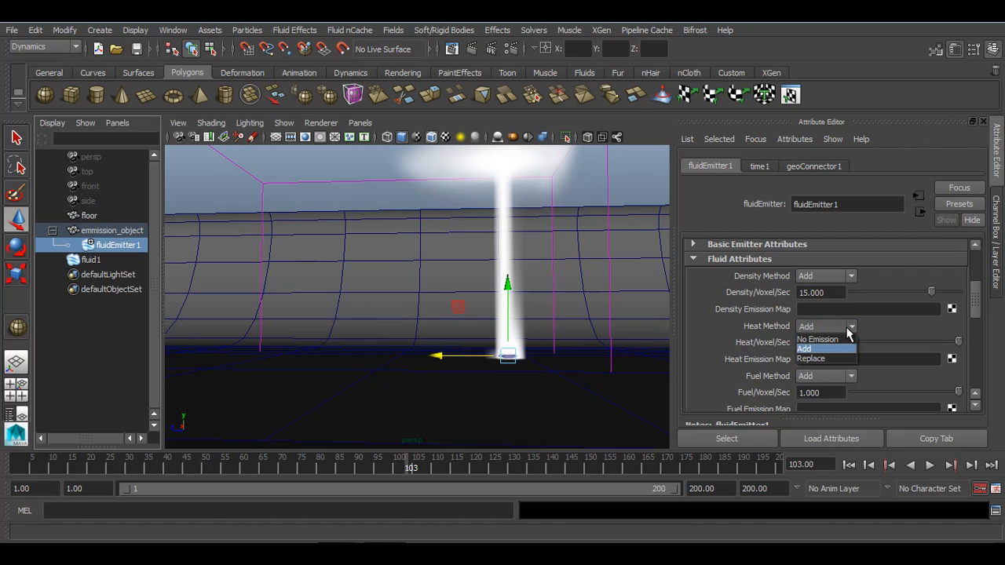
pyautogui.click(839, 340)
pyautogui.click(834, 380)
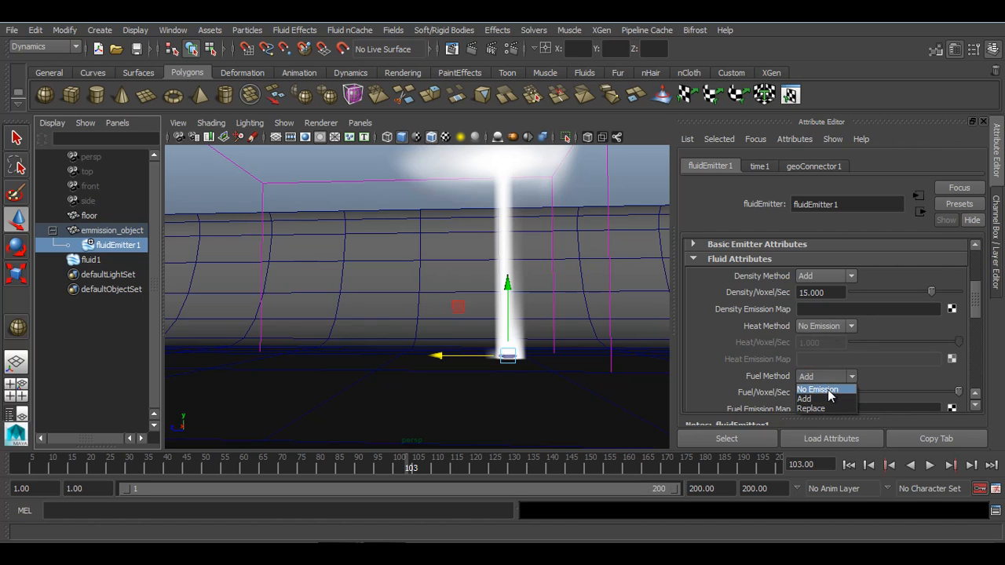
pyautogui.click(827, 389)
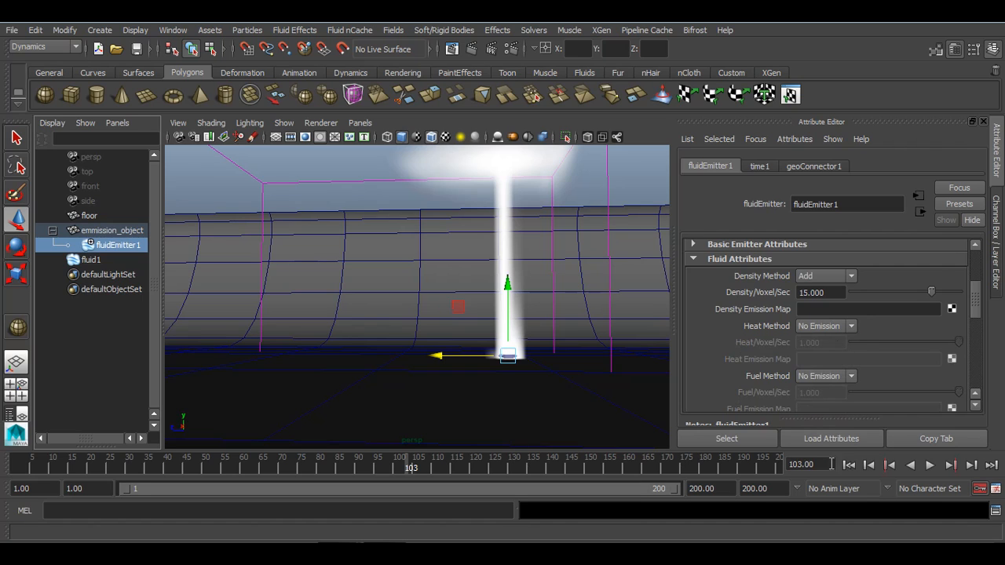
pyautogui.click(848, 466)
pyautogui.click(931, 465)
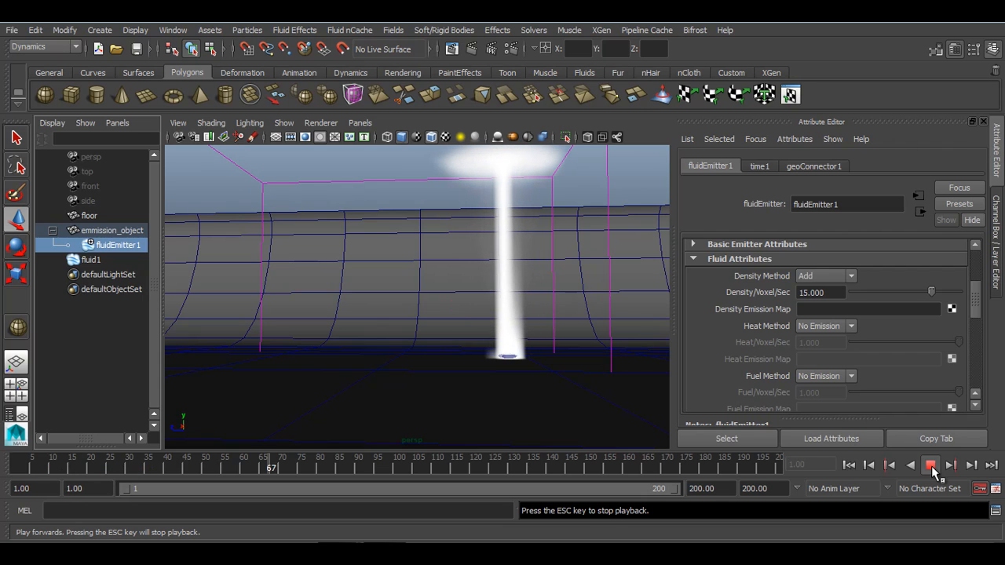
pyautogui.click(931, 465)
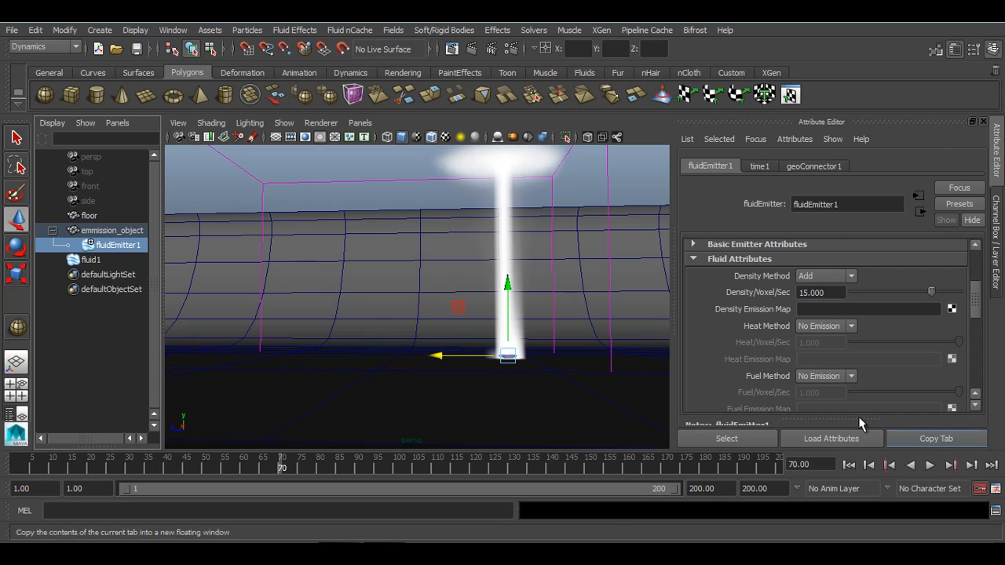
# Step: Set the fluid container's Temperature and Fuel contents methods to Dynamic Grid
pyautogui.click(270, 180)
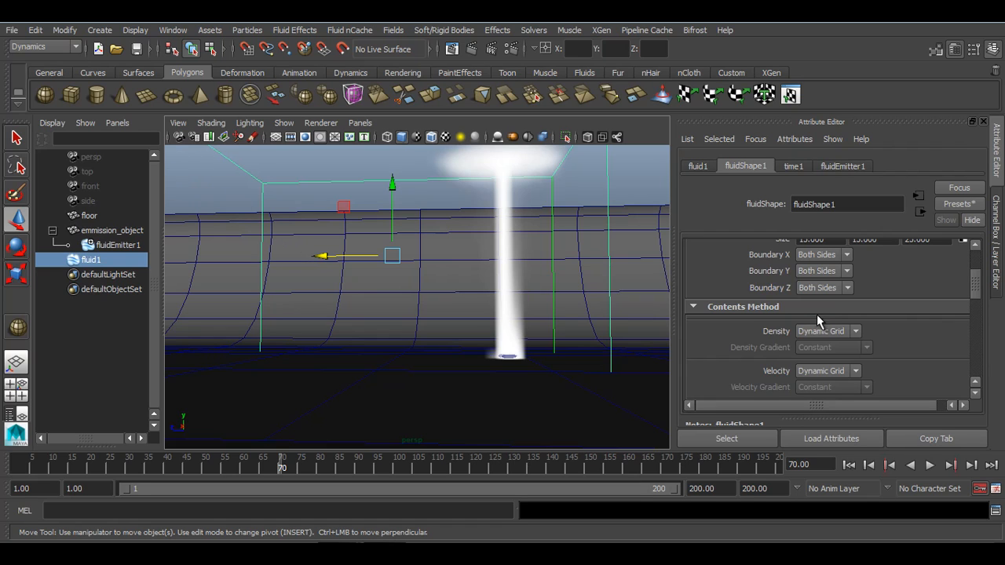
pyautogui.scroll(-2, 818, 317)
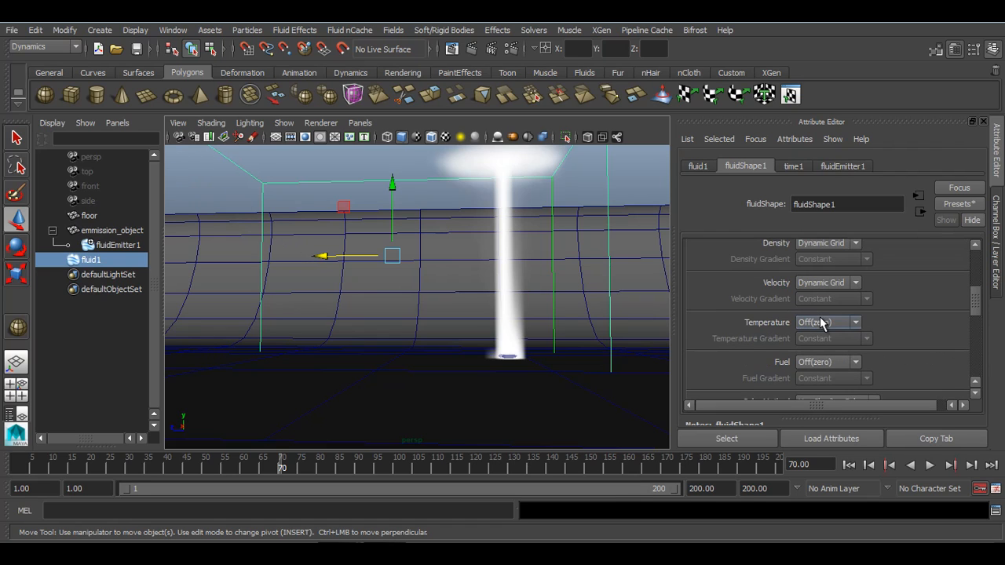
pyautogui.click(817, 324)
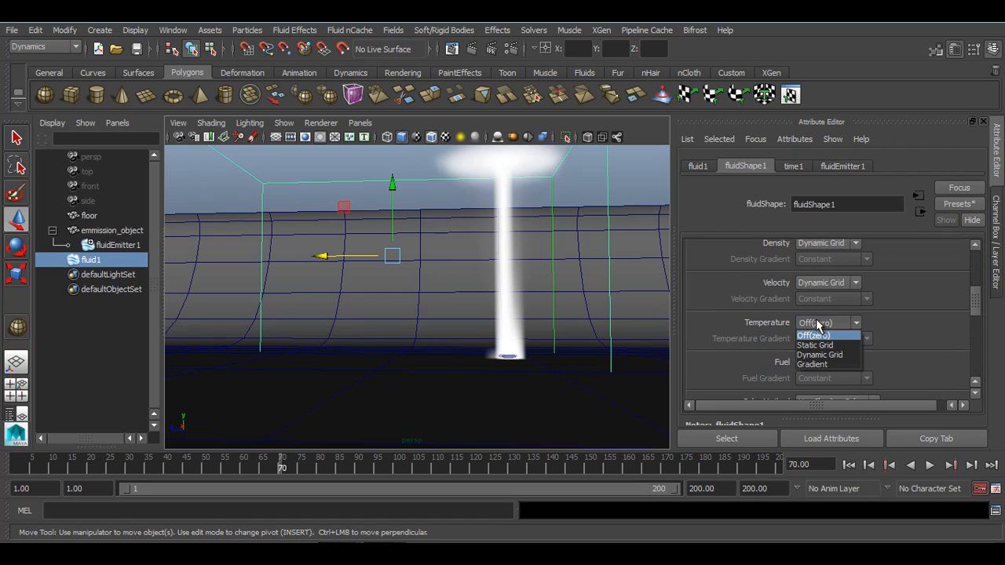
pyautogui.click(834, 358)
pyautogui.click(836, 365)
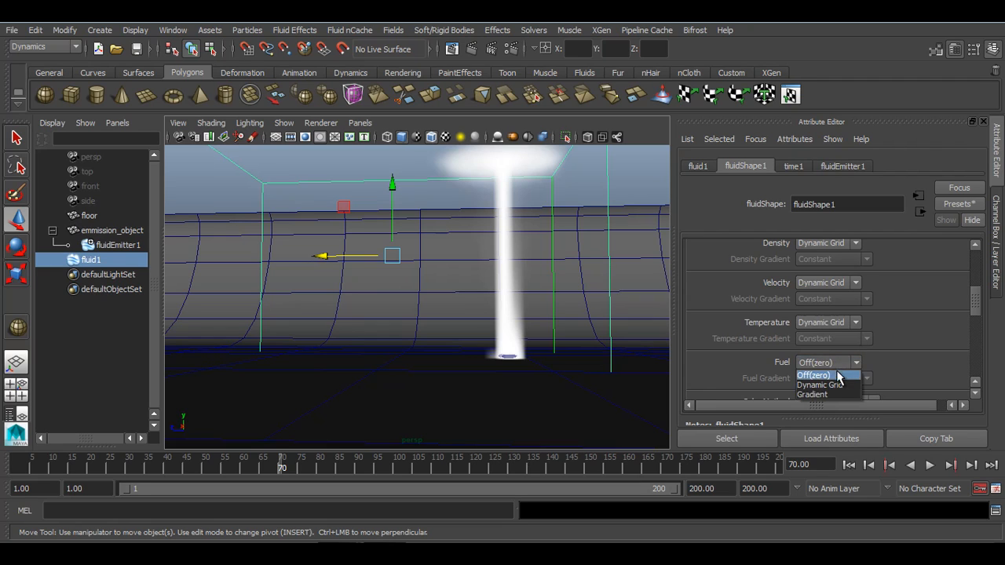
pyautogui.click(836, 382)
# Step: Set the container's Density Scale to 1 in the density contents details and replay the simulation from the start
pyautogui.scroll(-3, 911, 361)
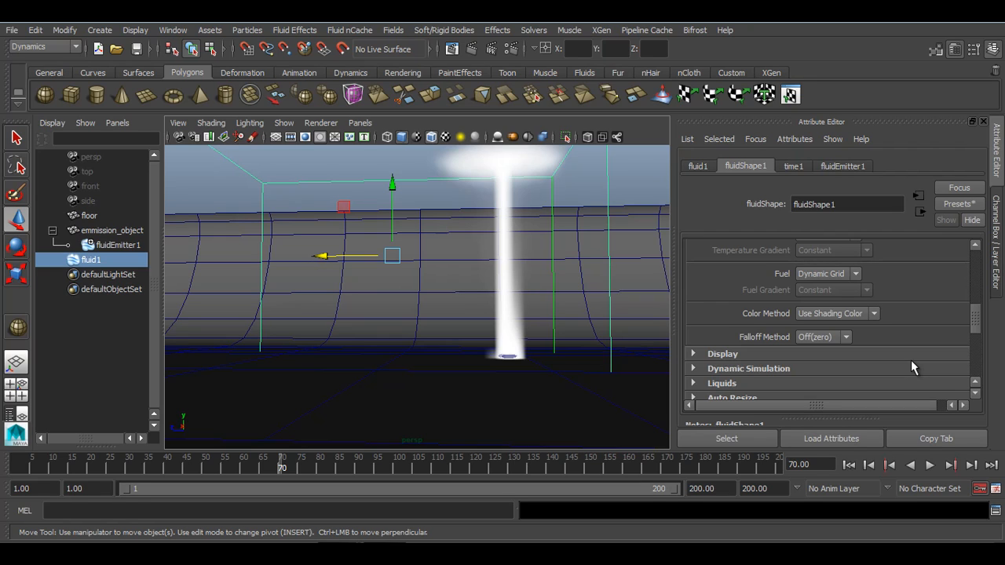
pyautogui.scroll(-2, 912, 363)
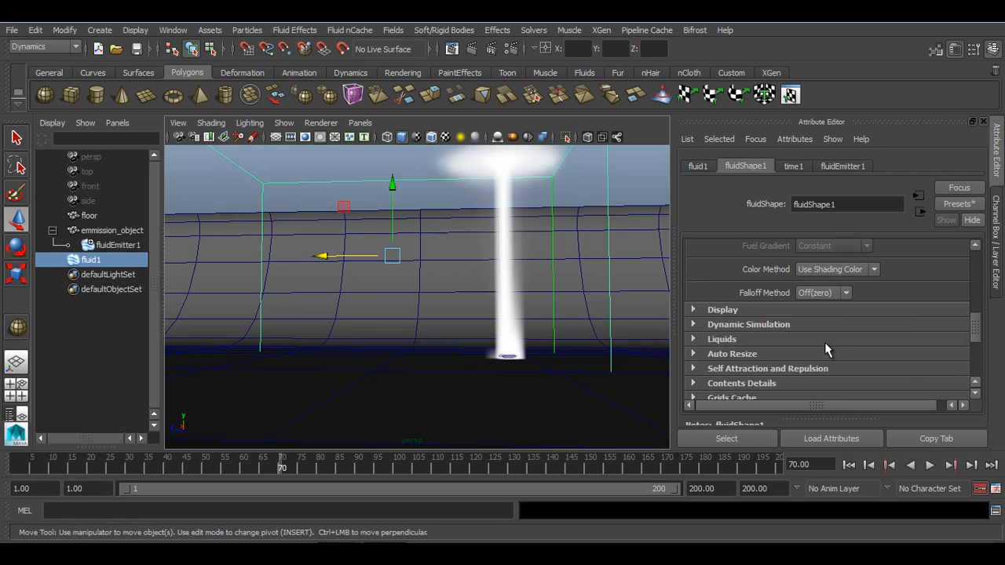
pyautogui.scroll(-2, 826, 349)
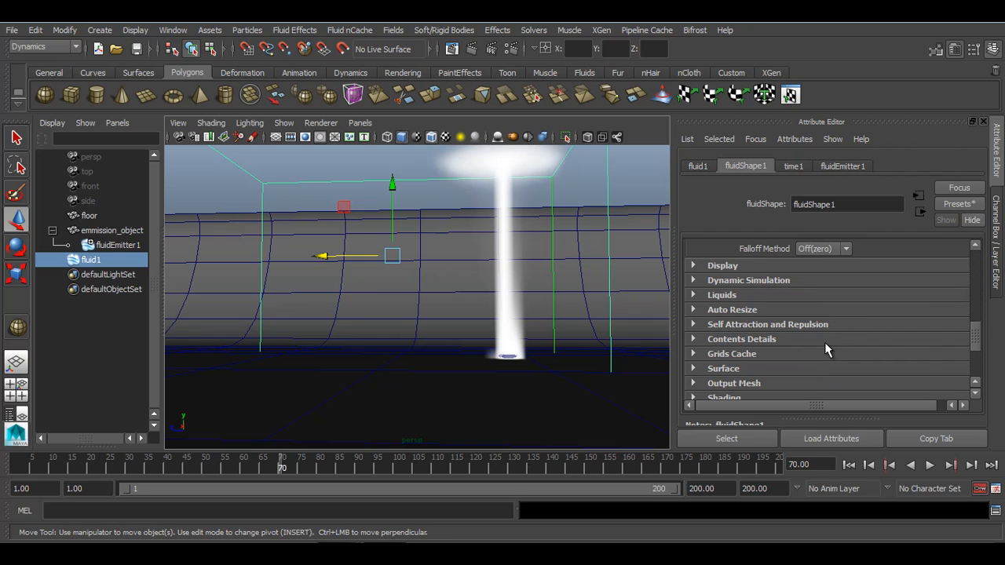
pyautogui.click(760, 336)
pyautogui.scroll(-2, 759, 335)
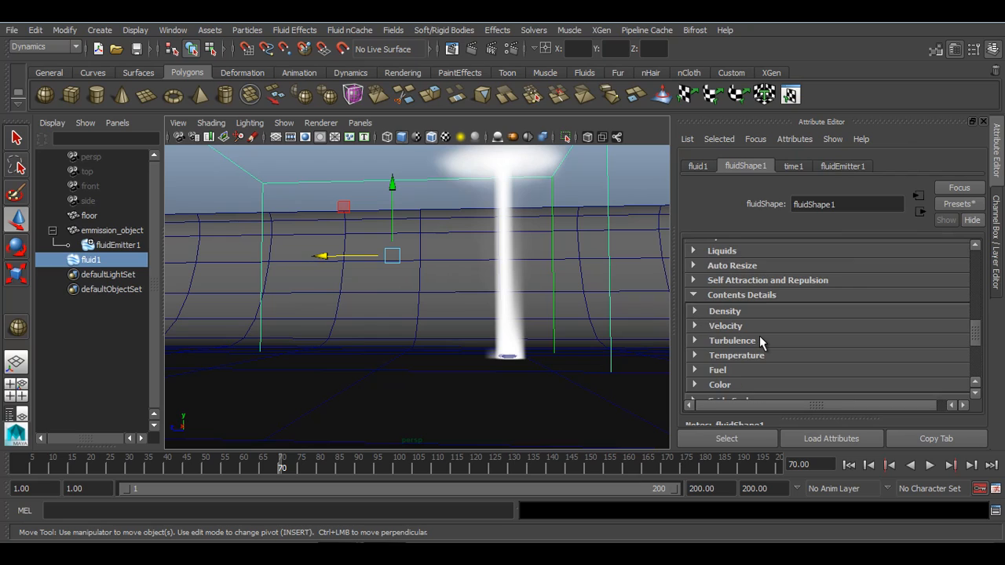
pyautogui.click(763, 312)
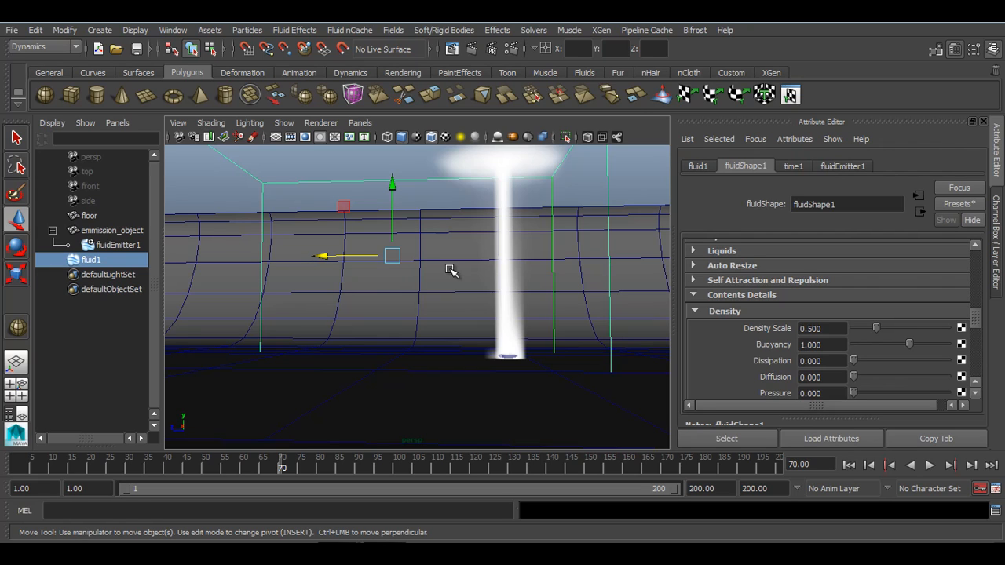
pyautogui.doubleClick(824, 328)
pyautogui.write('1')
pyautogui.press('Return')
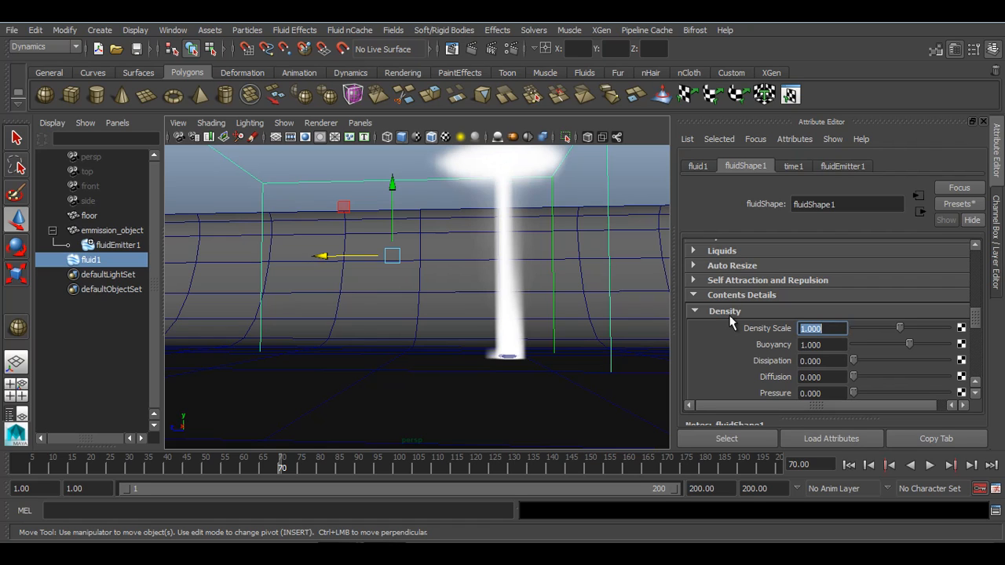
pyautogui.click(849, 465)
pyautogui.click(929, 465)
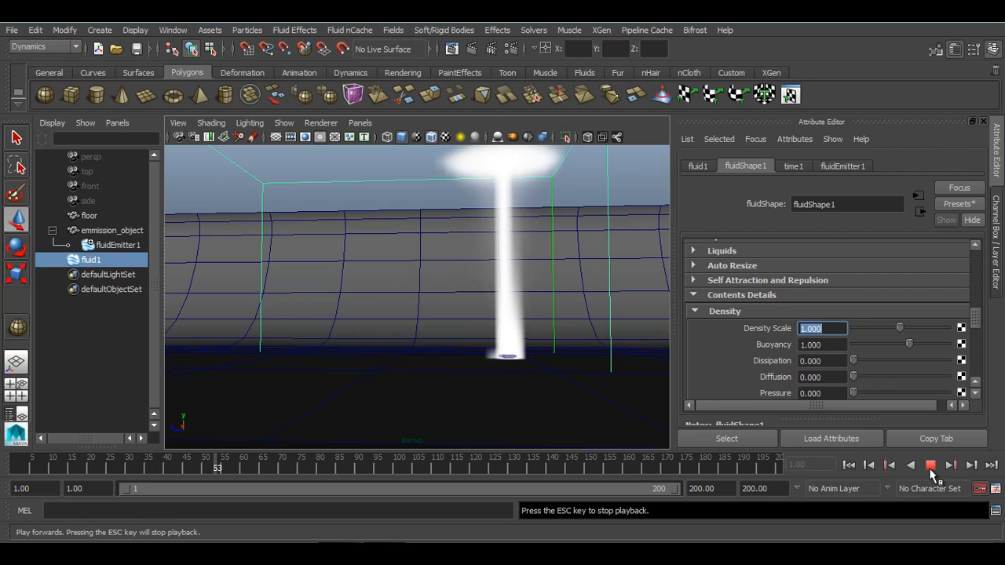
pyautogui.click(930, 465)
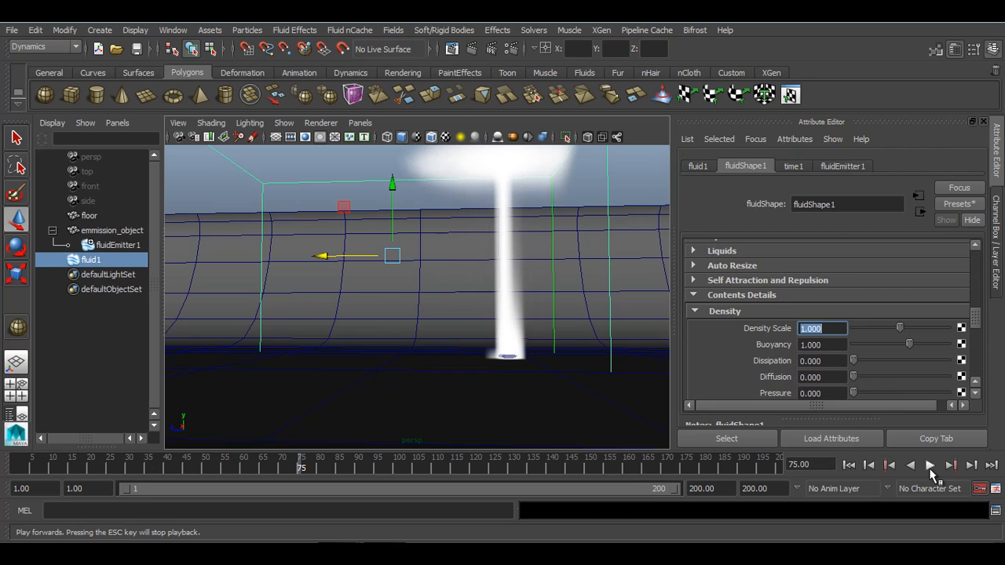
# Step: Replay the simulation with the current Buoyancy and look through the container's remaining density settings
pyautogui.click(837, 346)
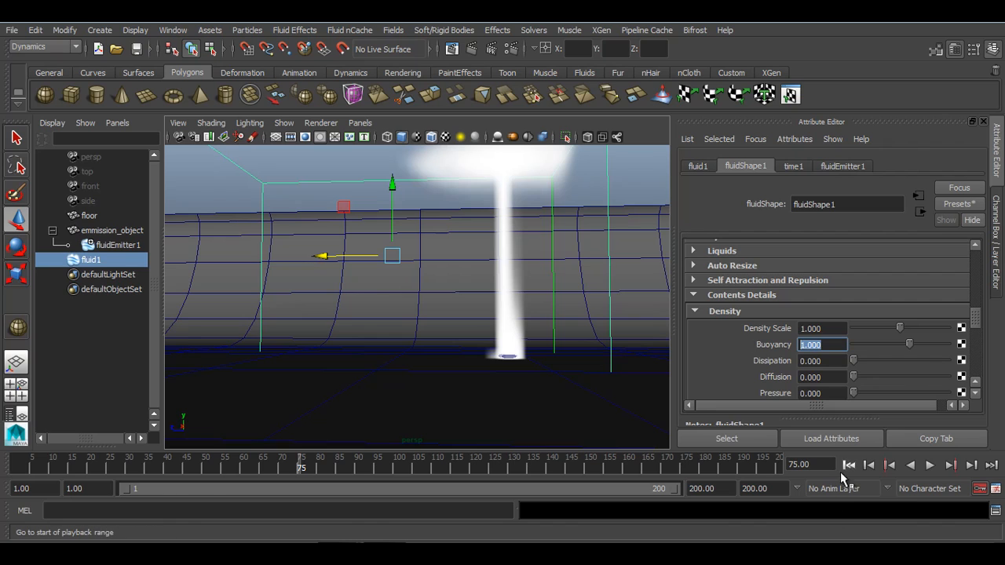
pyautogui.click(849, 465)
pyautogui.click(931, 466)
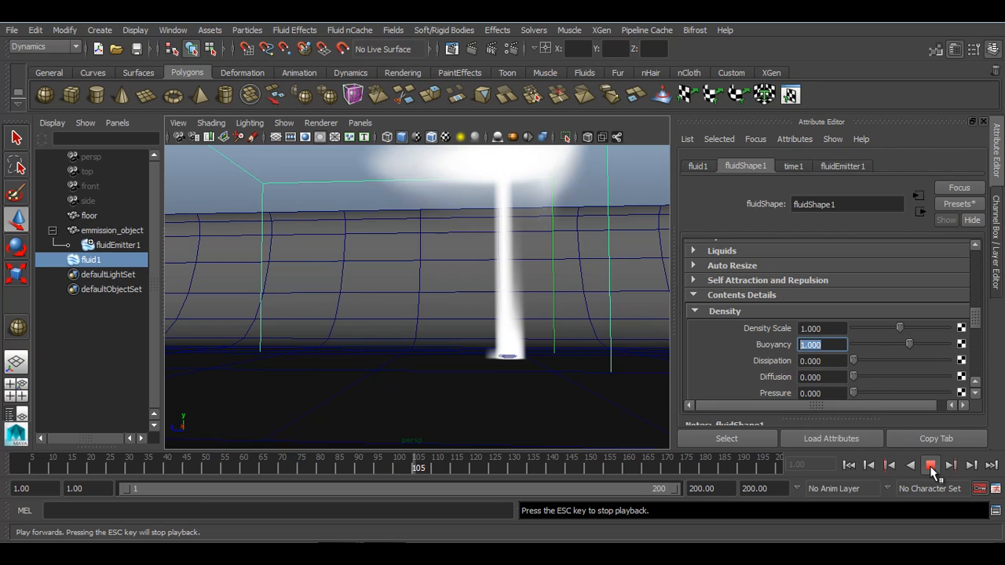
pyautogui.click(931, 467)
pyautogui.scroll(-2, 834, 382)
pyautogui.scroll(-2, 834, 383)
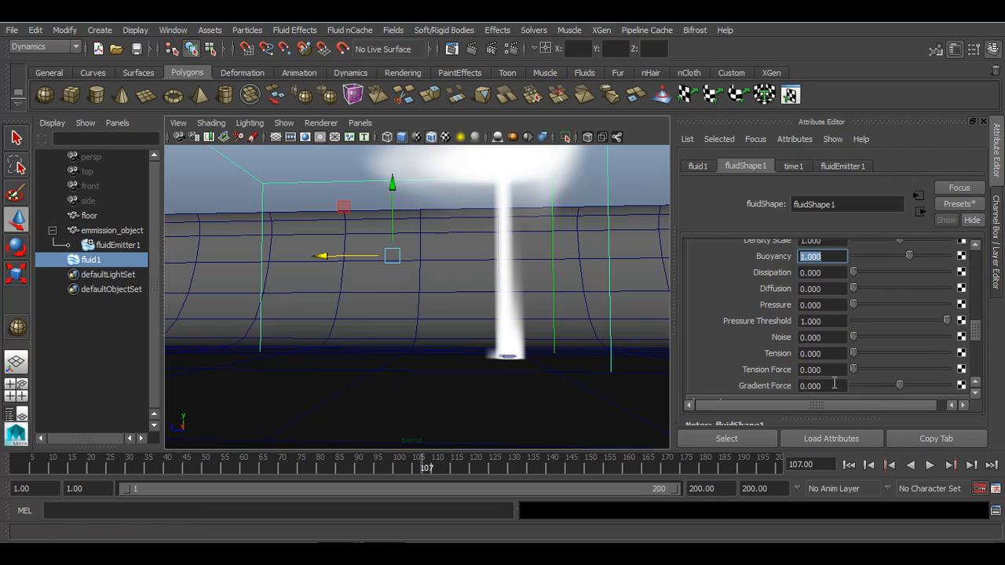
pyautogui.scroll(6, 834, 383)
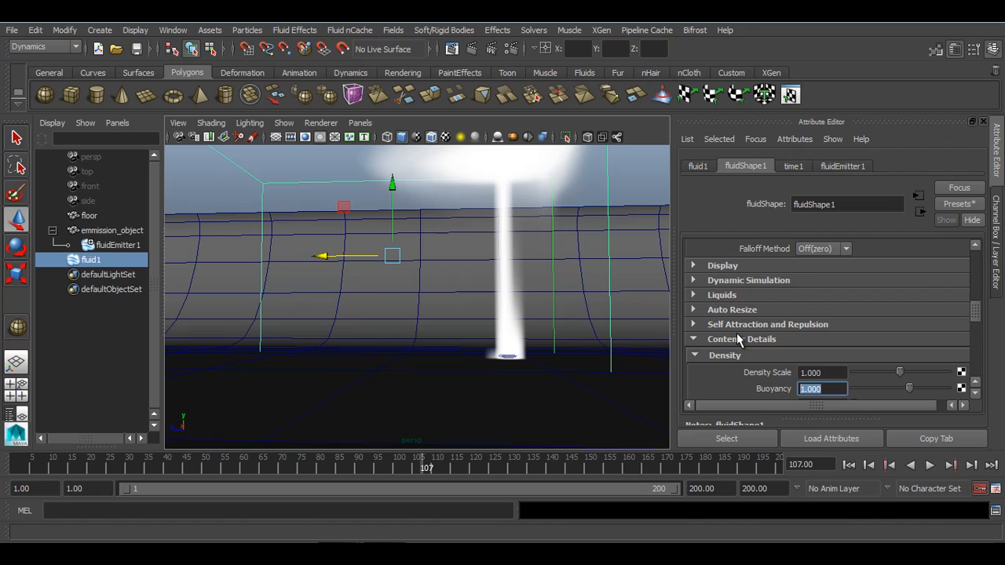
# Step: Try Damp values of 0.5 and 0 in the container's Dynamic Simulation settings, replaying the simulation from the start for each
pyautogui.click(743, 283)
pyautogui.click(824, 349)
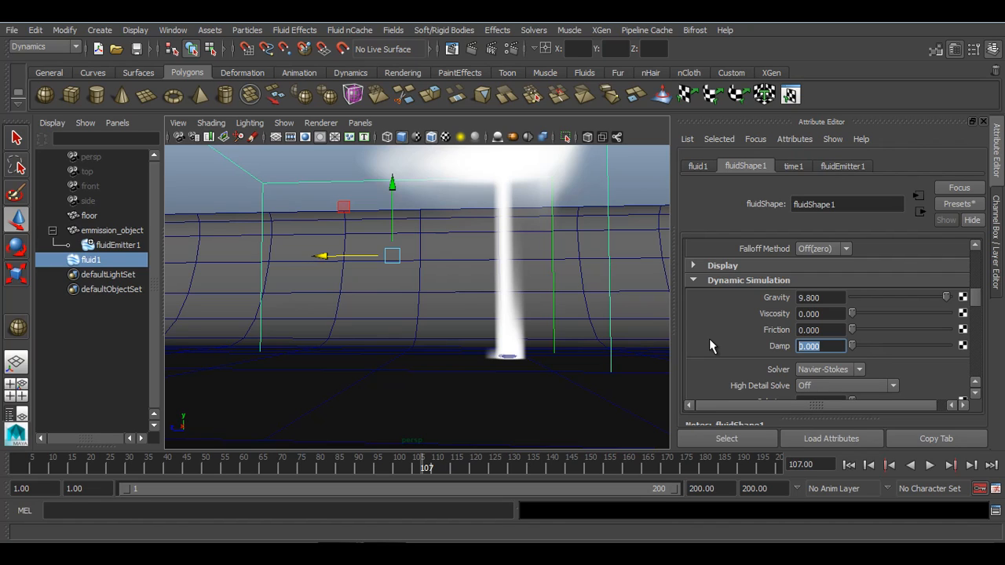
pyautogui.write('0.5')
pyautogui.press('Return')
pyautogui.click(850, 465)
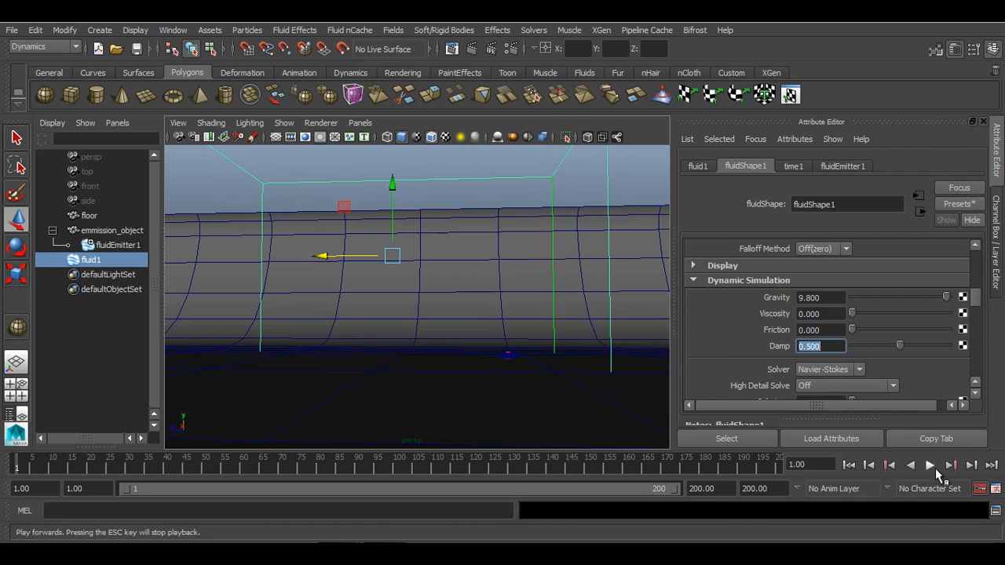
pyautogui.click(931, 466)
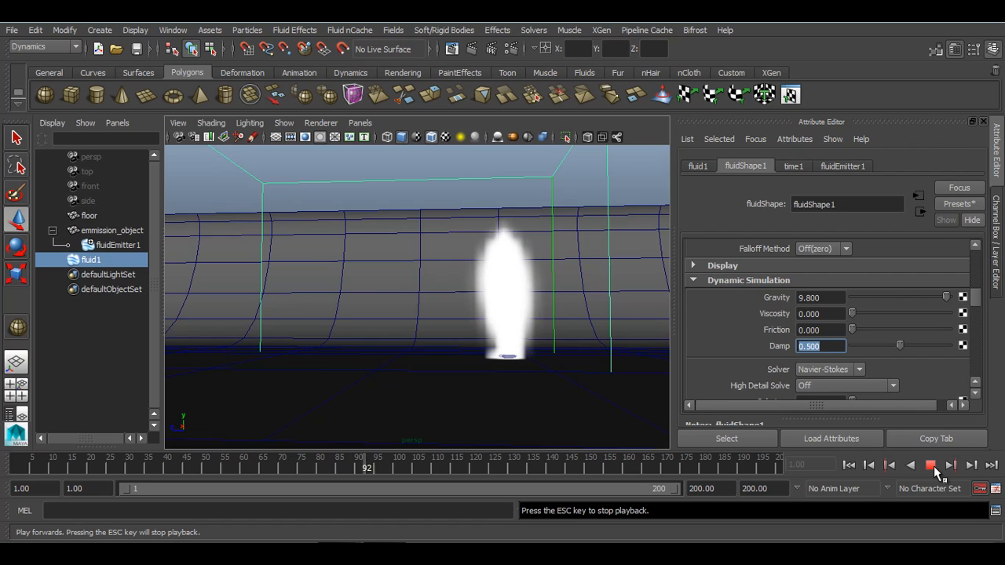
pyautogui.click(932, 466)
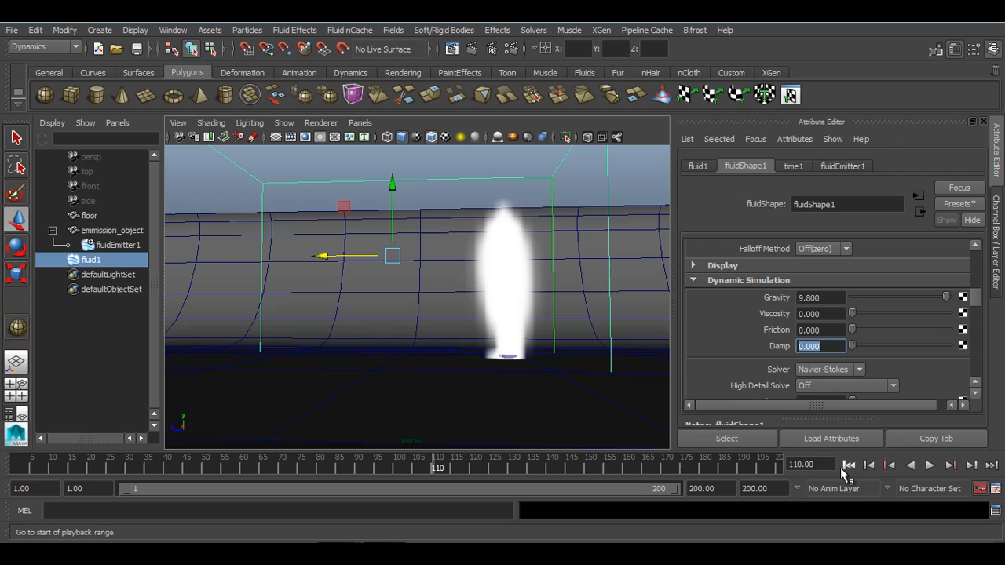
pyautogui.click(848, 466)
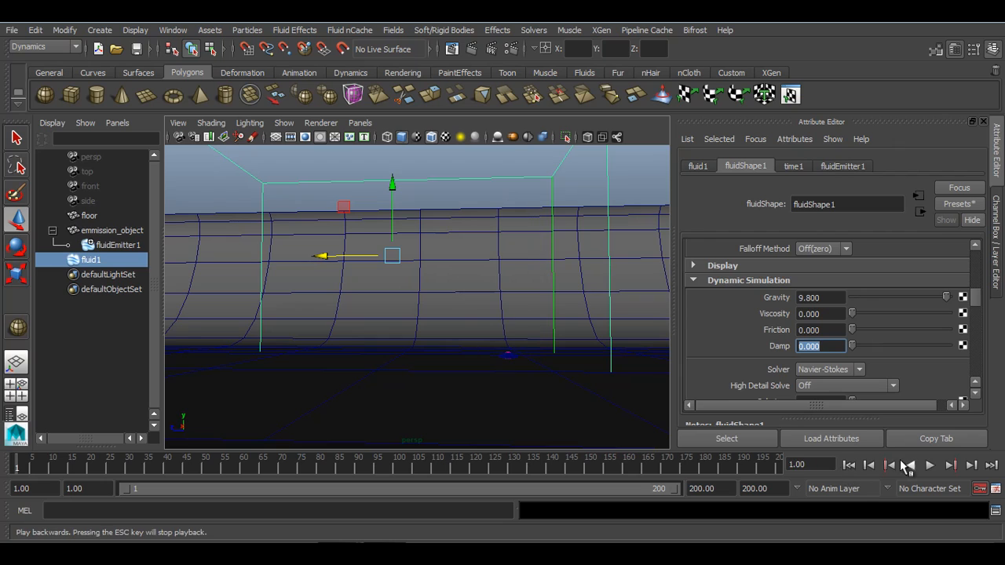
pyautogui.click(930, 465)
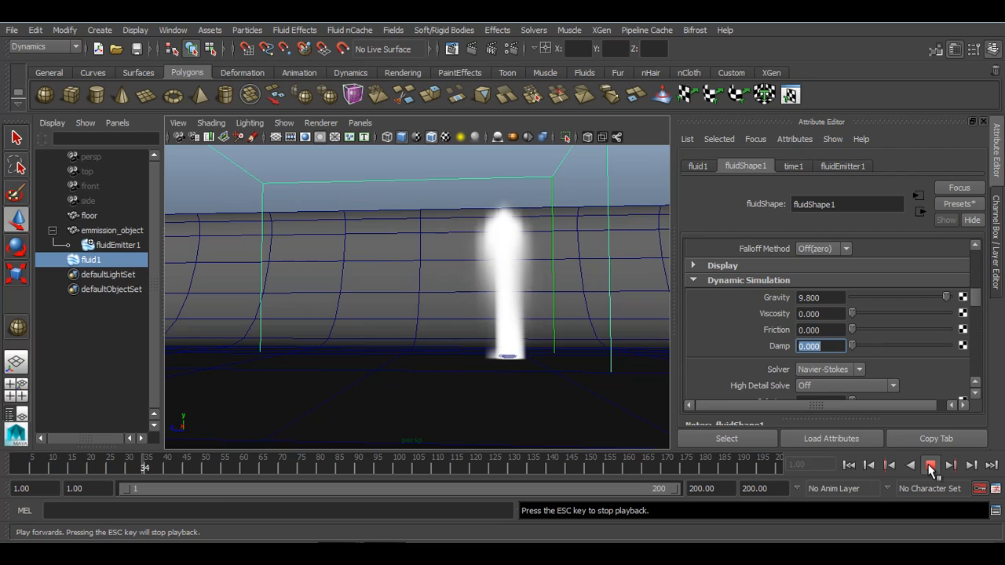
# Step: Set the container's Damp to 0.3 and replay the simulation from the start
pyautogui.write('0.3')
pyautogui.press('Return')
pyautogui.click(848, 465)
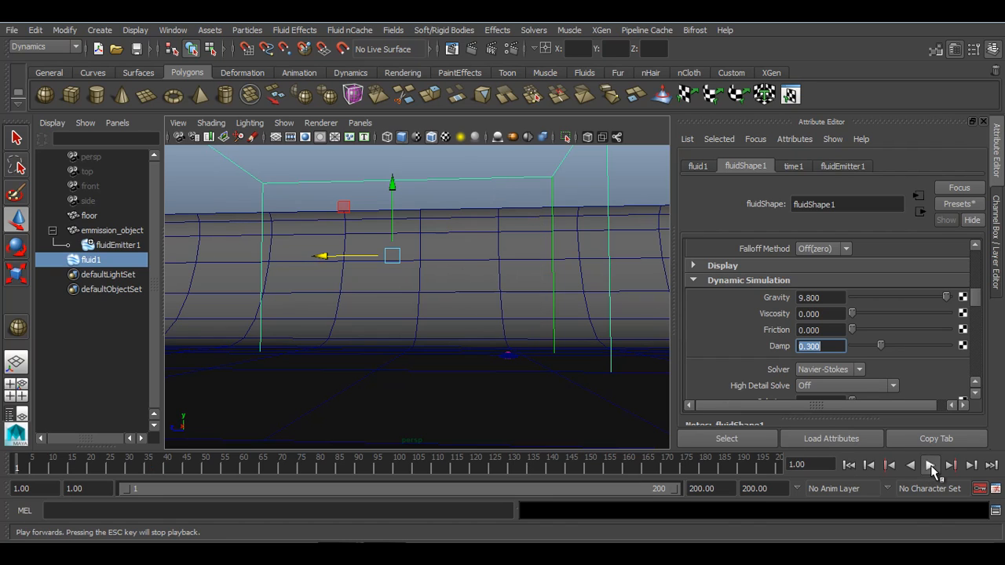
pyautogui.click(931, 465)
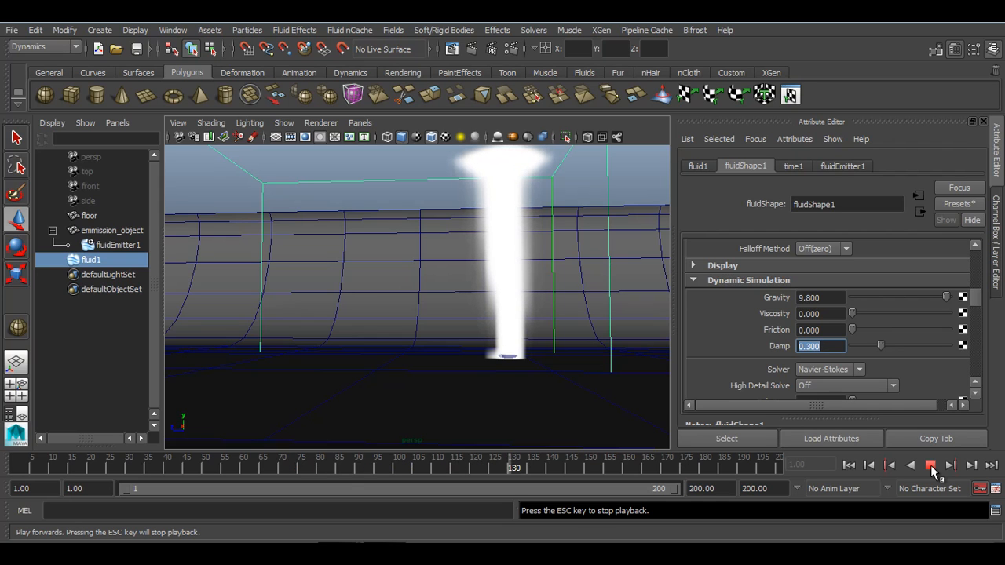
pyautogui.click(931, 465)
# Step: Look through the container's density and velocity contents details and replay the simulation from the start
pyautogui.scroll(-10, 801, 331)
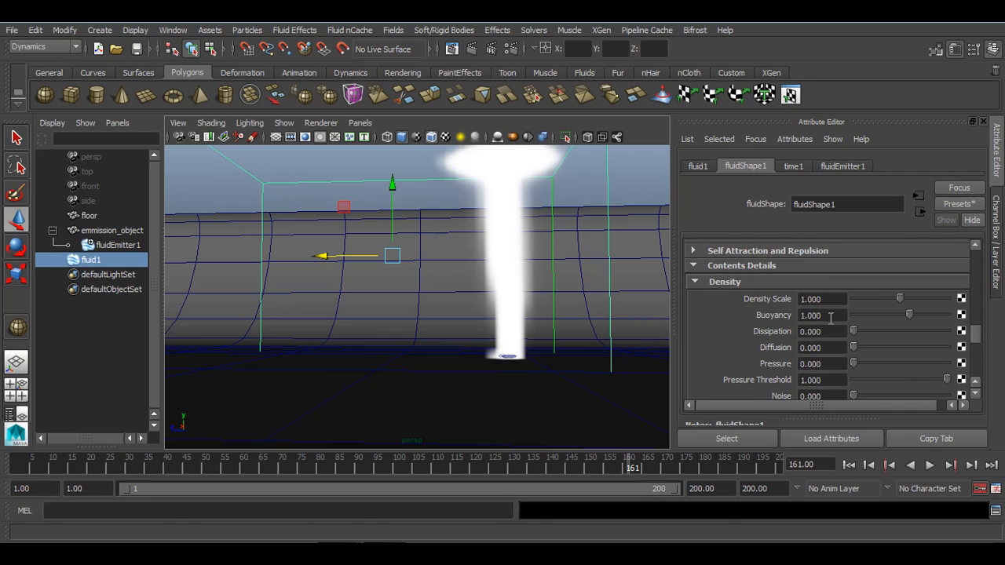
pyautogui.doubleClick(830, 316)
pyautogui.scroll(-3, 834, 347)
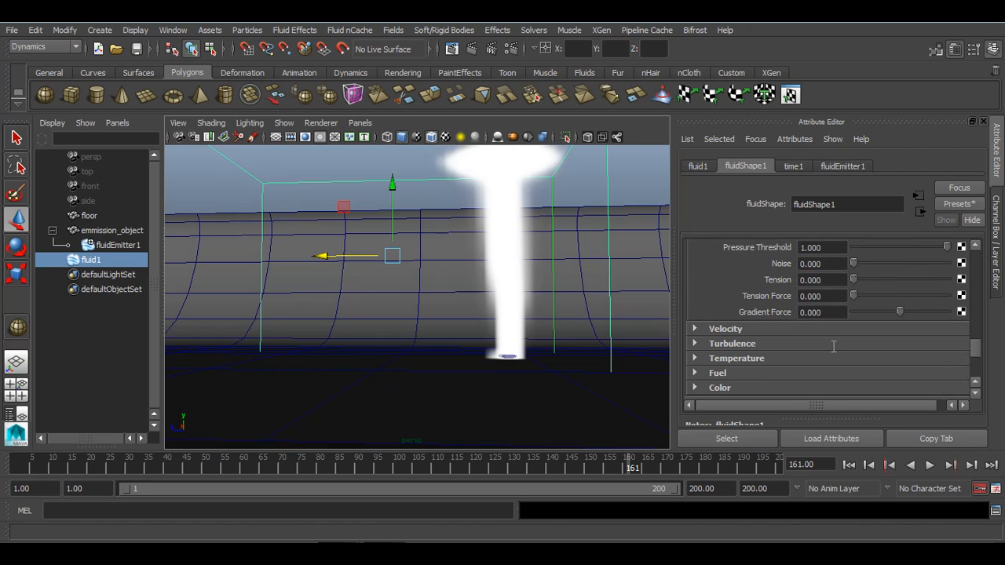
pyautogui.click(832, 331)
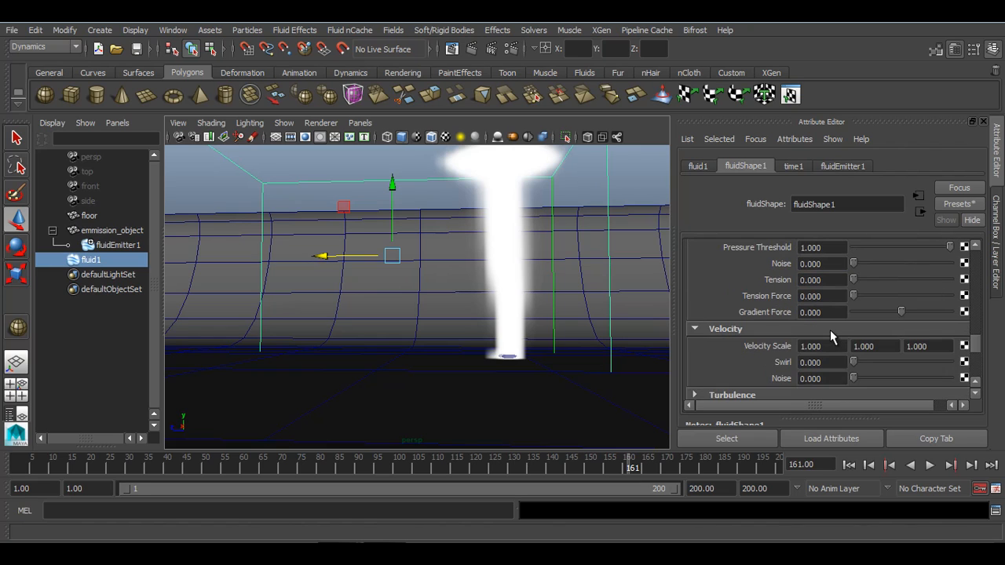
pyautogui.click(849, 464)
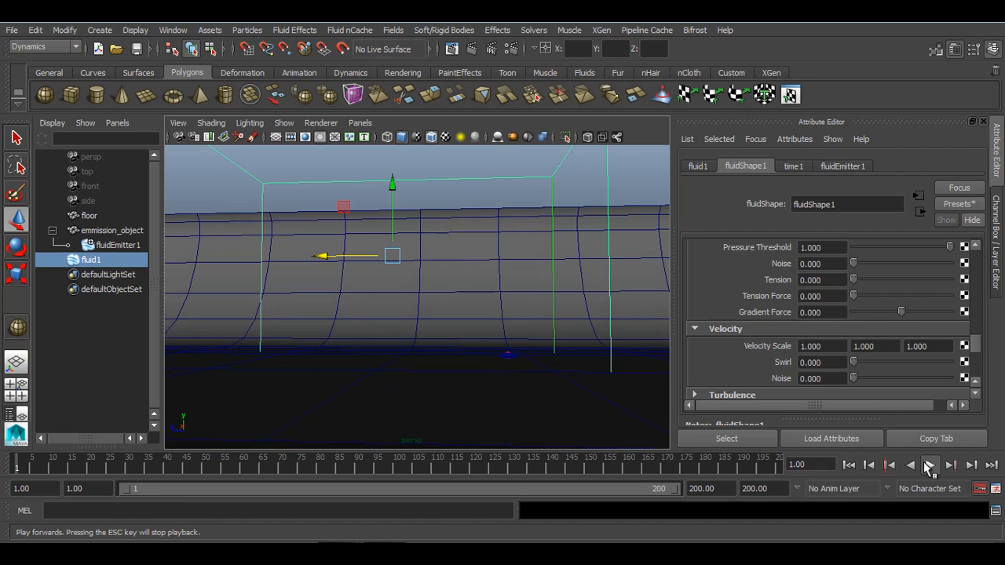
pyautogui.click(929, 466)
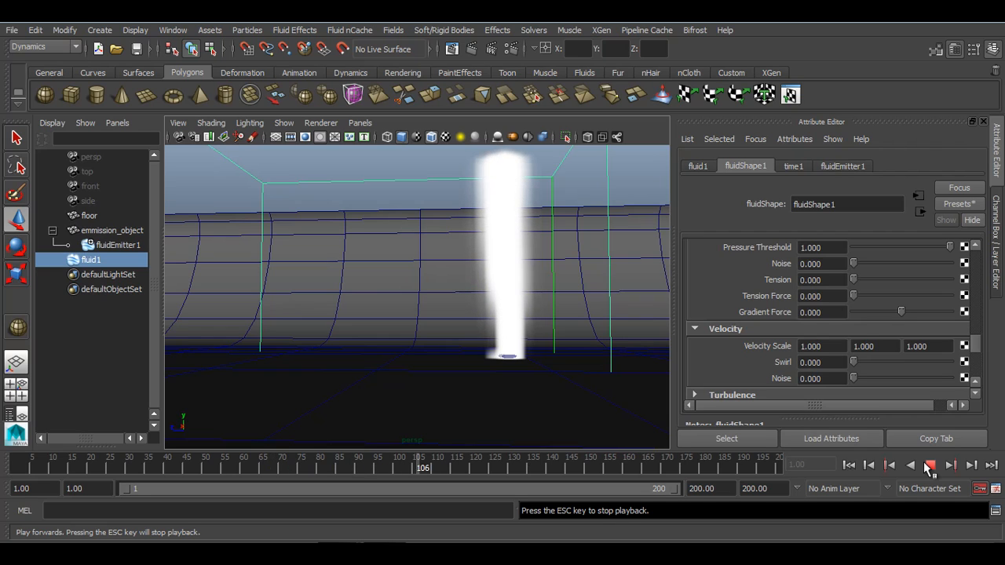
pyautogui.click(929, 465)
# Step: Set the velocity Swirl to 5 and velocity Noise to 2, and replay the simulation from the start
pyautogui.moveTo(835, 363); pyautogui.dragTo(798, 362)
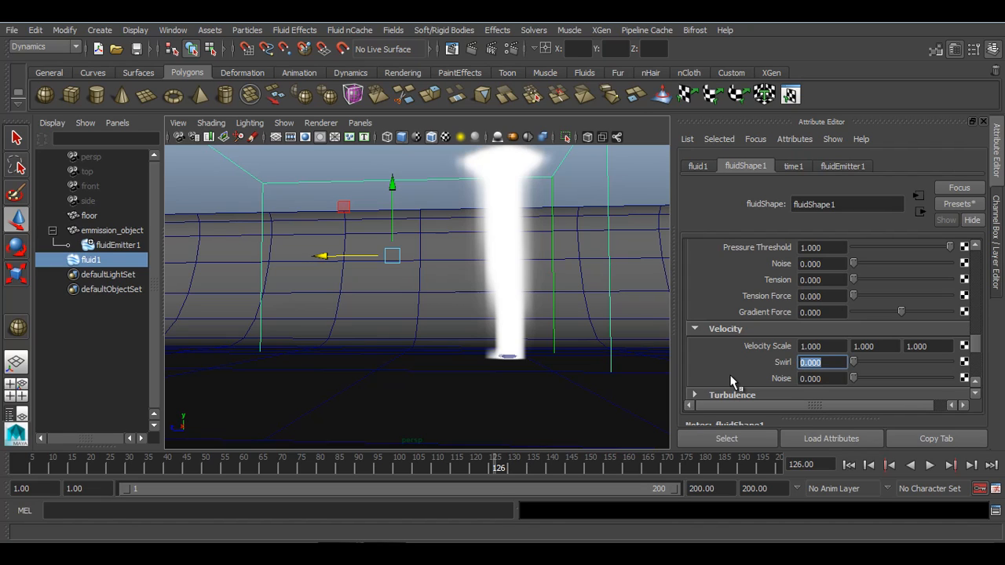
pyautogui.write('5')
pyautogui.press('Return')
pyautogui.press('Tab')
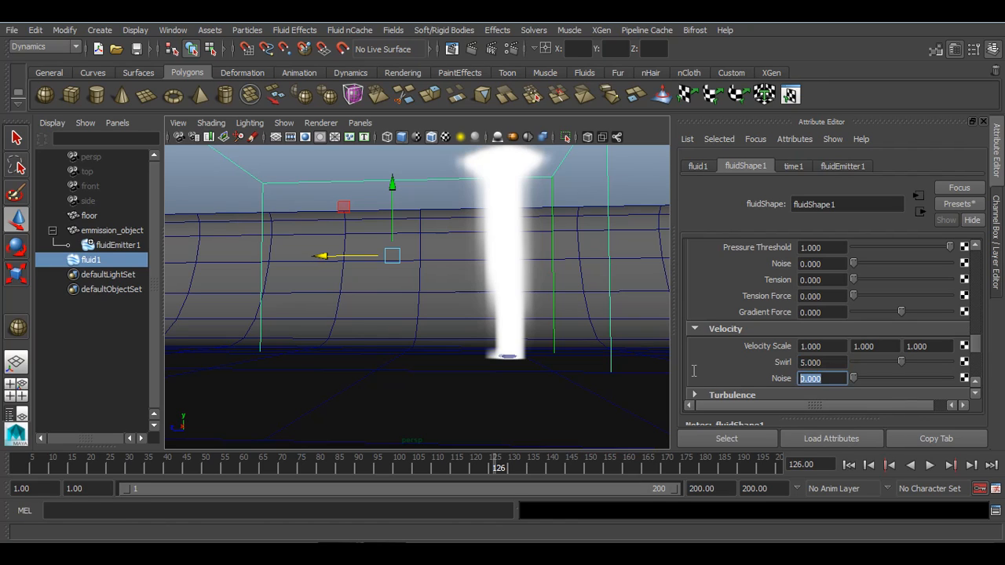
pyautogui.write('2')
pyautogui.press('Return')
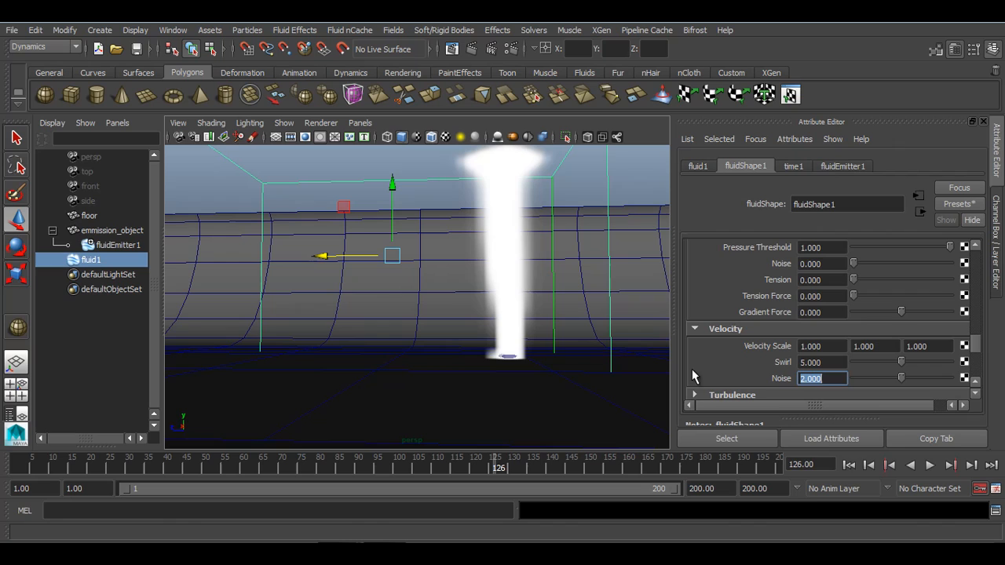
pyautogui.click(848, 465)
pyautogui.click(930, 465)
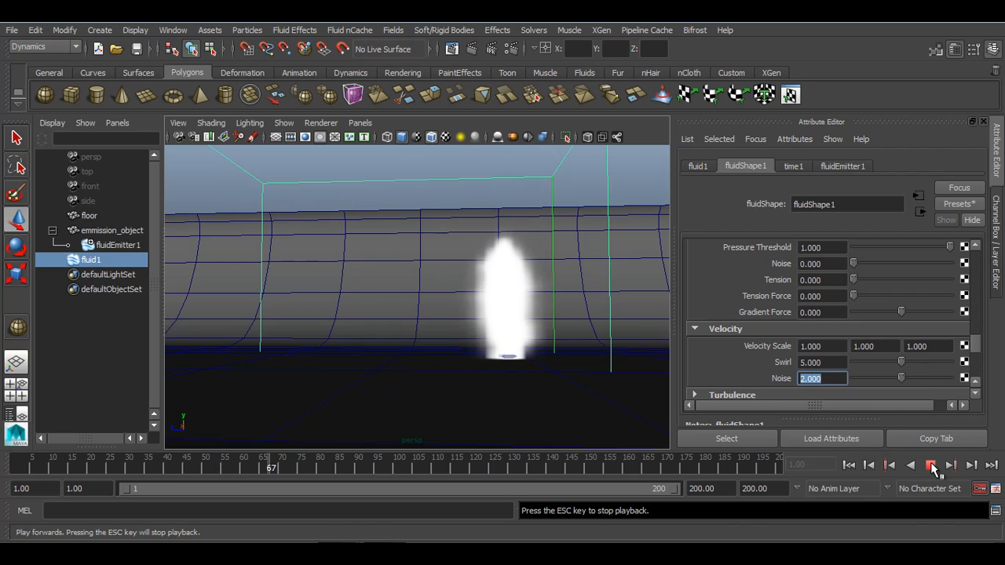
pyautogui.click(931, 465)
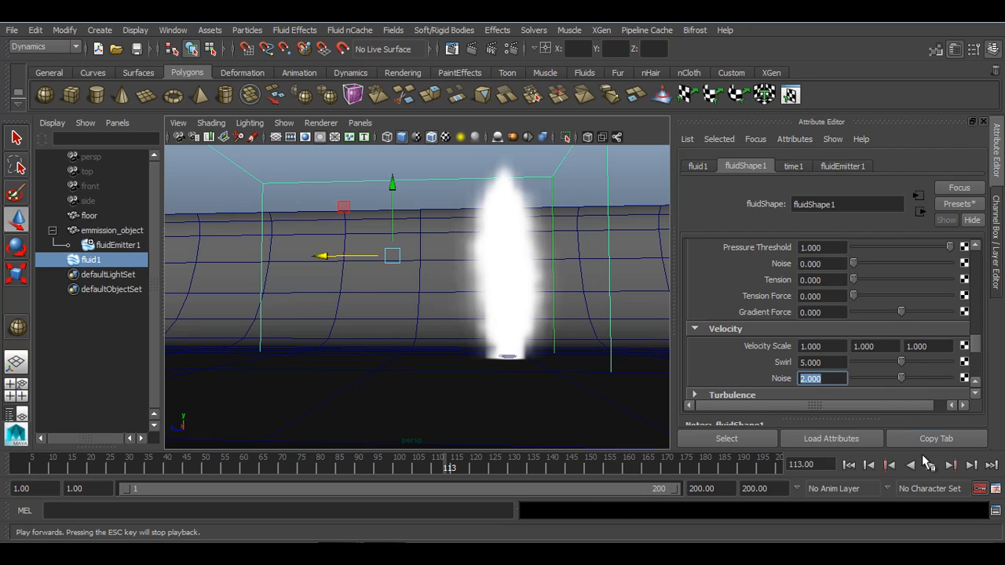
# Step: Raise the velocity Swirl to 10 and replay the simulation from the start
pyautogui.click(835, 363)
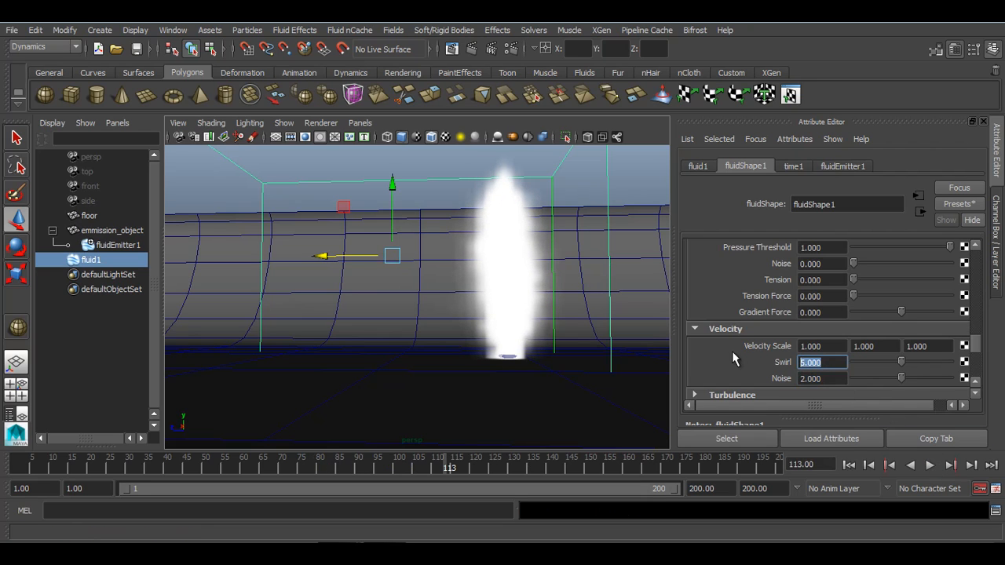
pyautogui.write('10')
pyautogui.press('Return')
pyautogui.click(849, 465)
pyautogui.click(931, 465)
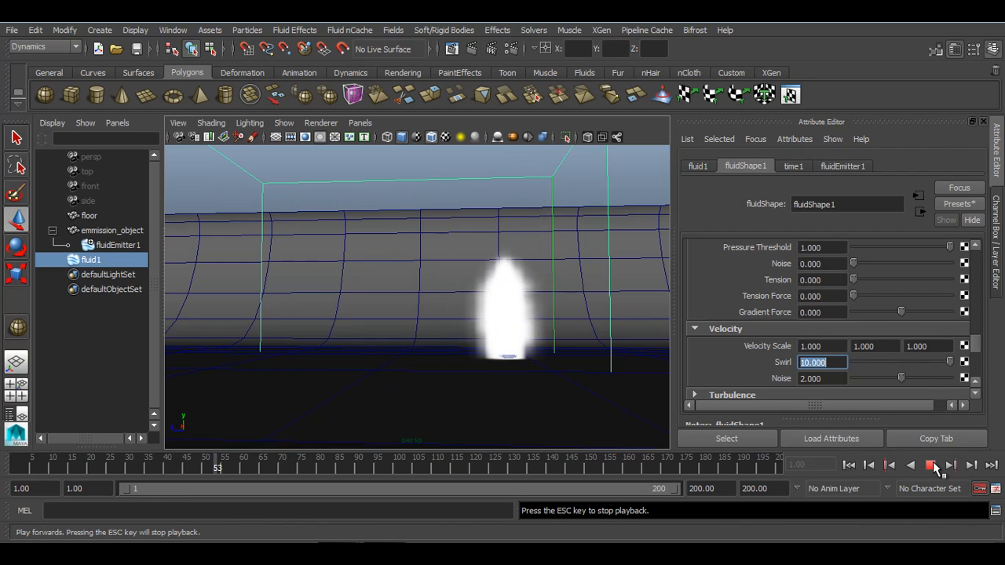
pyautogui.click(931, 465)
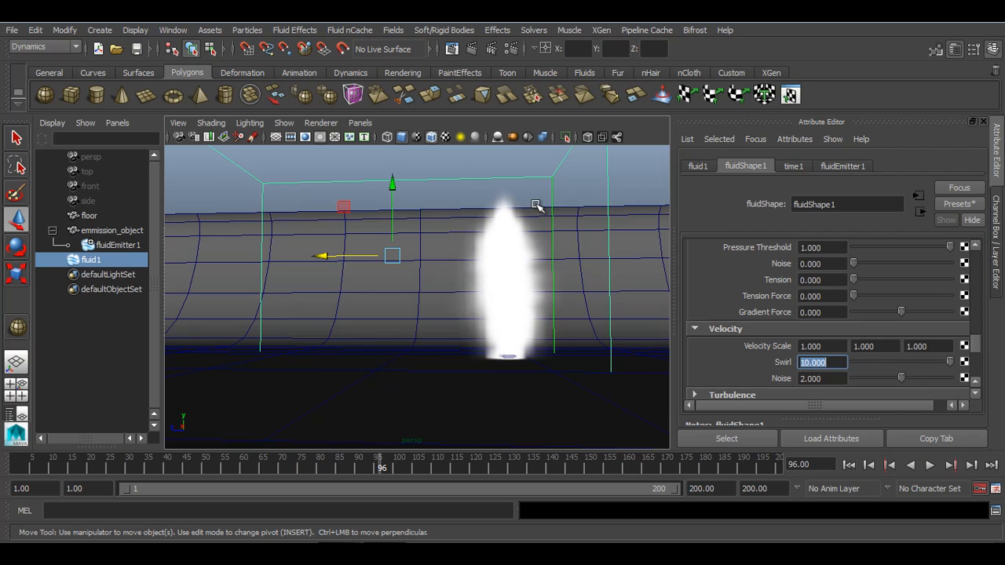
# Step: Set the fluid container's Base Resolution to 60 and replay the simulation from the start
pyautogui.scroll(10, 810, 323)
pyautogui.scroll(8, 809, 324)
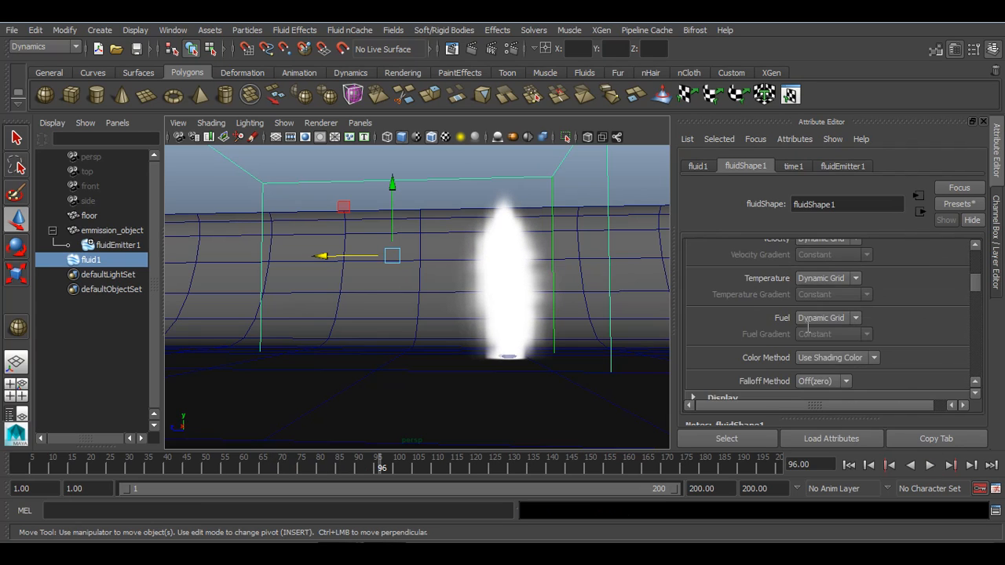
pyautogui.doubleClick(820, 293)
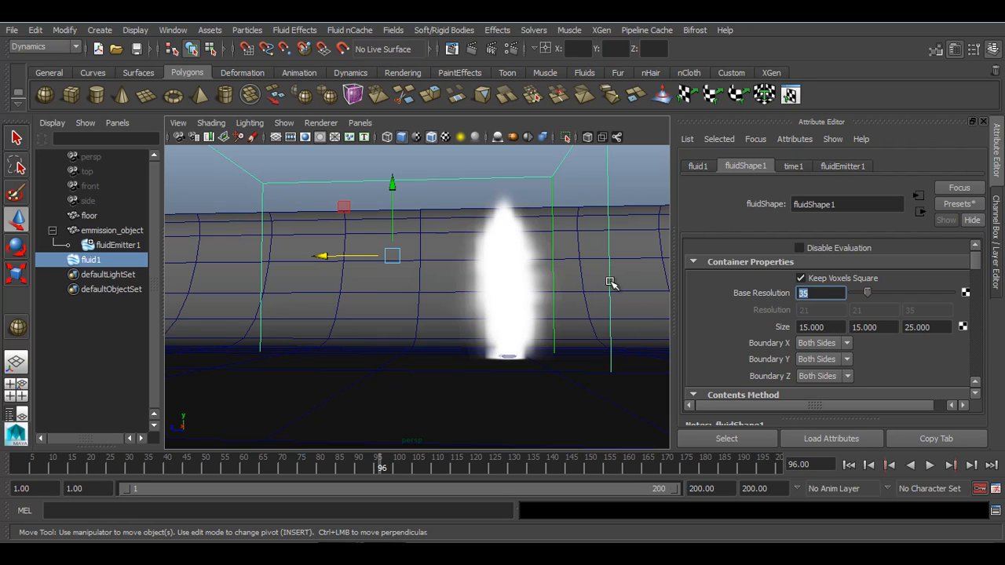
pyautogui.press('Return')
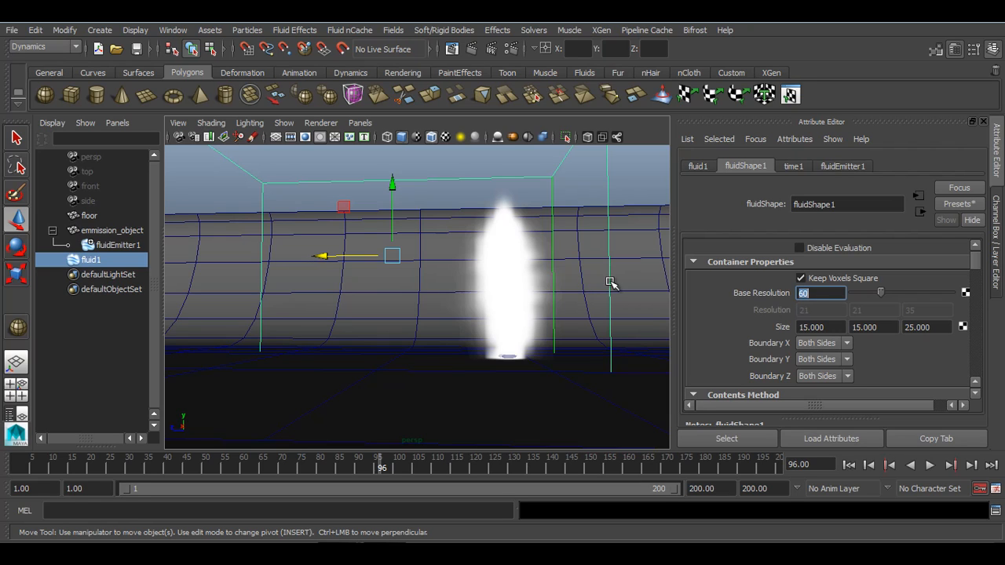
pyautogui.click(849, 465)
pyautogui.click(930, 465)
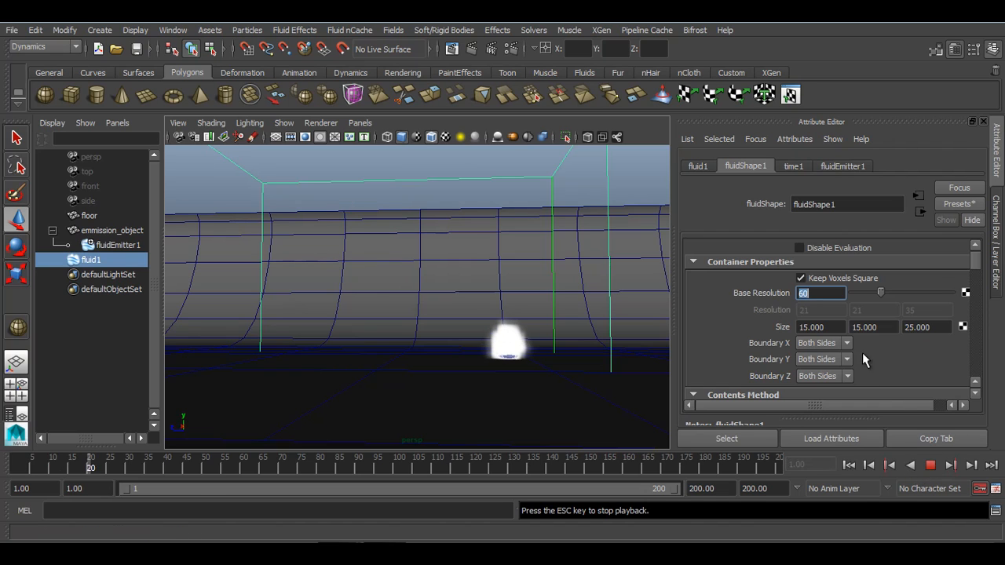
pyautogui.scroll(-3, 835, 318)
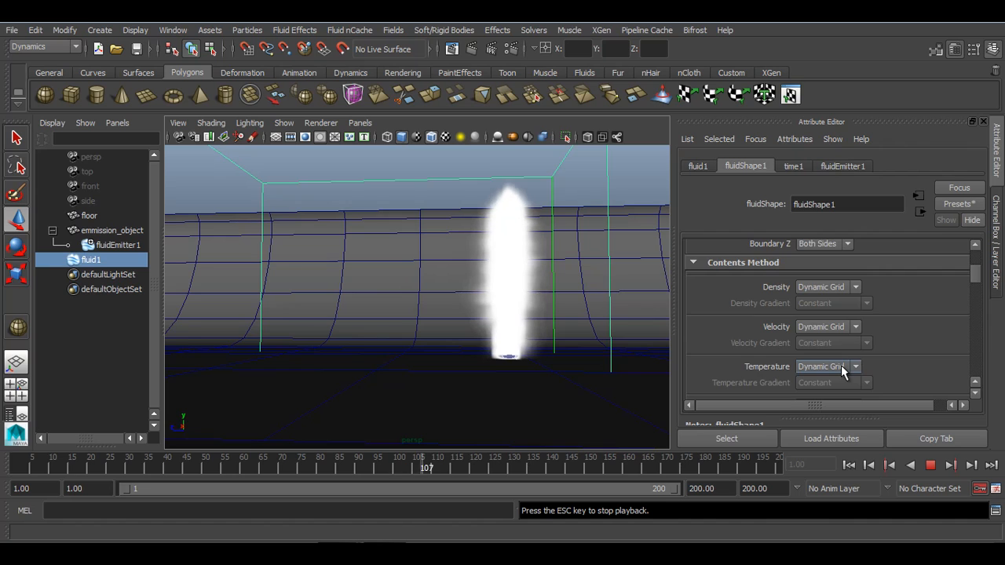
pyautogui.scroll(-3, 841, 365)
pyautogui.scroll(-10, 841, 366)
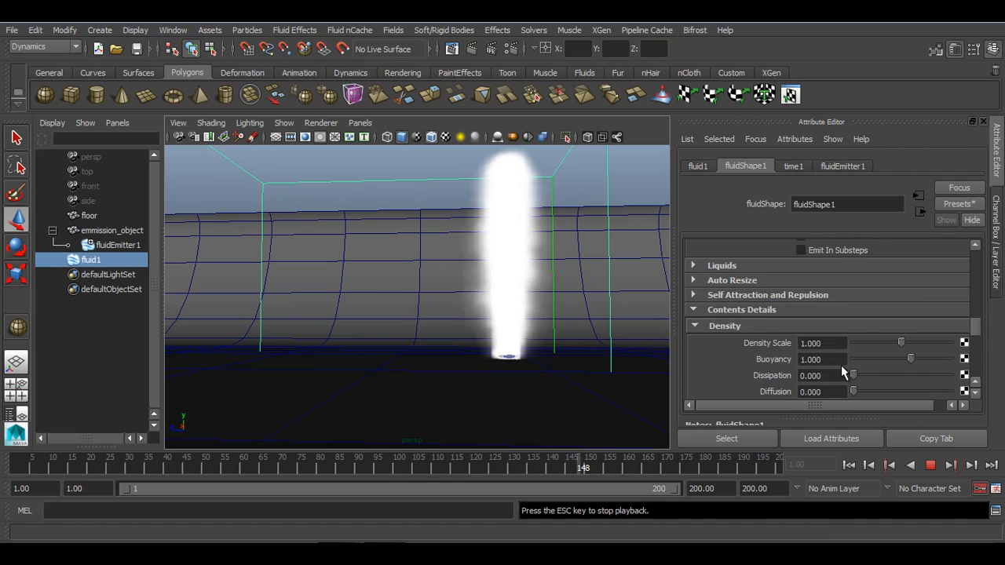
pyautogui.scroll(-4, 841, 365)
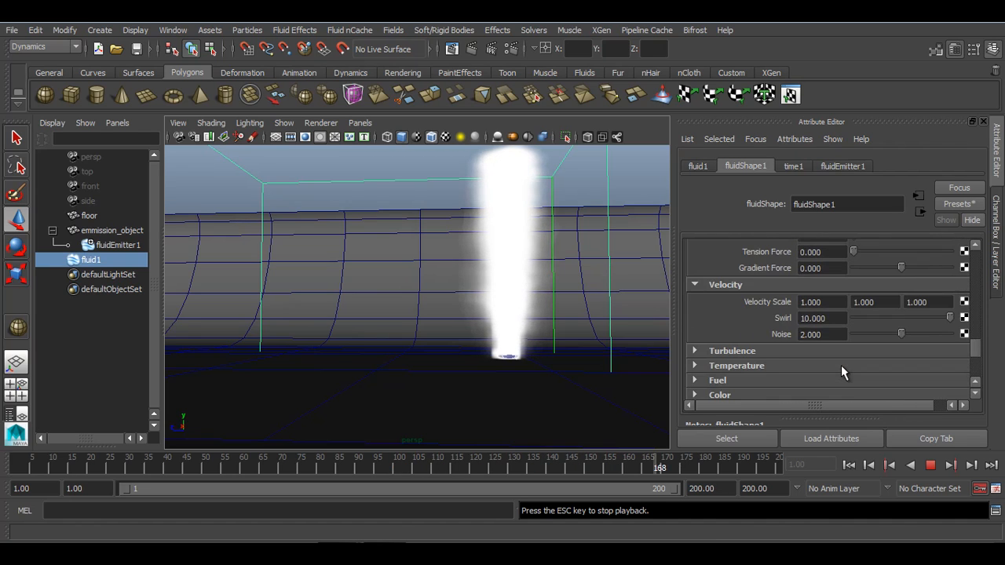
pyautogui.click(931, 465)
# Step: Set the turbulence Strength to 3 and Frequency to 0.5, and replay the simulation from the start
pyautogui.click(828, 307)
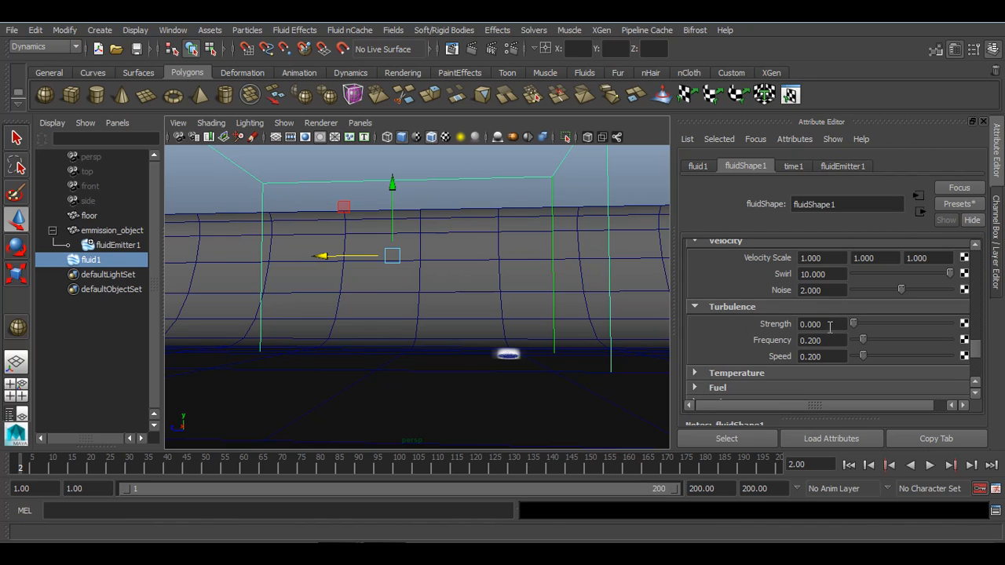
pyautogui.doubleClick(829, 329)
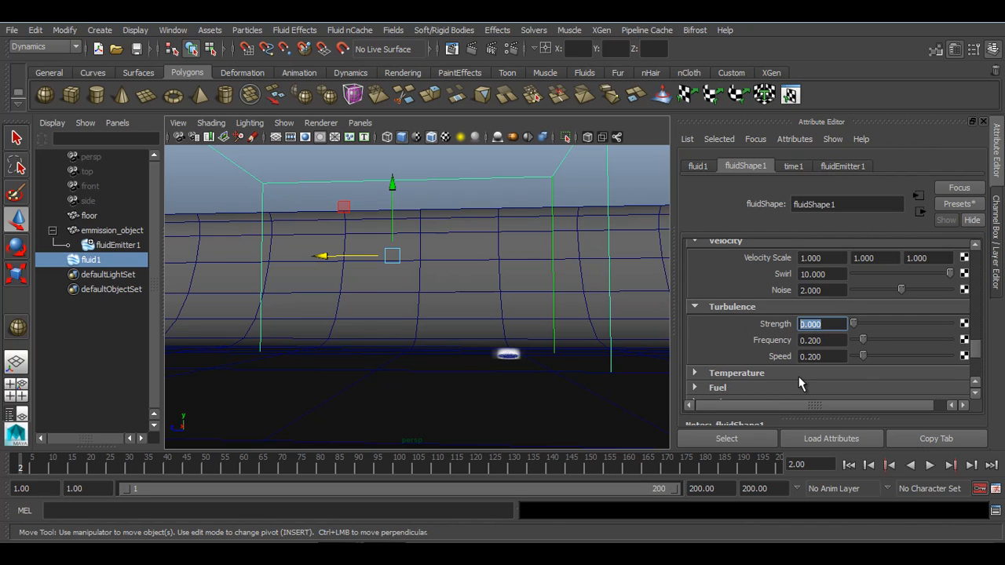
pyautogui.write('3')
pyautogui.press('Return')
pyautogui.press('Tab')
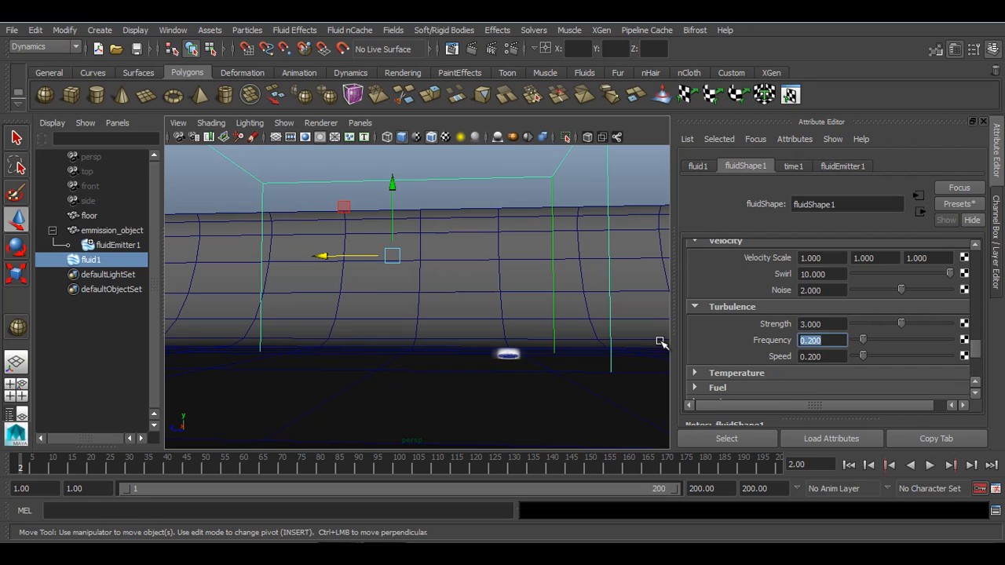
pyautogui.write('0.5')
pyautogui.press('Return')
pyautogui.click(850, 465)
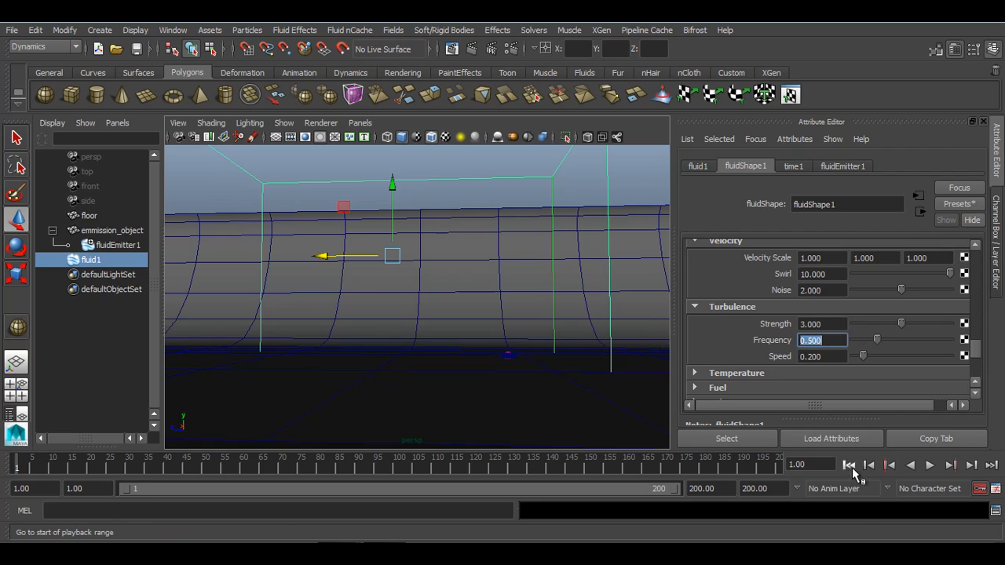
pyautogui.click(928, 467)
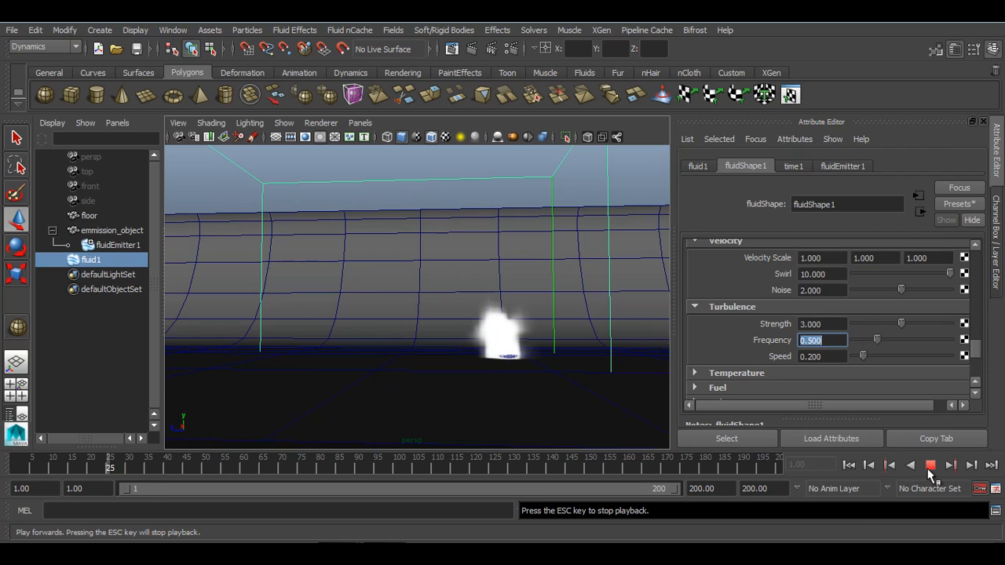
pyautogui.click(931, 467)
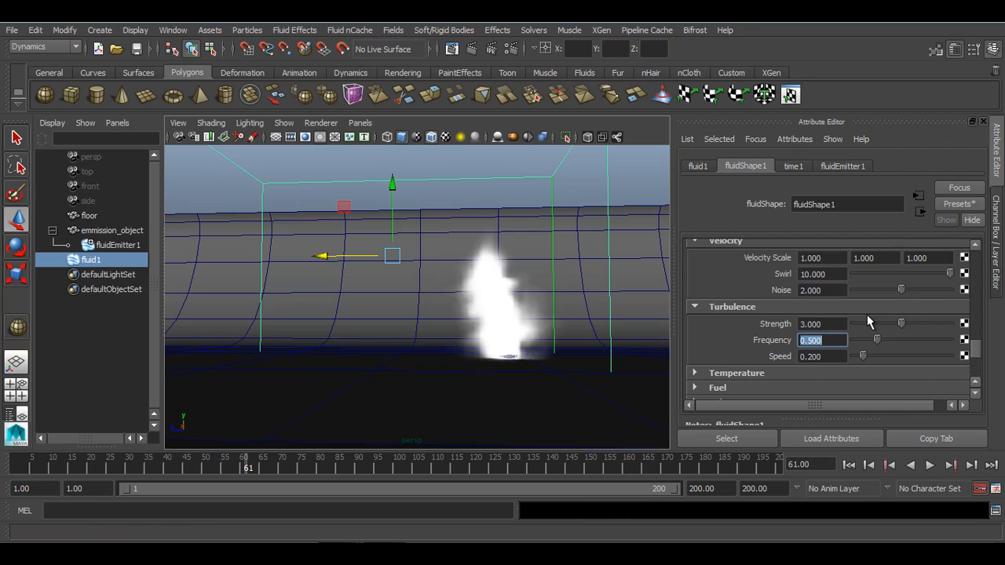
# Step: Set the turbulence Strength to 1 and replay the simulation from the start
pyautogui.click(837, 323)
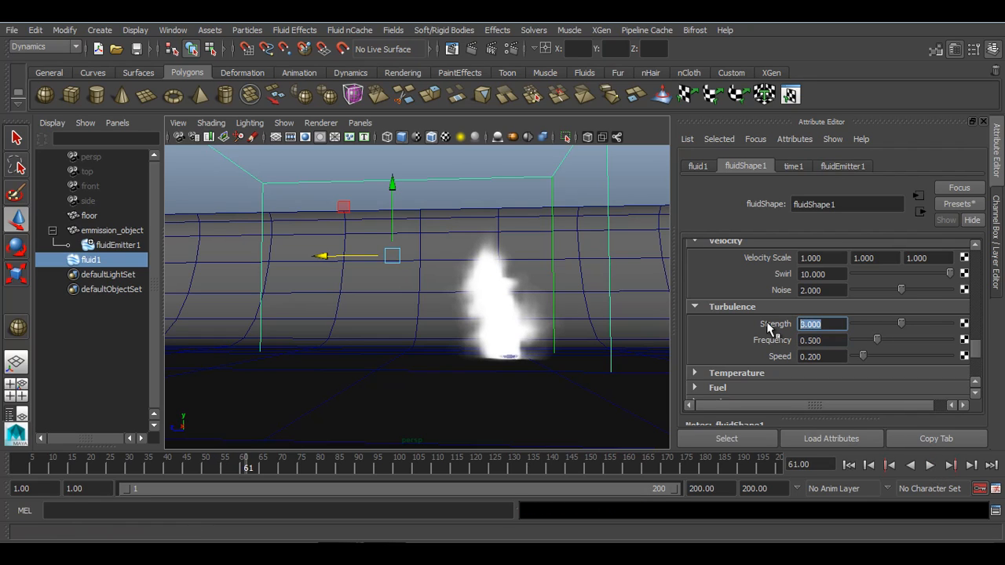
pyautogui.write('1')
pyautogui.press('Return')
pyautogui.click(849, 465)
pyautogui.click(930, 466)
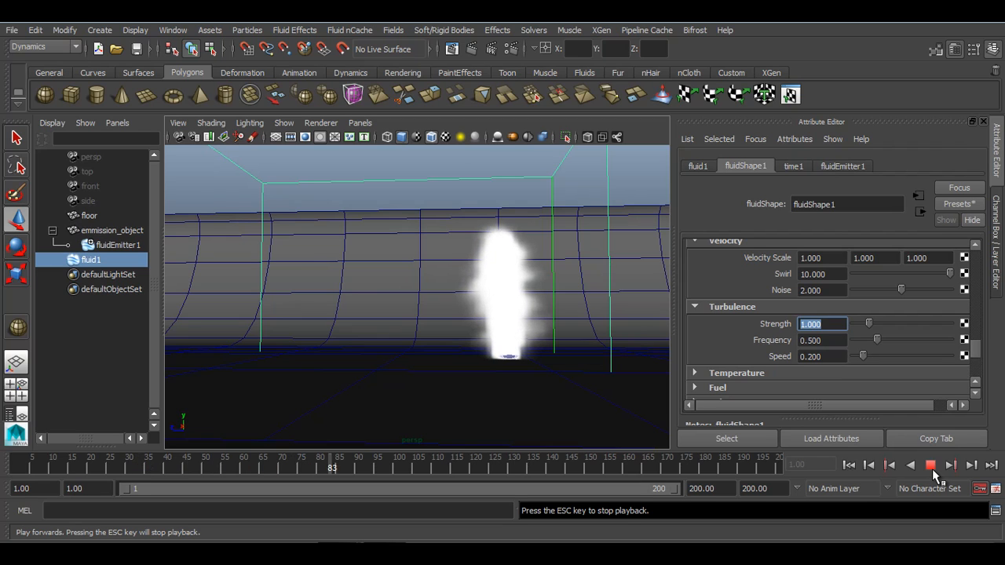
pyautogui.click(931, 467)
# Step: Raise the velocity Swirl to 15 and replay the simulation from the start
pyautogui.doubleClick(834, 274)
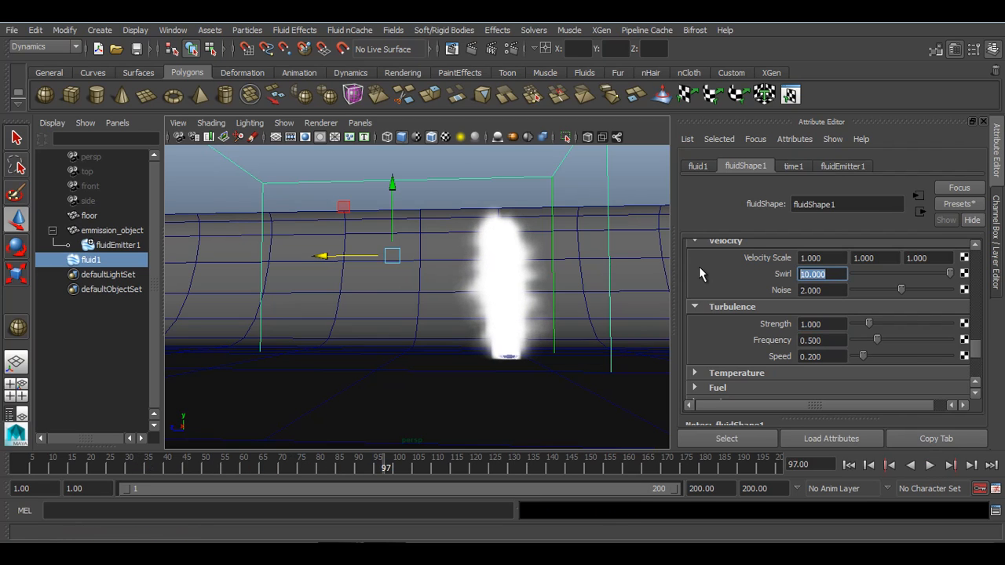
pyautogui.write('15')
pyautogui.press('Return')
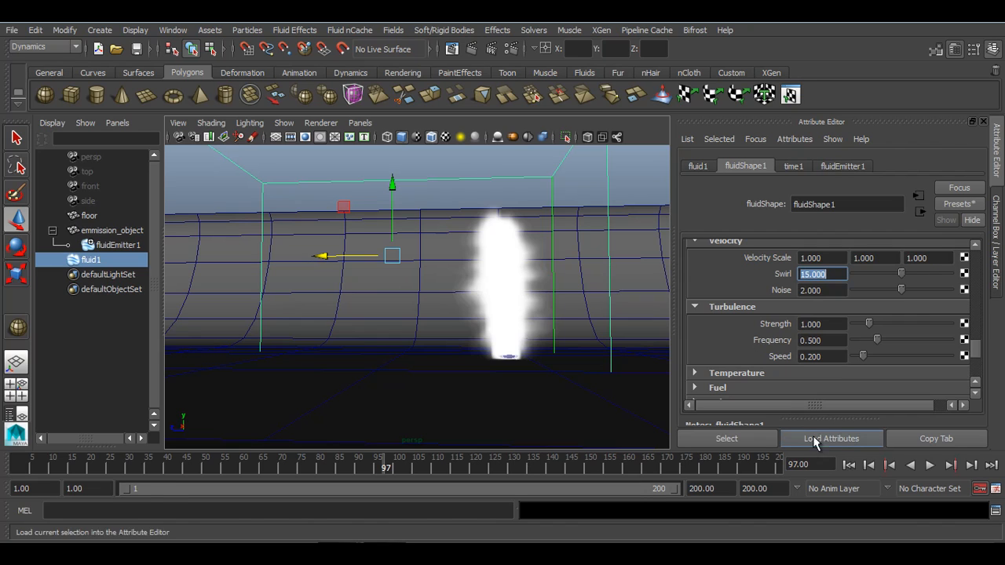
pyautogui.click(862, 466)
pyautogui.click(929, 465)
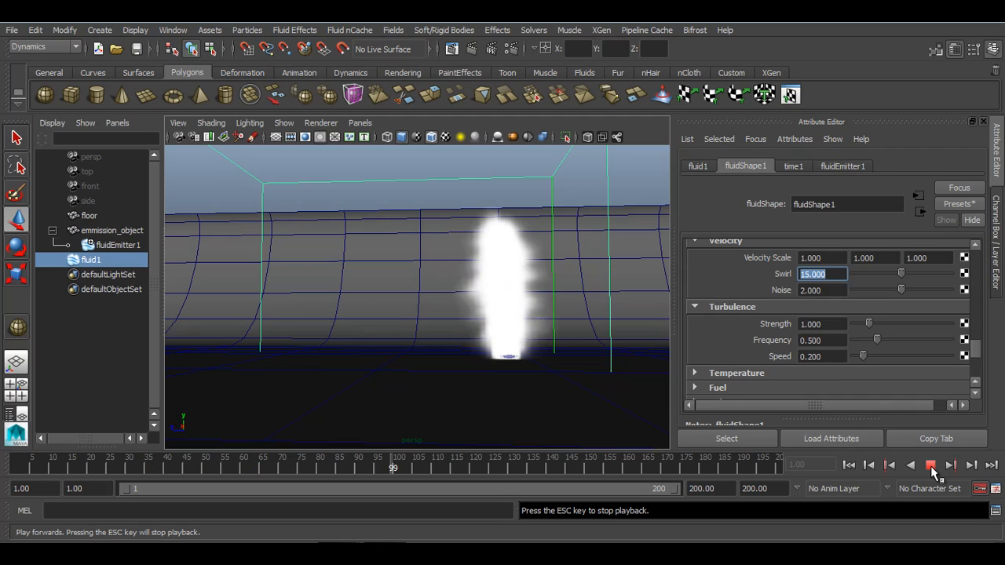
pyautogui.click(931, 465)
# Step: Set the fluid's Damp to 0.1 and replay the simulation from the start
pyautogui.scroll(10, 866, 333)
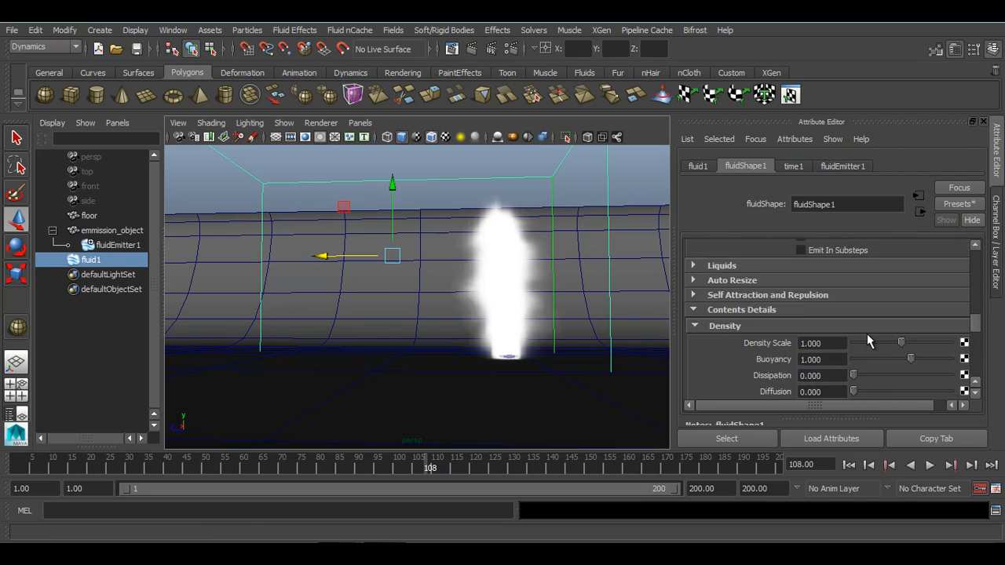
pyautogui.moveTo(837, 258); pyautogui.dragTo(676, 255)
pyautogui.write('0.1')
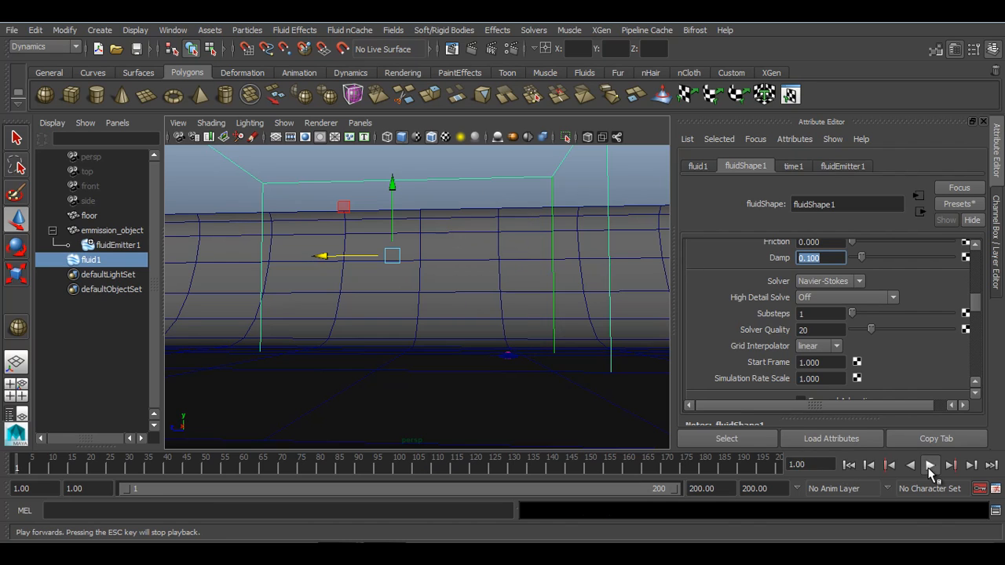
pyautogui.click(929, 465)
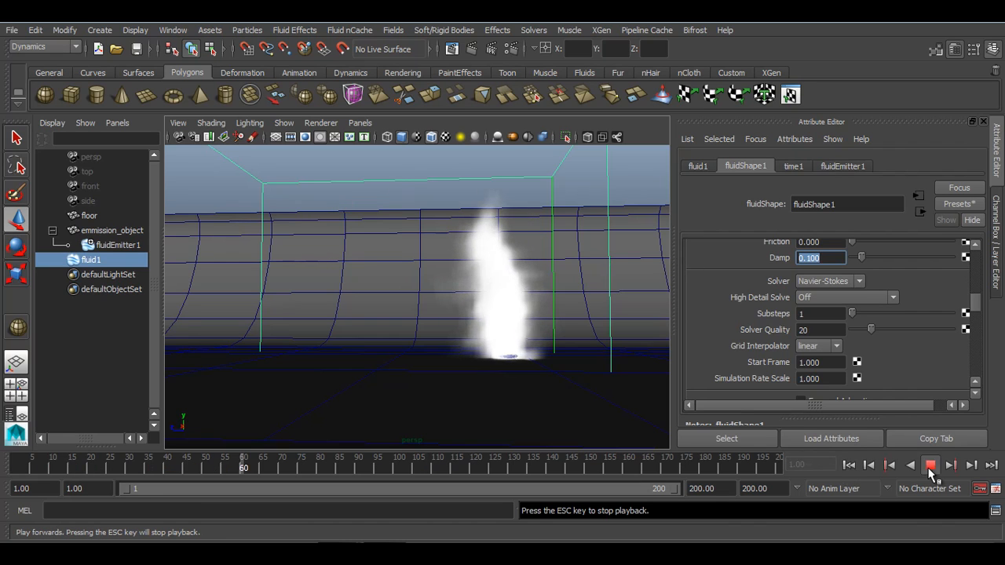
pyautogui.click(930, 466)
# Step: Set the fluid's Damp to 0.2 and replay the simulation from the start
pyautogui.write('0.2')
pyautogui.press('Return')
pyautogui.click(929, 464)
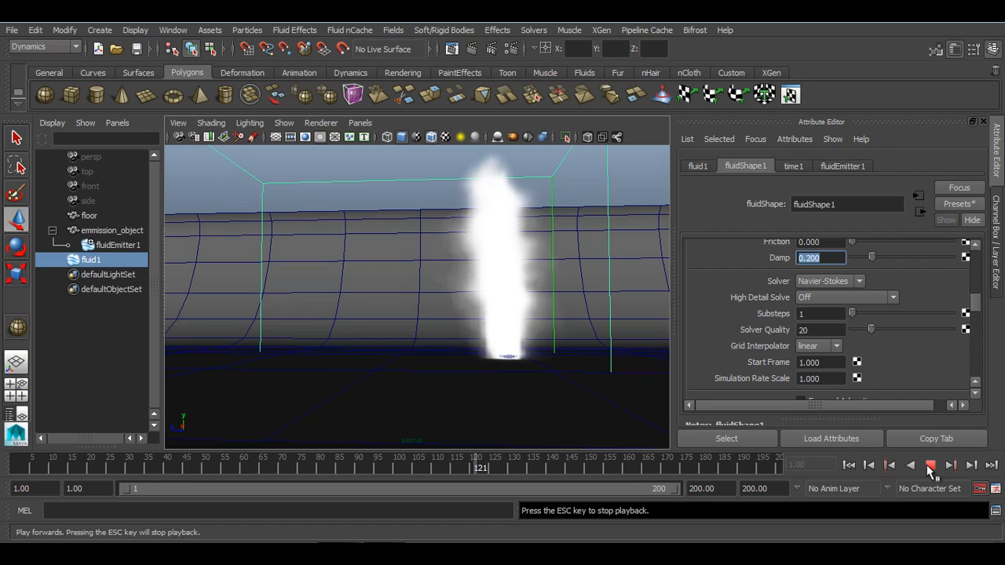
pyautogui.click(931, 466)
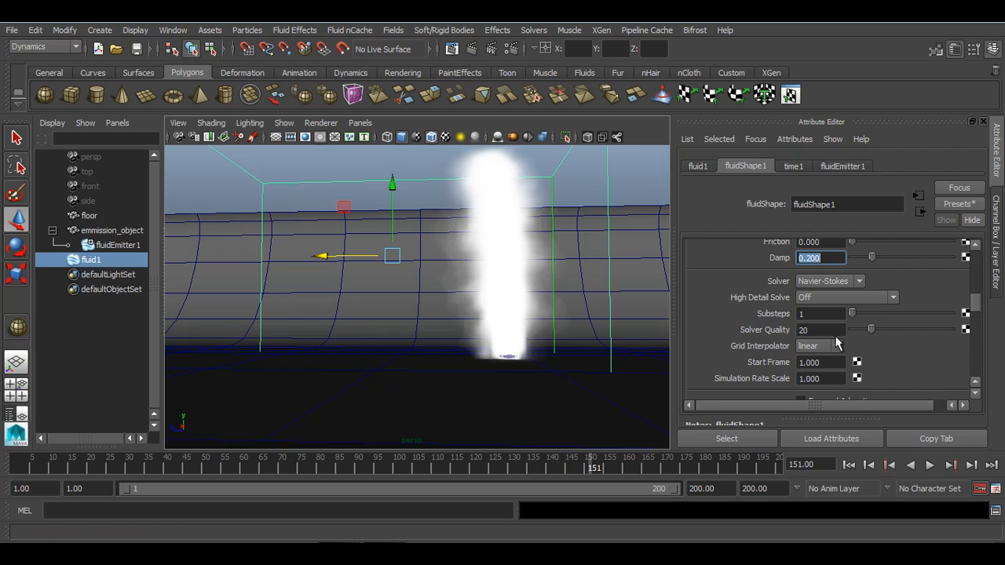
# Step: Examine the fluid's Temperature settings and Fuel settings, collapsing each section after viewing it
pyautogui.scroll(-15, 832, 339)
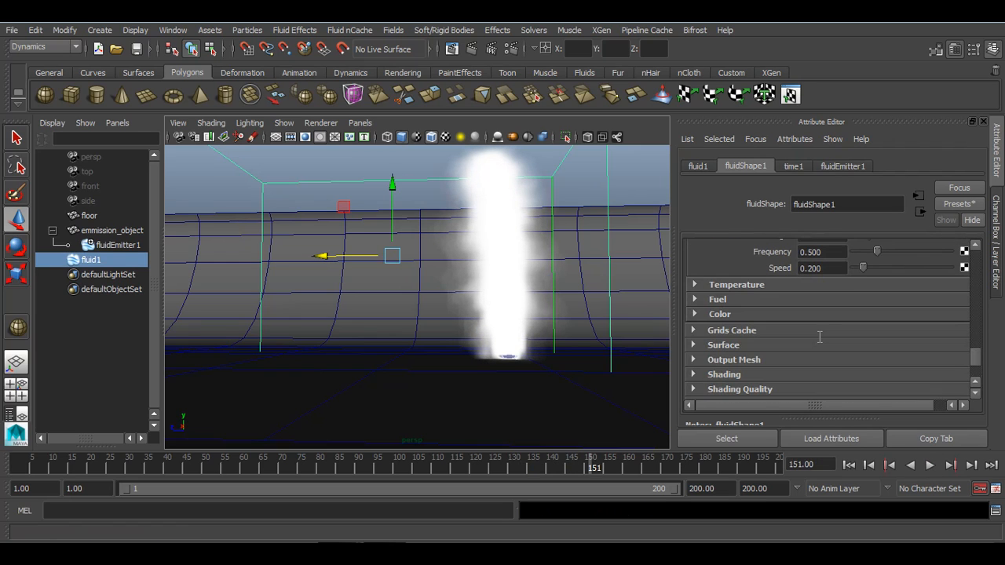
pyautogui.click(740, 286)
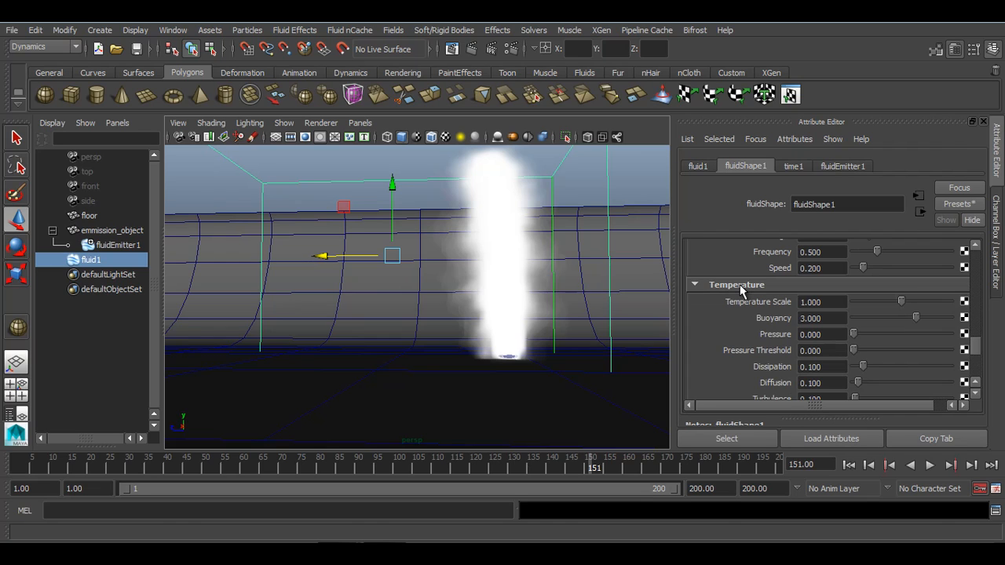
pyautogui.click(741, 287)
pyautogui.click(739, 300)
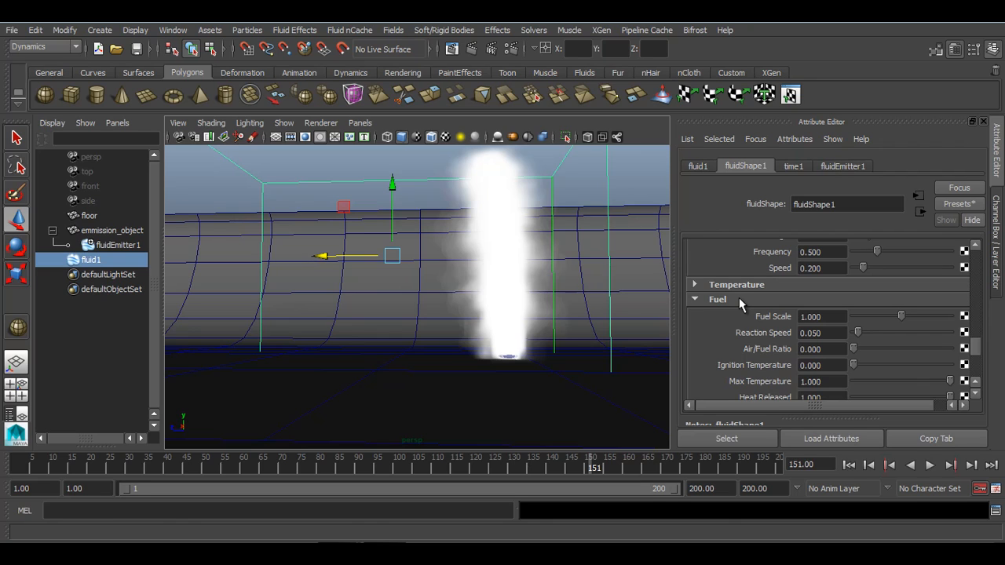
pyautogui.click(739, 299)
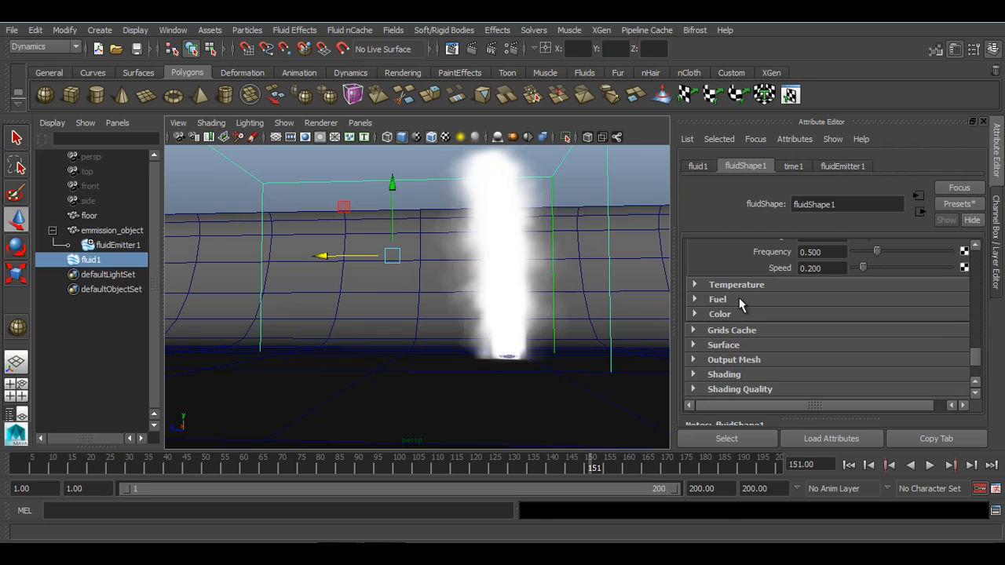
# Step: Expand the fluid's Shading settings and adjust its Transparency slightly
pyautogui.scroll(-3, 740, 326)
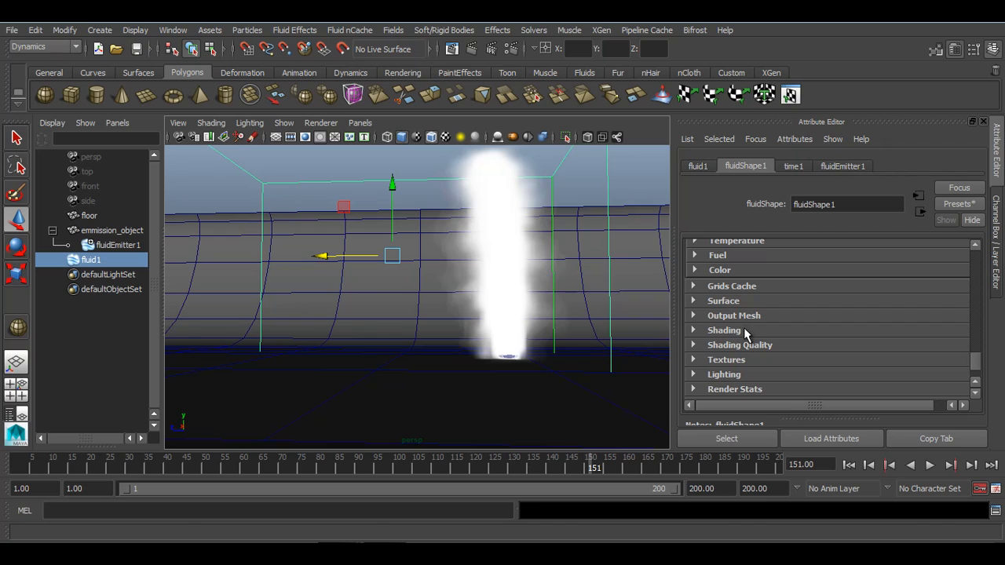
pyautogui.click(724, 330)
pyautogui.scroll(-3, 744, 328)
pyautogui.moveTo(883, 306)
pyautogui.mouseDown()
pyautogui.moveTo(851, 310)
pyautogui.moveTo(923, 294)
pyautogui.moveTo(869, 301)
pyautogui.moveTo(878, 305)
pyautogui.mouseUp()
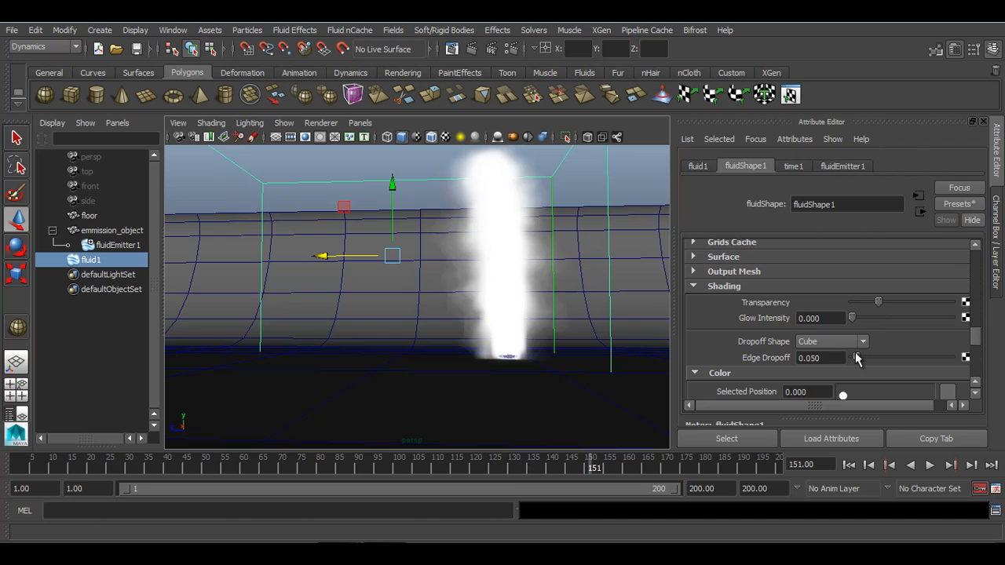
# Step: Set the fluid's shading color to dark grey (HSV 360, 0.025, 0.177) and replay the simulation from the start
pyautogui.scroll(-3, 854, 360)
pyautogui.click(805, 322)
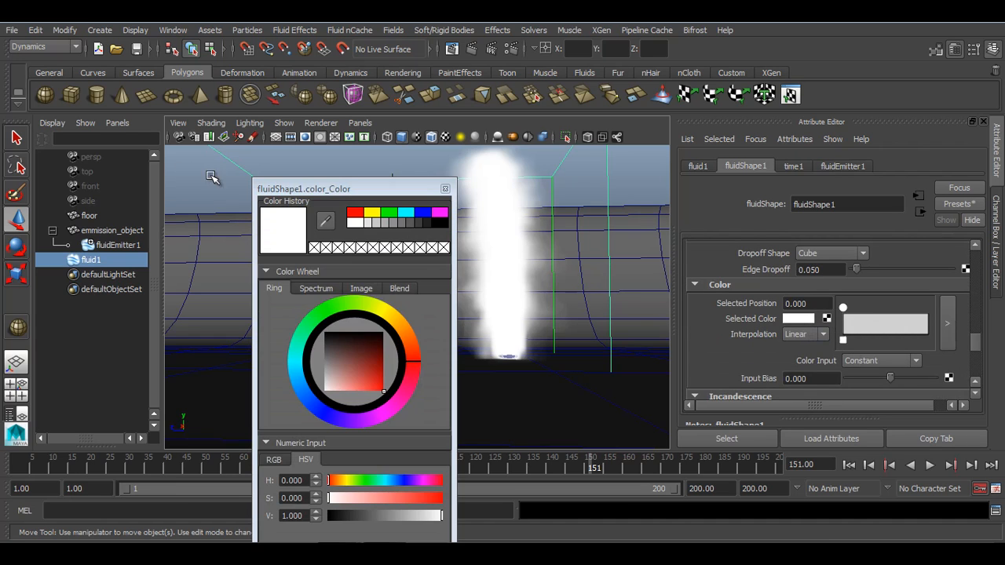
pyautogui.moveTo(314, 186); pyautogui.dragTo(715, 186)
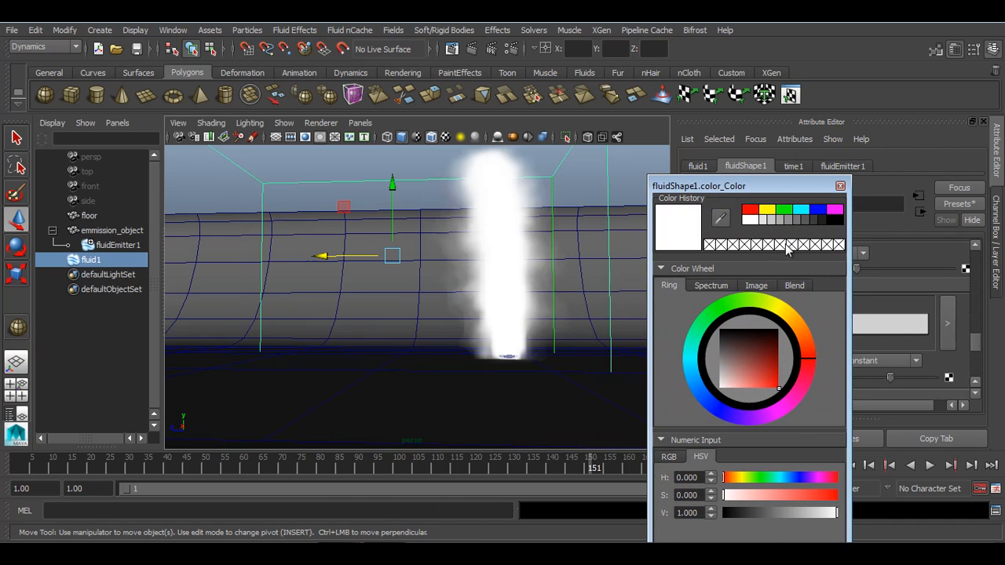
pyautogui.click(724, 342)
pyautogui.moveTo(724, 341); pyautogui.dragTo(721, 339)
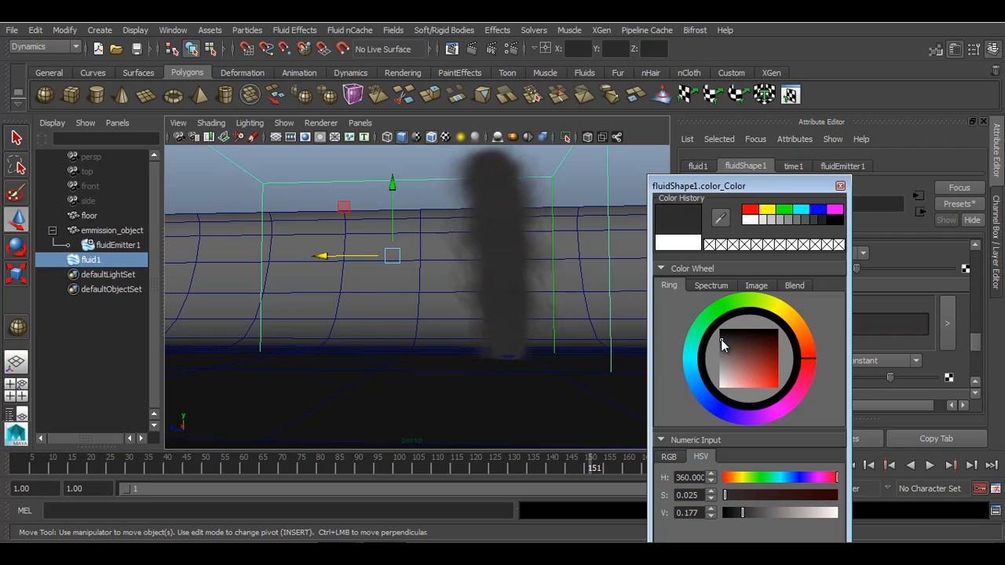
pyautogui.moveTo(722, 187); pyautogui.dragTo(710, 83)
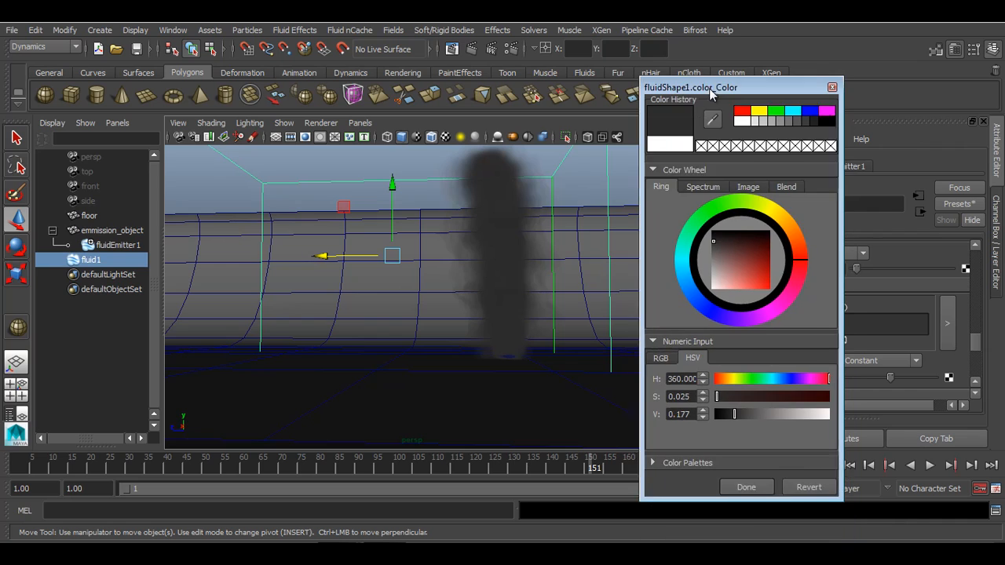
pyautogui.click(743, 482)
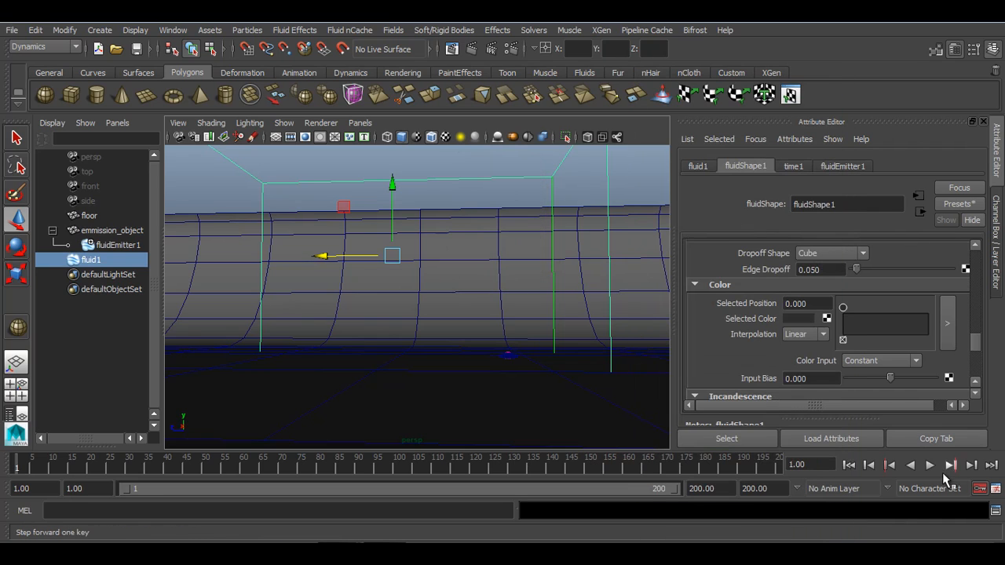
pyautogui.click(929, 466)
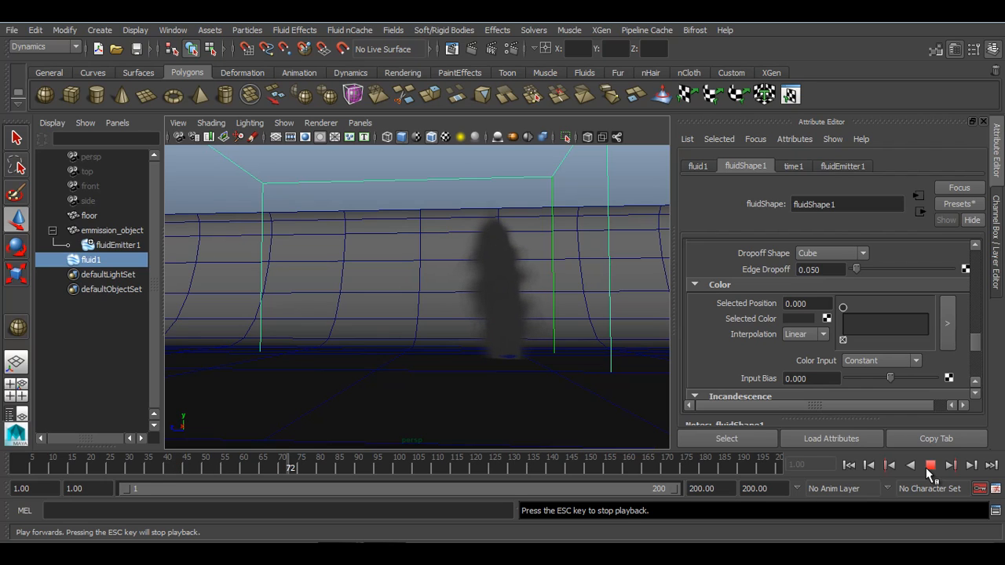
pyautogui.click(929, 466)
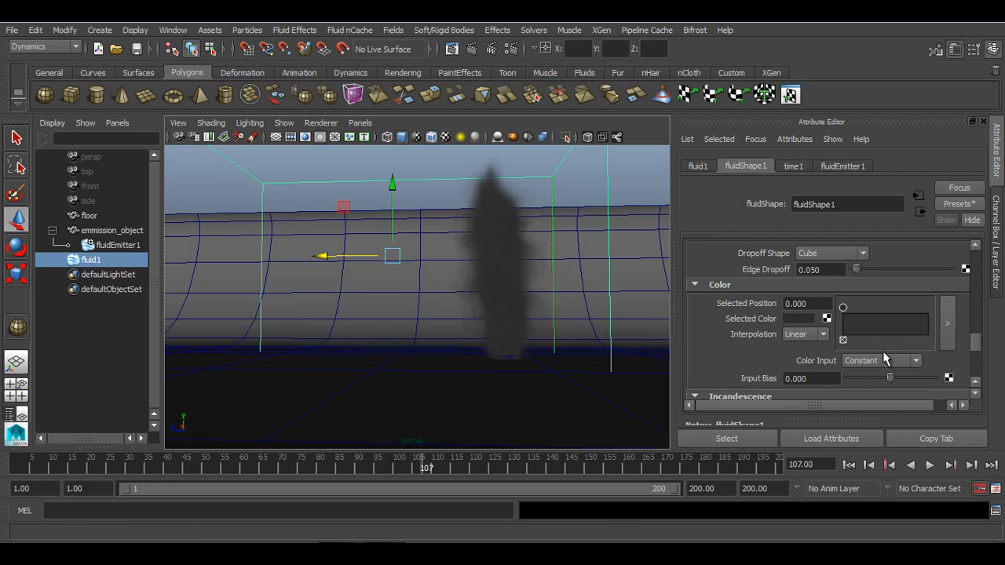
# Step: Open the fluid's Opacity ramp in its enlarged graph window, then shrink the window and place it clear of the smoke
pyautogui.scroll(-10, 826, 351)
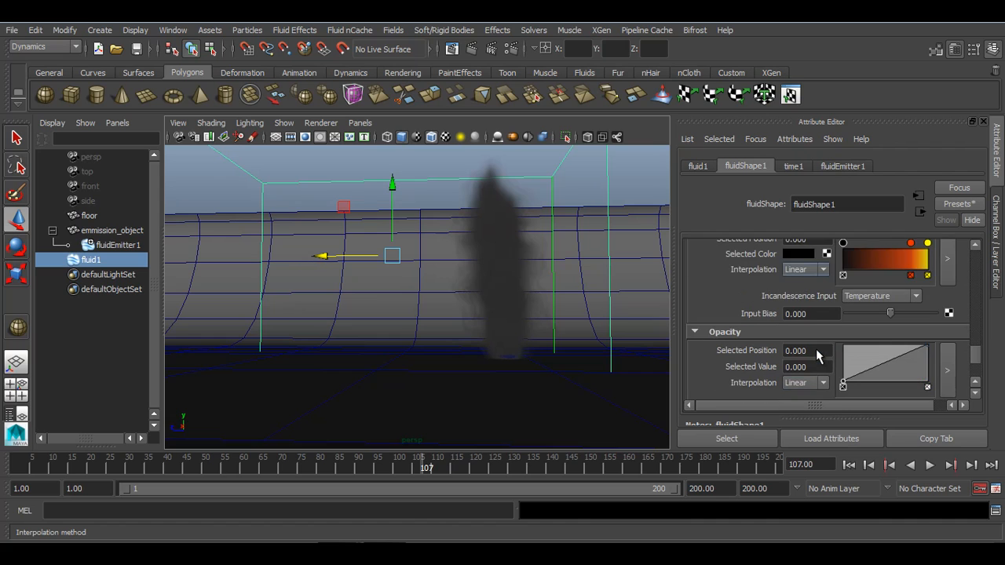
pyautogui.click(947, 344)
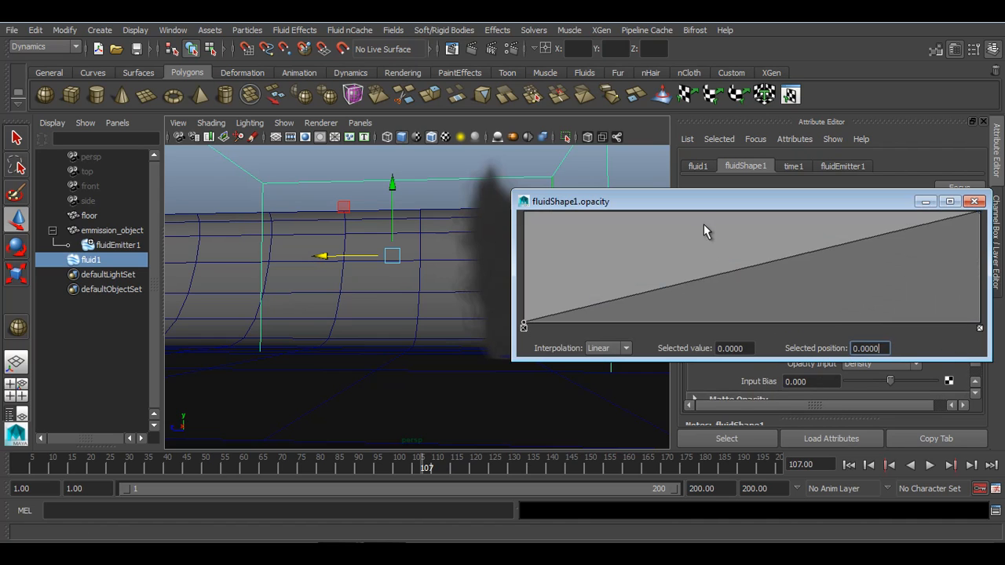
pyautogui.moveTo(688, 204); pyautogui.dragTo(735, 183)
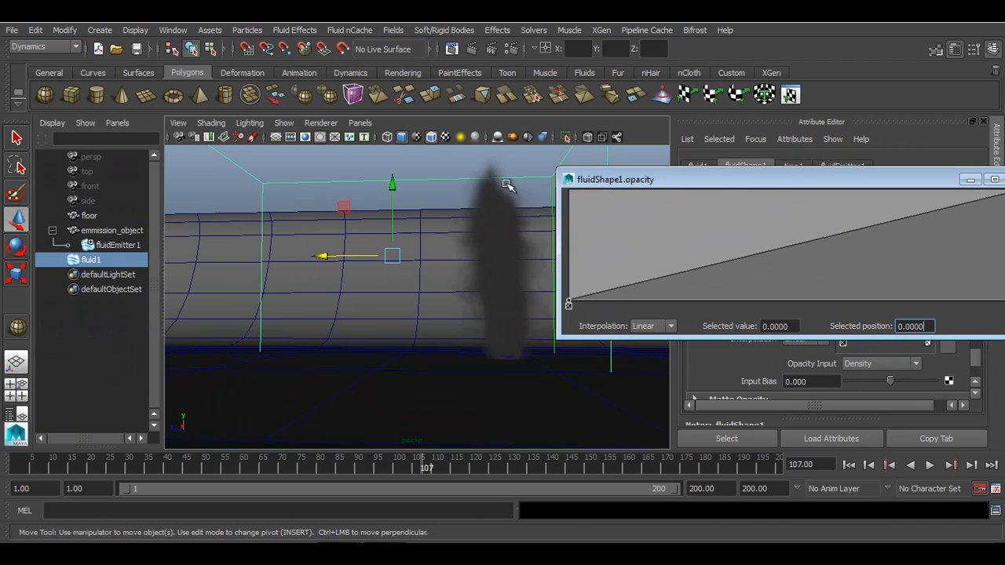
pyautogui.moveTo(554, 180); pyautogui.dragTo(718, 232)
pyautogui.moveTo(812, 245); pyautogui.dragTo(705, 190)
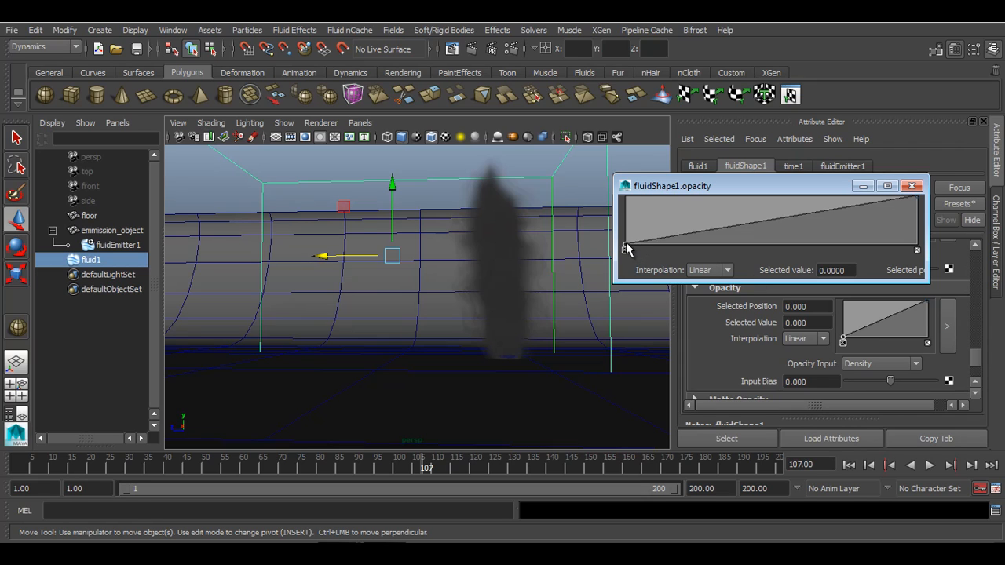
# Step: Reshape the opacity curve with the zero-value point at position 0.108 and two added points valued 0.5909 and 0.7879
pyautogui.moveTo(626, 249); pyautogui.dragTo(604, 254)
pyautogui.moveTo(916, 197)
pyautogui.mouseDown()
pyautogui.moveTo(921, 239)
pyautogui.moveTo(918, 197)
pyautogui.mouseUp()
pyautogui.moveTo(628, 244); pyautogui.dragTo(761, 206)
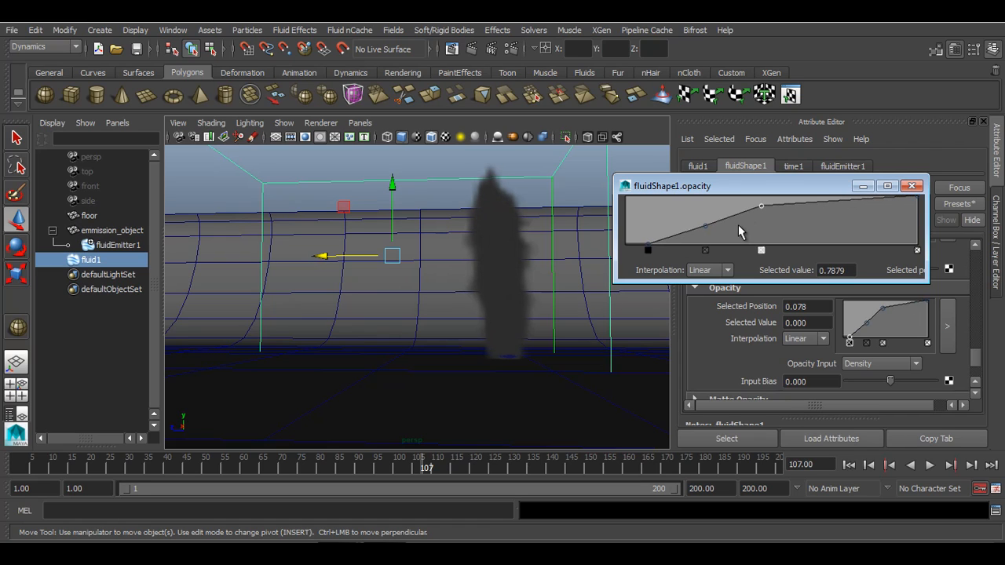
pyautogui.moveTo(708, 225); pyautogui.dragTo(708, 215)
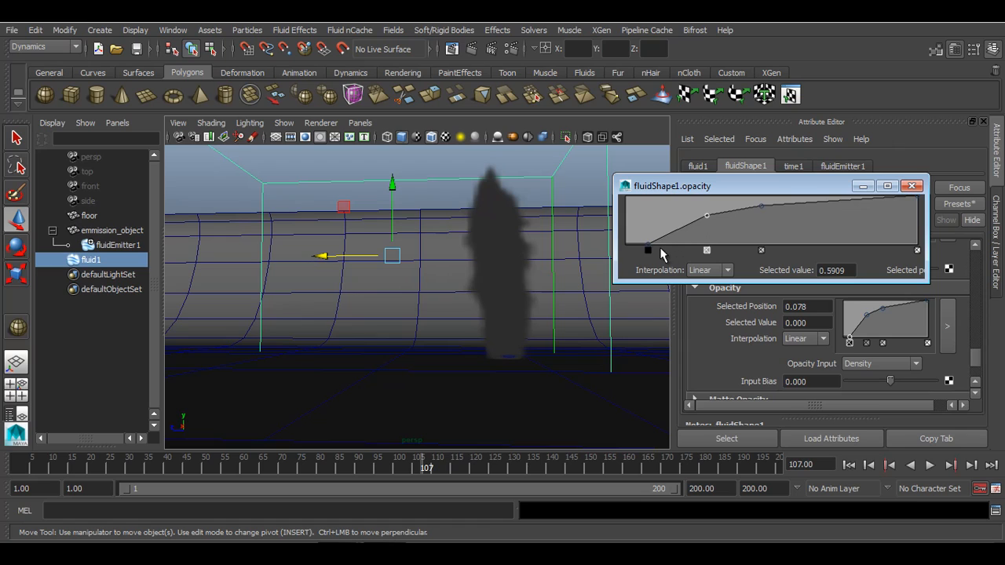
pyautogui.moveTo(652, 249); pyautogui.dragTo(658, 276)
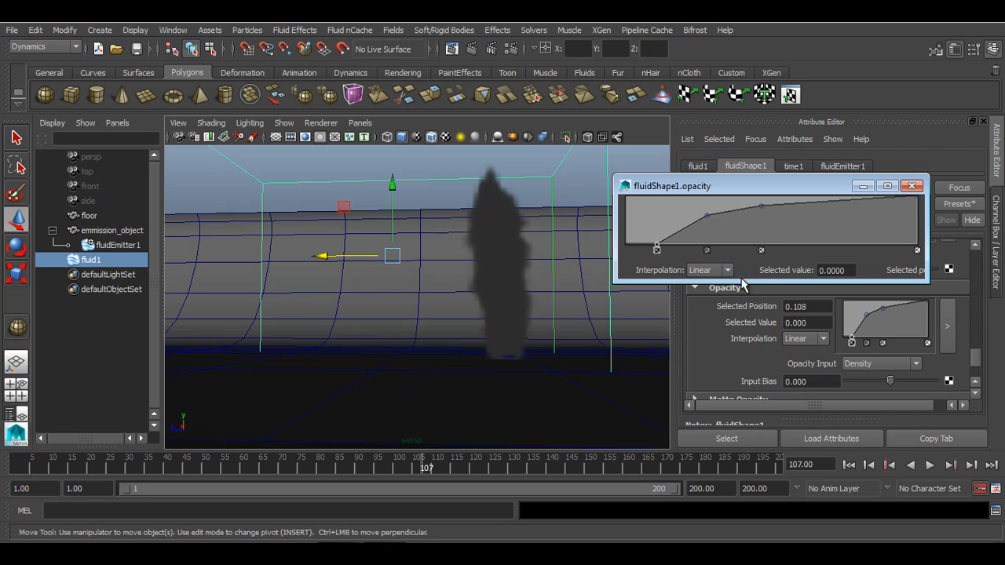
# Step: Set the opacity curve's zero-value point to Smooth interpolation and add another point, shaping the upper bend to a value of 0.6061
pyautogui.click(718, 272)
pyautogui.click(711, 303)
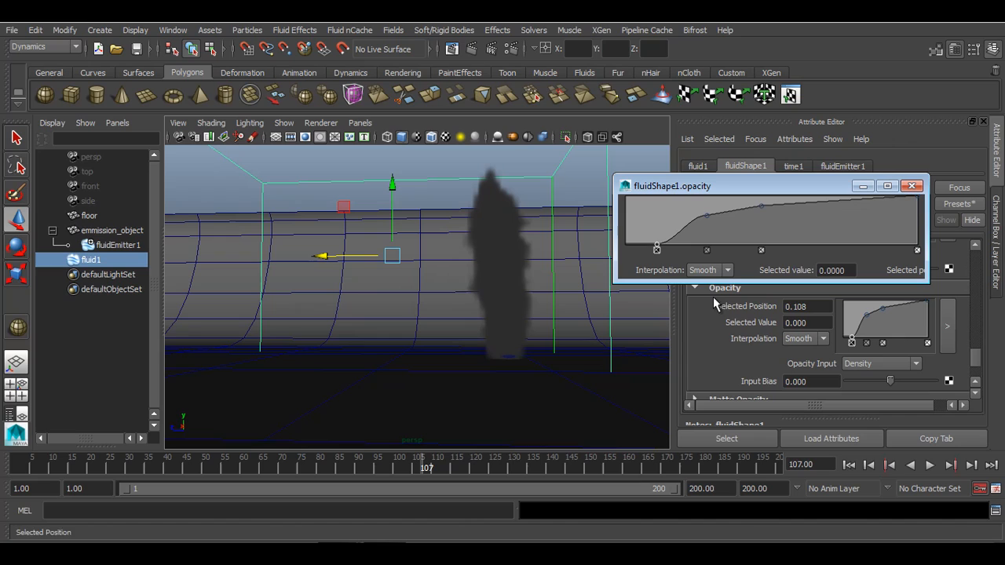
pyautogui.click(716, 217)
pyautogui.moveTo(716, 217)
pyautogui.mouseDown()
pyautogui.moveTo(724, 212)
pyautogui.moveTo(701, 221)
pyautogui.mouseUp()
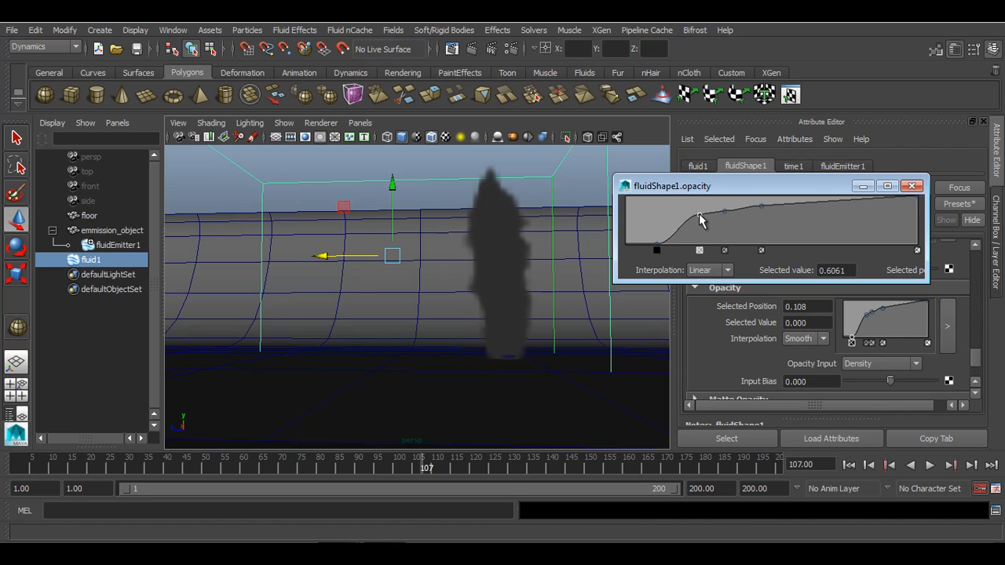
# Step: Replay the simulation from the start with the reshaped opacity curve, and close the opacity graph window
pyautogui.click(849, 465)
pyautogui.click(929, 465)
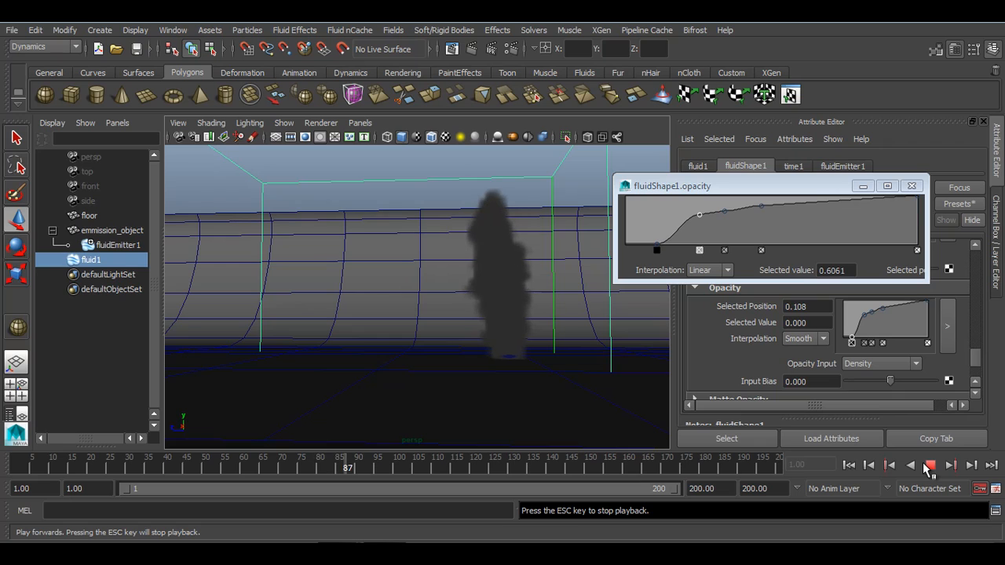
pyautogui.click(929, 465)
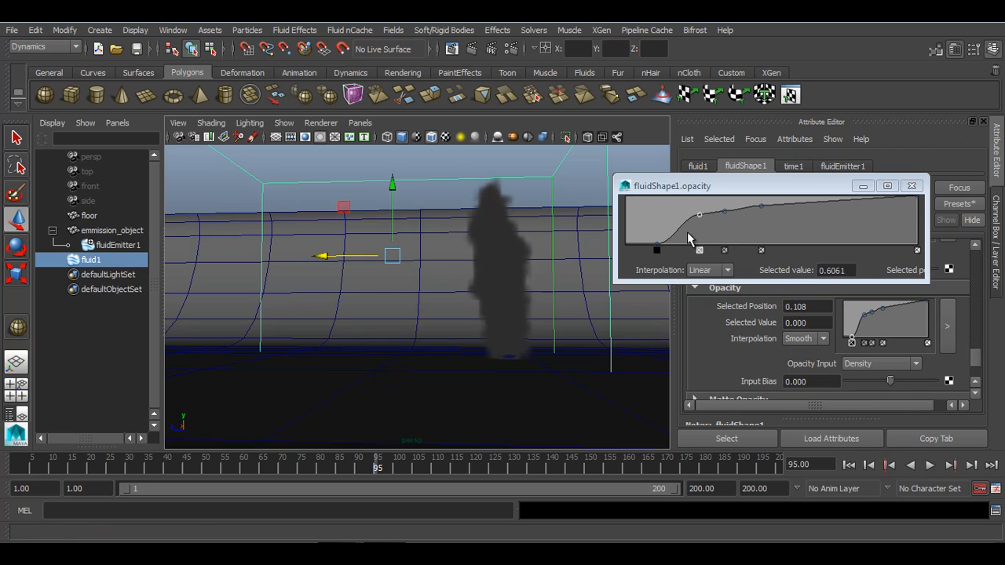
pyautogui.click(911, 186)
pyautogui.scroll(-5, 865, 311)
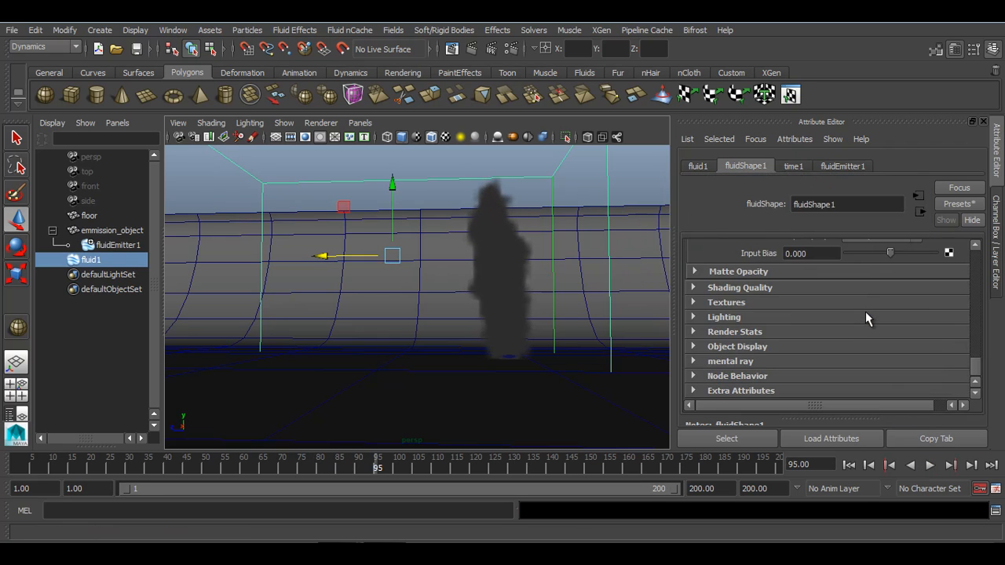
# Step: Turn on Self Shadow in the fluid's lighting settings and replay the simulation from the start
pyautogui.click(772, 289)
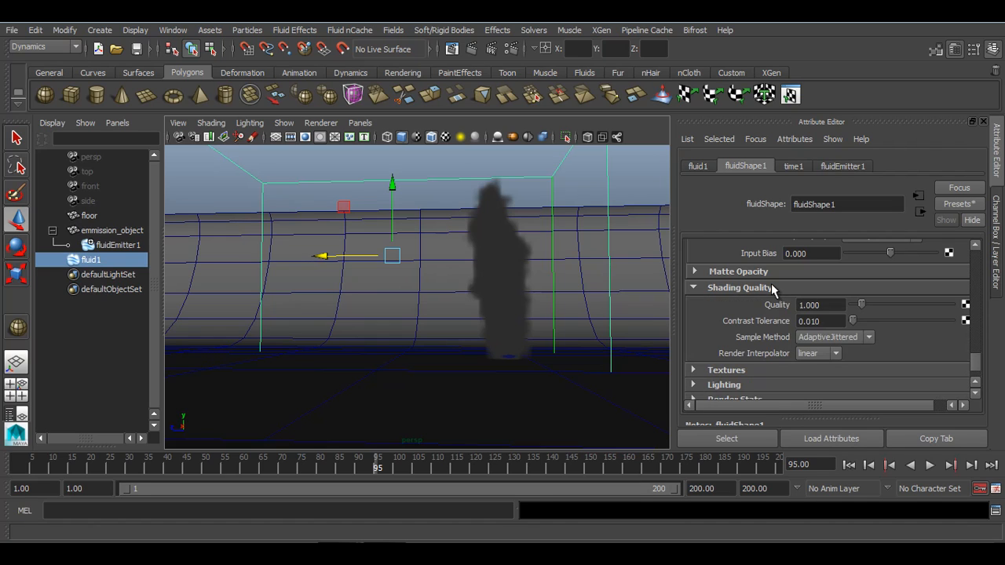
pyautogui.click(830, 307)
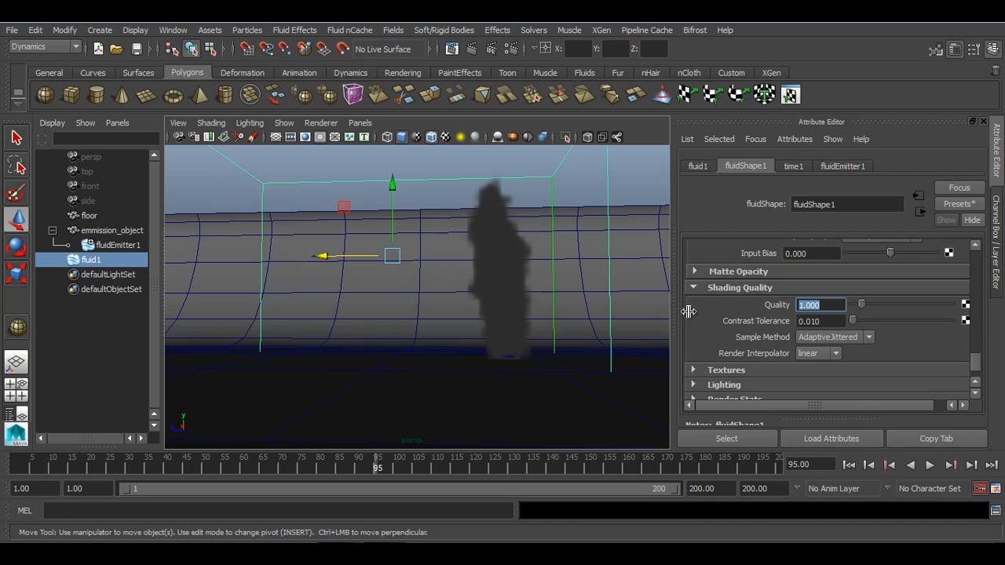
pyautogui.scroll(-2, 755, 340)
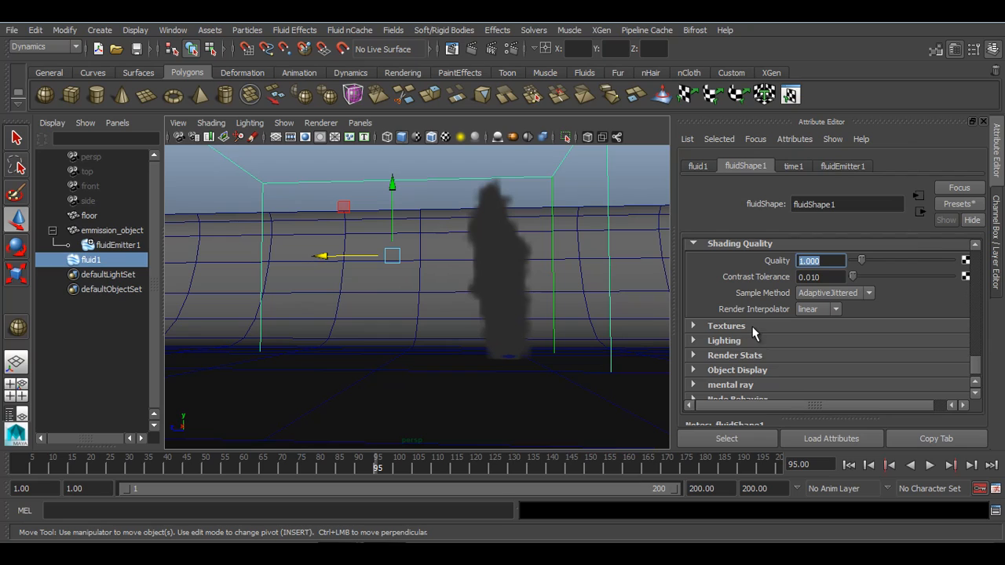
pyautogui.click(749, 338)
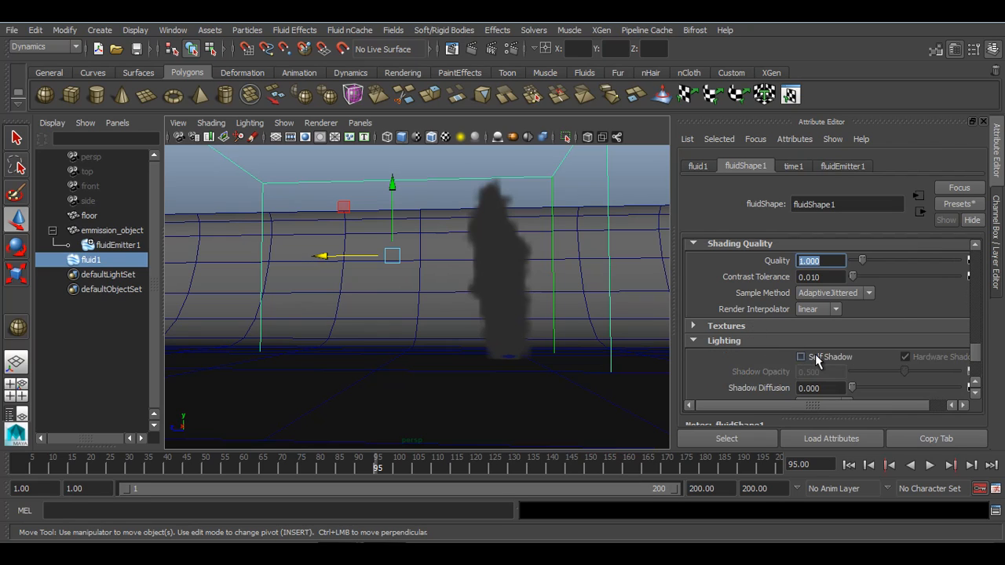
pyautogui.scroll(-2, 815, 355)
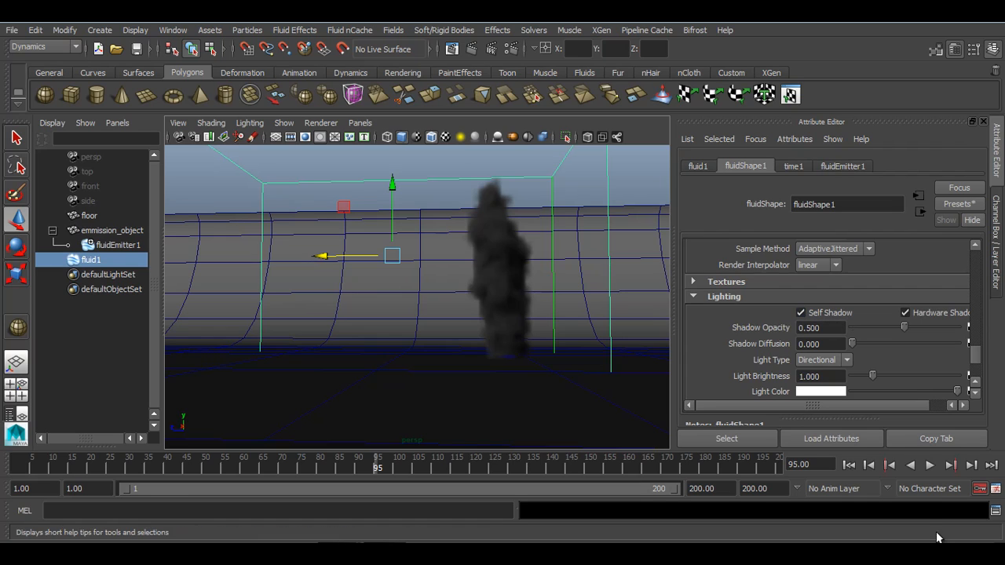
pyautogui.click(850, 464)
pyautogui.click(930, 466)
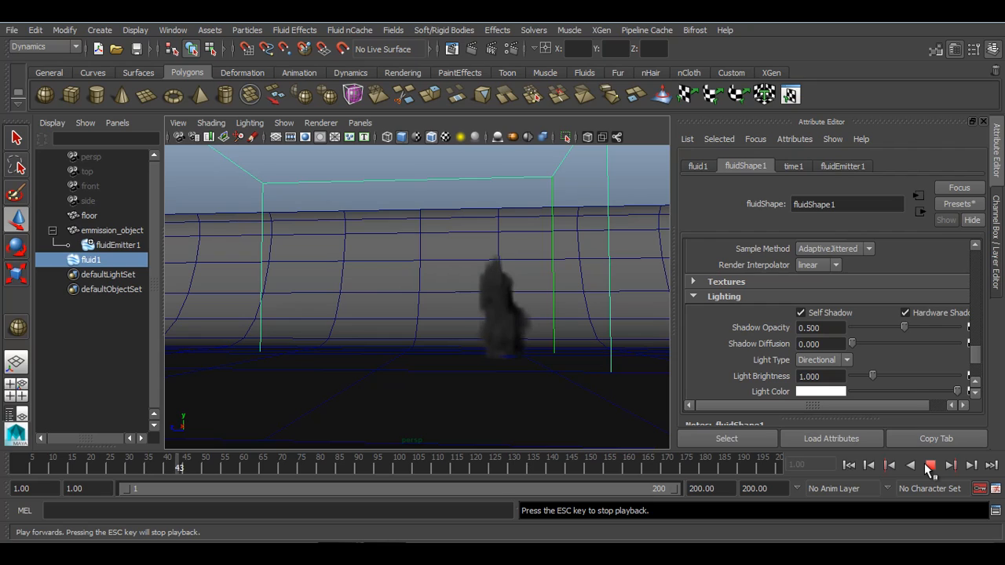
pyautogui.click(929, 465)
# Step: Set the fluid's Shadow Opacity to 1
pyautogui.click(817, 328)
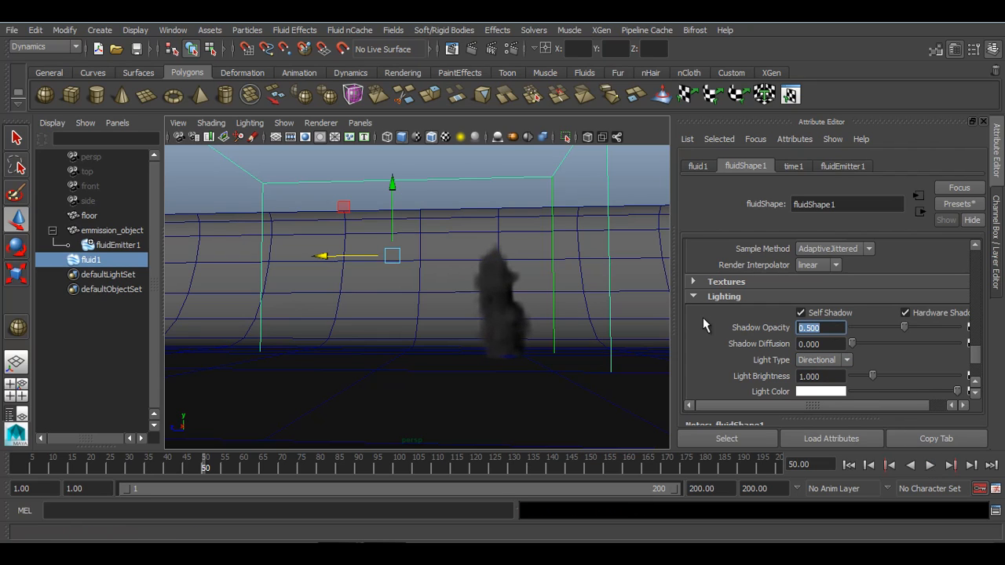
pyautogui.write('1')
pyautogui.press('Return')
pyautogui.moveTo(851, 344)
pyautogui.mouseDown()
pyautogui.moveTo(873, 344)
pyautogui.moveTo(851, 344)
pyautogui.mouseUp()
# Step: Change the fluid's Light Color to a pale yellow with hue 48.814, saturation 0.253 and value 0.962
pyautogui.scroll(-1, 830, 380)
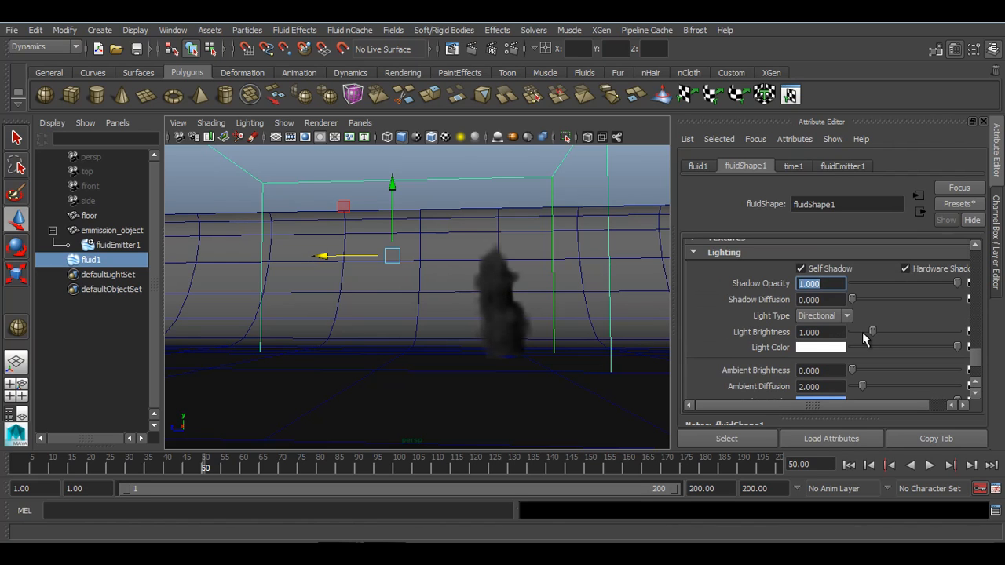
pyautogui.scroll(-1, 862, 332)
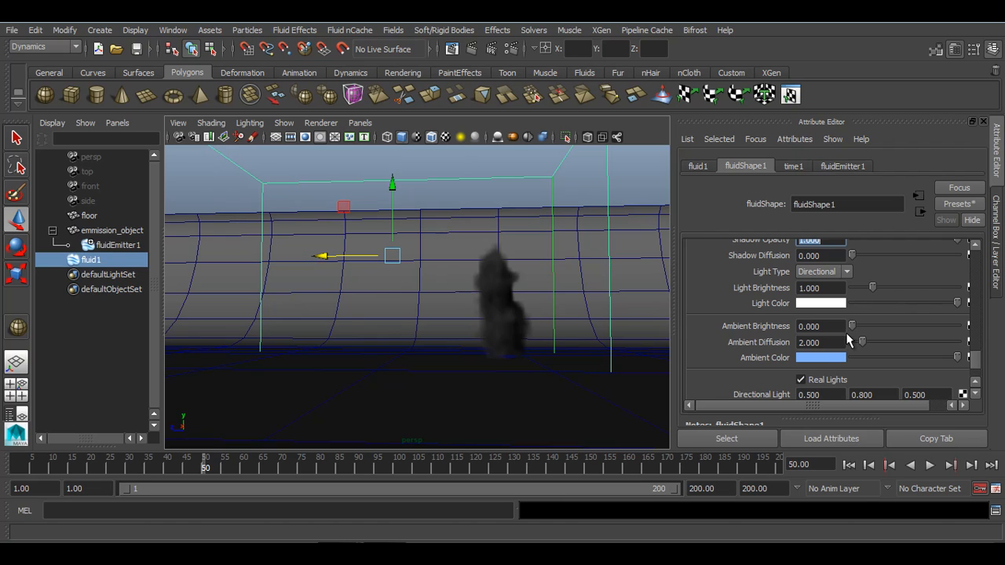
pyautogui.click(821, 303)
pyautogui.moveTo(773, 235); pyautogui.dragTo(784, 228)
pyautogui.moveTo(749, 289)
pyautogui.mouseDown()
pyautogui.moveTo(725, 301)
pyautogui.moveTo(744, 303)
pyautogui.moveTo(754, 285)
pyautogui.moveTo(728, 301)
pyautogui.mouseUp()
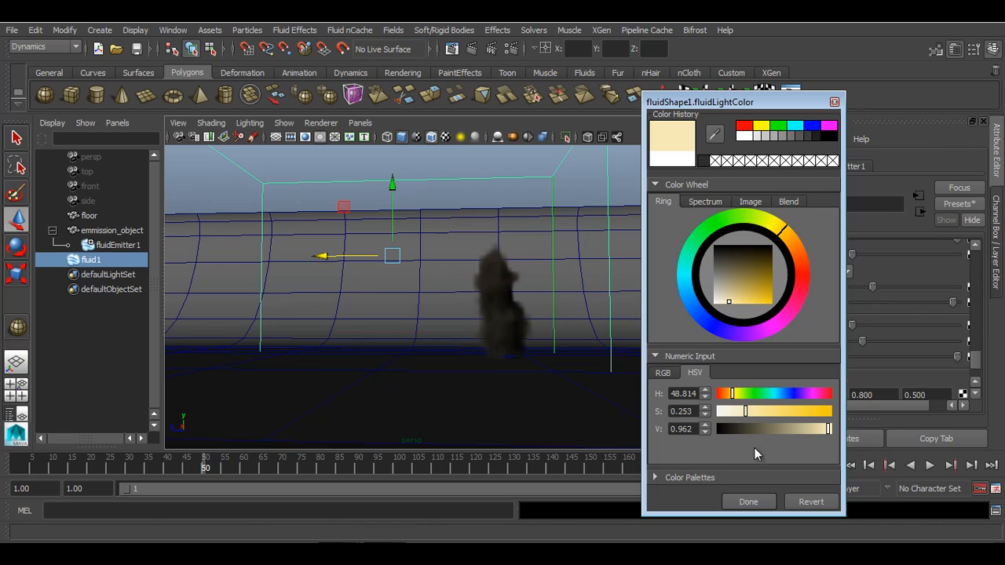
pyautogui.click(748, 502)
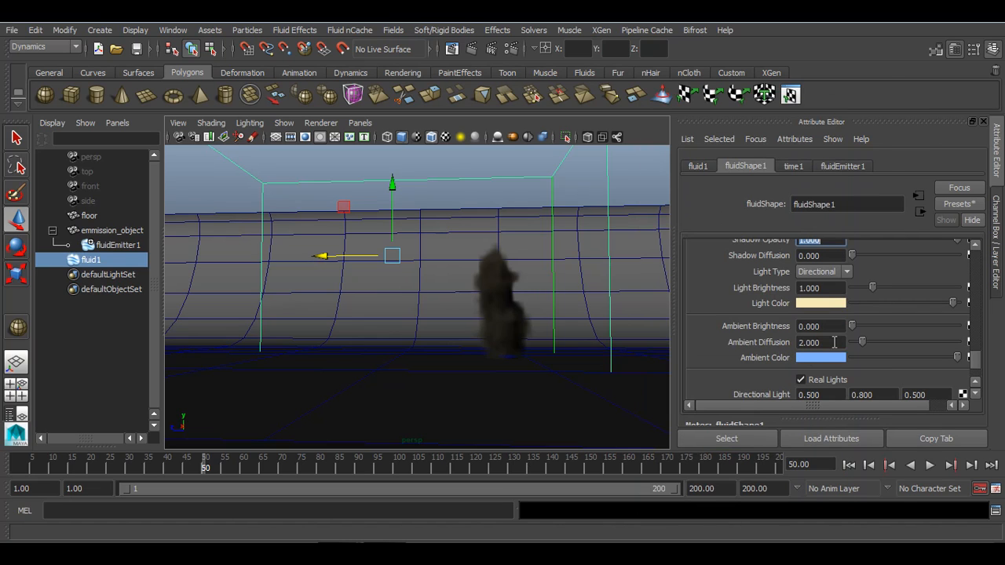
# Step: Replay the simulation from the start to check the smoke with the pale yellow light
pyautogui.click(849, 465)
pyautogui.click(930, 467)
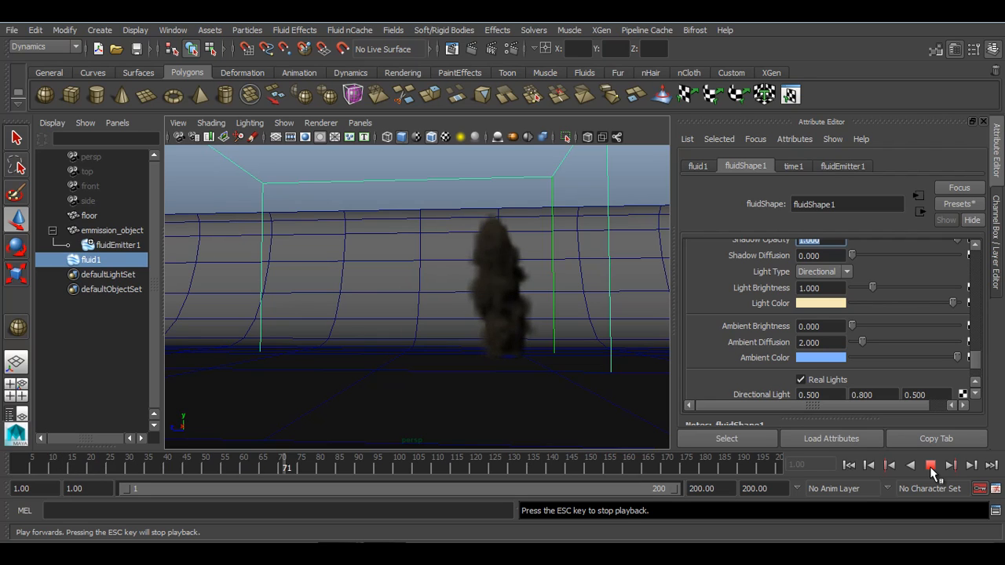
pyautogui.click(931, 467)
# Step: Set the fluid's Directional Light vector to 0.8, 0.9 and -0.2
pyautogui.scroll(-2, 848, 365)
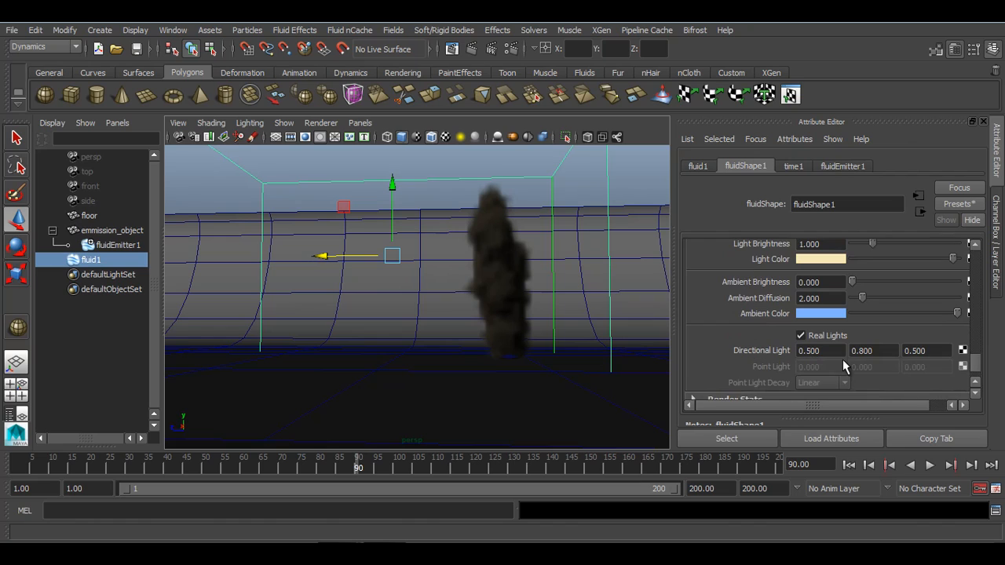
pyautogui.click(834, 353)
pyautogui.press('Tab')
pyautogui.press('Tab')
pyautogui.click(839, 353)
pyautogui.click(889, 353)
pyautogui.press('Return')
pyautogui.keyDown('ctrl'); pyautogui.moveTo(888, 351); pyautogui.dragTo(833, 347); pyautogui.keyUp('ctrl')
pyautogui.keyDown('ctrl'); pyautogui.moveTo(931, 350); pyautogui.dragTo(927, 351); pyautogui.keyUp('ctrl')
pyautogui.keyDown('ctrl'); pyautogui.moveTo(928, 351); pyautogui.dragTo(926, 351); pyautogui.keyUp('ctrl')
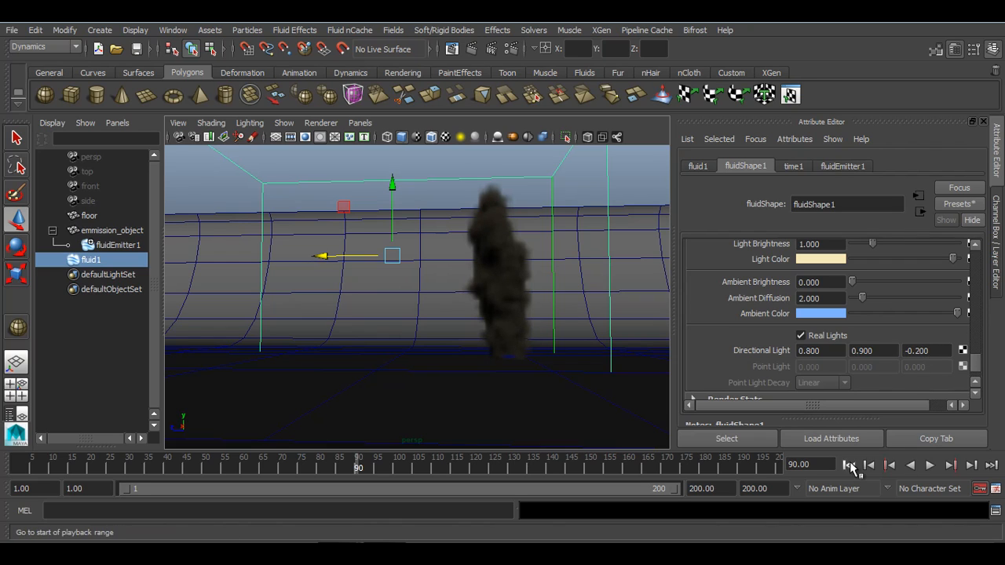
# Step: Replay the simulation with the changed light direction, review the fluid's shading ramps and return to the first frame
pyautogui.click(849, 465)
pyautogui.click(929, 465)
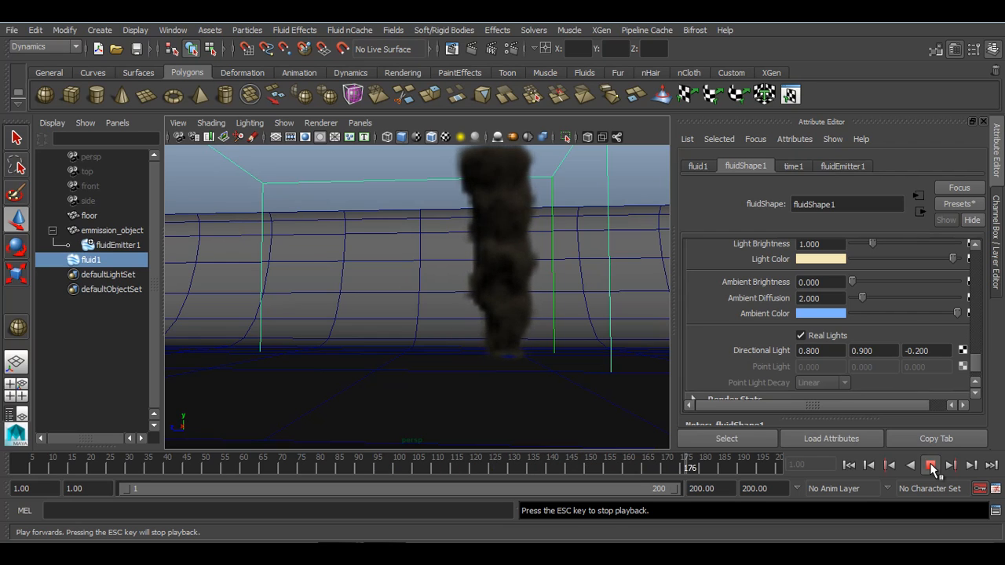
pyautogui.click(930, 466)
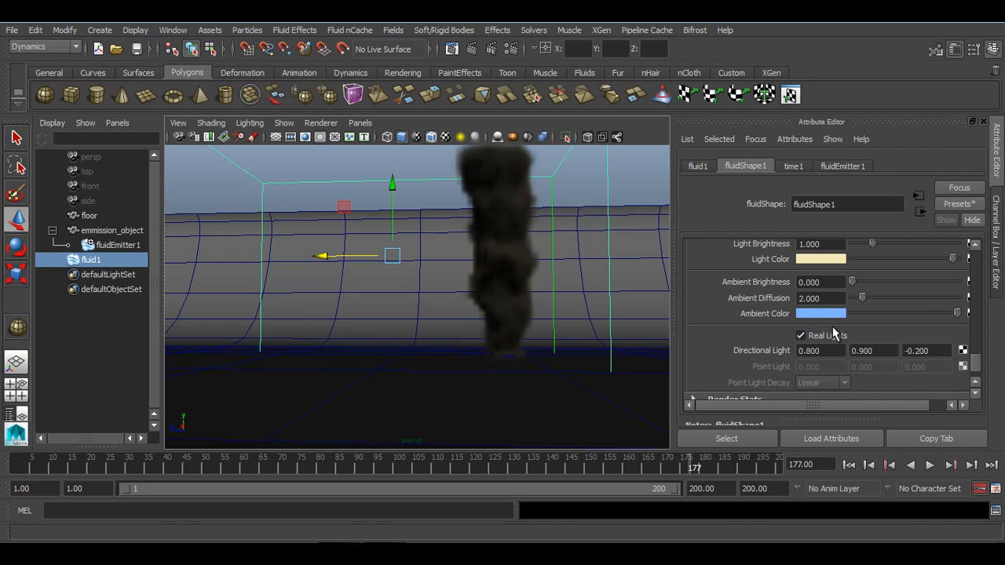
pyautogui.scroll(-2, 834, 333)
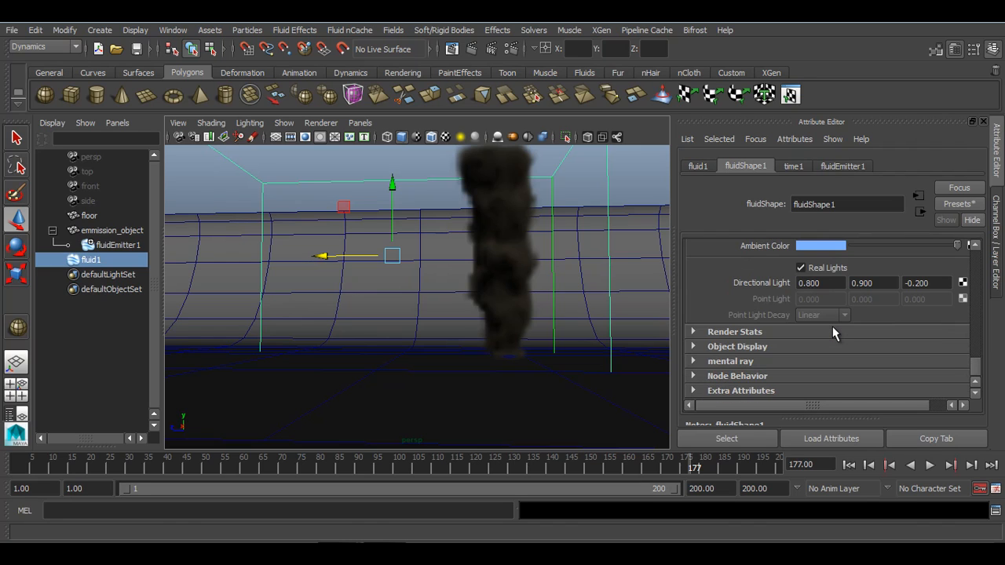
pyautogui.scroll(8, 833, 327)
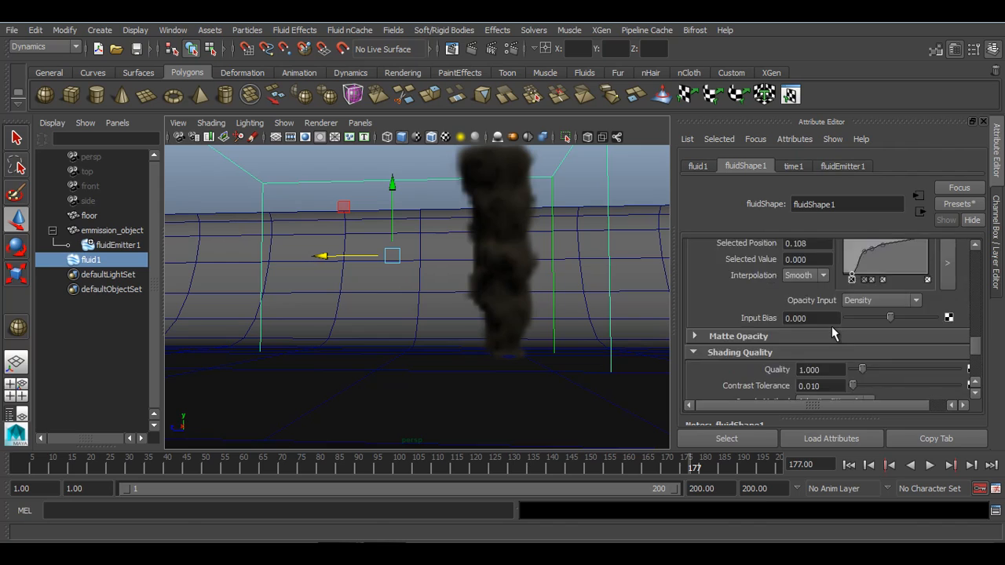
pyautogui.scroll(1, 832, 326)
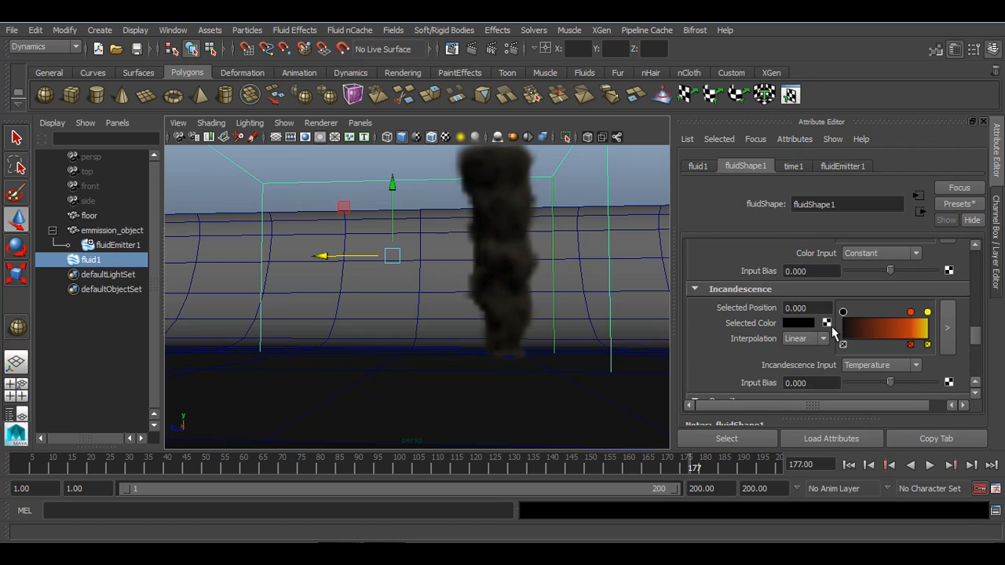
pyautogui.click(849, 465)
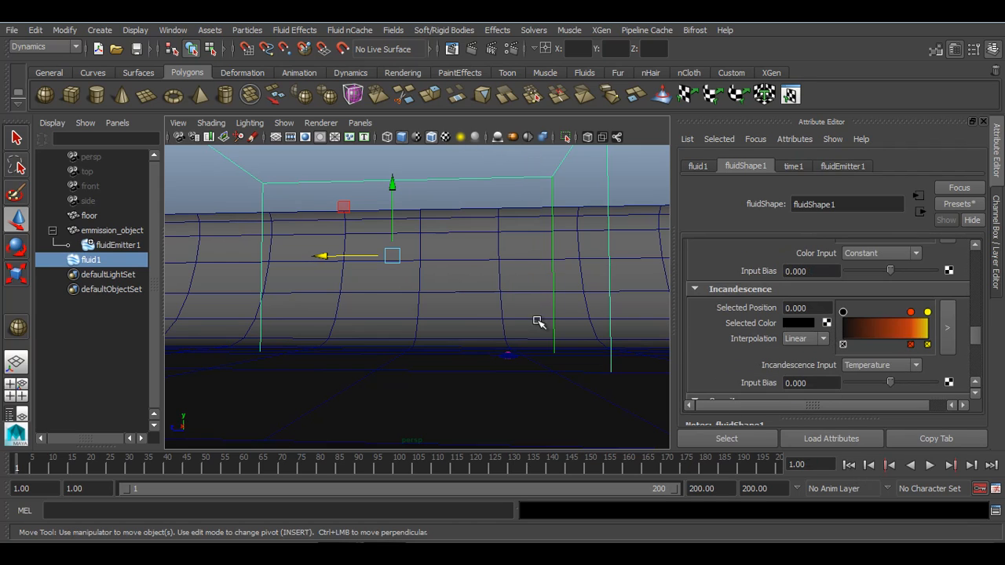
# Step: Reselect the fluid container and add a second fluid emitter to it
pyautogui.click(500, 196)
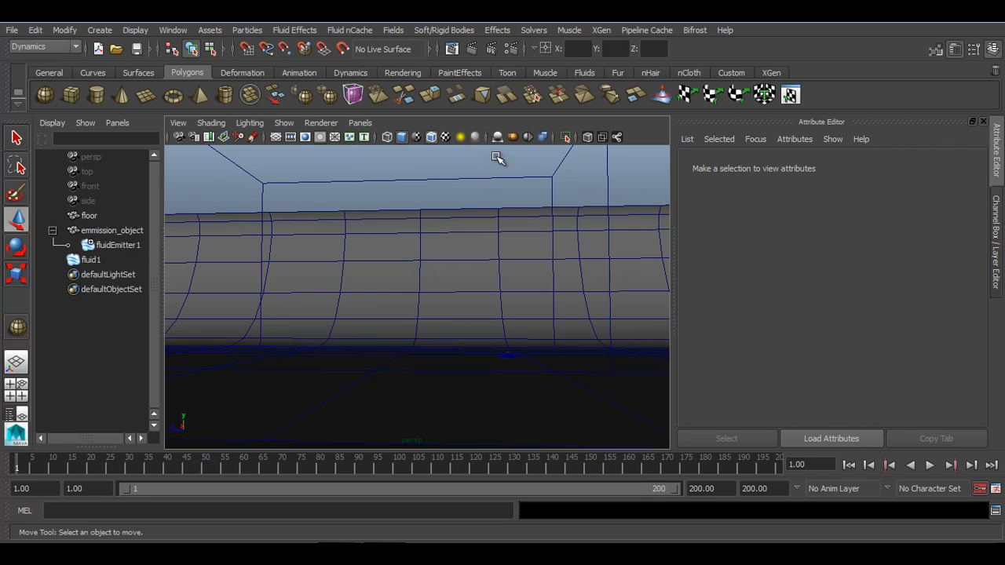
pyautogui.click(466, 181)
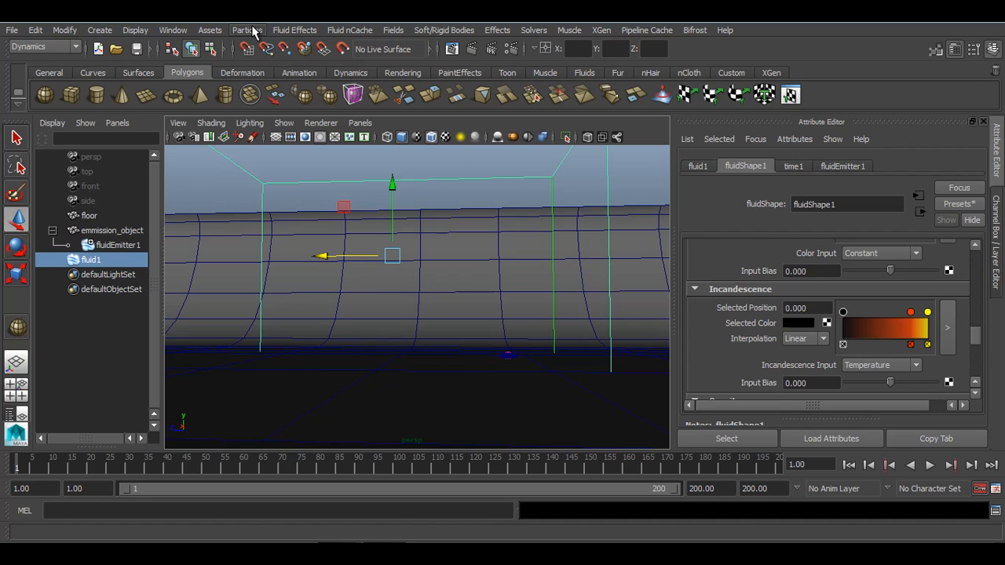
pyautogui.click(254, 32)
pyautogui.moveTo(294, 30)
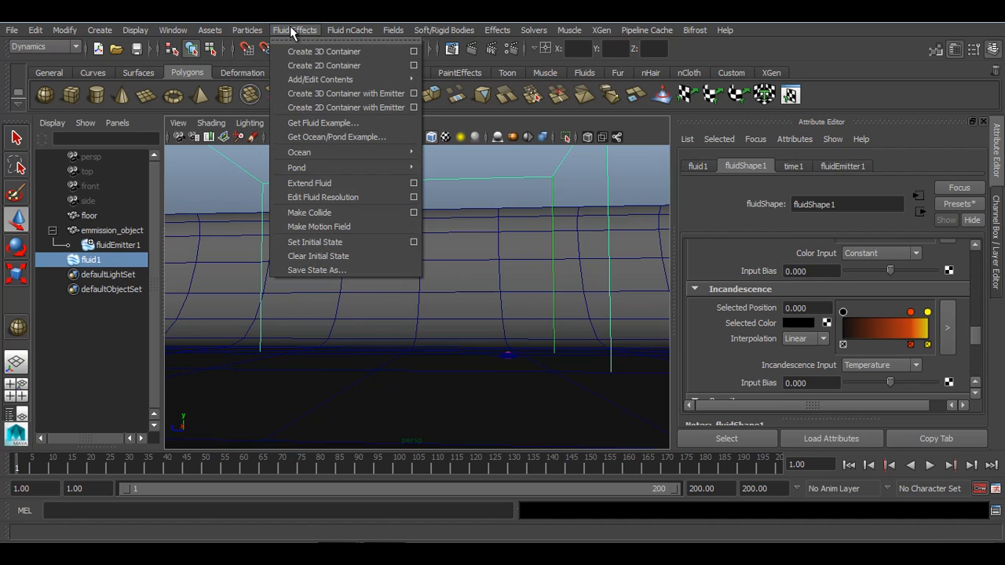
pyautogui.moveTo(316, 79)
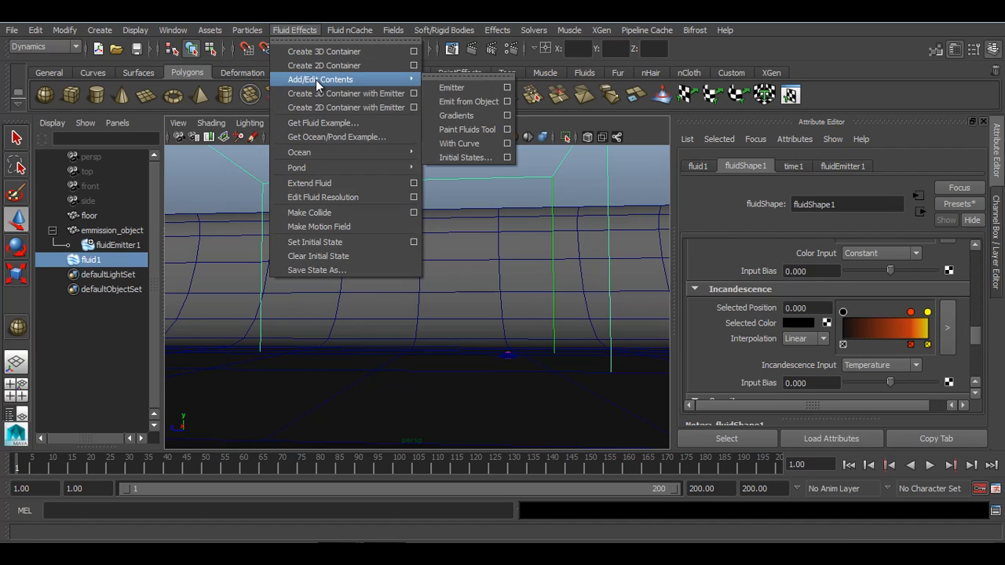
pyautogui.click(471, 88)
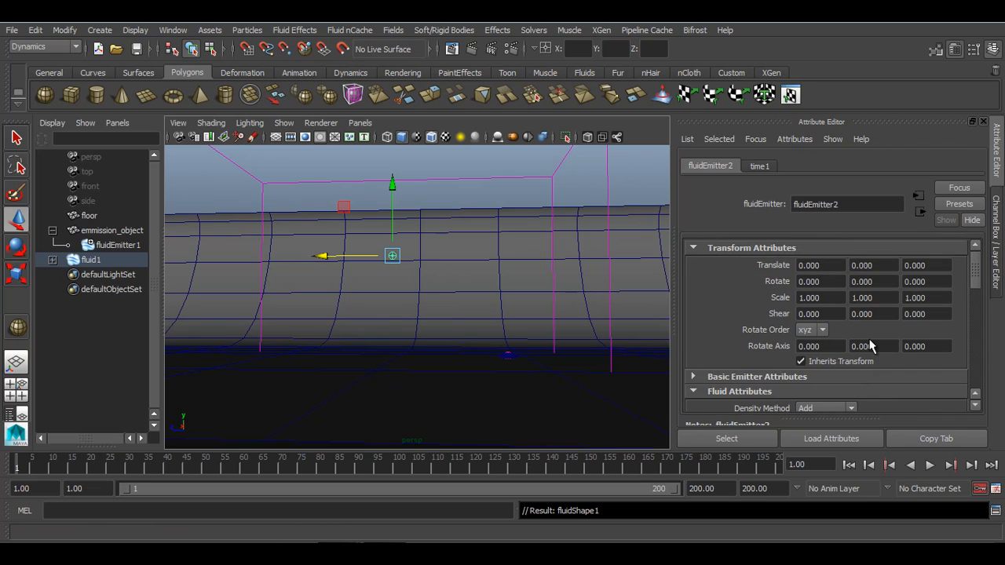
# Step: Set the new emitter's Emitter Type to Volume in its basic emitter attributes
pyautogui.scroll(-2, 870, 345)
pyautogui.click(850, 332)
pyautogui.scroll(-2, 850, 322)
pyautogui.click(826, 305)
pyautogui.click(809, 348)
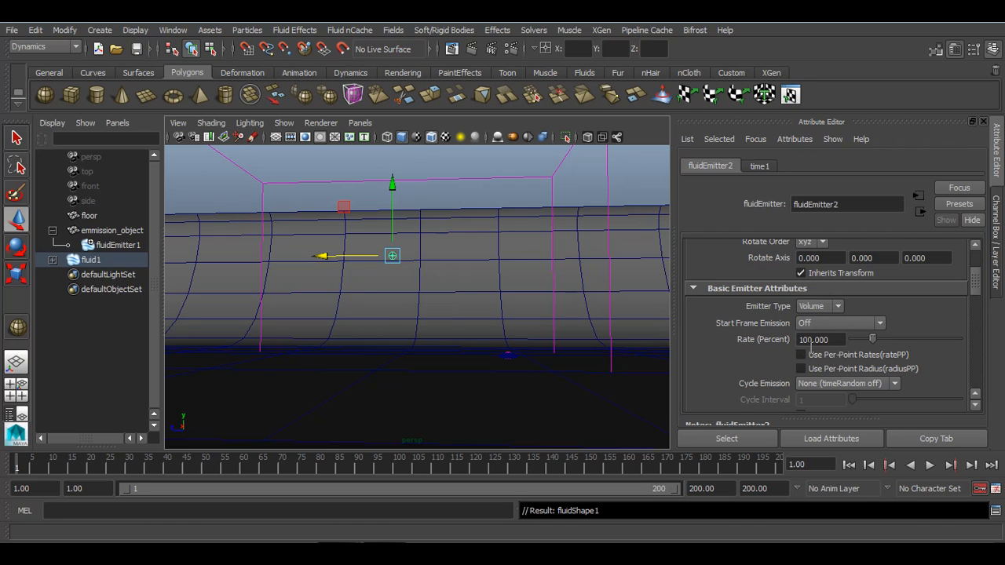
# Step: Move the volume emitter down onto the emission object, to about 9.806, 0.529, -7.644
pyautogui.moveTo(396, 182); pyautogui.dragTo(395, 282)
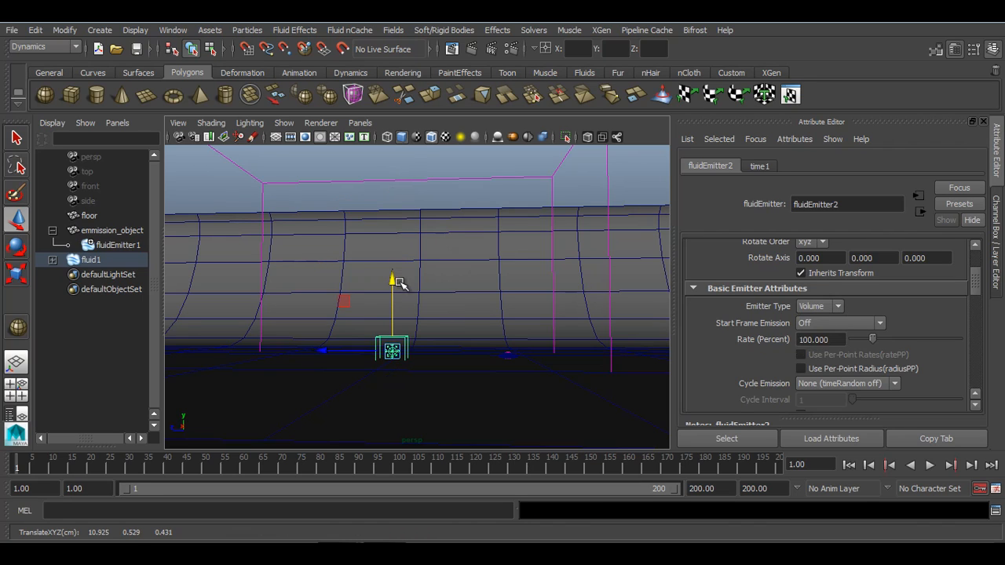
pyautogui.moveTo(339, 351); pyautogui.dragTo(398, 356)
pyautogui.press('f')
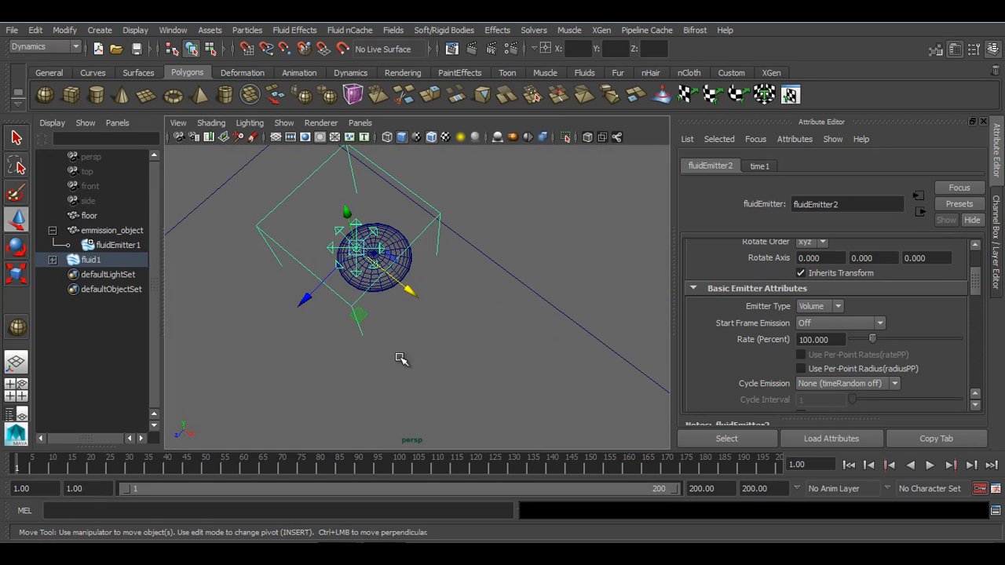
pyautogui.moveTo(321, 292); pyautogui.dragTo(336, 277)
pyautogui.moveTo(411, 275); pyautogui.dragTo(385, 241)
pyautogui.moveTo(363, 279); pyautogui.dragTo(354, 283)
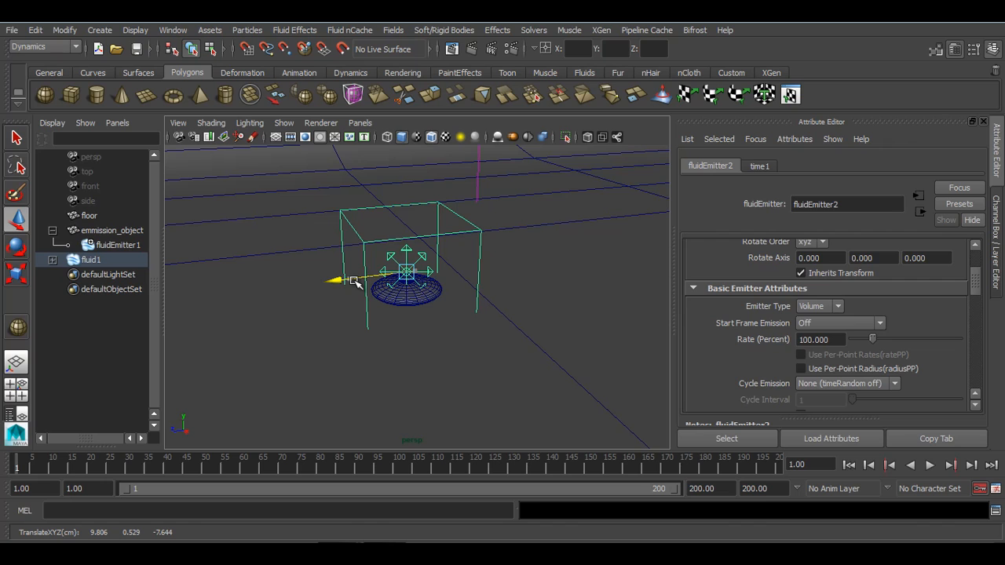
# Step: Set the new emitter's Volume Shape to Sphere
pyautogui.scroll(-2, 852, 323)
pyautogui.click(834, 264)
pyautogui.click(835, 266)
pyautogui.scroll(-6, 838, 271)
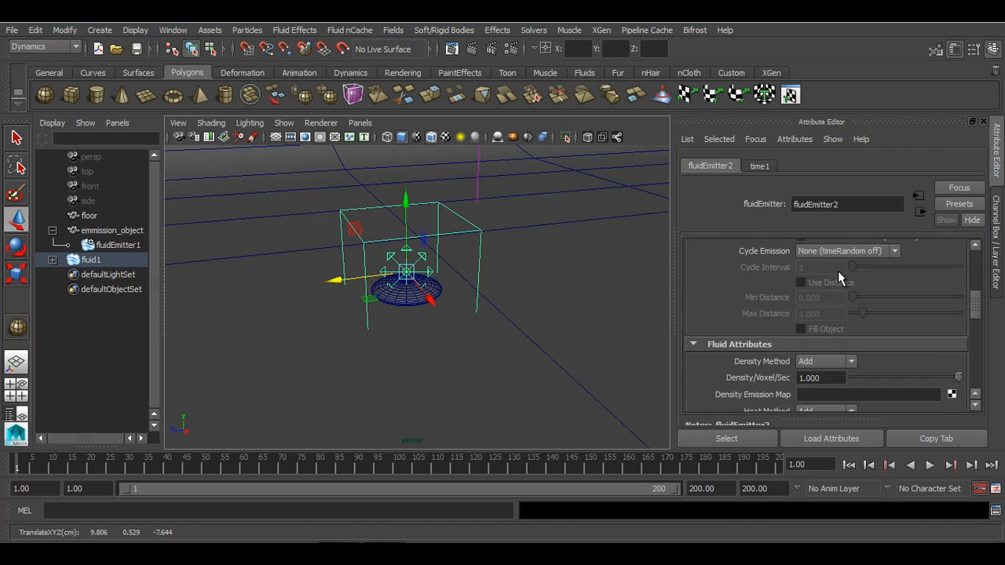
pyautogui.hotkey('ctrl', 'a')
pyautogui.scroll(-5, 970, 253)
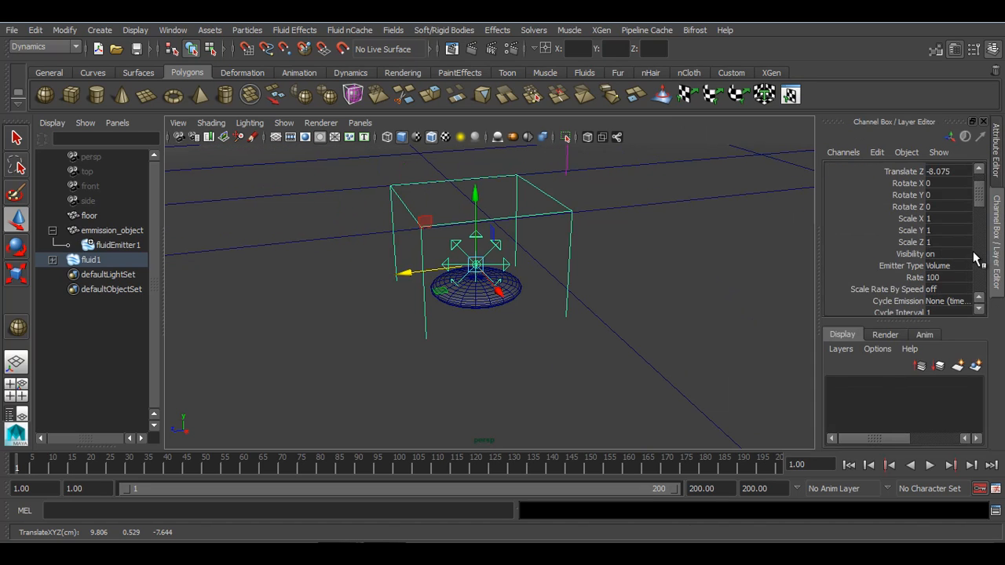
pyautogui.scroll(-3, 966, 255)
pyautogui.scroll(-1, 965, 256)
pyautogui.click(934, 243)
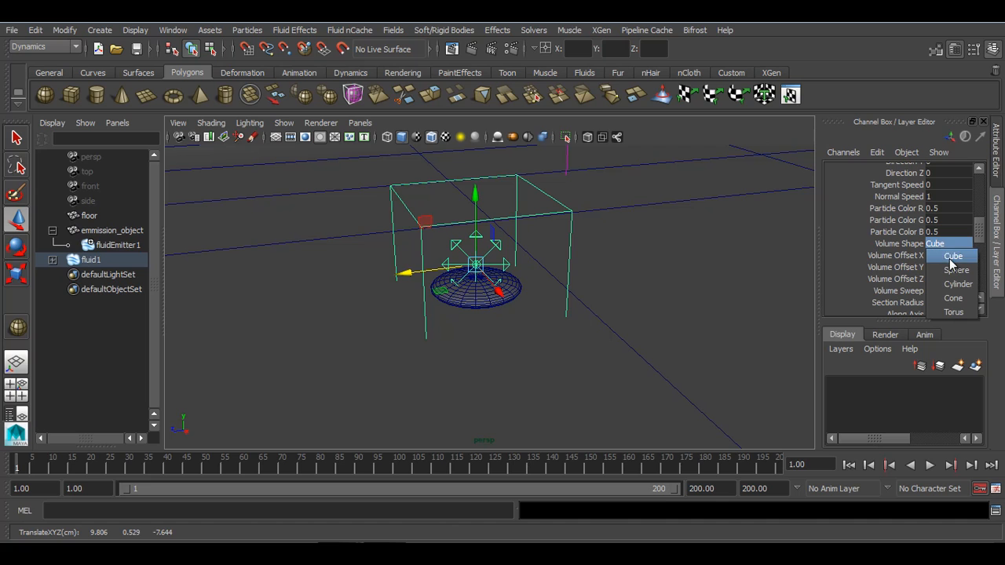
pyautogui.click(952, 259)
# Step: Flatten the spherical emitter vertically into a disc and lower it to a height of about 0.182 around the emission object
pyautogui.keyDown('alt'); pyautogui.moveTo(707, 301); pyautogui.dragTo(657, 278); pyautogui.keyUp('alt')
pyautogui.press('r')
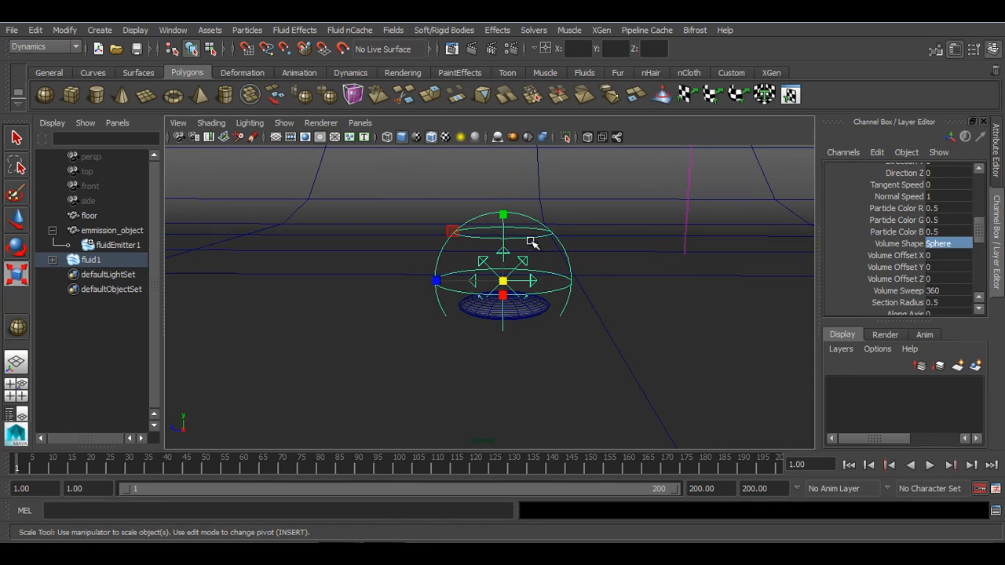
pyautogui.moveTo(505, 217); pyautogui.dragTo(507, 270)
pyautogui.press('w')
pyautogui.moveTo(509, 221); pyautogui.dragTo(507, 245)
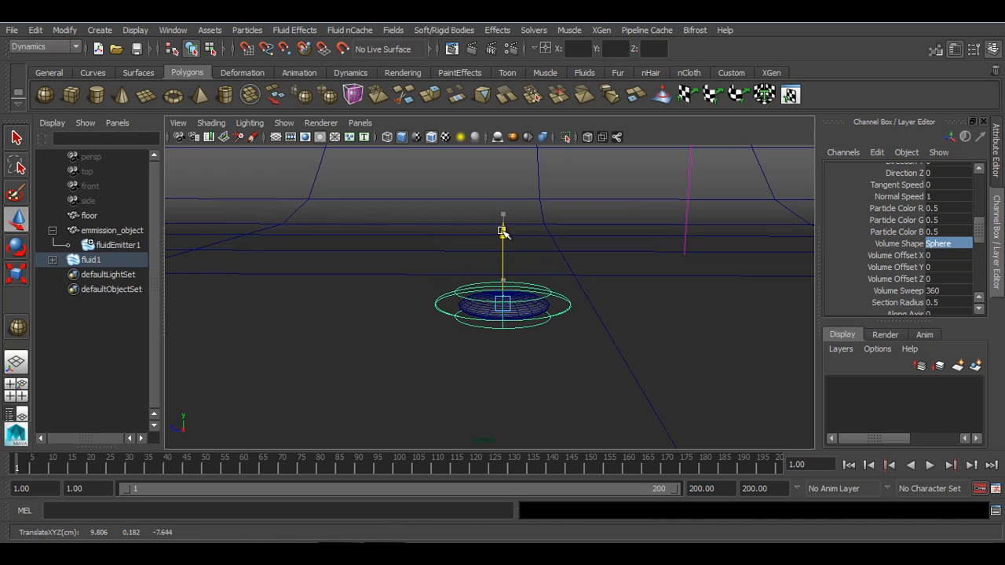
# Step: Scale the flattened emitter uniformly to fit the emission object, and frame the fluid container against the backdrop
pyautogui.press('r')
pyautogui.moveTo(502, 305); pyautogui.dragTo(531, 321)
pyautogui.keyDown('alt'); pyautogui.moveTo(531, 321); pyautogui.dragTo(505, 320, button='right'); pyautogui.keyUp('alt')
pyautogui.keyDown('alt'); pyautogui.moveTo(505, 320); pyautogui.dragTo(516, 310); pyautogui.keyUp('alt')
pyautogui.keyDown('alt'); pyautogui.moveTo(519, 311); pyautogui.dragTo(581, 351, button='middle'); pyautogui.keyUp('alt')
pyautogui.keyDown('alt'); pyautogui.moveTo(581, 351); pyautogui.dragTo(449, 308, button='right'); pyautogui.keyUp('alt')
pyautogui.keyDown('alt'); pyautogui.moveTo(449, 307); pyautogui.dragTo(557, 374, button='middle'); pyautogui.keyUp('alt')
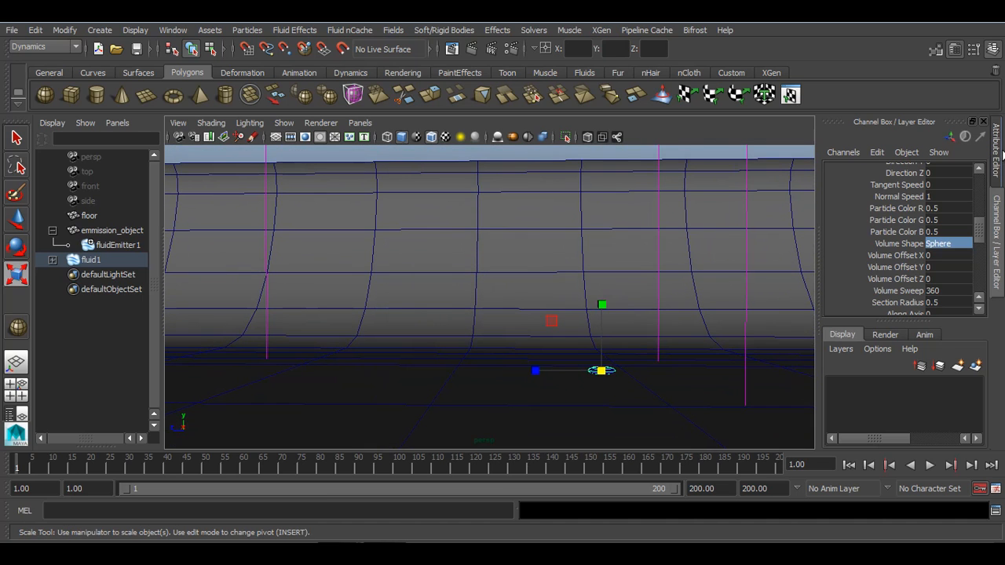
# Step: Set the second emitter's Density Method to No Emission and play the simulation to preview it
pyautogui.click(996, 153)
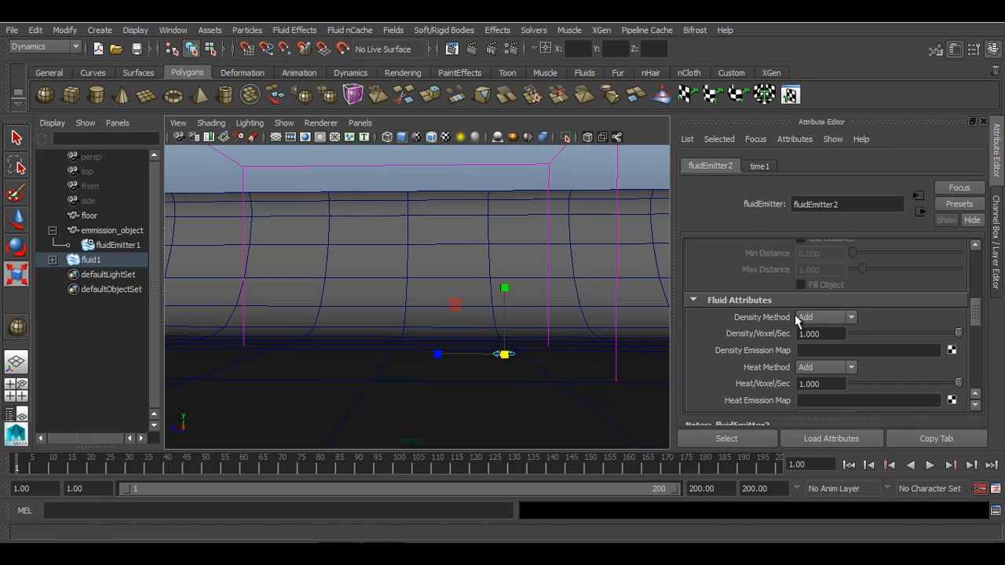
pyautogui.click(816, 318)
pyautogui.click(818, 330)
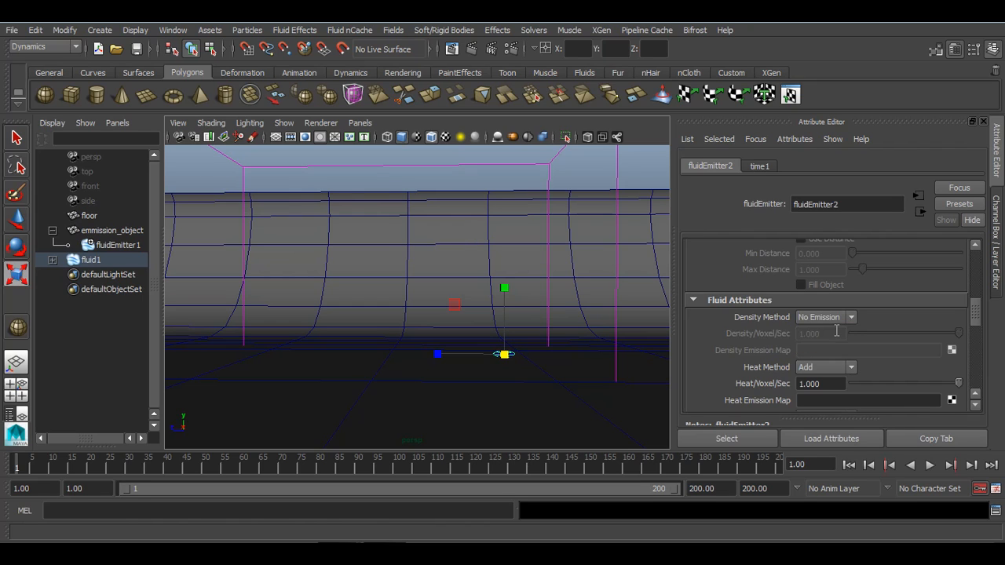
pyautogui.scroll(-2, 832, 355)
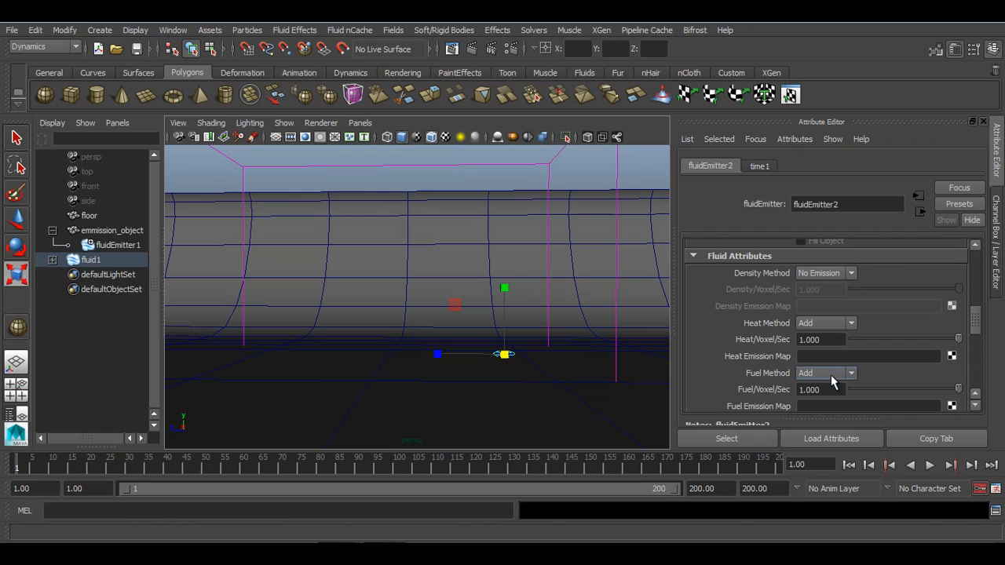
pyautogui.click(929, 465)
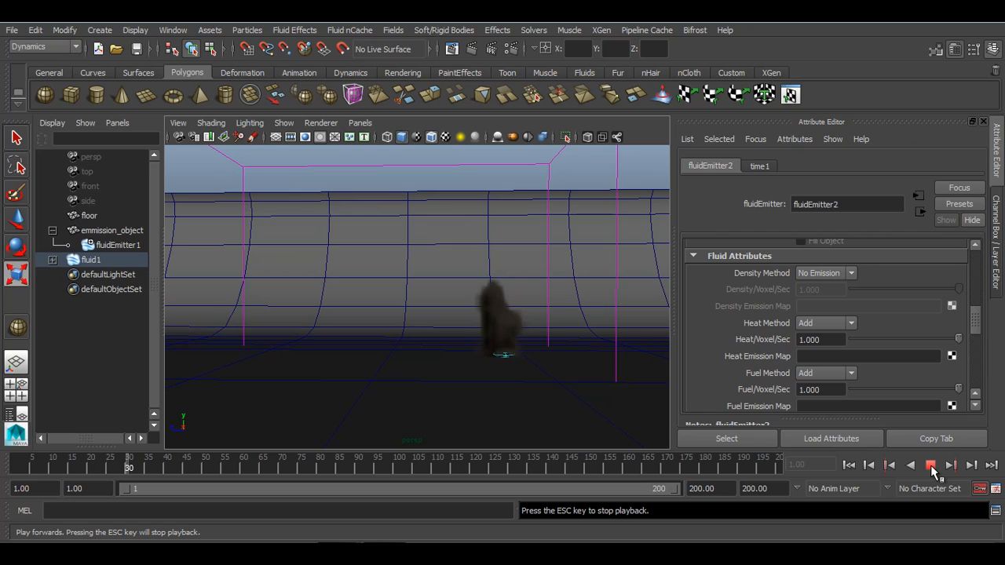
pyautogui.click(931, 465)
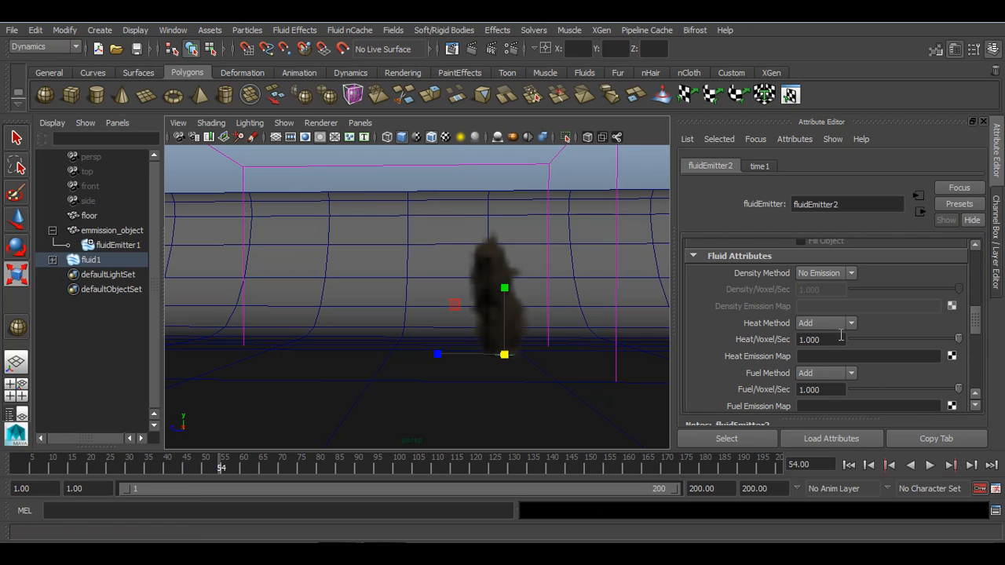
# Step: Set the second emitter's Heat/Voxel/Sec and Fuel/Voxel/Sec to 10 each
pyautogui.click(839, 339)
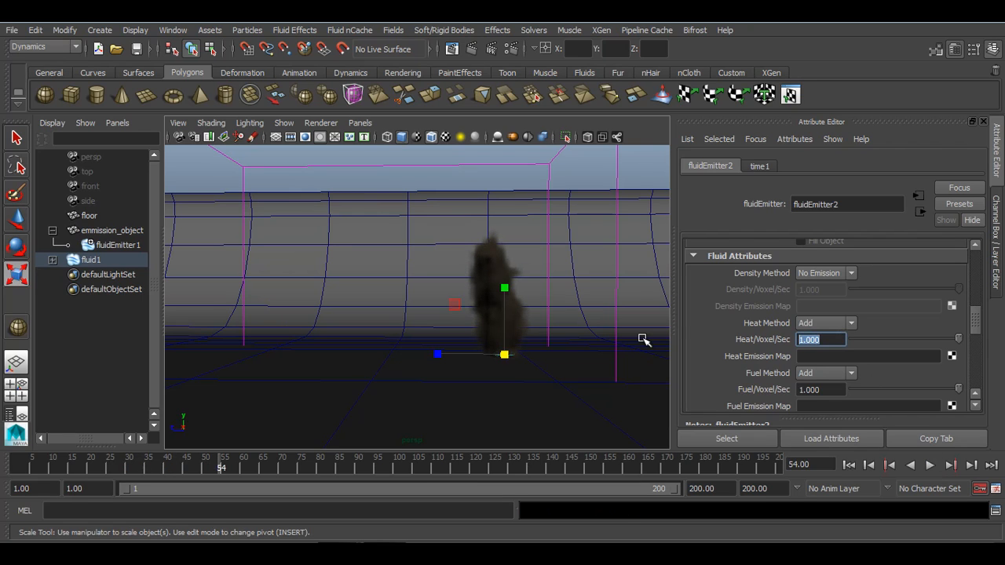
pyautogui.write('10')
pyautogui.press('Return')
pyautogui.click(826, 392)
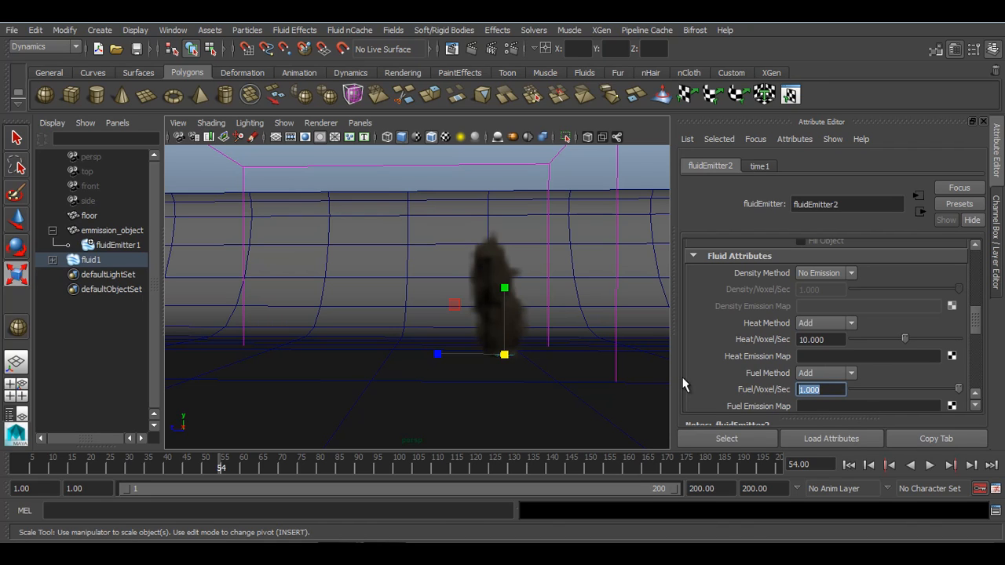
pyautogui.write('10')
pyautogui.press('Return')
# Step: Set the second emitter's Heat/Voxel/Sec to 15 and preview the simulation from the first frame
pyautogui.click(830, 339)
pyautogui.write('15')
pyautogui.press('Return')
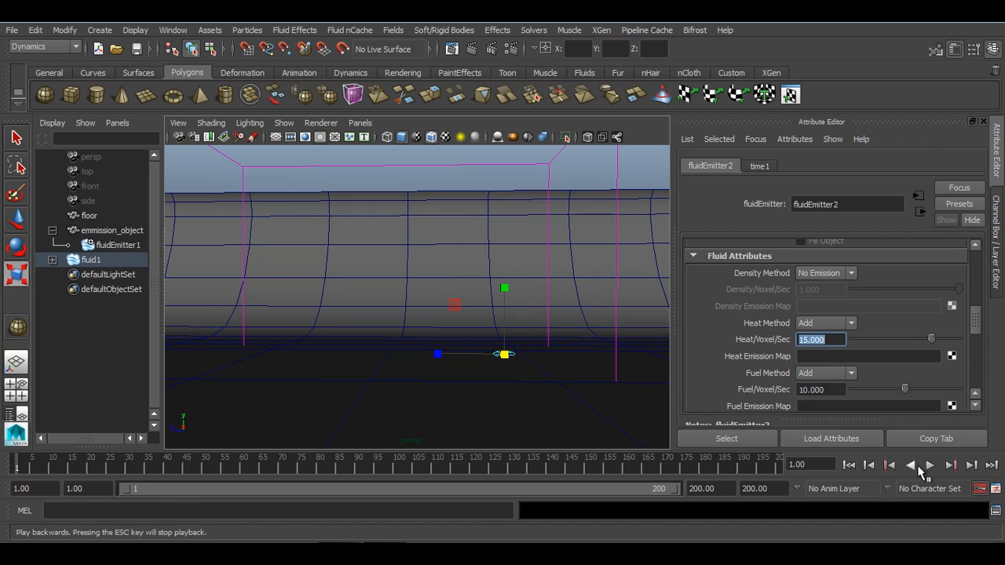
pyautogui.click(930, 465)
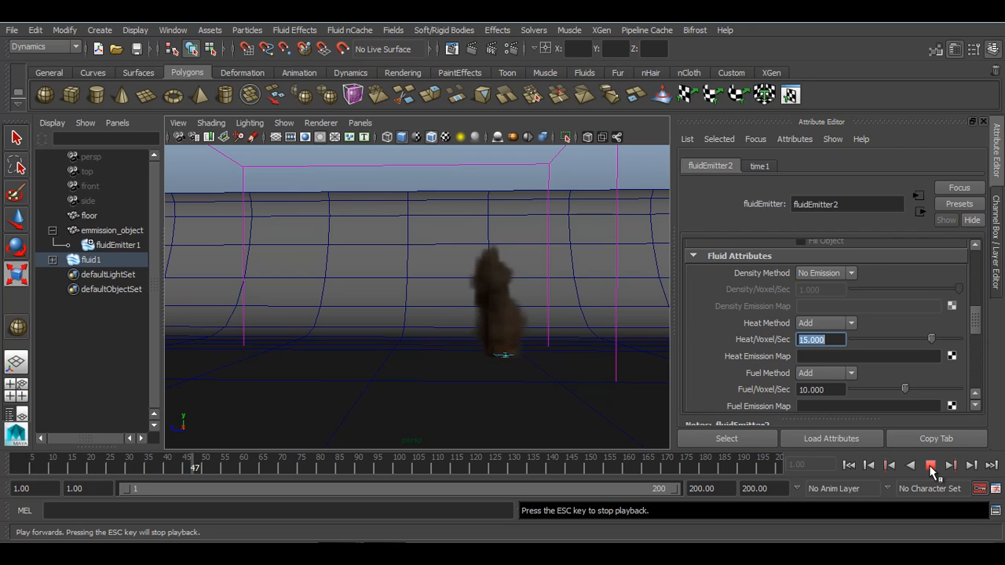
pyautogui.click(931, 469)
pyautogui.press('r')
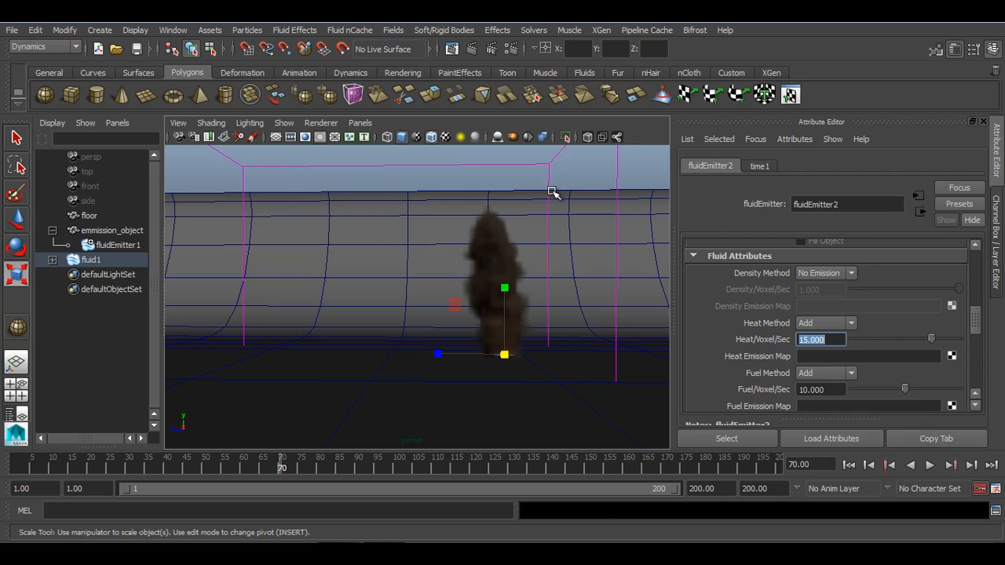
# Step: Set the fluid container's Base Resolution to 100 and replay the simulation from the start
pyautogui.click(565, 159)
pyautogui.scroll(3, 859, 218)
pyautogui.scroll(10, 874, 245)
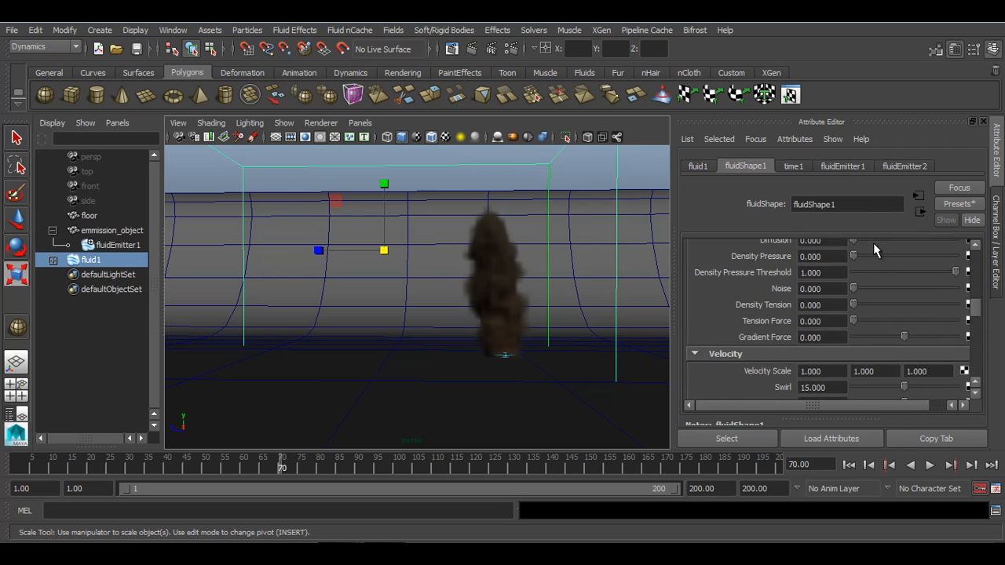
pyautogui.doubleClick(844, 273)
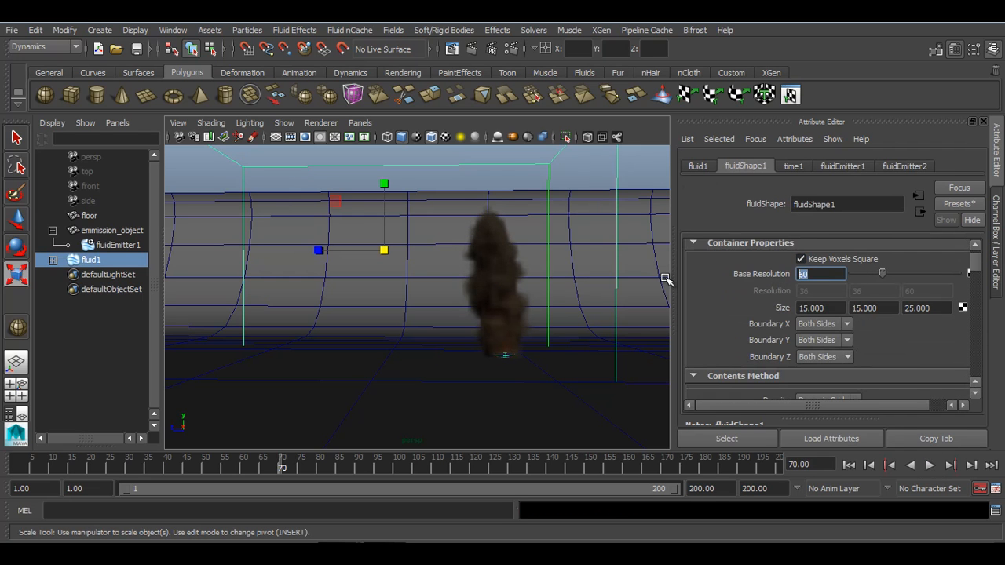
pyautogui.write('100')
pyautogui.press('Return')
pyautogui.click(850, 465)
pyautogui.click(930, 465)
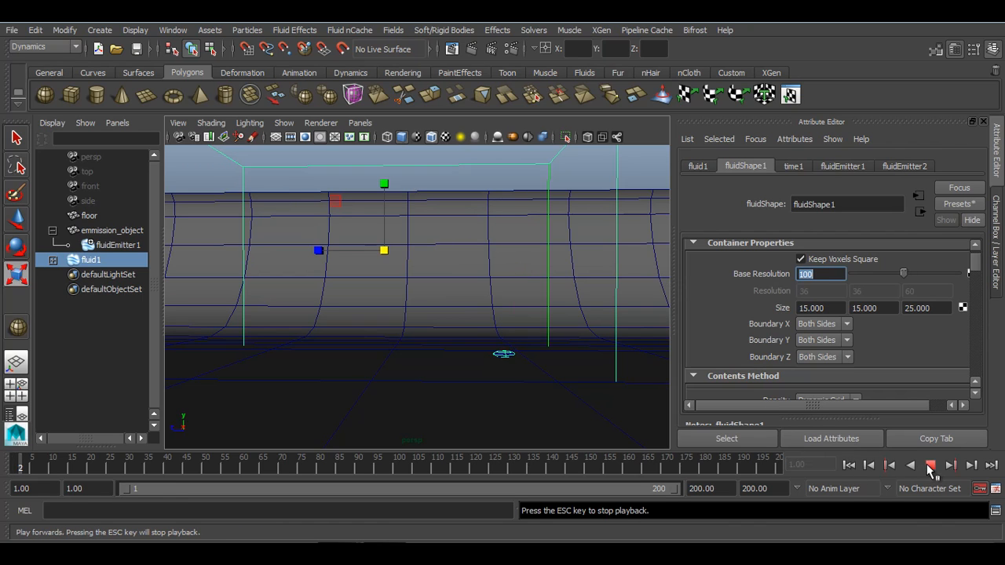
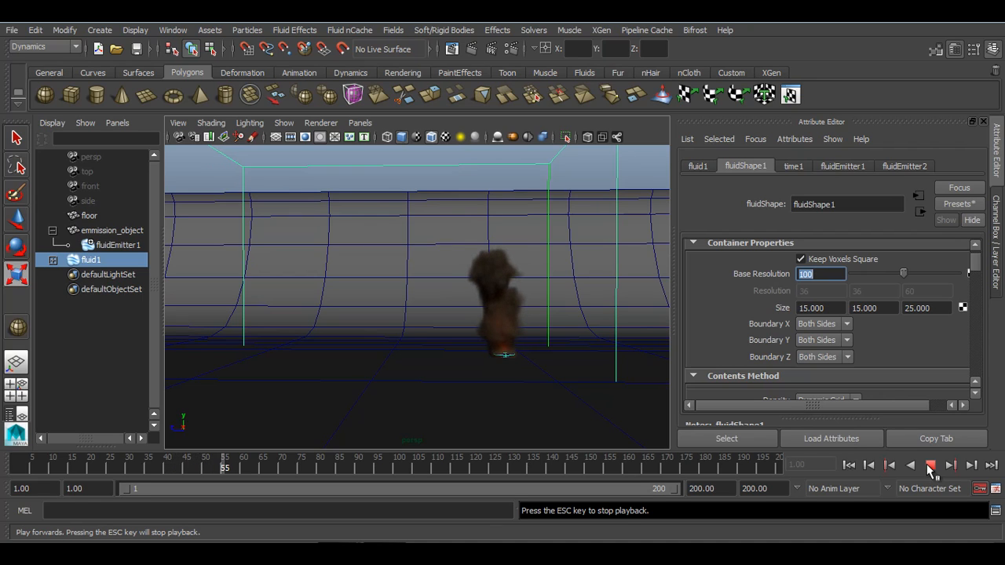
pyautogui.click(930, 465)
pyautogui.press('r')
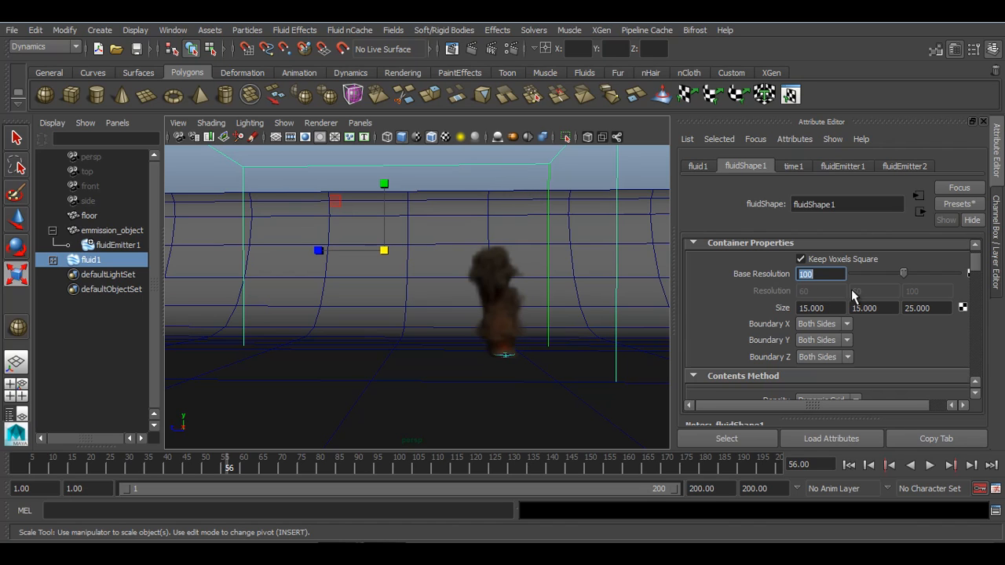
# Step: Try a Temperature Scale of 3 on the fluid container and replay the simulation from the start
pyautogui.scroll(-10, 851, 291)
pyautogui.scroll(-10, 848, 297)
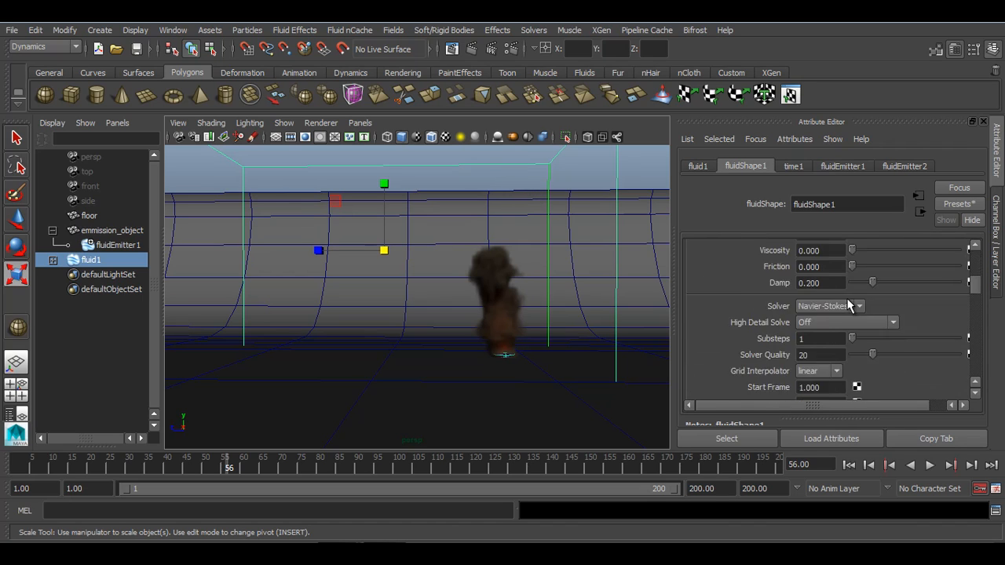
pyautogui.scroll(-8, 847, 299)
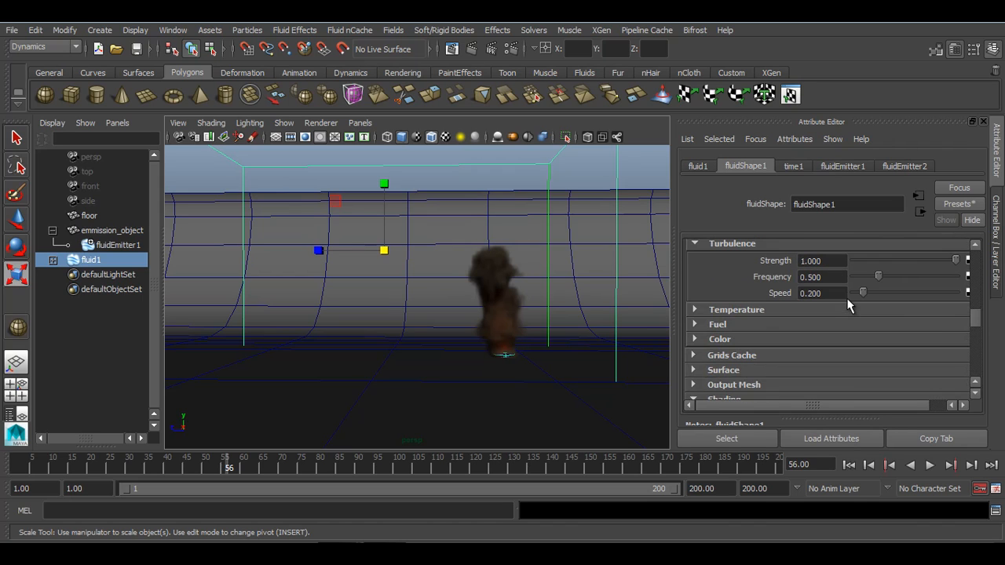
pyautogui.click(843, 311)
pyautogui.scroll(-2, 843, 311)
pyautogui.click(832, 283)
pyautogui.write('3')
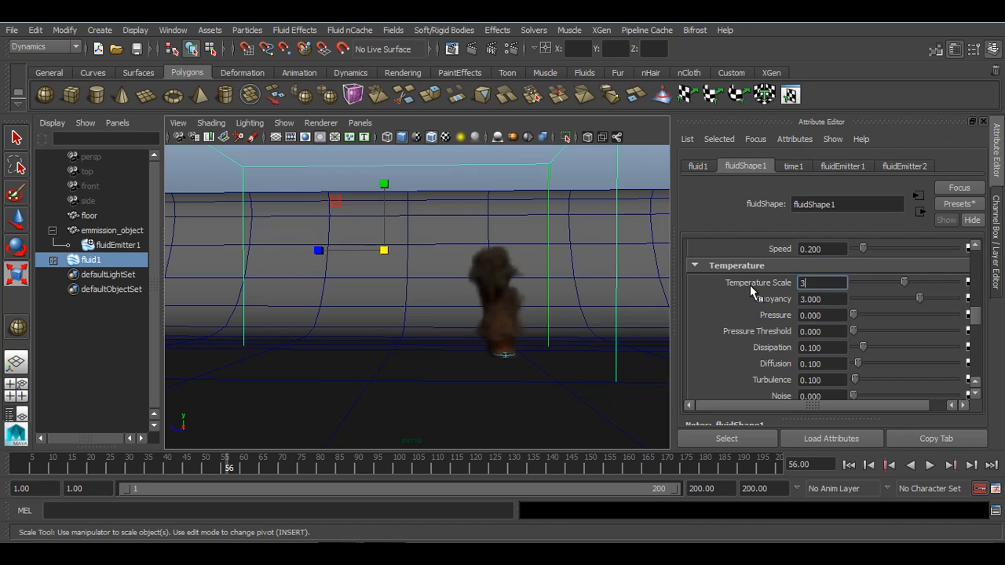
pyautogui.press('Return')
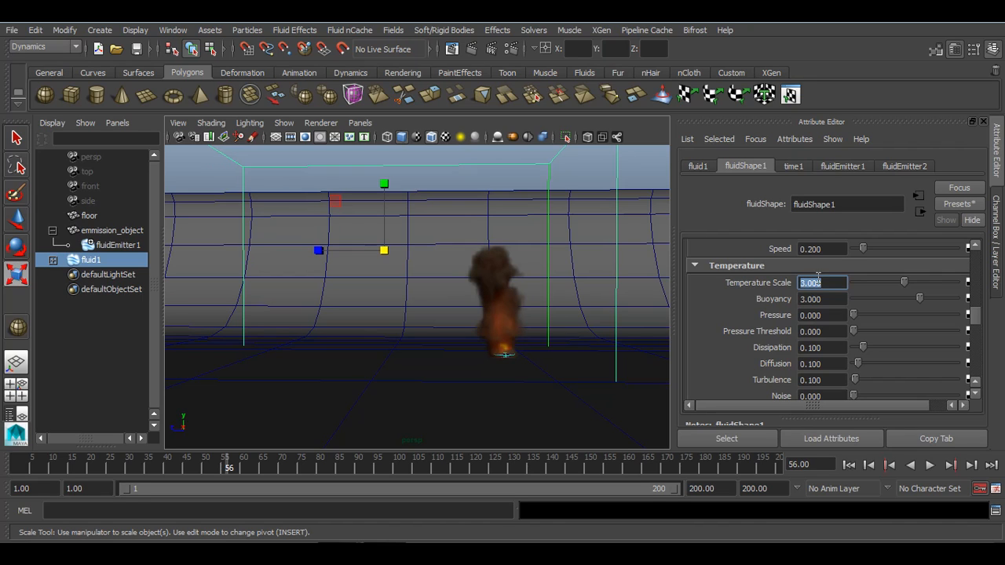
pyautogui.click(849, 465)
pyautogui.click(932, 469)
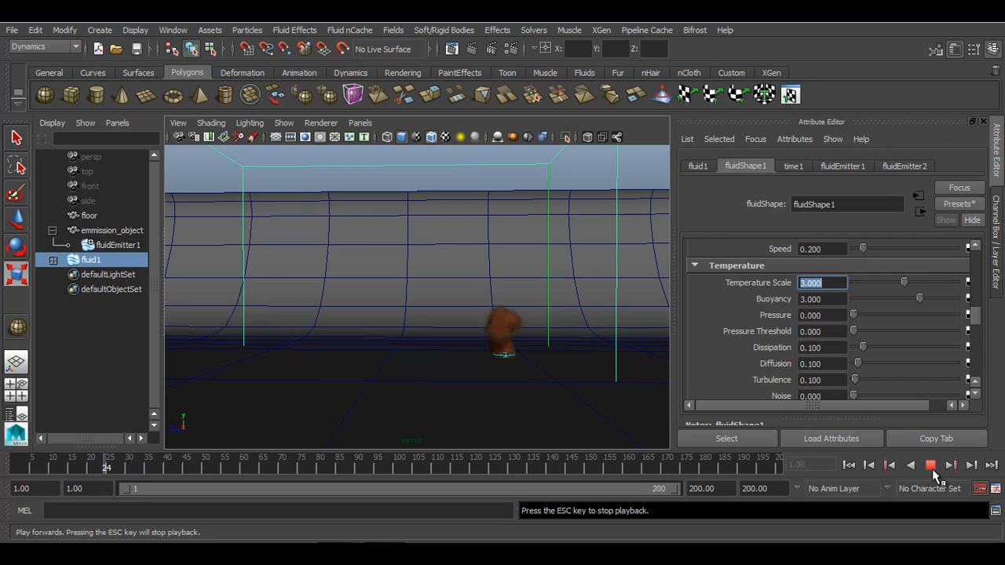
pyautogui.click(930, 465)
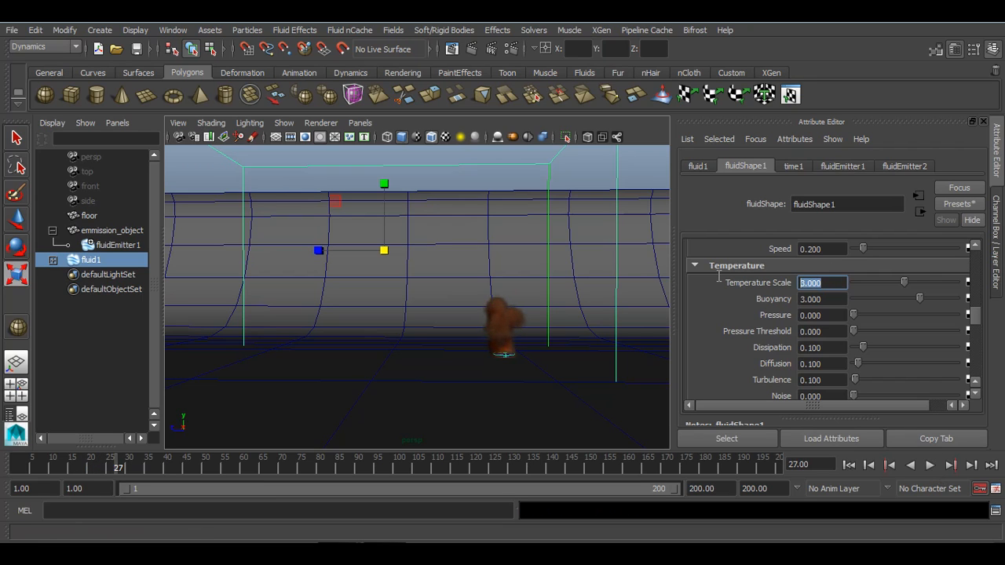
# Step: Set the fluid container's Temperature Scale to 1
pyautogui.write('1')
pyautogui.press('Return')
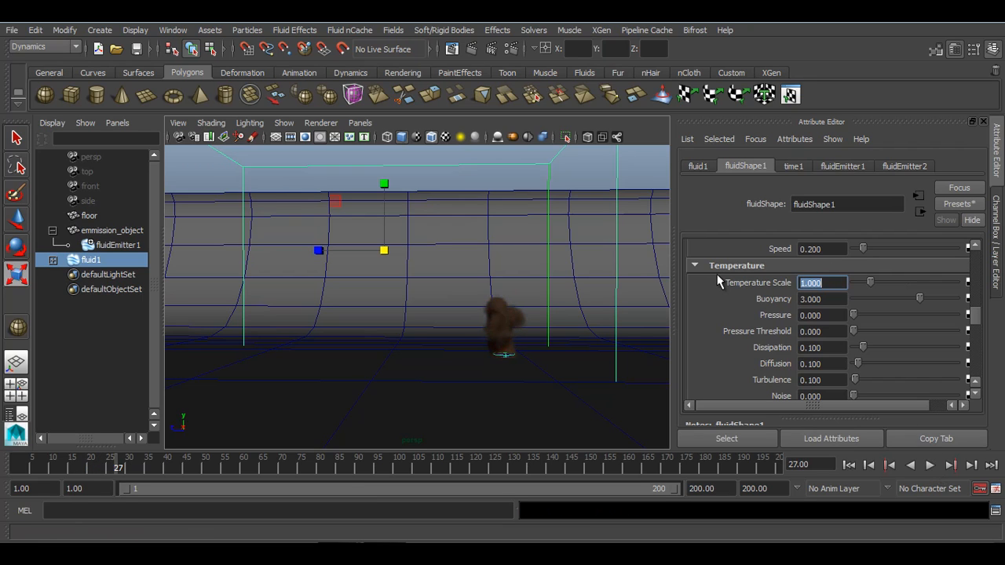
pyautogui.click(837, 299)
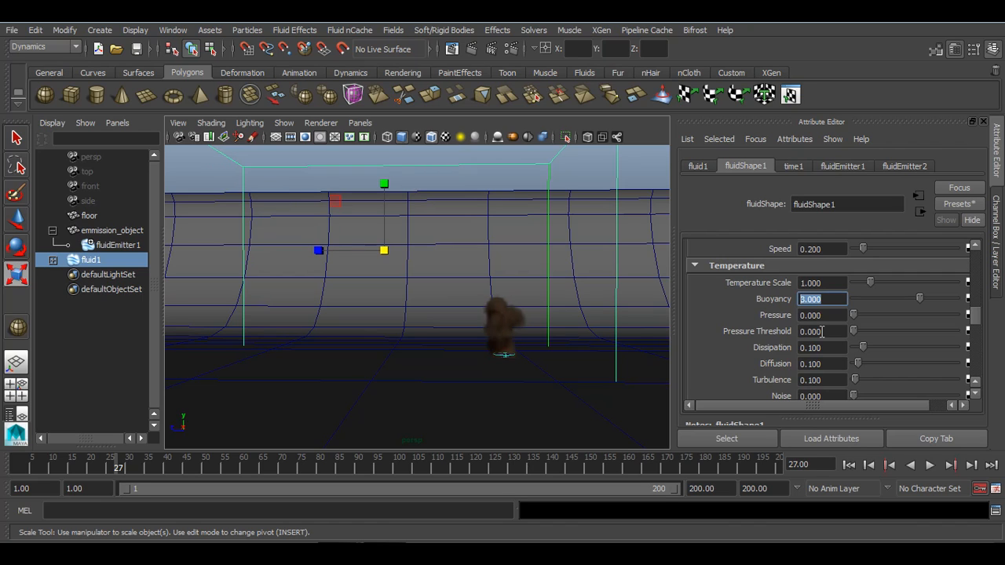
# Step: Preview the simulation with a temperature Dissipation of 0.5, and raise the Dissipation to 1
pyautogui.scroll(-3, 830, 333)
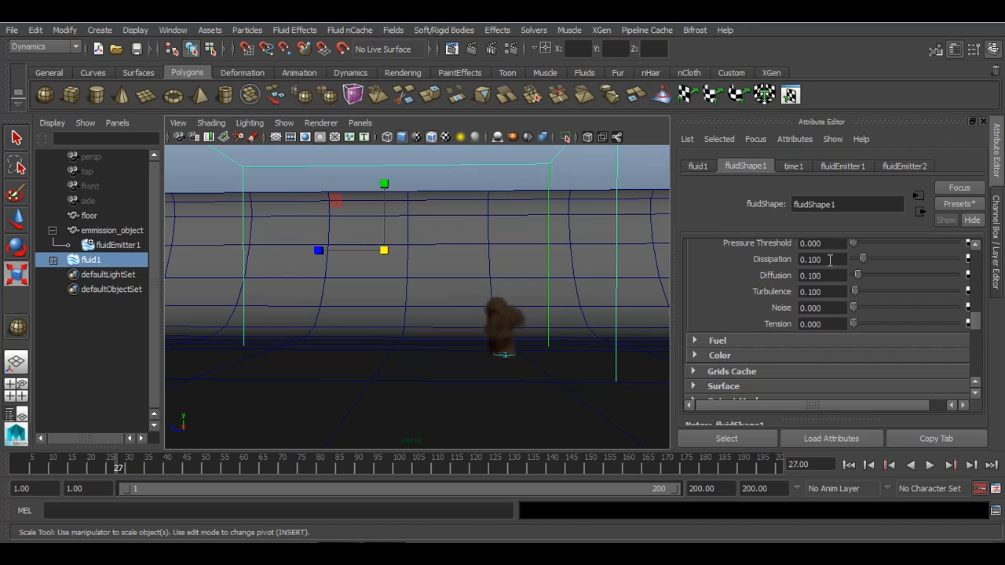
pyautogui.scroll(2, 829, 259)
pyautogui.click(837, 304)
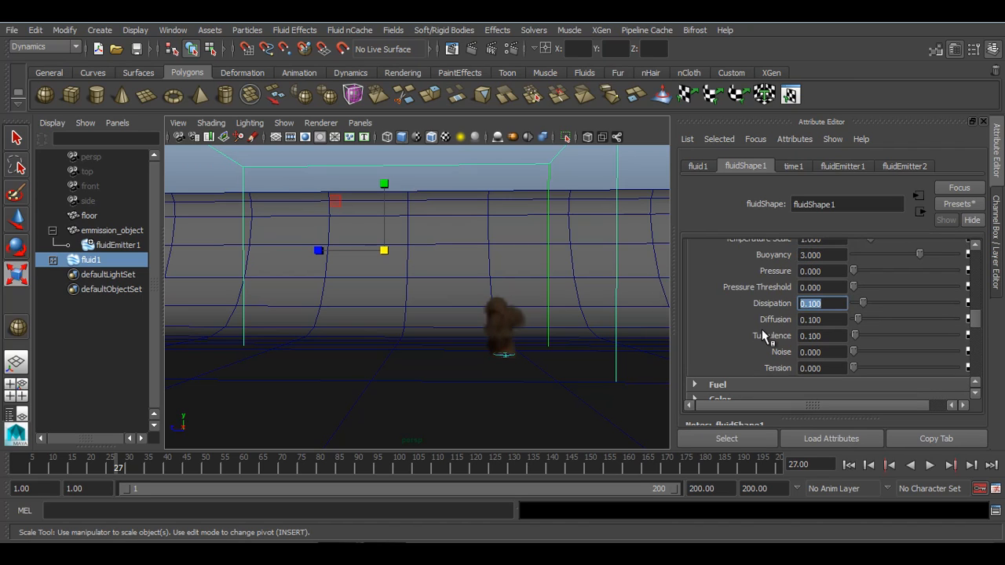
pyautogui.write('0.5')
pyautogui.press('Return')
pyautogui.click(929, 466)
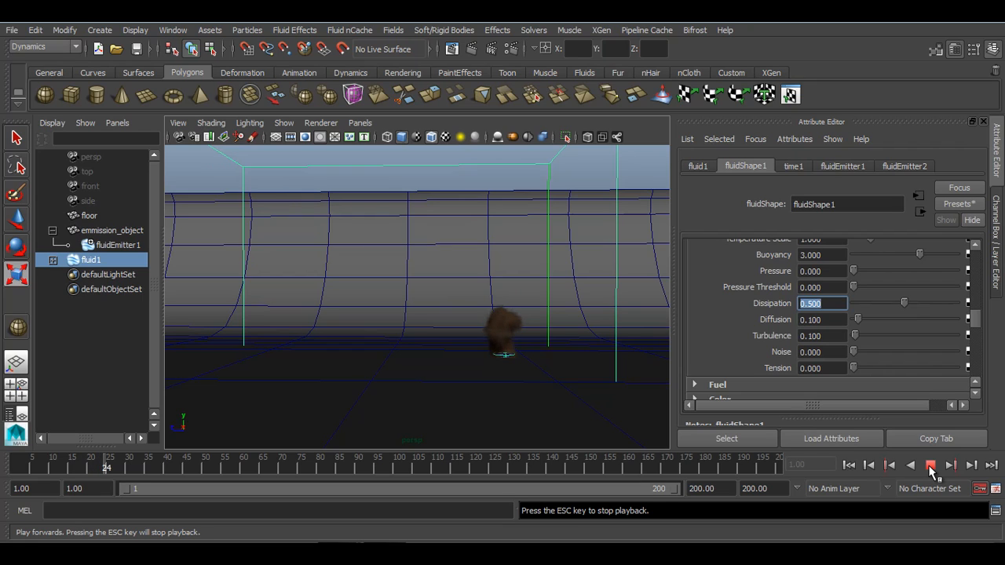
pyautogui.click(930, 467)
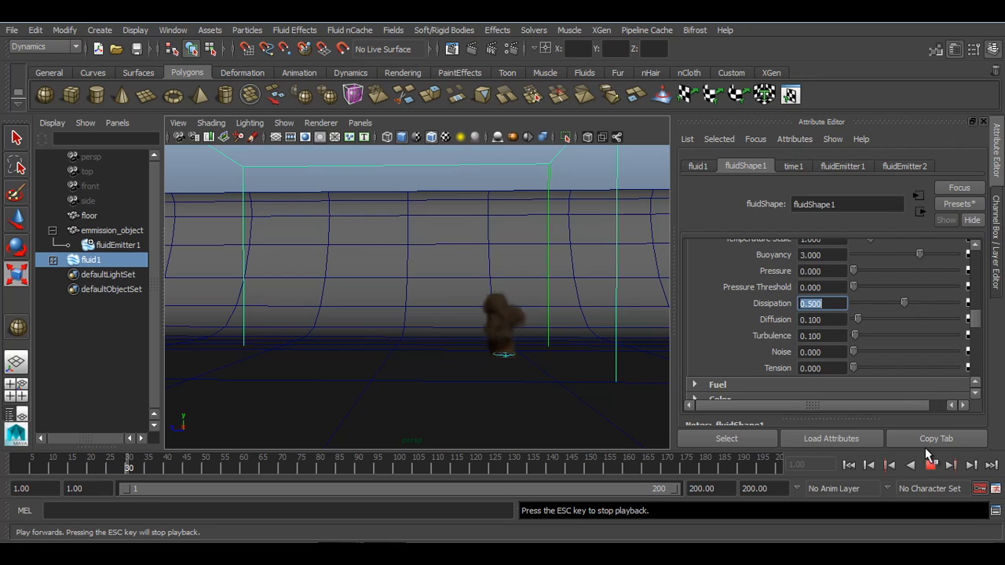
pyautogui.write('1')
pyautogui.press('Return')
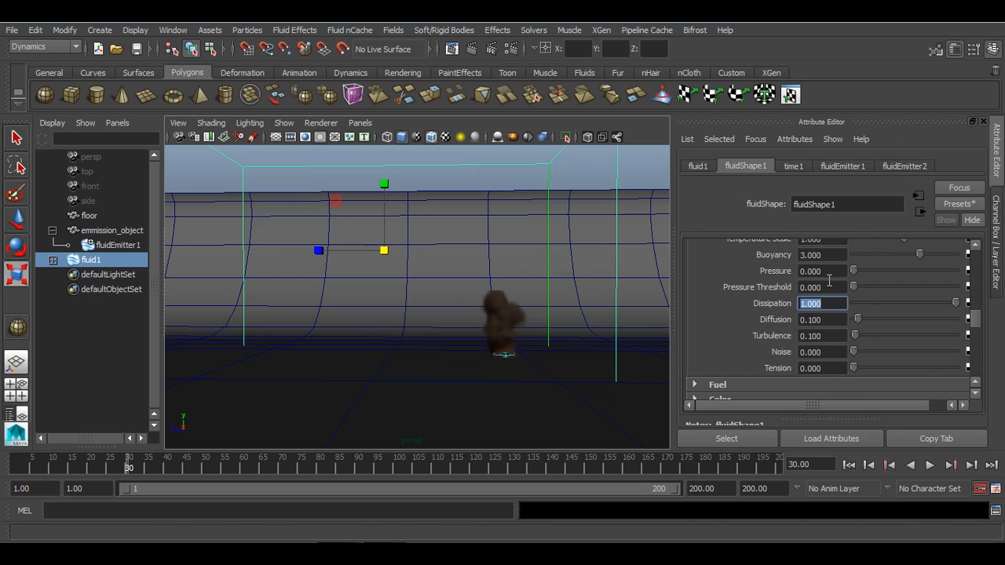
# Step: Set the container's Fuel Scale to 4 and Reaction Speed to 0.5, and replay the simulation from the start
pyautogui.scroll(-3, 872, 328)
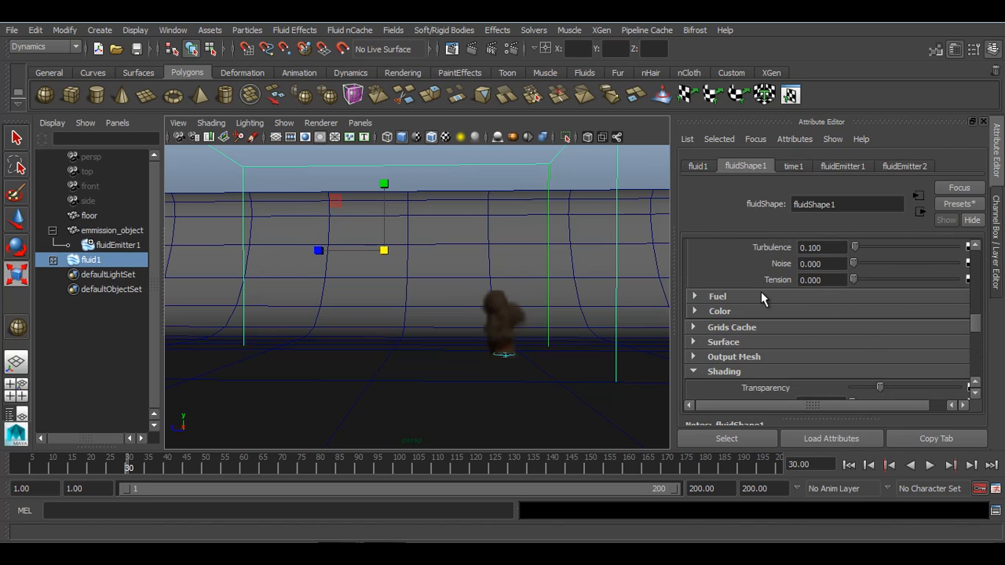
pyautogui.click(761, 294)
pyautogui.click(833, 314)
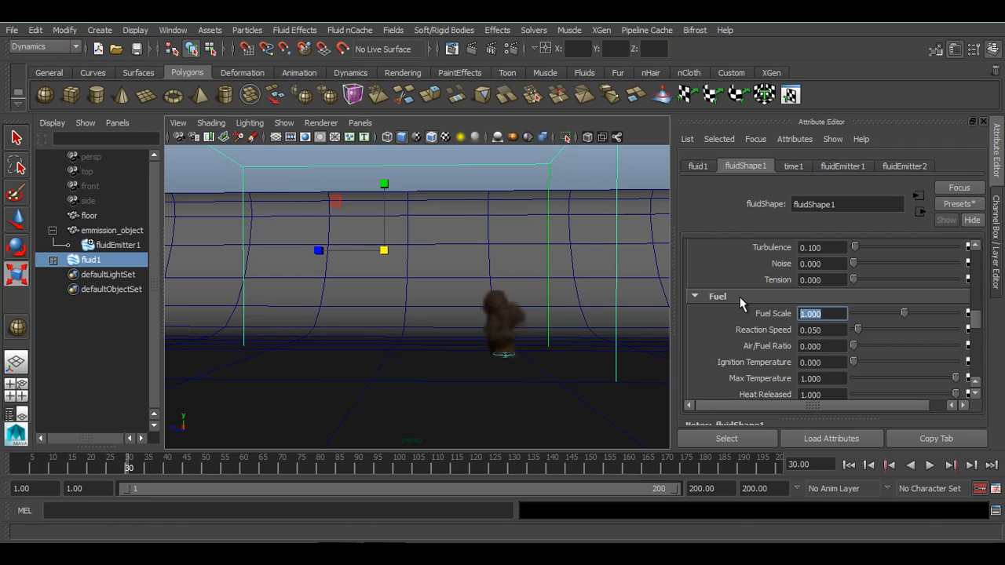
pyautogui.write('4')
pyautogui.click(833, 333)
pyautogui.doubleClick(832, 332)
pyautogui.write('0')
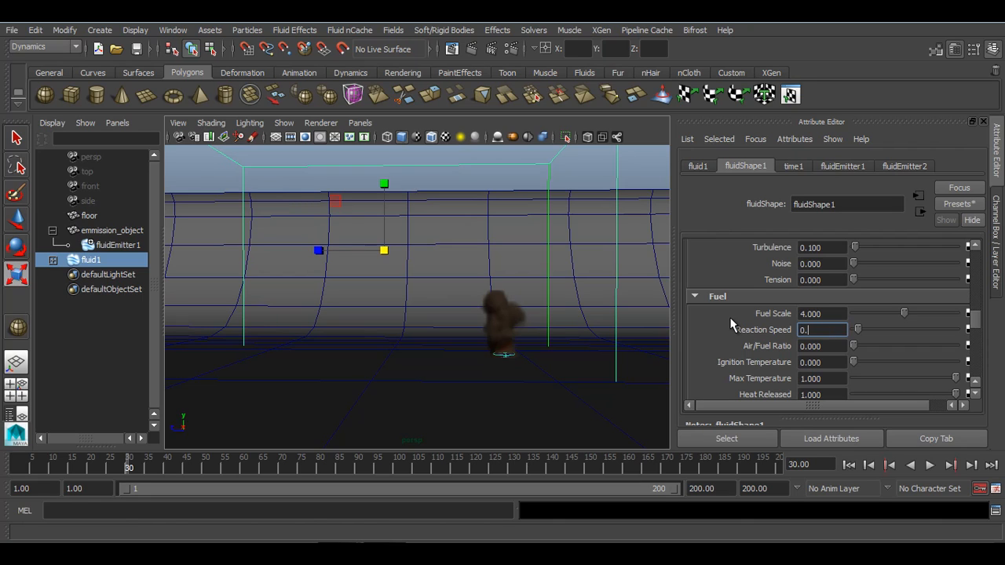
pyautogui.write('.5')
pyautogui.press('Return')
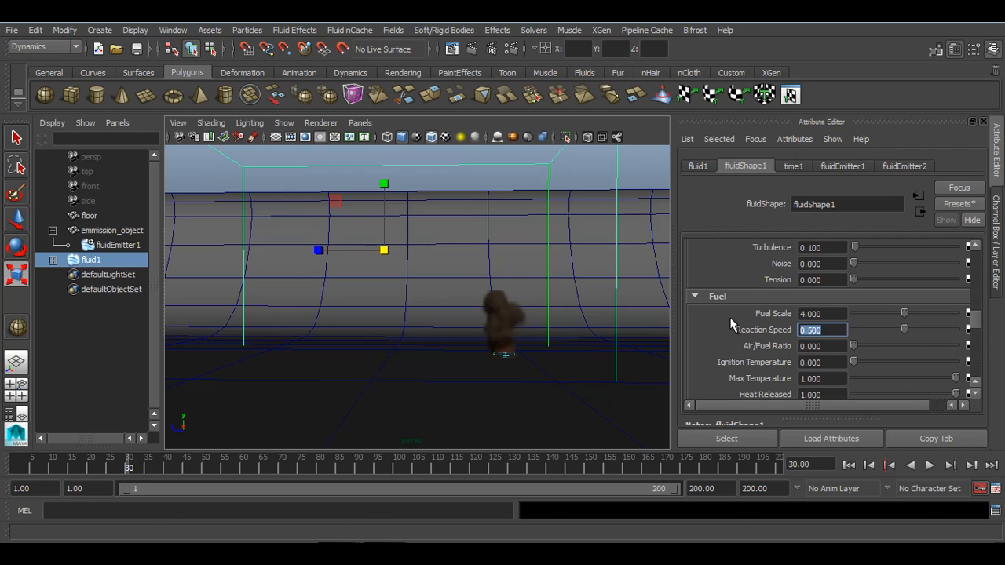
pyautogui.click(849, 465)
pyautogui.click(930, 465)
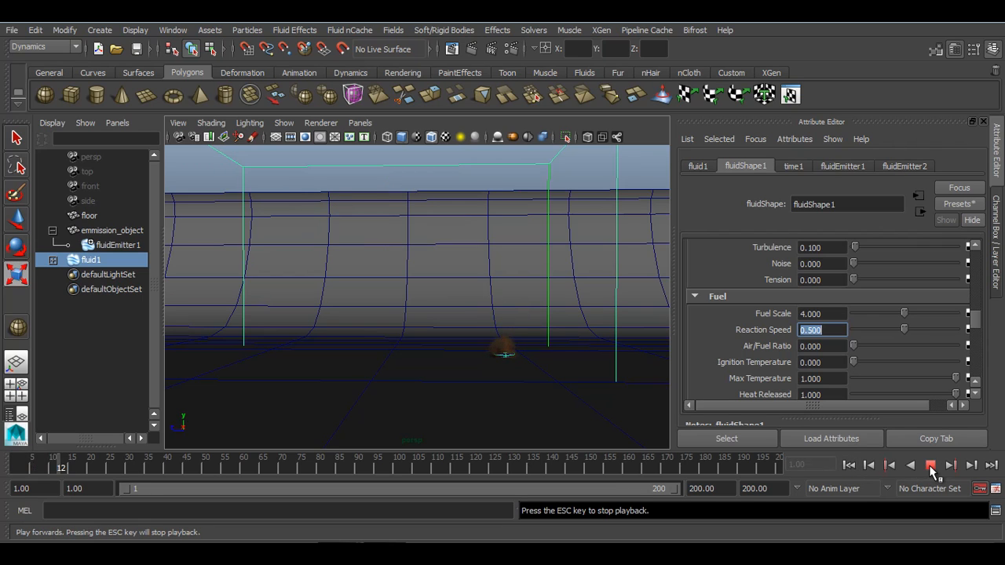
pyautogui.click(930, 465)
# Step: Set the fluid container's Base Resolution to 60 and preview the simulation from the start
pyautogui.scroll(15, 842, 283)
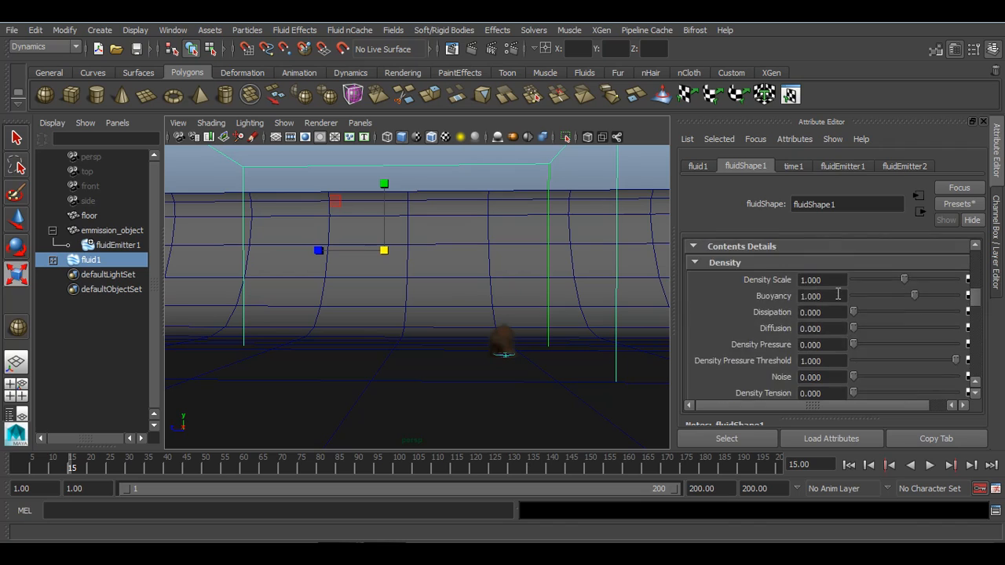
pyautogui.scroll(5, 826, 289)
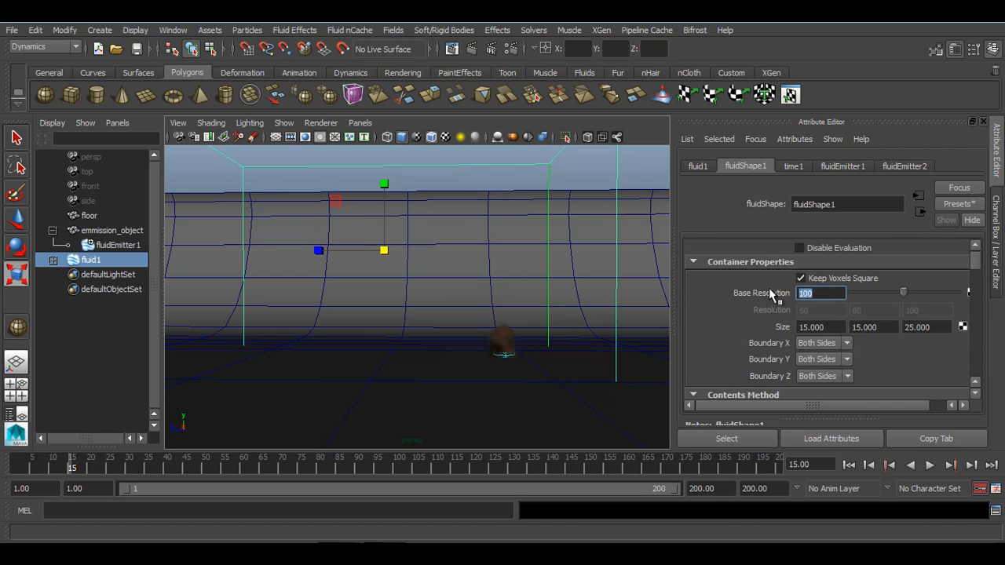
pyautogui.write('60')
pyautogui.press('Return')
pyautogui.click(849, 465)
pyautogui.click(930, 465)
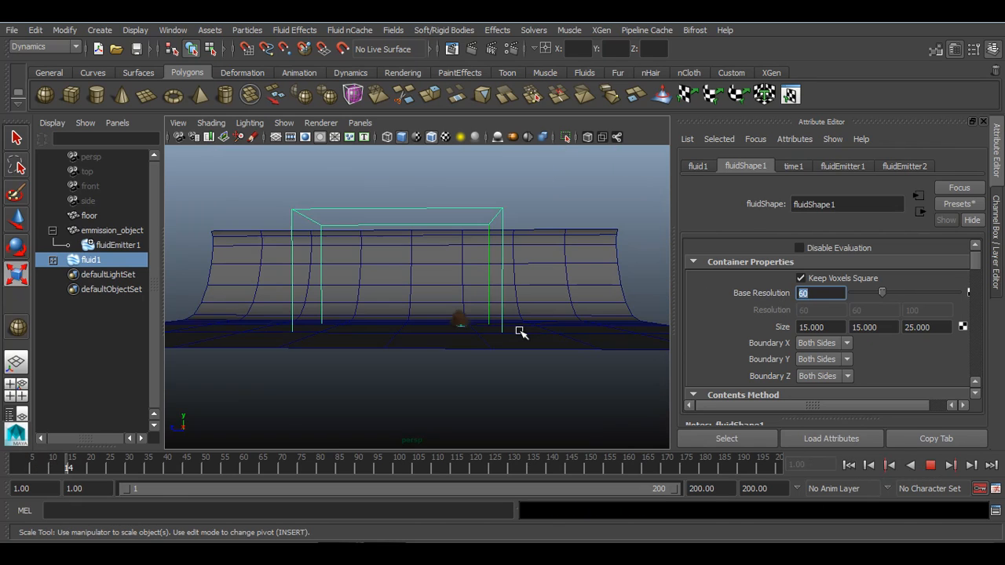
pyautogui.scroll(2, 514, 336)
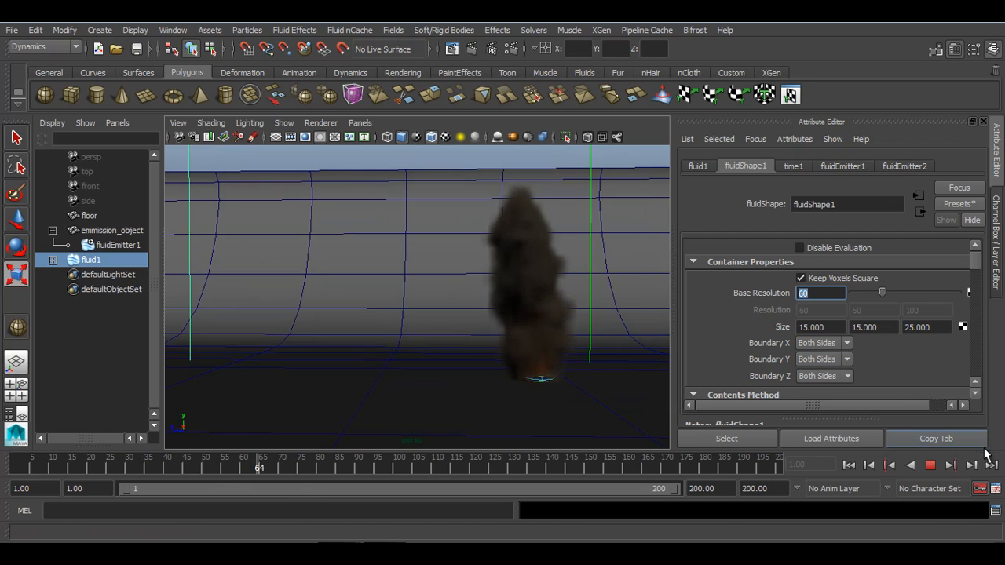
pyautogui.click(921, 466)
# Step: Try a Light Released value of 1, followed by 5, in the container's Fuel settings
pyautogui.scroll(-6, 876, 315)
pyautogui.scroll(-10, 876, 315)
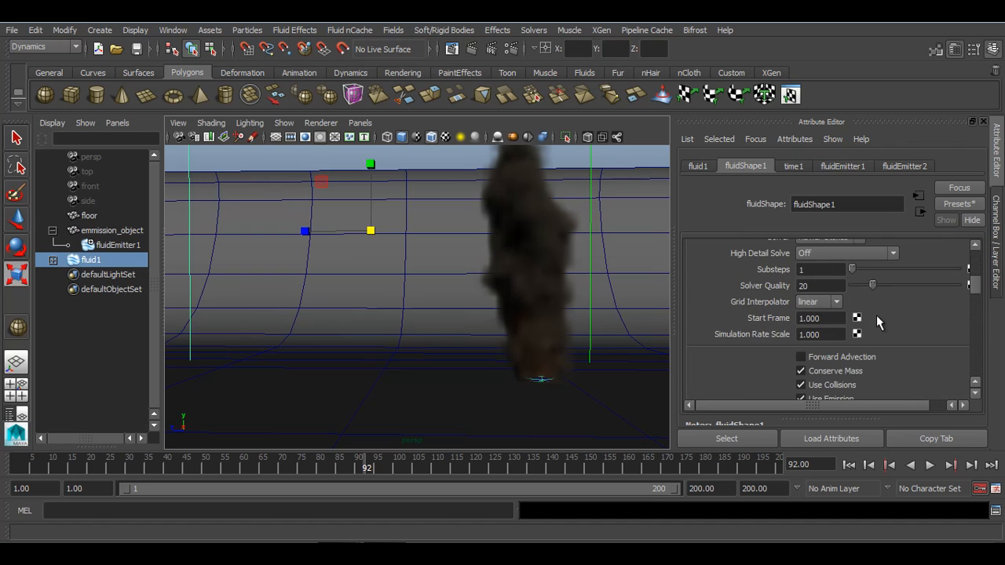
pyautogui.scroll(-8, 876, 315)
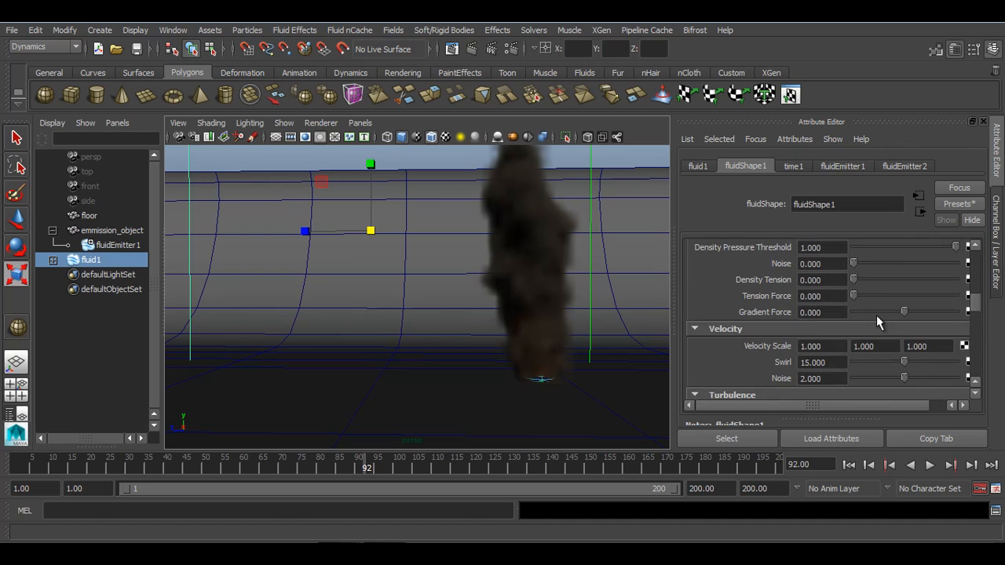
pyautogui.scroll(-4, 876, 315)
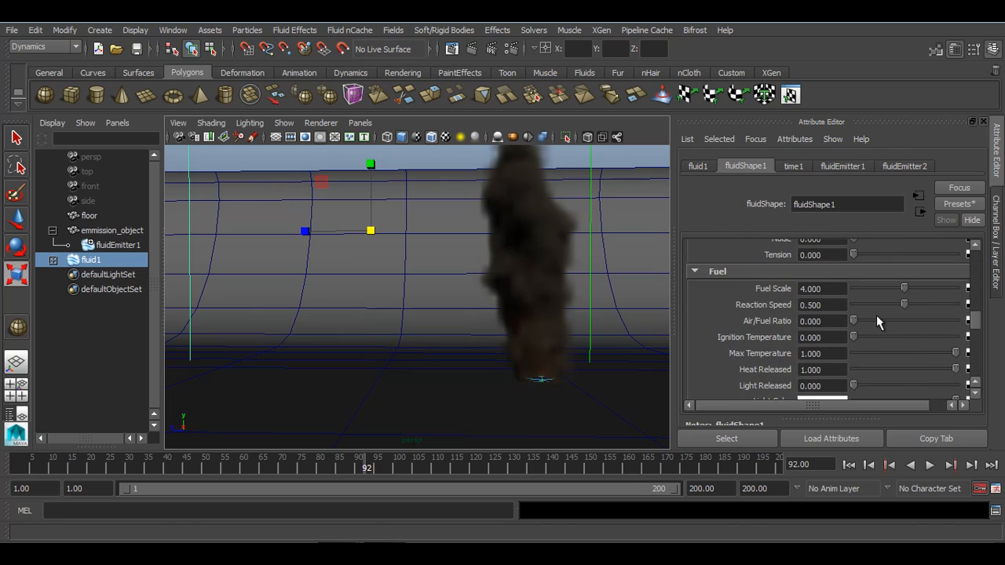
pyautogui.click(829, 342)
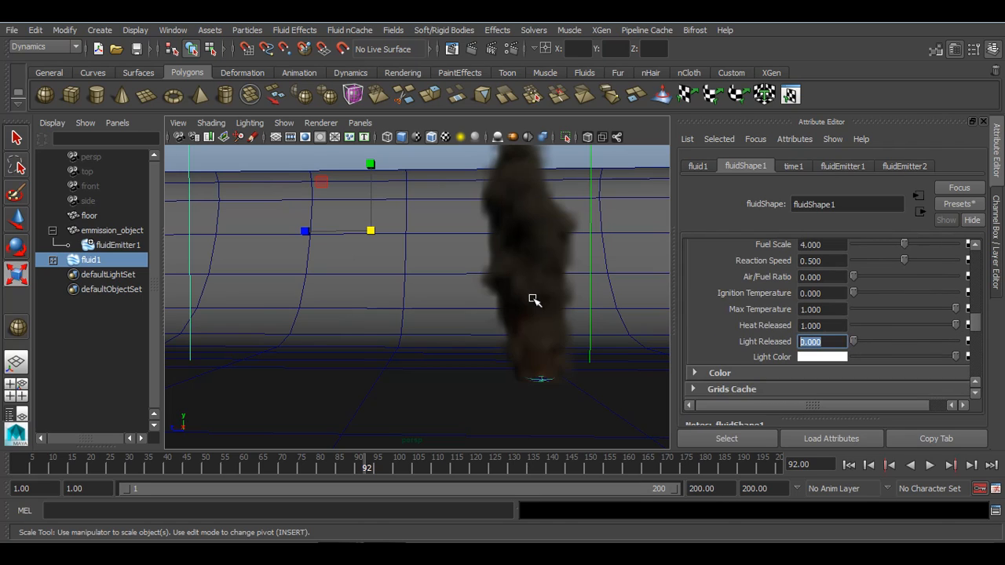
pyautogui.write('1')
pyautogui.press('Return')
pyautogui.write('5')
pyautogui.press('Return')
# Step: Give the fuel's Light Color an orange of hue 41.455, saturation 0.747 and value 0.911, and set Light Released to 1
pyautogui.click(817, 357)
pyautogui.moveTo(771, 309); pyautogui.dragTo(771, 308)
pyautogui.moveTo(793, 259); pyautogui.dragTo(795, 256)
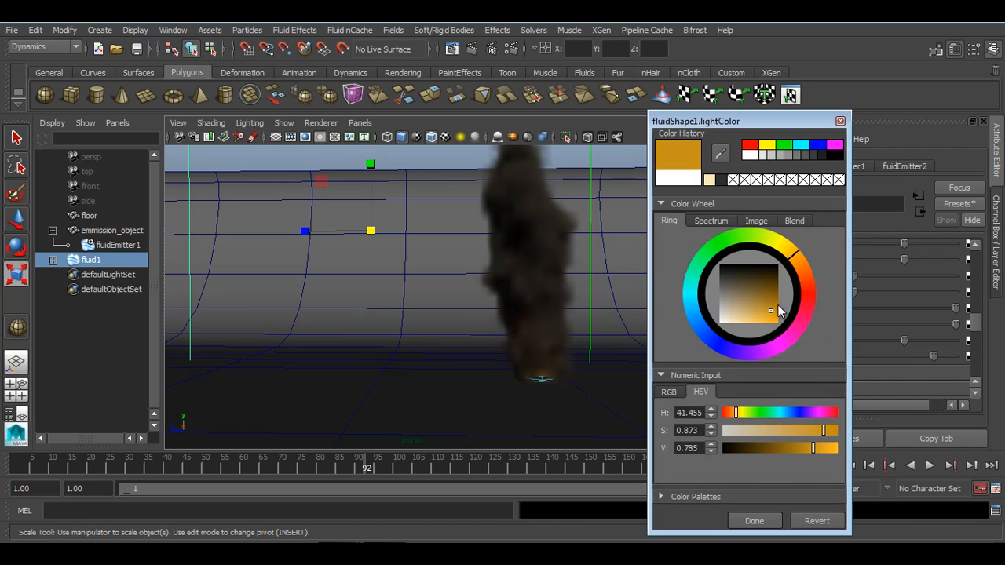
pyautogui.click(775, 323)
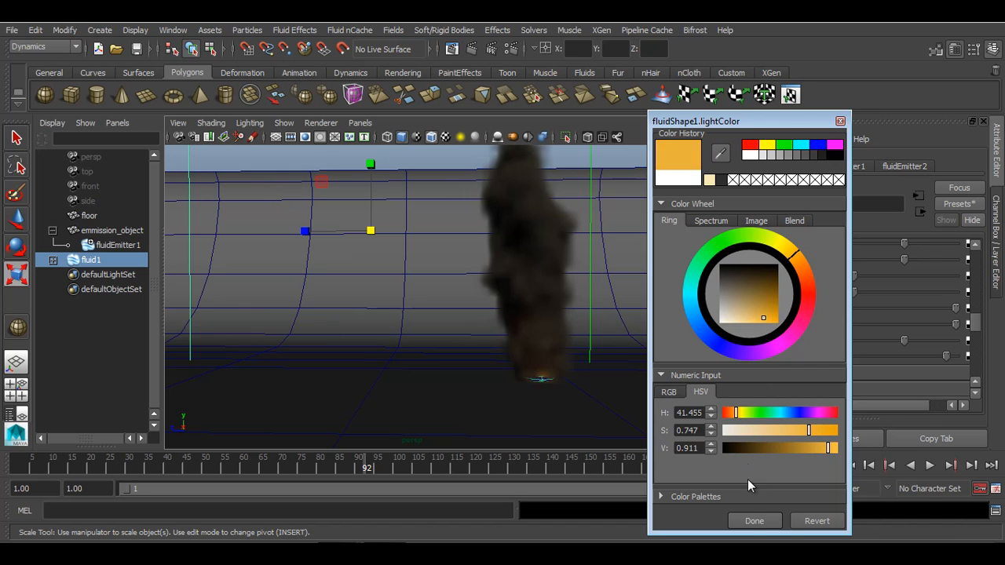
pyautogui.click(754, 520)
pyautogui.write('1')
pyautogui.press('Return')
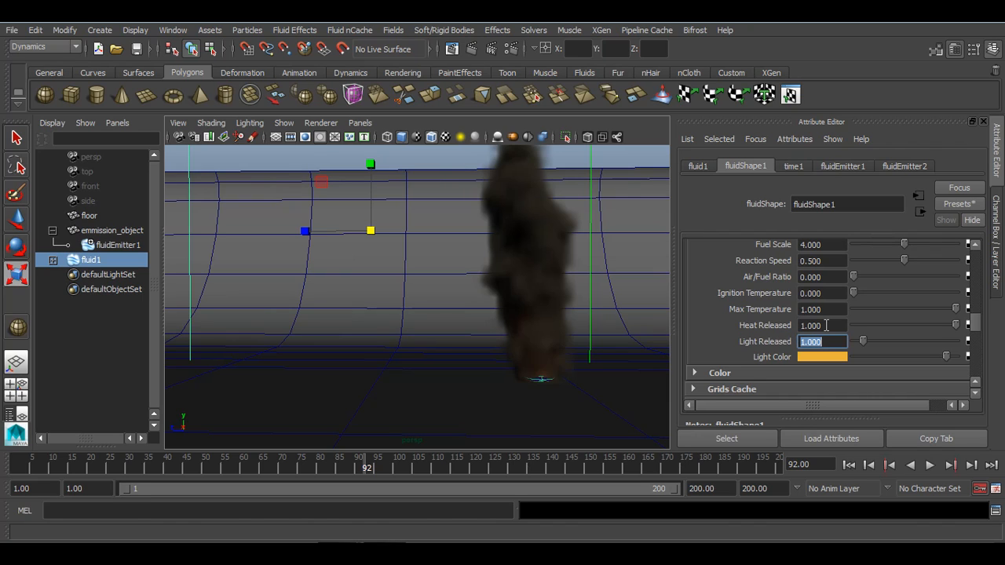
# Step: Darken the container's fluid light color to a grey-brown of hue 41.455, saturation 0.139 and value 0.253
pyautogui.scroll(-2, 826, 325)
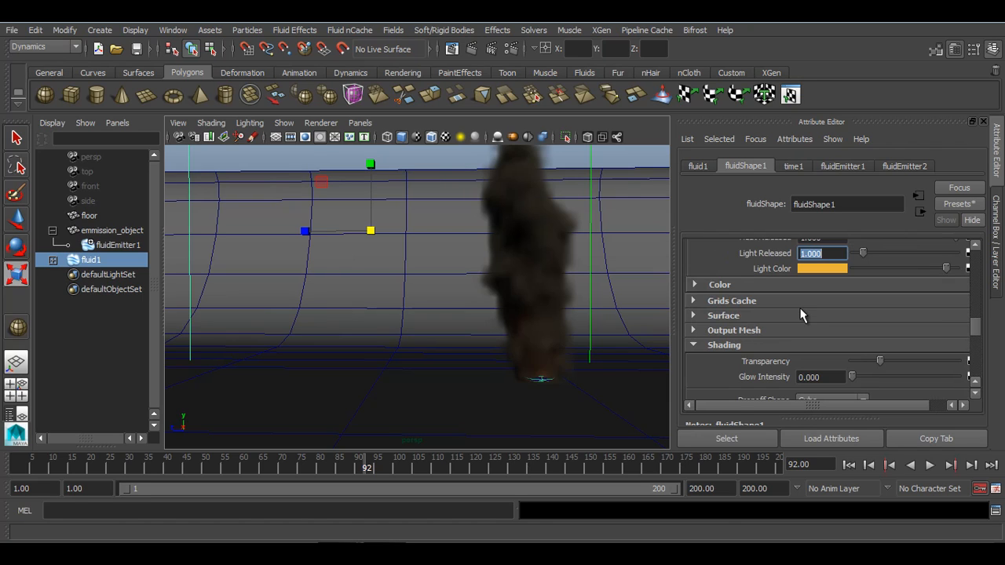
pyautogui.scroll(-12, 801, 314)
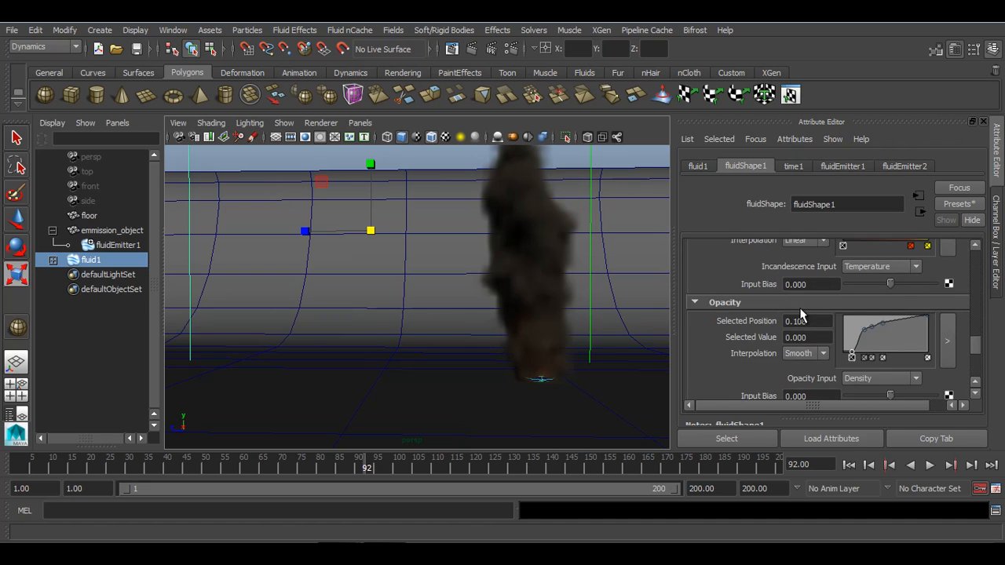
pyautogui.scroll(-1, 801, 314)
pyautogui.click(804, 314)
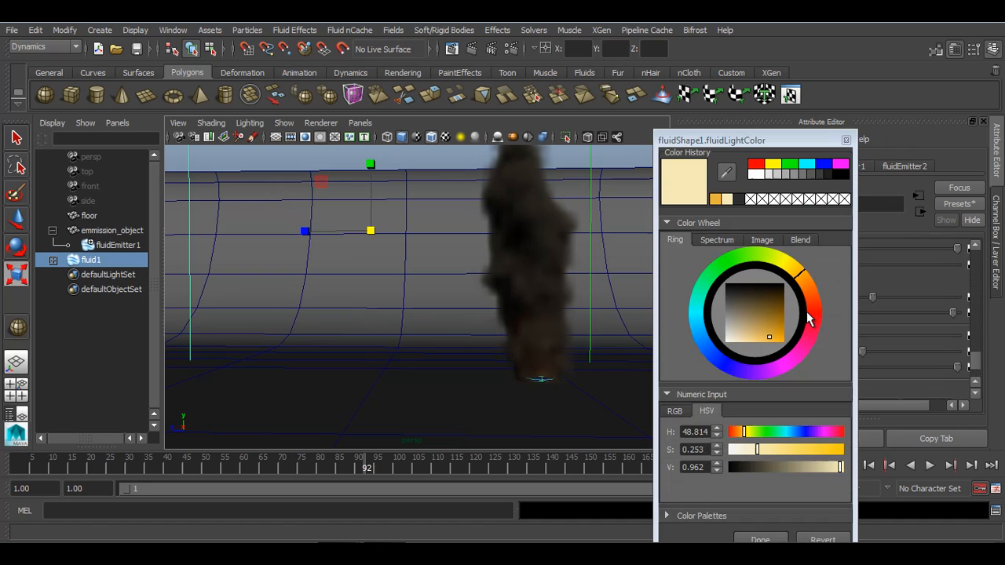
pyautogui.click(745, 312)
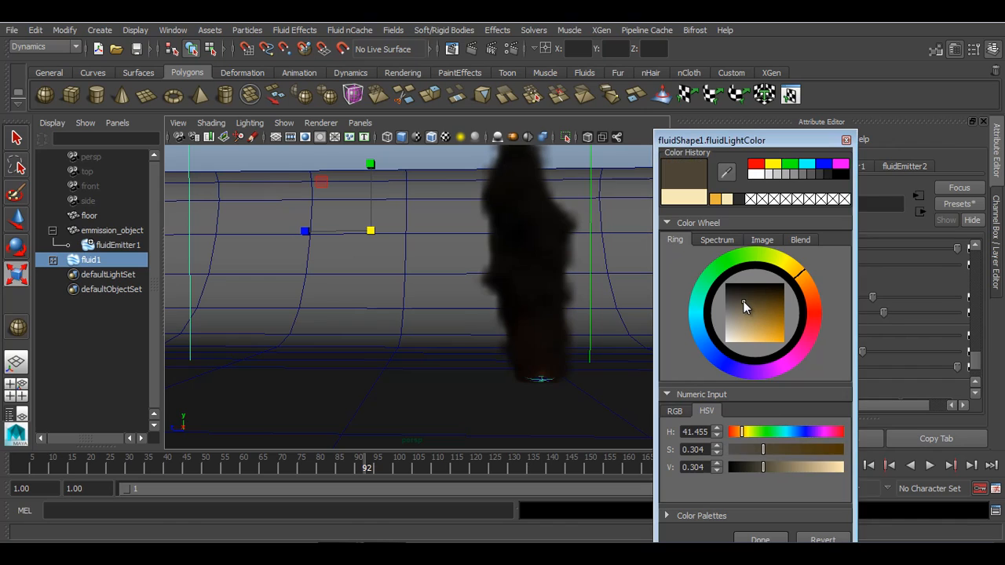
pyautogui.moveTo(746, 313)
pyautogui.mouseDown()
pyautogui.moveTo(734, 306)
pyautogui.moveTo(743, 332)
pyautogui.moveTo(721, 355)
pyautogui.moveTo(741, 313)
pyautogui.moveTo(733, 298)
pyautogui.mouseUp()
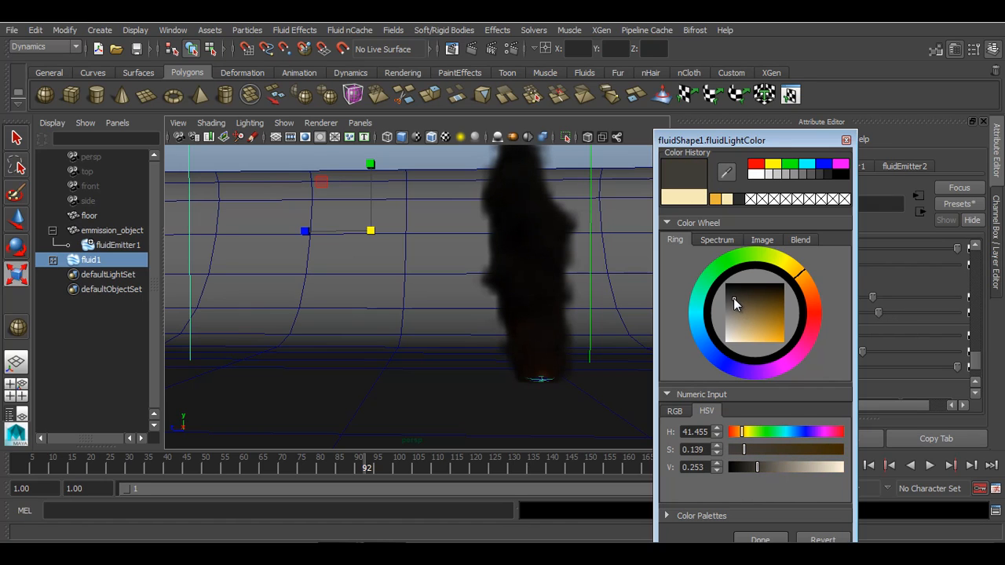
# Step: Accept the fluid's light colour and shift the orange and yellow incandescence markers toward the dark end, placing yellow at position 0.809
pyautogui.click(761, 538)
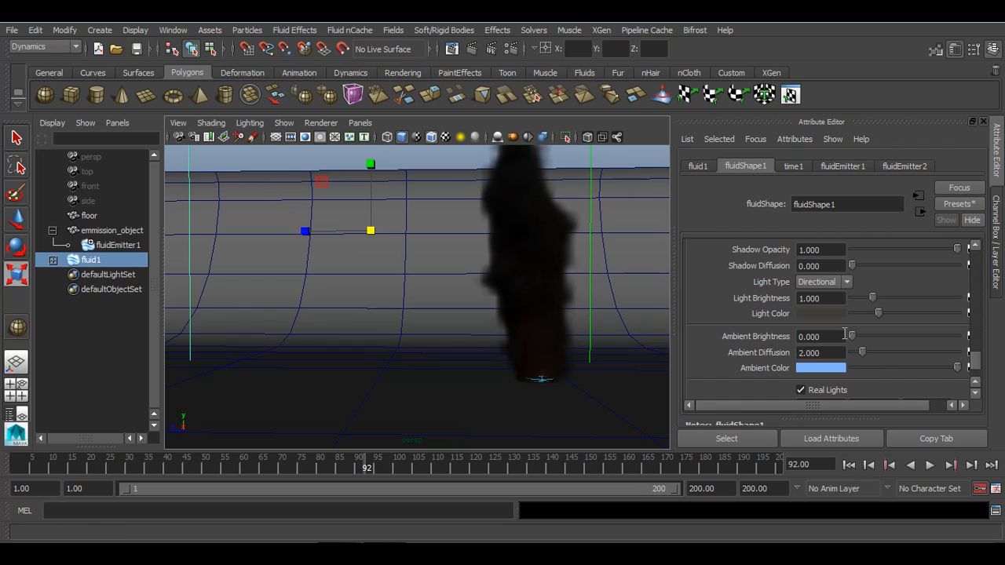
pyautogui.scroll(2, 843, 333)
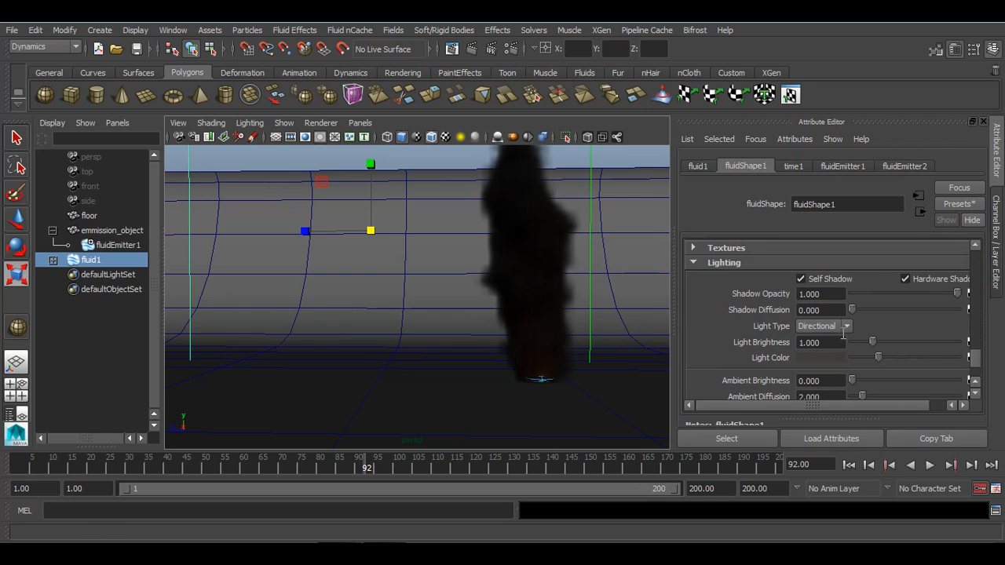
pyautogui.scroll(8, 843, 333)
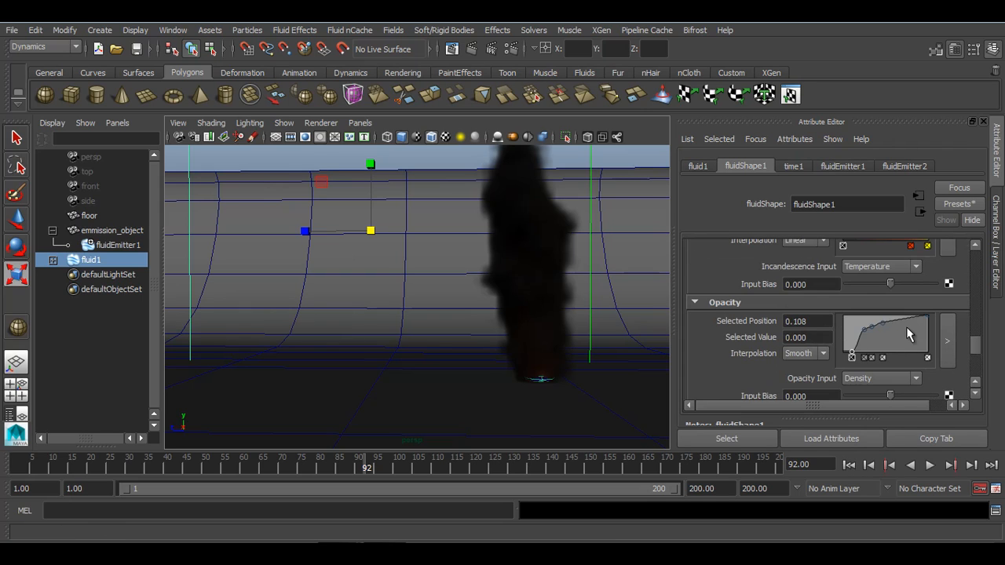
pyautogui.scroll(2, 909, 336)
pyautogui.click(911, 258)
pyautogui.moveTo(908, 262)
pyautogui.mouseDown()
pyautogui.moveTo(885, 264)
pyautogui.moveTo(922, 259)
pyautogui.moveTo(911, 259)
pyautogui.mouseUp()
# Step: Add a marker at the bright end of the incandescence ramp and colour it soft yellow, HSV 54.197, 0.734, 0.975
pyautogui.click(928, 277)
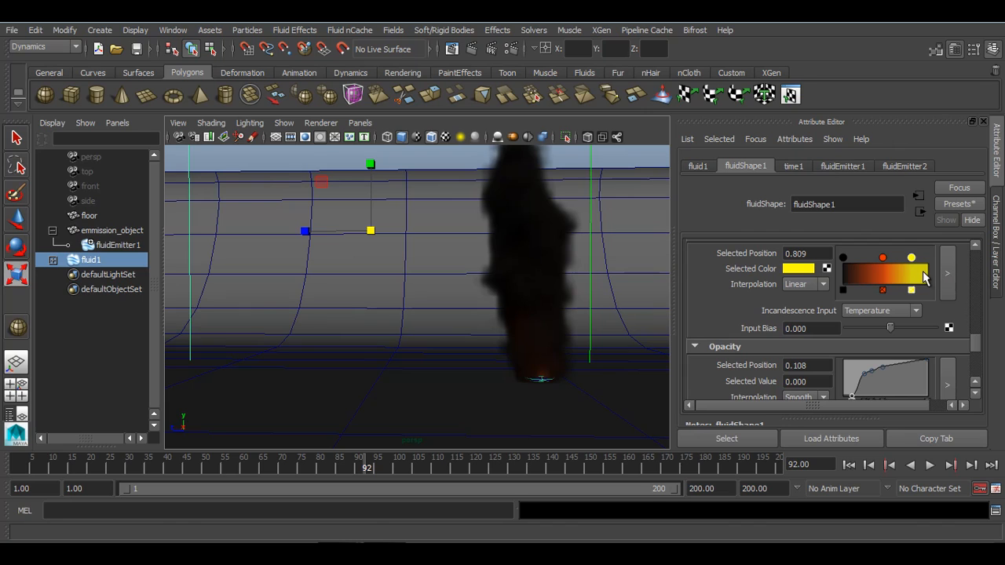
pyautogui.click(804, 270)
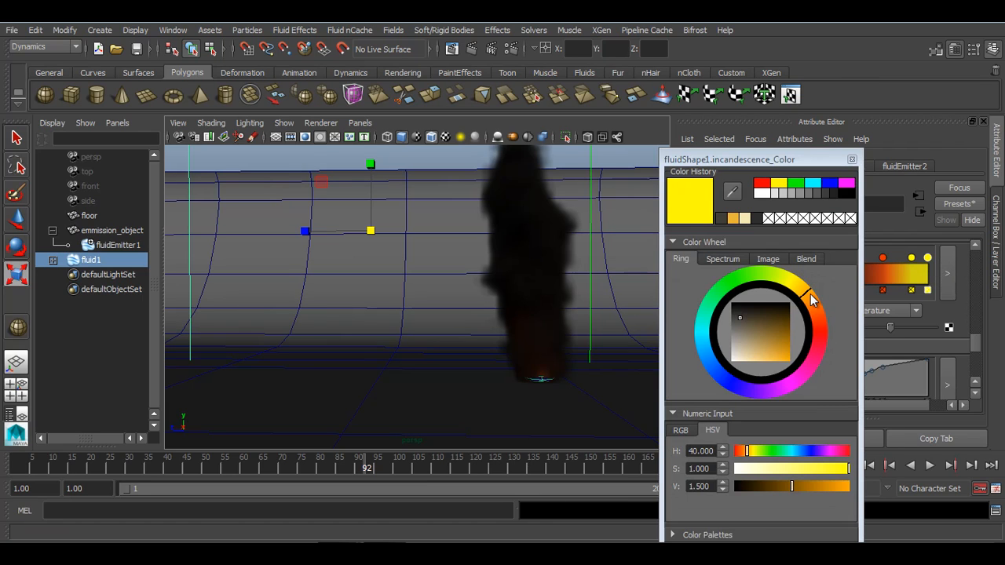
pyautogui.moveTo(809, 299); pyautogui.dragTo(796, 294)
pyautogui.moveTo(780, 343)
pyautogui.mouseDown()
pyautogui.moveTo(758, 358)
pyautogui.moveTo(774, 359)
pyautogui.mouseUp()
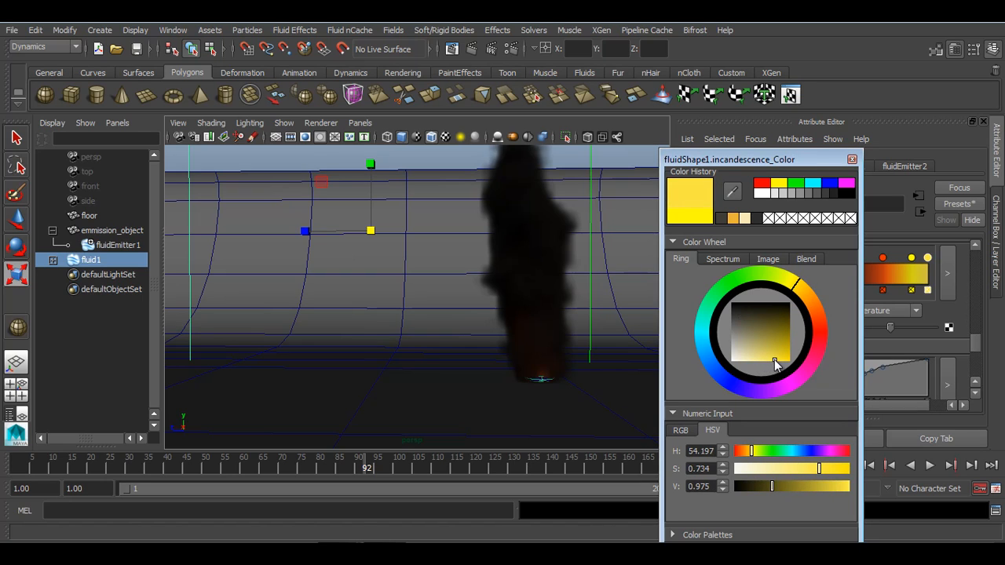
pyautogui.moveTo(749, 161); pyautogui.dragTo(727, 43)
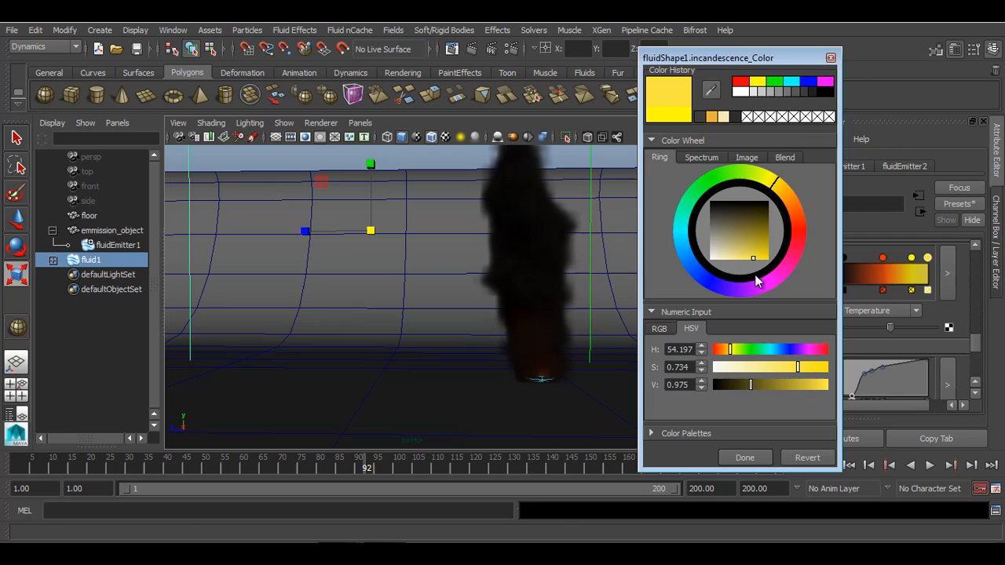
pyautogui.click(740, 459)
# Step: Add a dark red marker at position 0.200 on the incandescence ramp and play the simulation from the first frame
pyautogui.moveTo(843, 257); pyautogui.dragTo(862, 275)
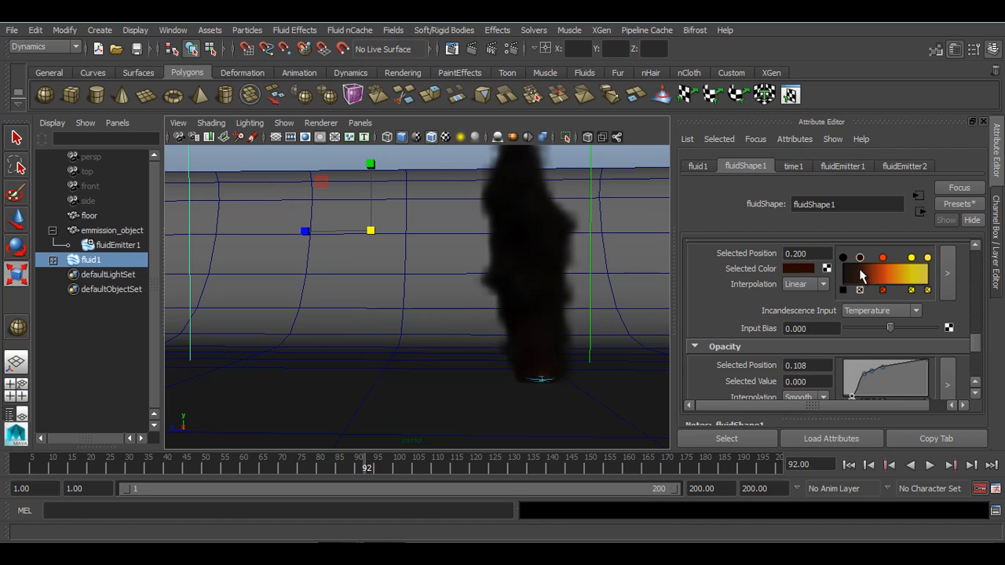
pyautogui.click(849, 464)
pyautogui.click(929, 465)
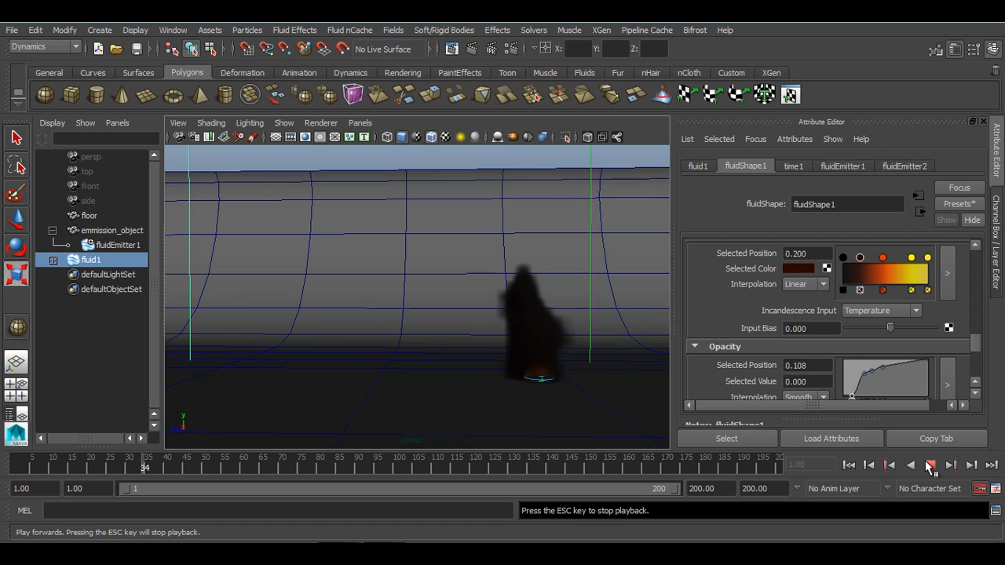
pyautogui.click(930, 466)
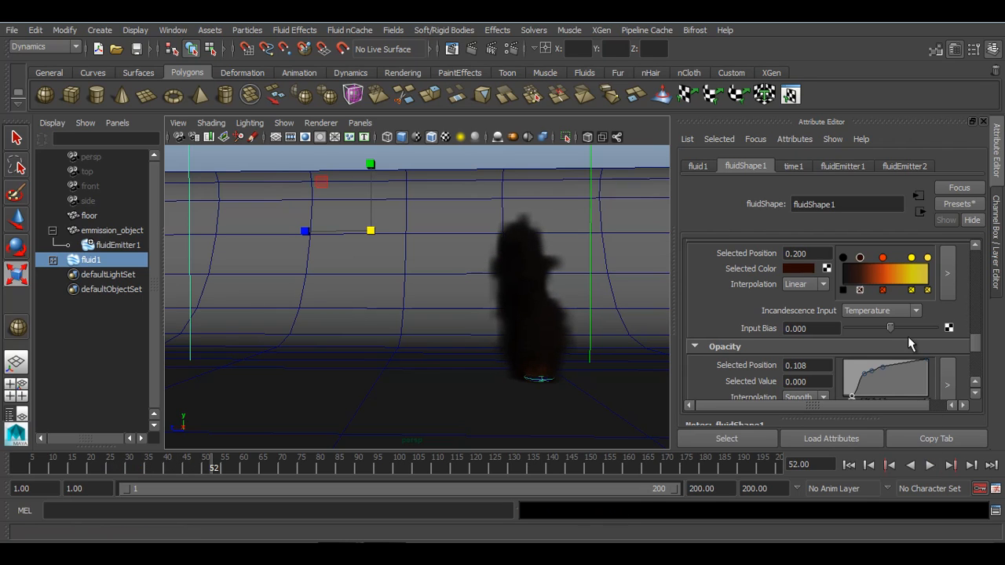
# Step: Set the fluid's Temperature Scale to 3 and replay the simulation from the first frame
pyautogui.scroll(-2, 893, 350)
pyautogui.scroll(10, 893, 349)
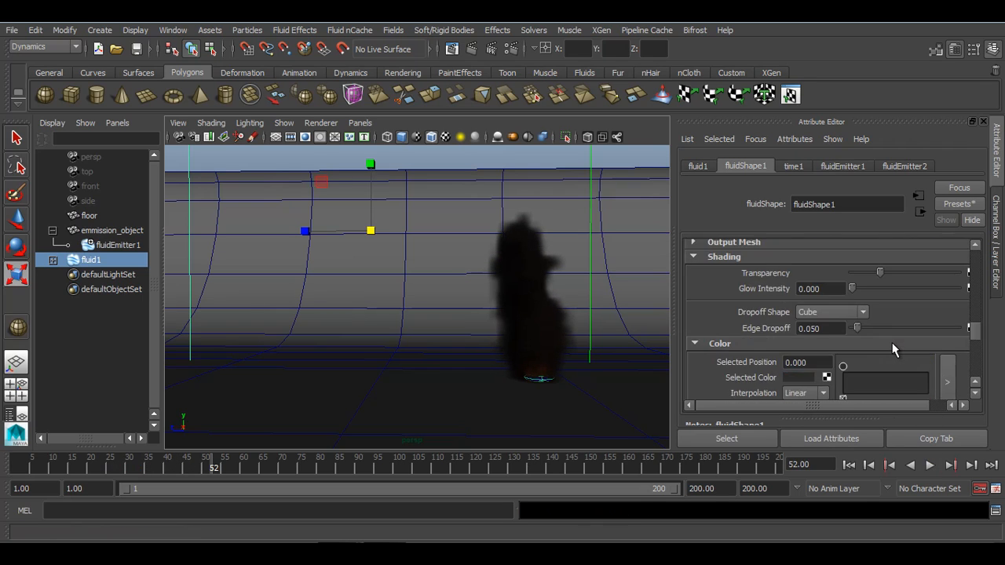
pyautogui.scroll(8, 892, 350)
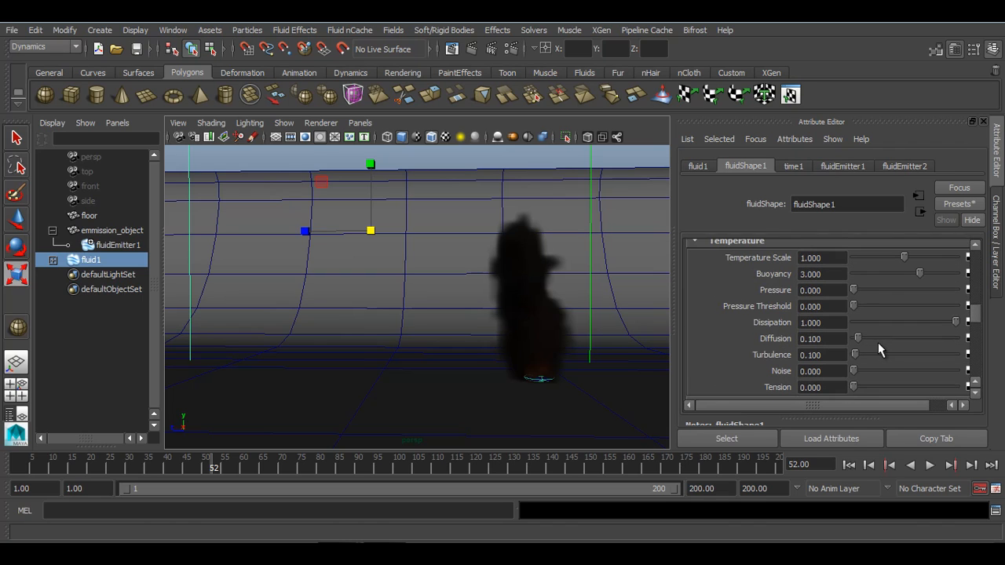
pyautogui.doubleClick(816, 258)
pyautogui.write('3')
pyautogui.press('Return')
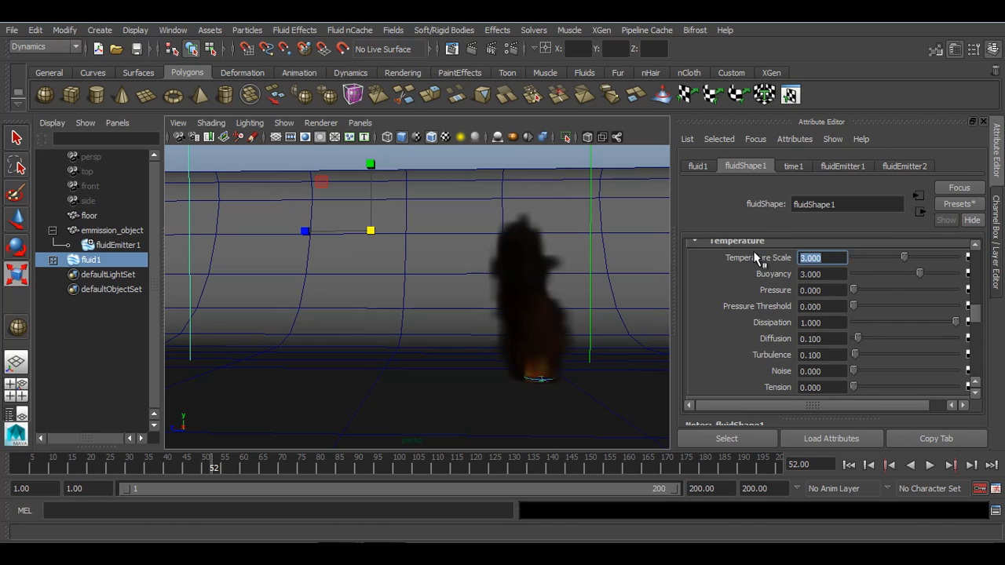
pyautogui.click(849, 465)
pyautogui.click(930, 465)
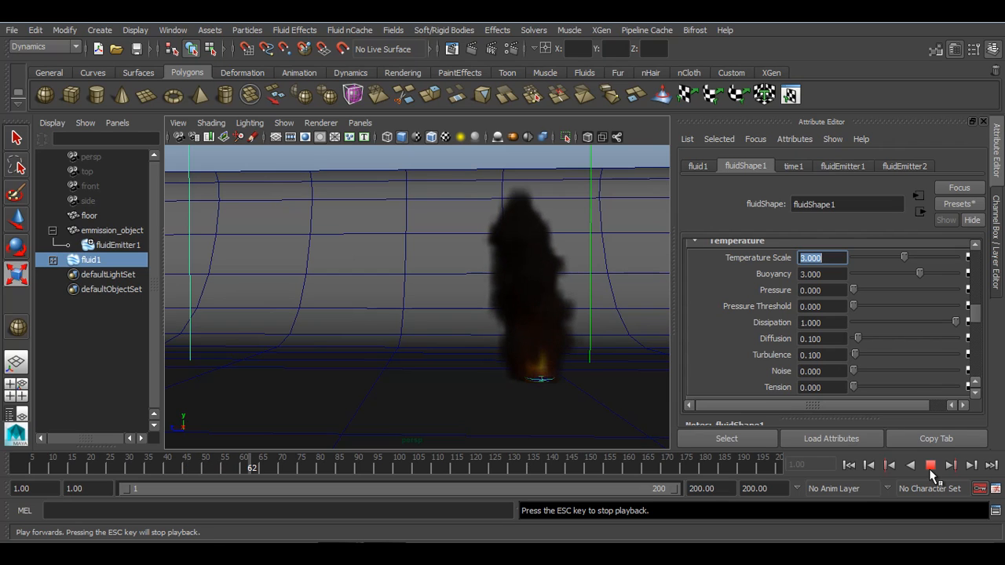
pyautogui.click(929, 468)
# Step: Add an Air field that affects the fluid container
pyautogui.keyDown('alt'); pyautogui.moveTo(337, 285); pyautogui.dragTo(460, 321); pyautogui.keyUp('alt')
pyautogui.keyDown('alt'); pyautogui.moveTo(464, 267); pyautogui.dragTo(474, 250); pyautogui.keyUp('alt')
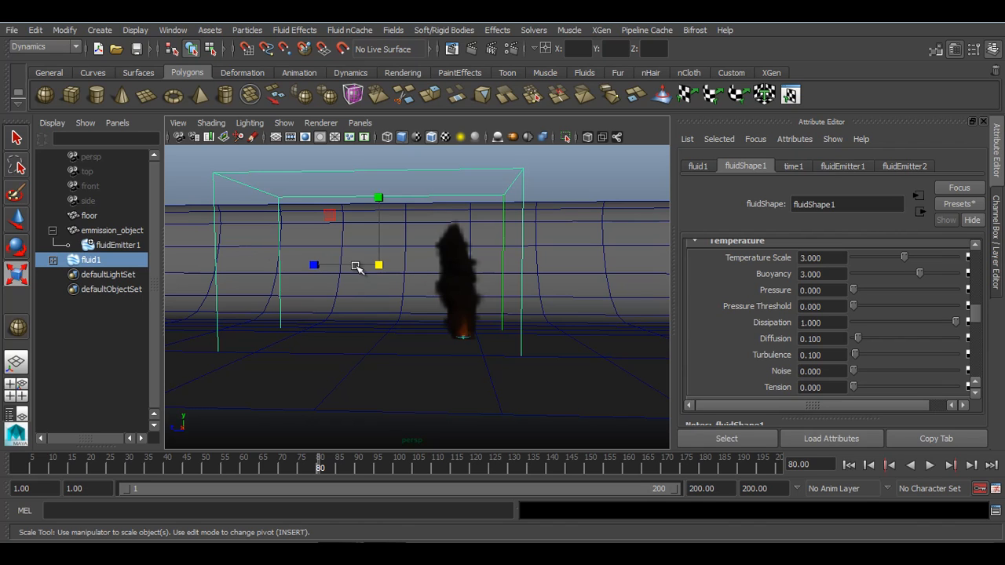
pyautogui.moveTo(550, 165); pyautogui.dragTo(507, 173)
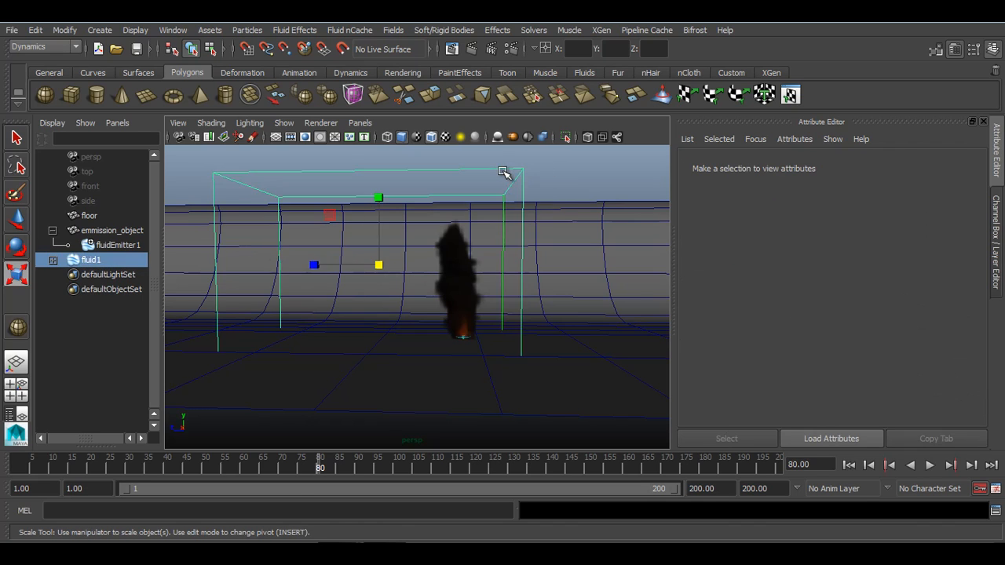
pyautogui.click(394, 30)
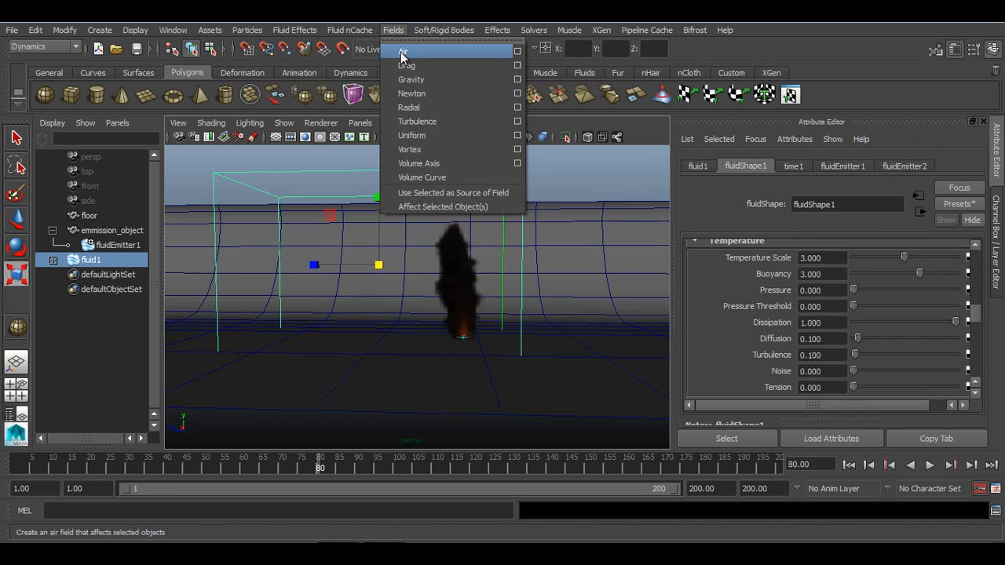
pyautogui.click(427, 52)
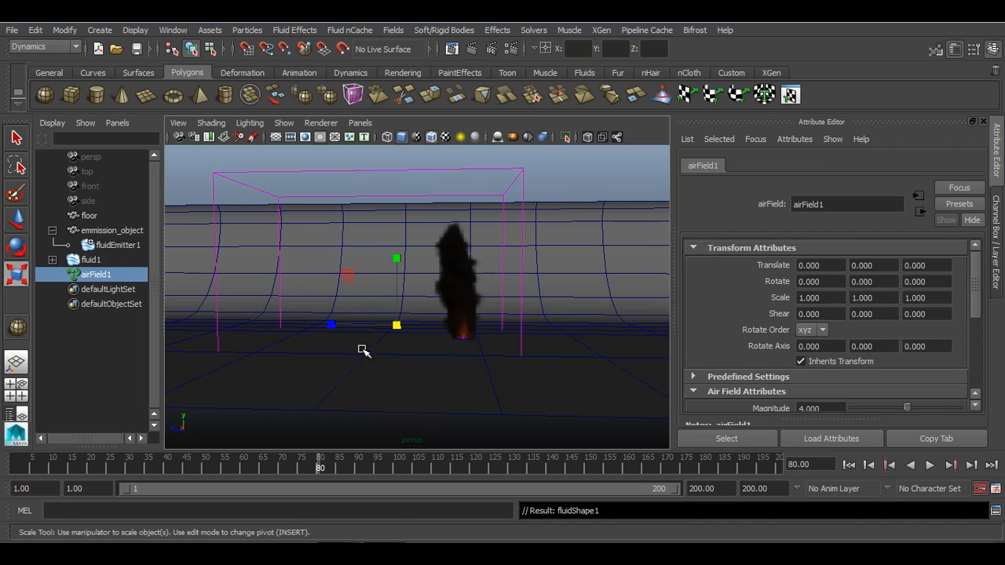
# Step: Move the air field up and outside the fluid container, to about Y 8.6 and Z -20.8
pyautogui.press('w')
pyautogui.moveTo(399, 259); pyautogui.dragTo(395, 206)
pyautogui.moveTo(332, 274); pyautogui.dragTo(507, 275)
pyautogui.moveTo(579, 206); pyautogui.dragTo(577, 180)
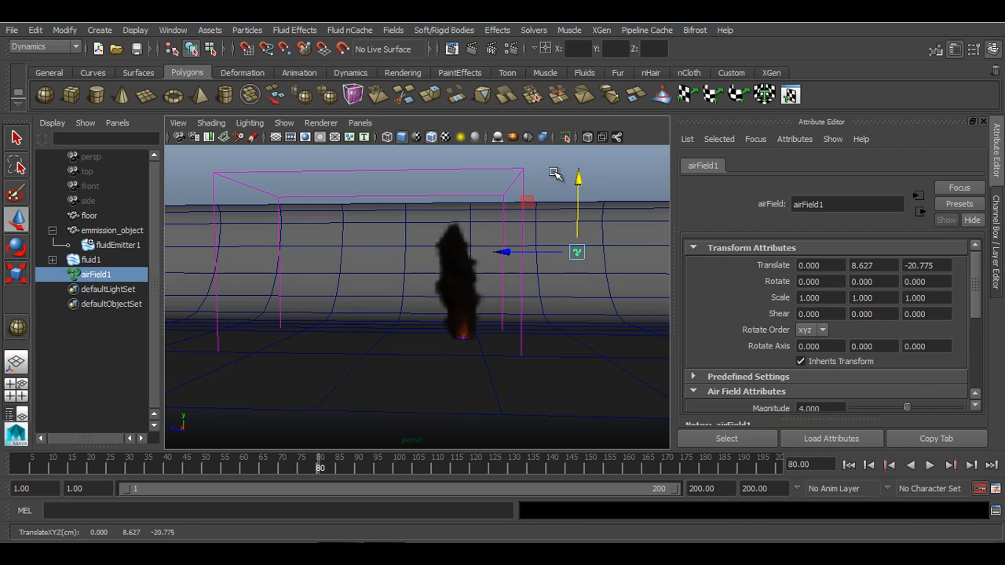
# Step: Set the air field's Direction Y to 0 and Direction Z to 1
pyautogui.click(995, 236)
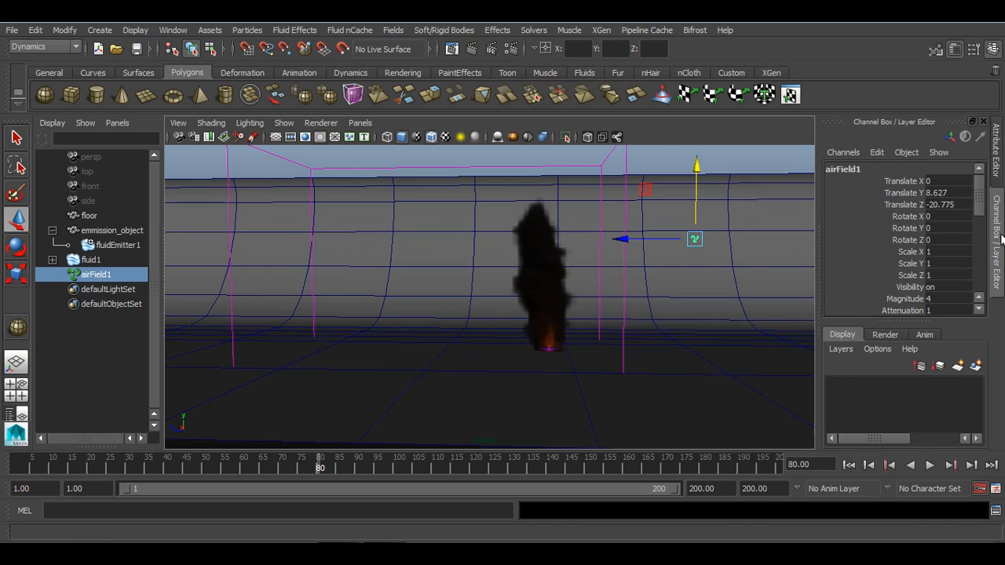
pyautogui.scroll(-2, 954, 259)
pyautogui.scroll(-6, 951, 254)
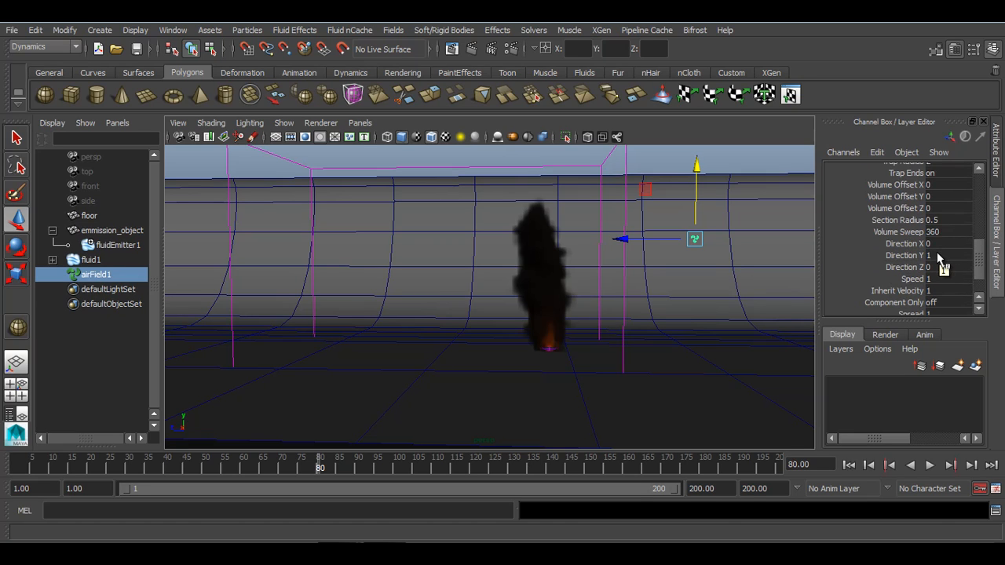
pyautogui.doubleClick(937, 255)
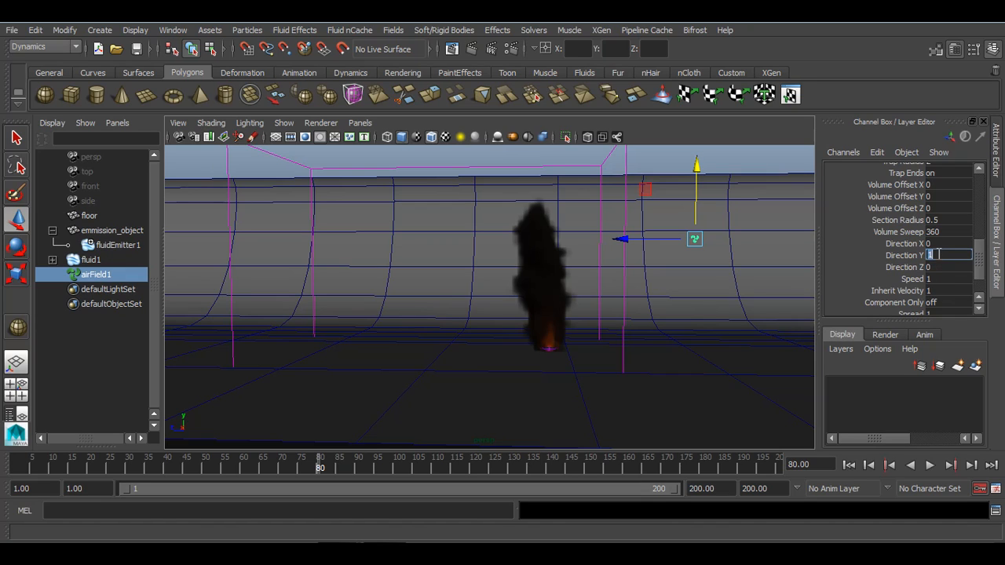
pyautogui.doubleClick(933, 267)
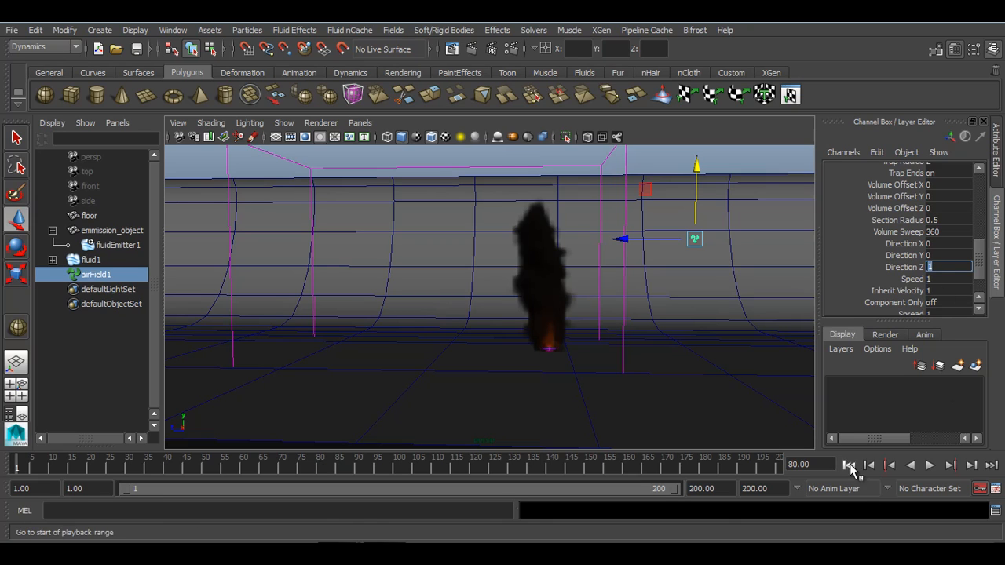
# Step: Play the simulation from the first frame to check how the new wind direction affects the smoke
pyautogui.click(849, 465)
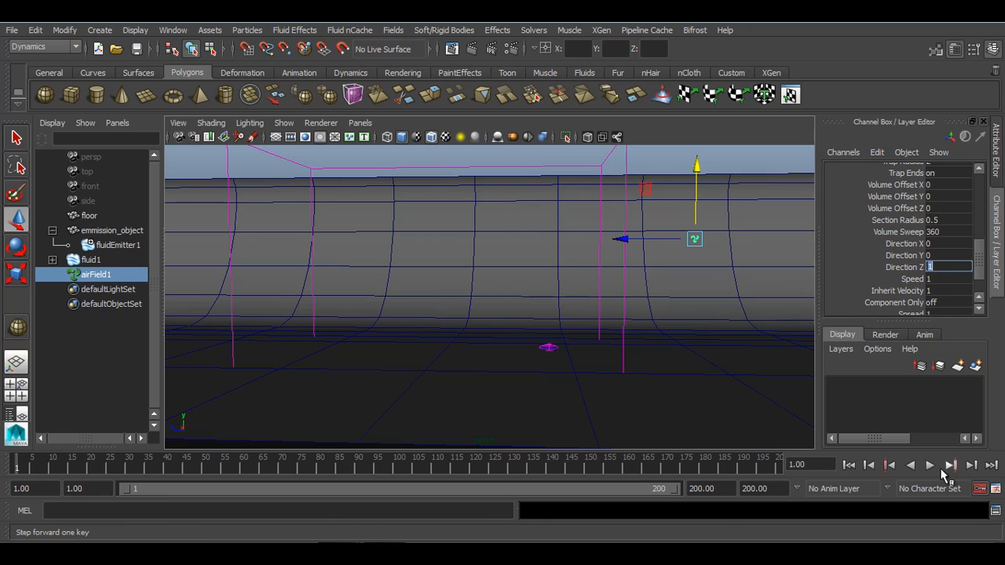
pyautogui.click(931, 466)
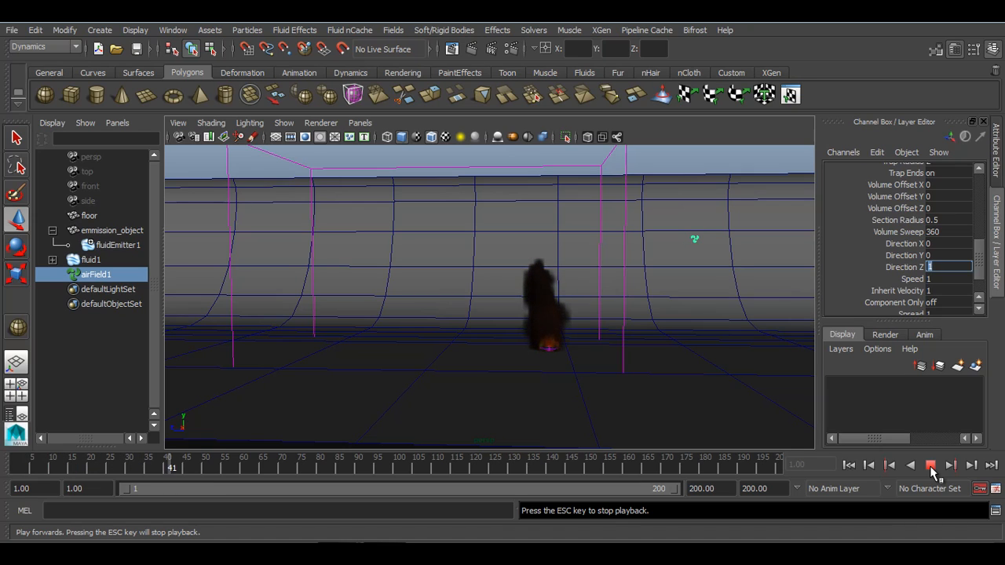
pyautogui.click(931, 466)
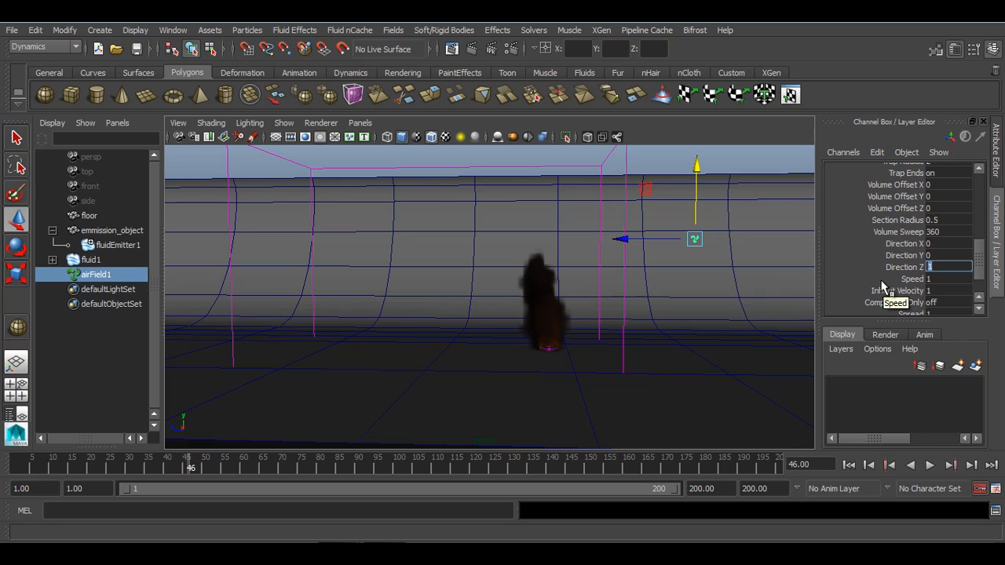
# Step: Set the air field's Magnitude to 10 and Max Distance to 100
pyautogui.scroll(3, 879, 279)
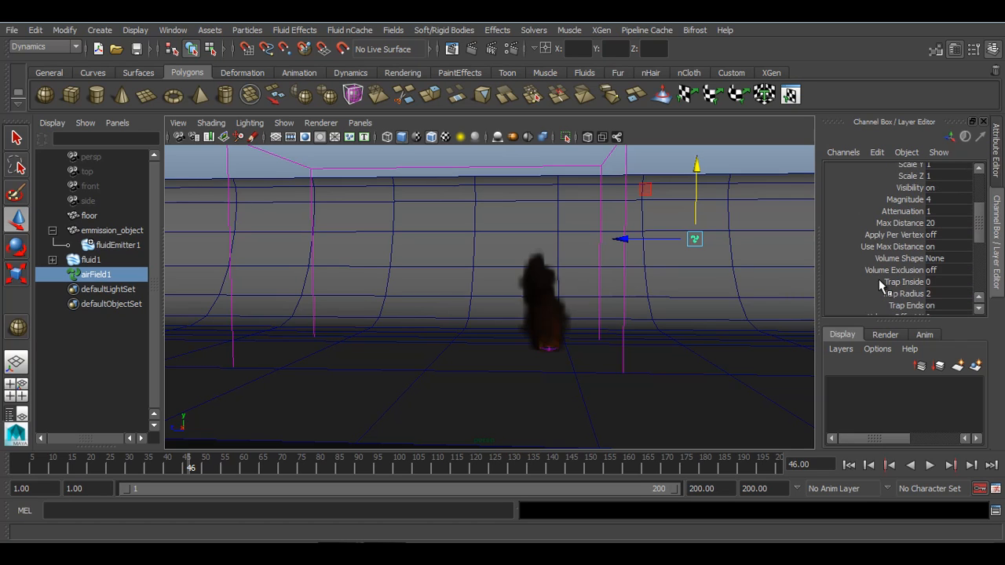
pyautogui.doubleClick(950, 201)
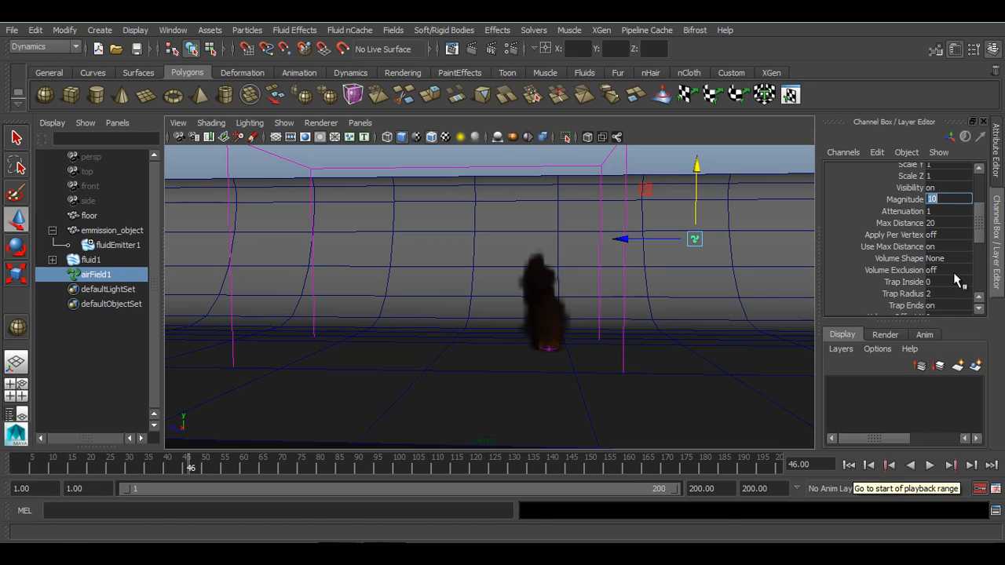
pyautogui.click(952, 222)
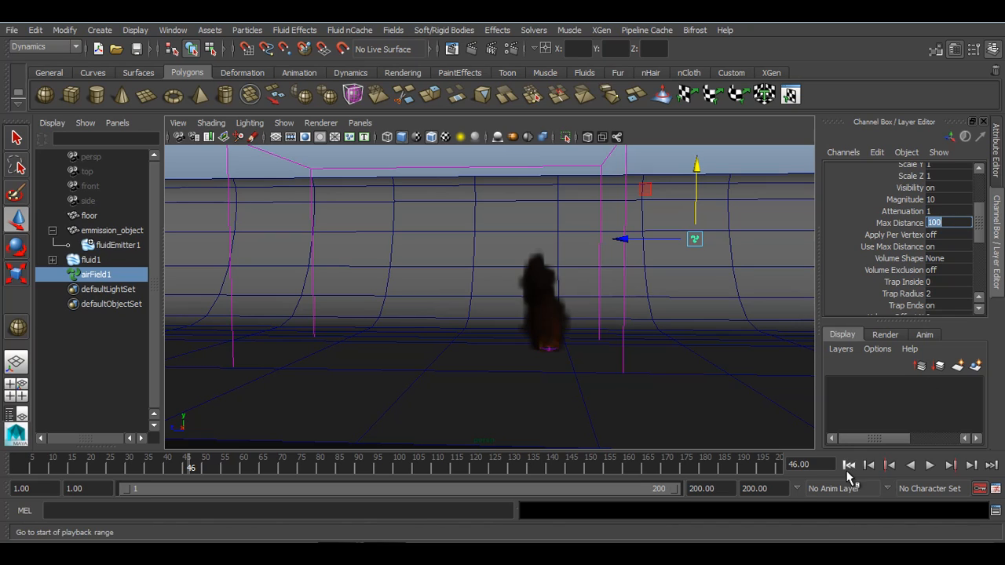
# Step: Replay the simulation from the first frame to check the stronger, longer-range wind on the smoke
pyautogui.click(849, 465)
pyautogui.click(930, 465)
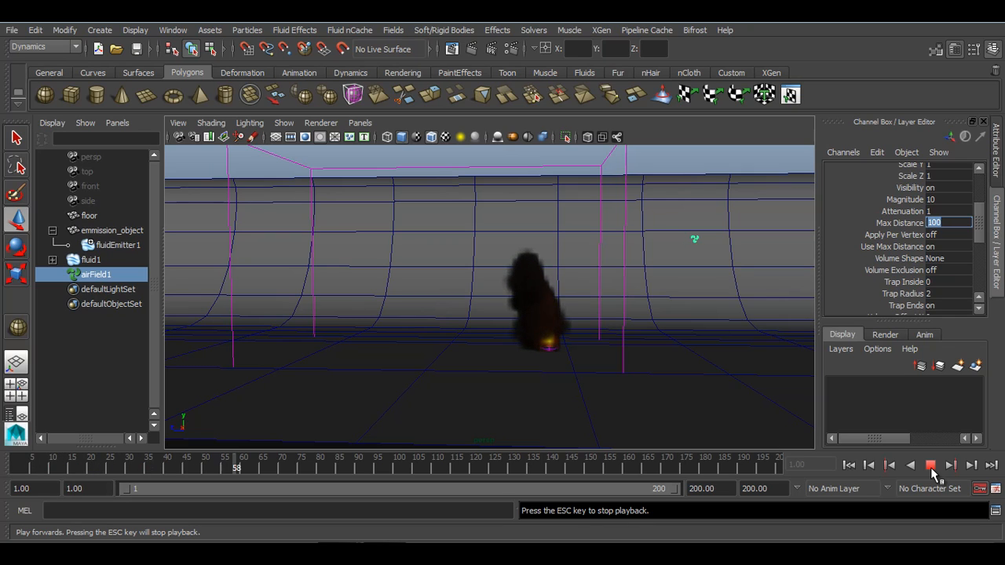
pyautogui.click(930, 465)
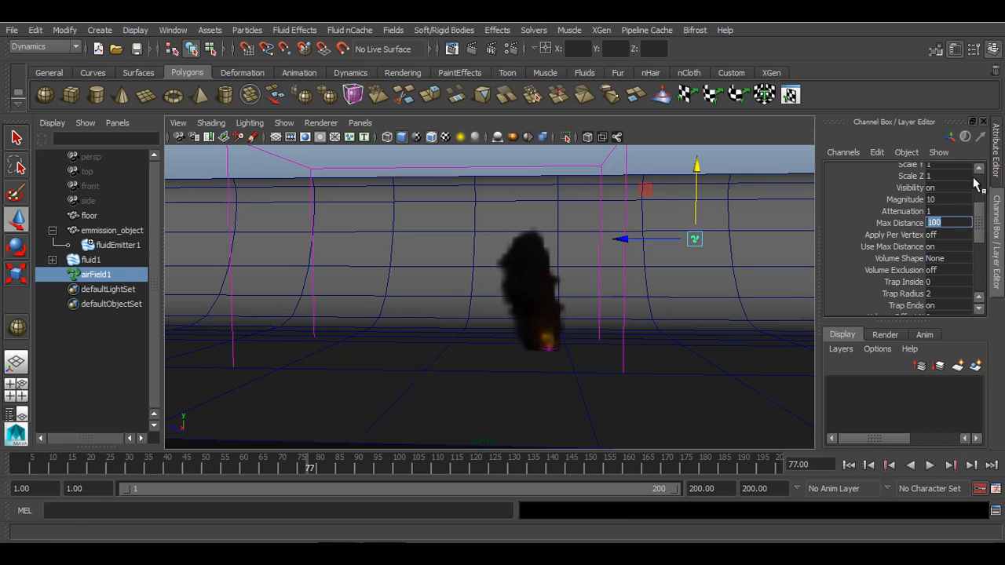
# Step: Set the air field's Magnitude to 25 and replay the simulation from the first frame
pyautogui.doubleClick(942, 200)
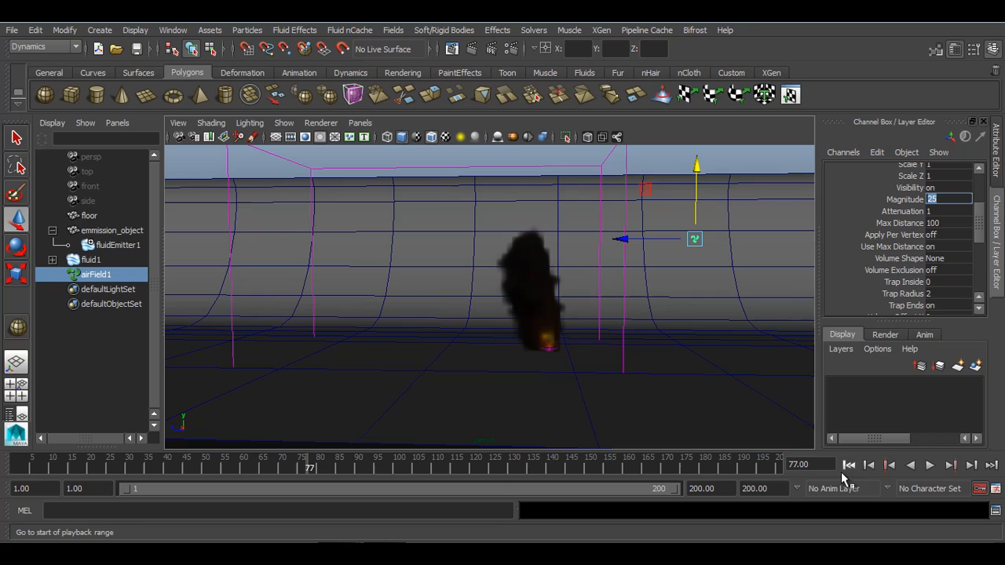
pyautogui.click(849, 465)
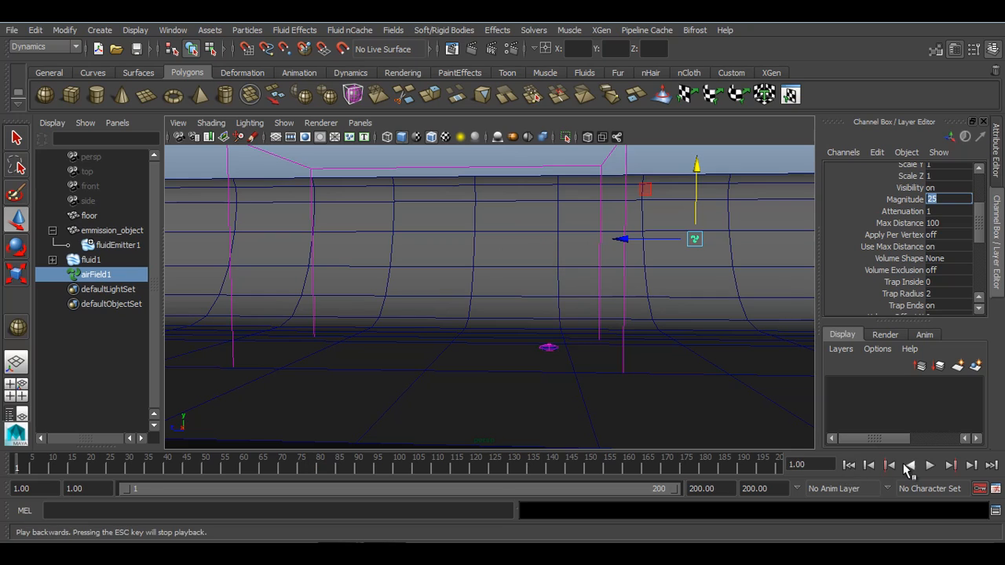
pyautogui.click(931, 466)
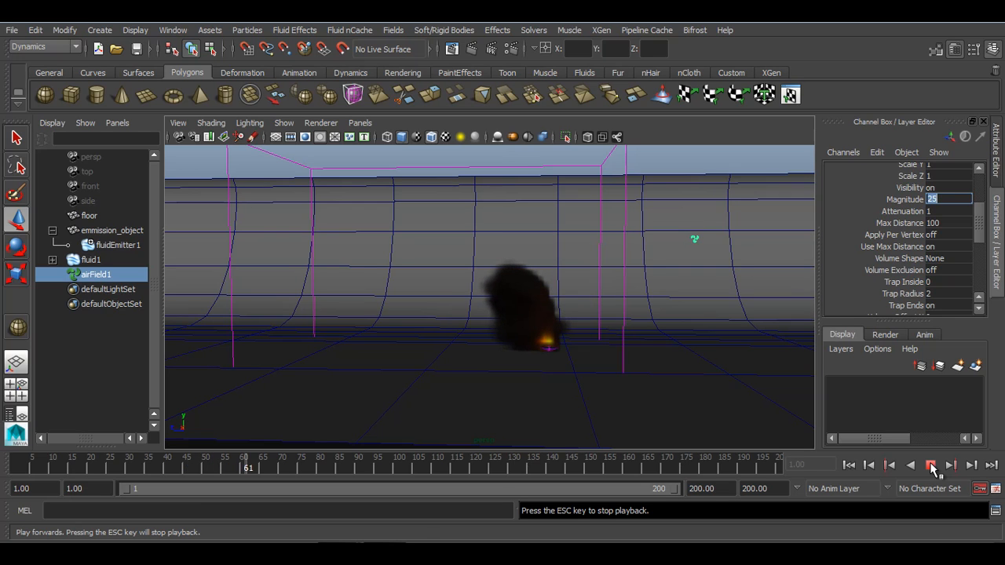
pyautogui.click(931, 465)
# Step: Set the fluid container's Damp to 0.02 in its dynamic simulation settings and replay the simulation from the first frame
pyautogui.click(628, 153)
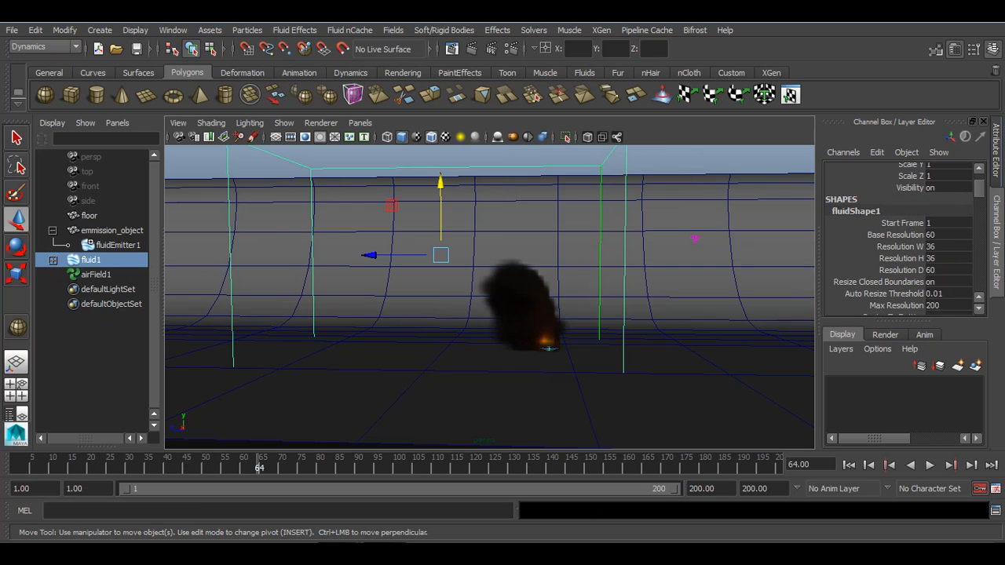
pyautogui.hotkey('ctrl', 'a')
pyautogui.scroll(10, 779, 305)
pyautogui.scroll(8, 776, 310)
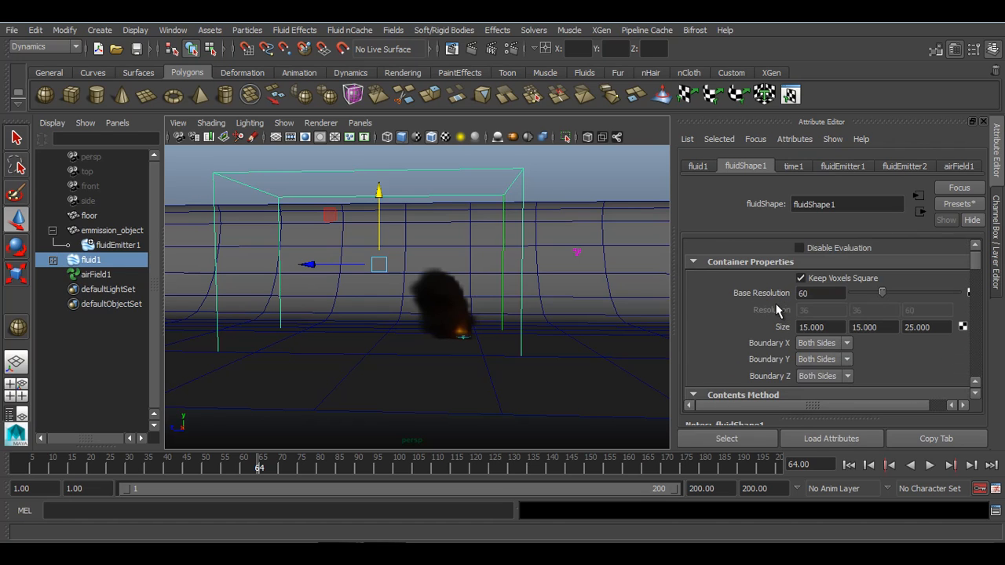
pyautogui.scroll(-8, 778, 308)
pyautogui.click(828, 346)
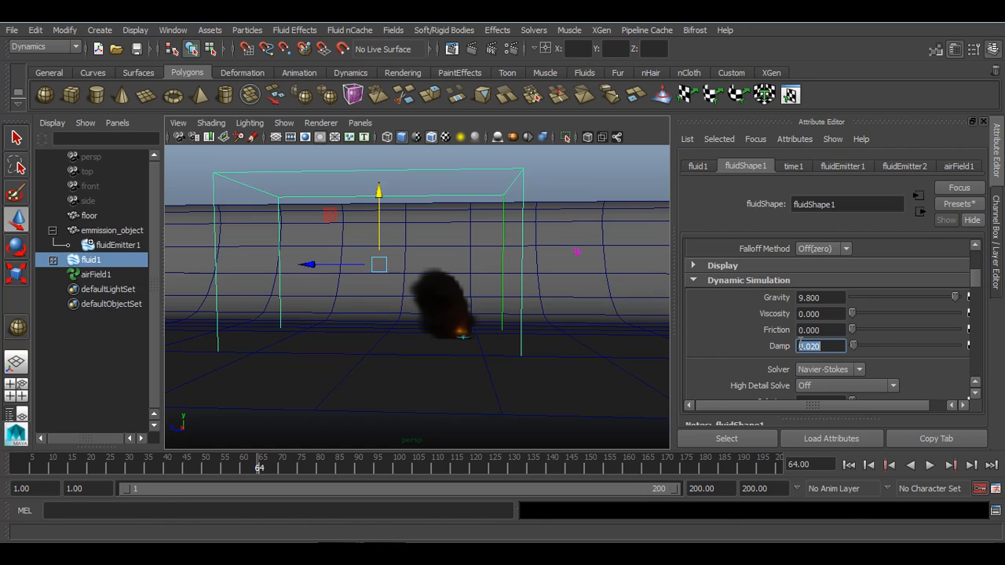
pyautogui.click(849, 465)
pyautogui.click(930, 465)
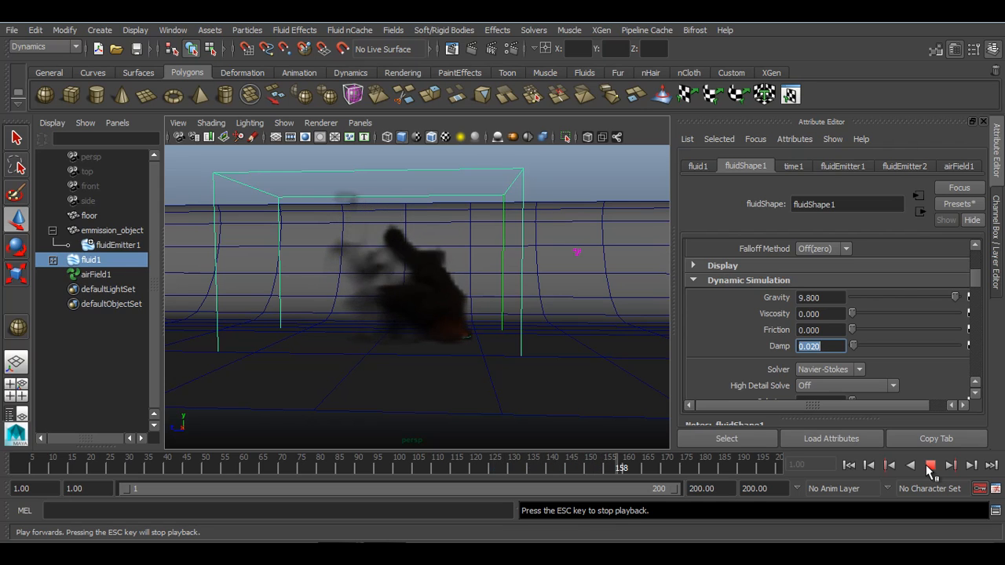
pyautogui.click(930, 466)
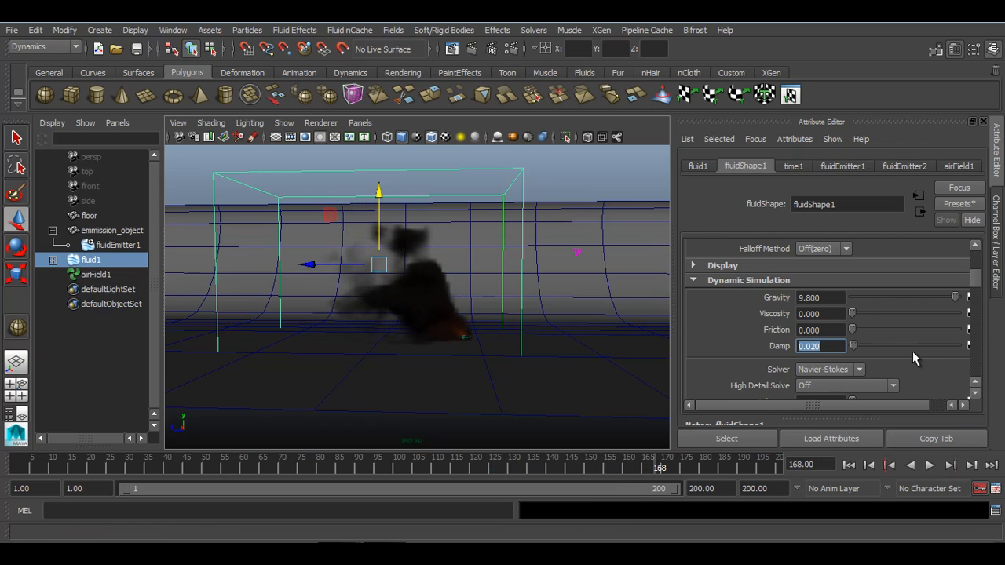
# Step: Set the fluid's velocity Swirl to 10
pyautogui.scroll(-10, 913, 351)
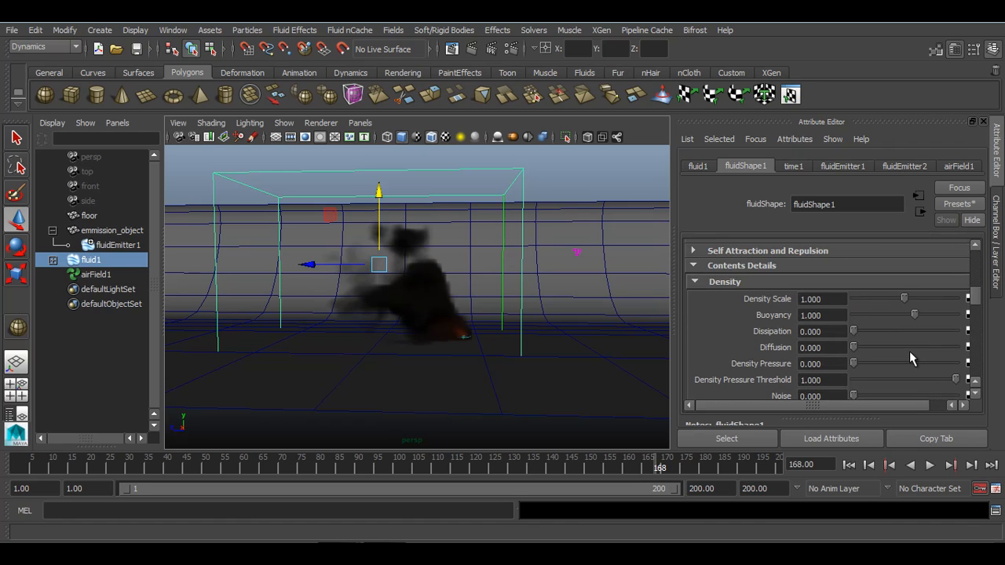
pyautogui.scroll(-2, 909, 351)
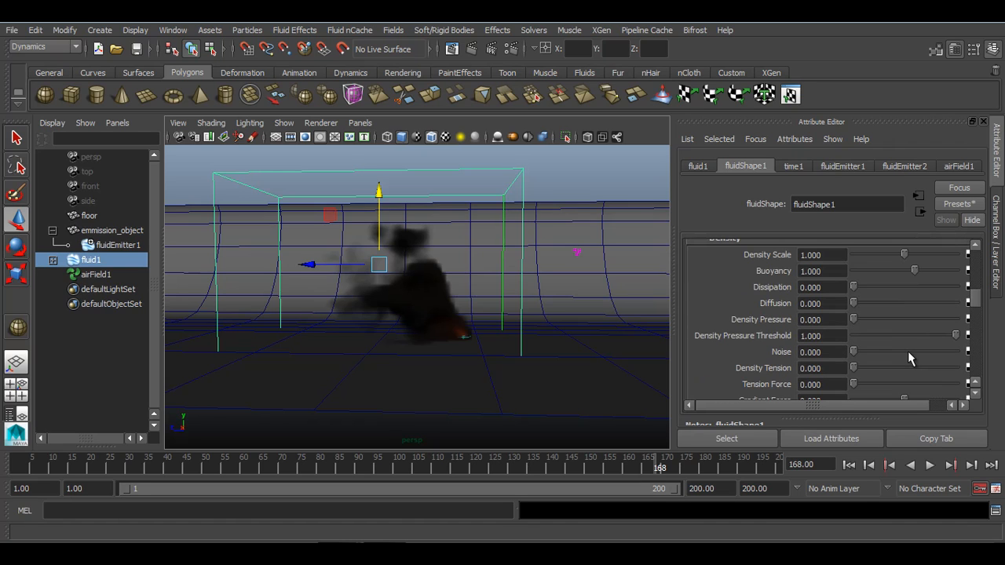
pyautogui.scroll(-4, 839, 310)
pyautogui.scroll(-2, 840, 310)
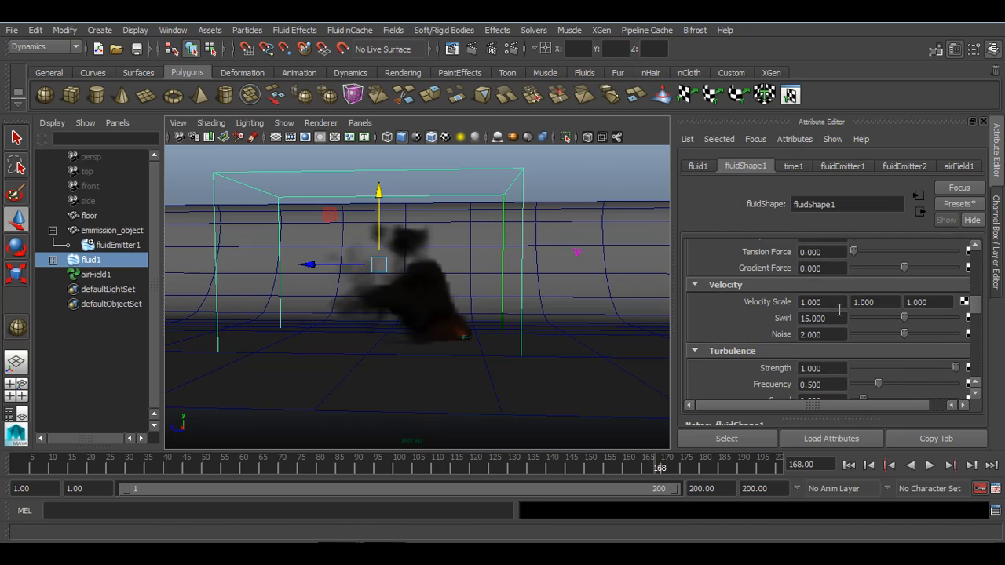
pyautogui.press('Return')
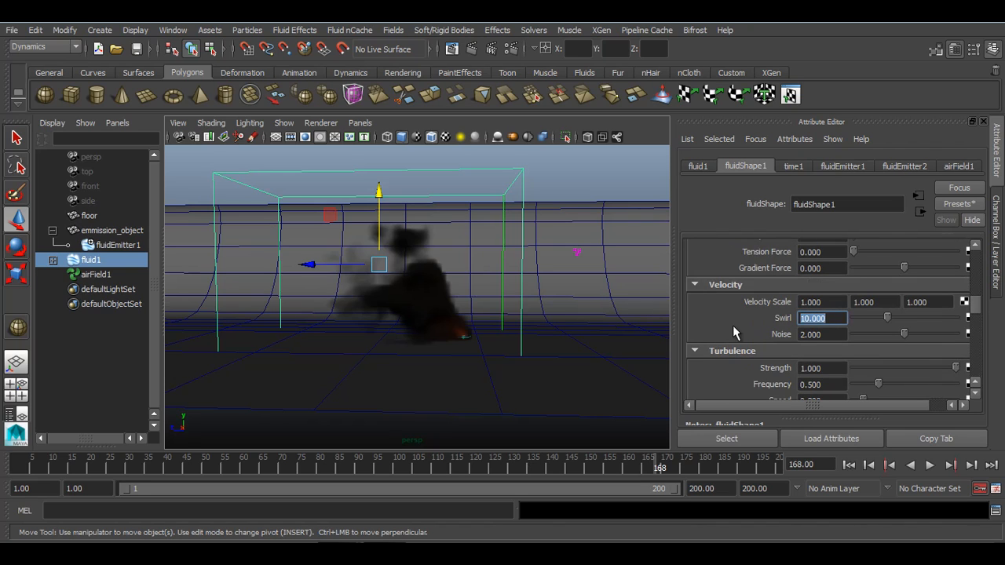
# Step: Set the fluid's turbulence Strength to 0.2 and replay the simulation from the first frame
pyautogui.scroll(-2, 830, 339)
pyautogui.click(811, 324)
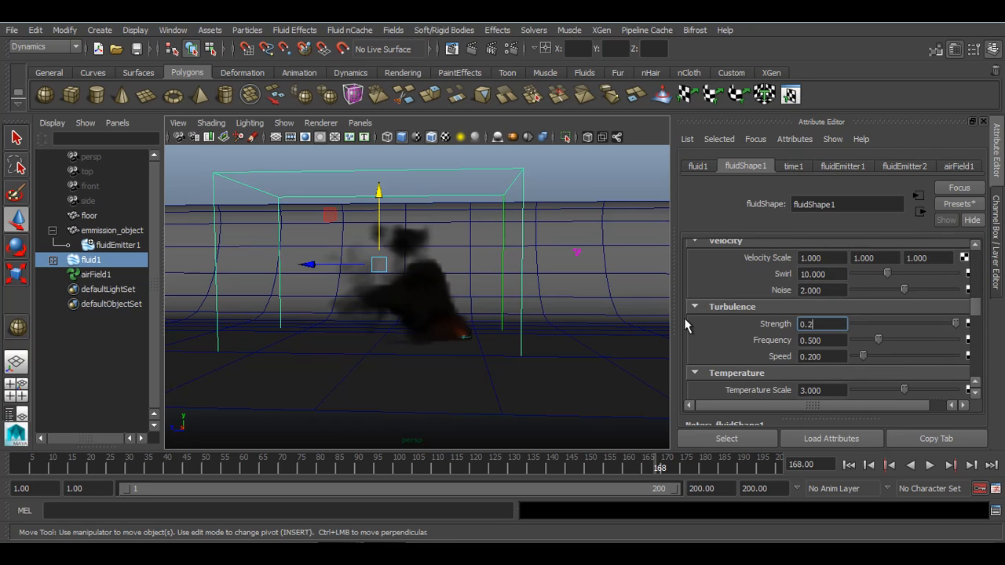
pyautogui.click(849, 465)
pyautogui.click(929, 465)
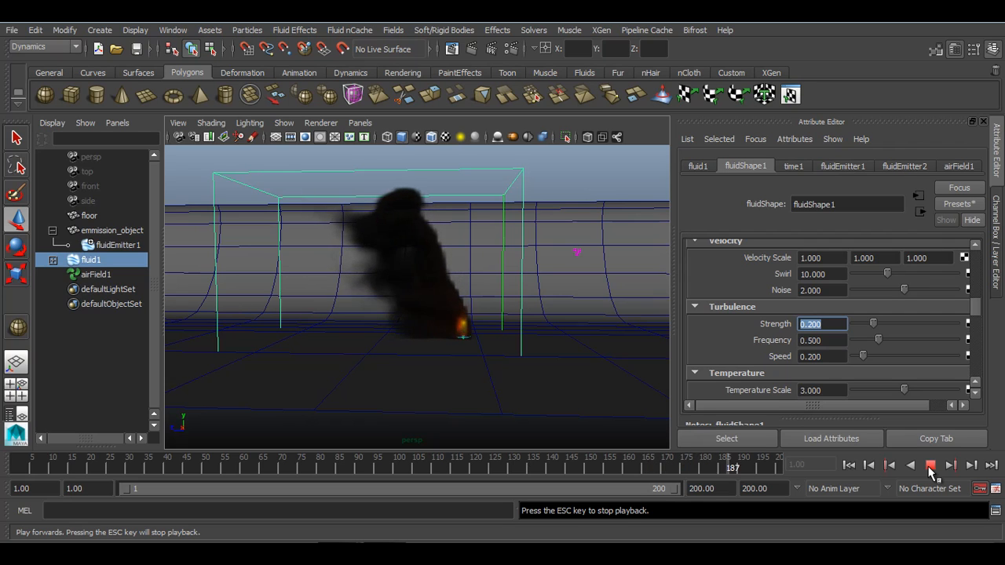
pyautogui.click(930, 467)
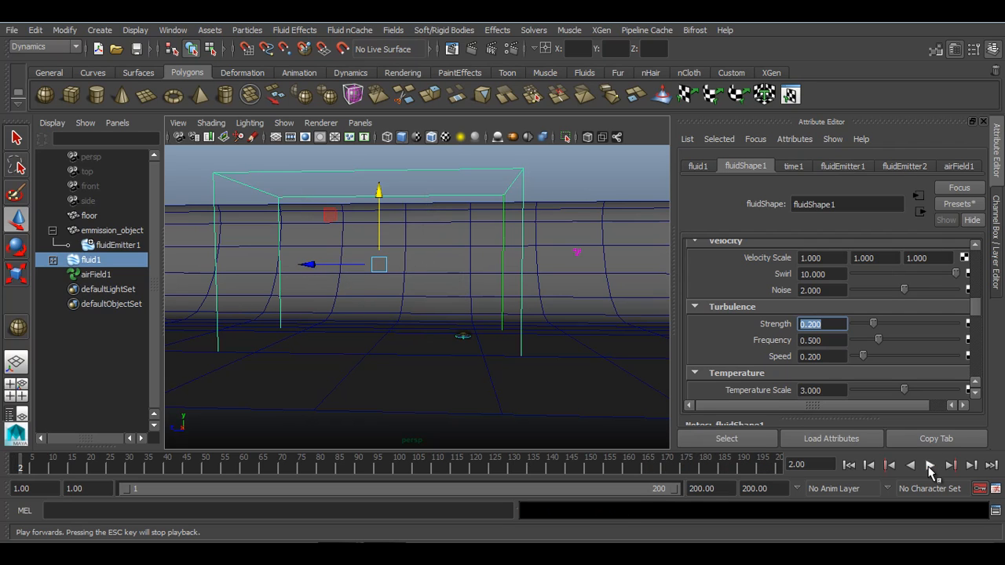
# Step: Set the fluid's Density Scale to 1.5 and play the simulation to check the thicker smoke
pyautogui.scroll(6, 907, 336)
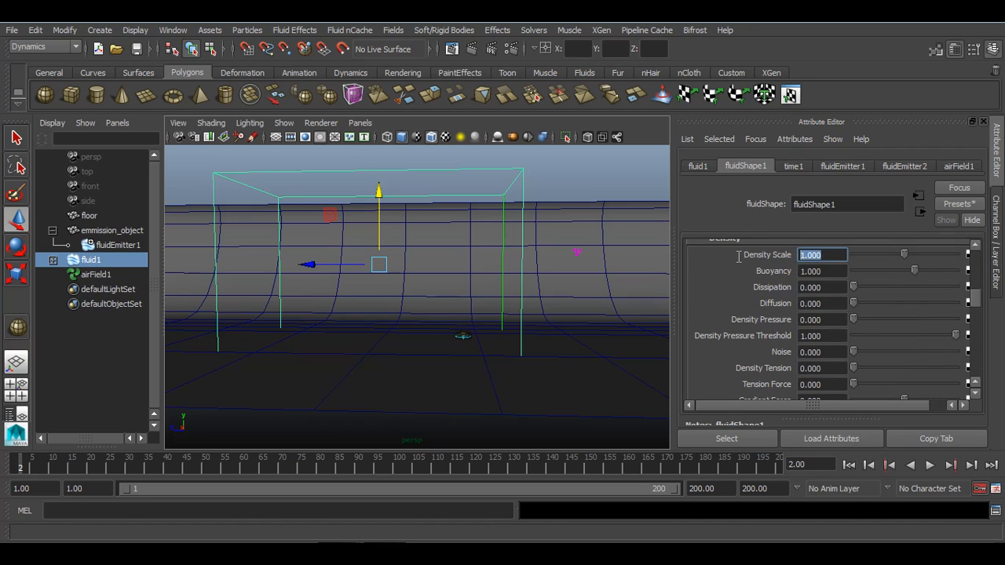
pyautogui.write('1.5')
pyautogui.press('Return')
pyautogui.click(930, 466)
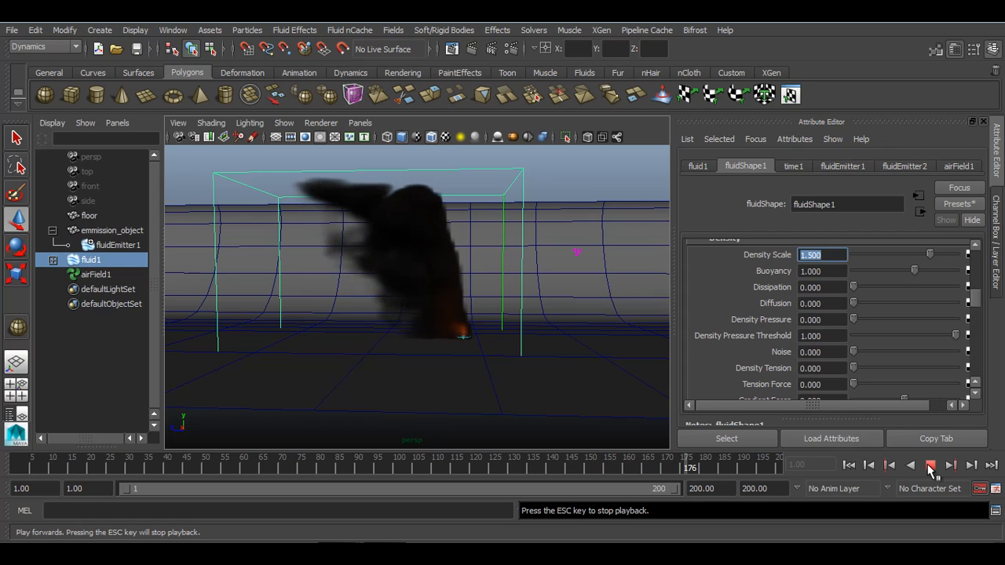
pyautogui.click(931, 466)
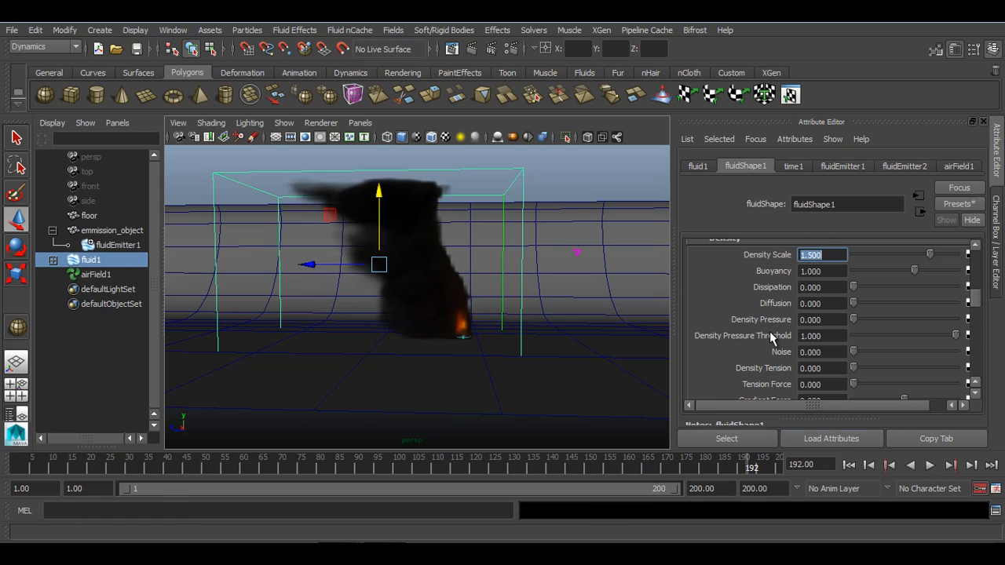
# Step: Set the air field's Magnitude to 40 and replay the simulation from the first frame
pyautogui.click(578, 256)
pyautogui.click(574, 249)
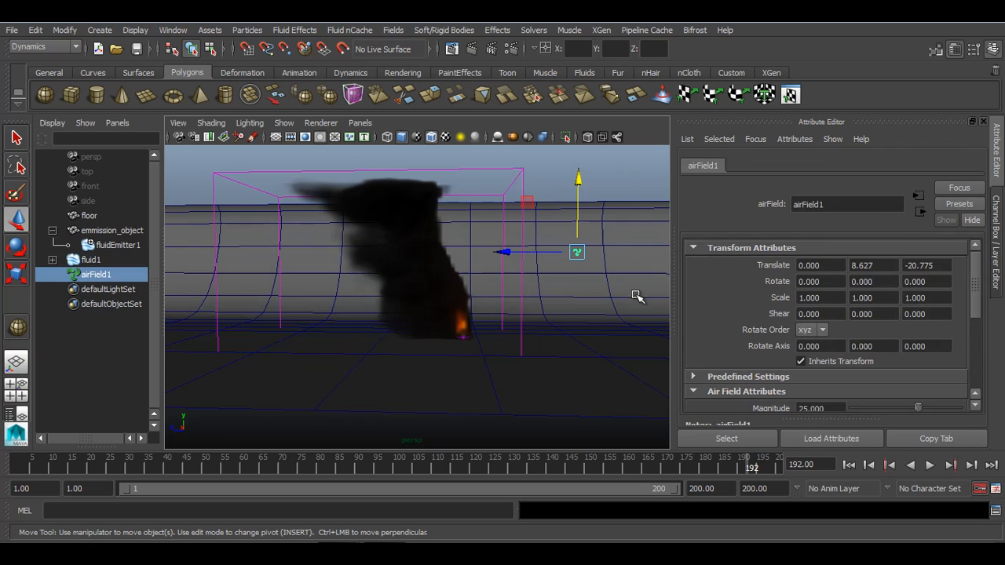
pyautogui.click(1002, 271)
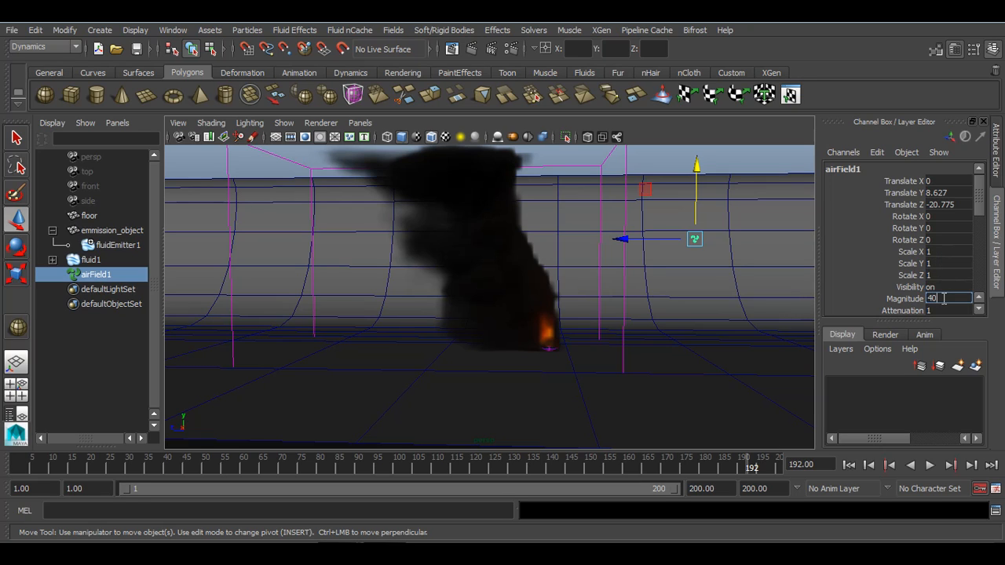
pyautogui.click(849, 465)
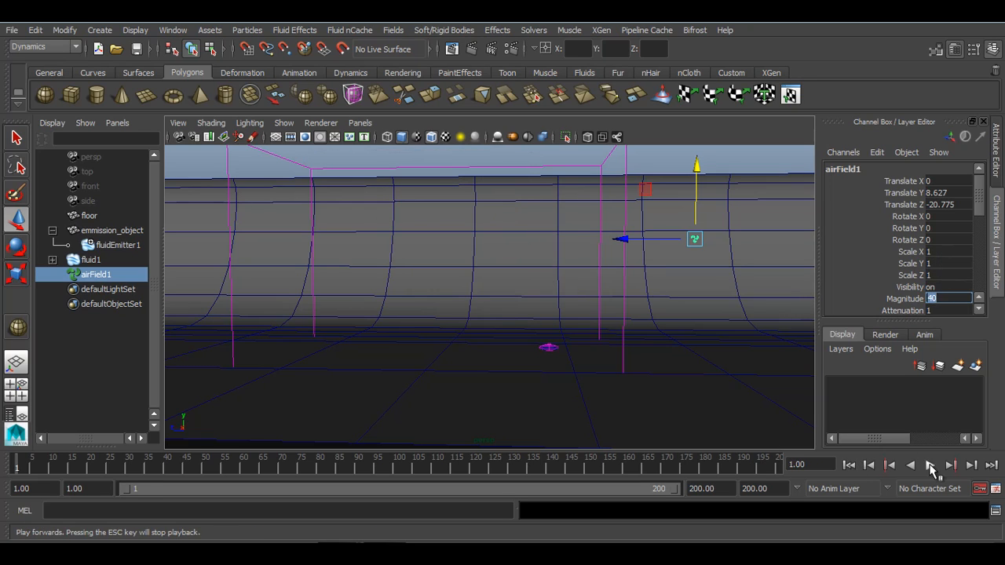
pyautogui.click(930, 465)
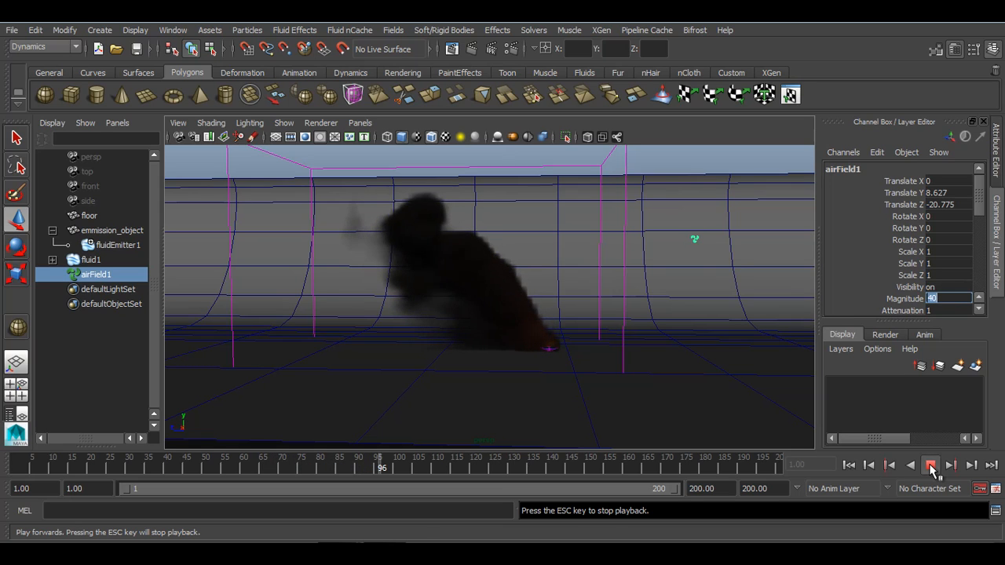
pyautogui.click(930, 465)
# Step: Set the fluid emitter's Density/Voxel/Sec to 25 and replay the simulation from the first frame
pyautogui.click(625, 158)
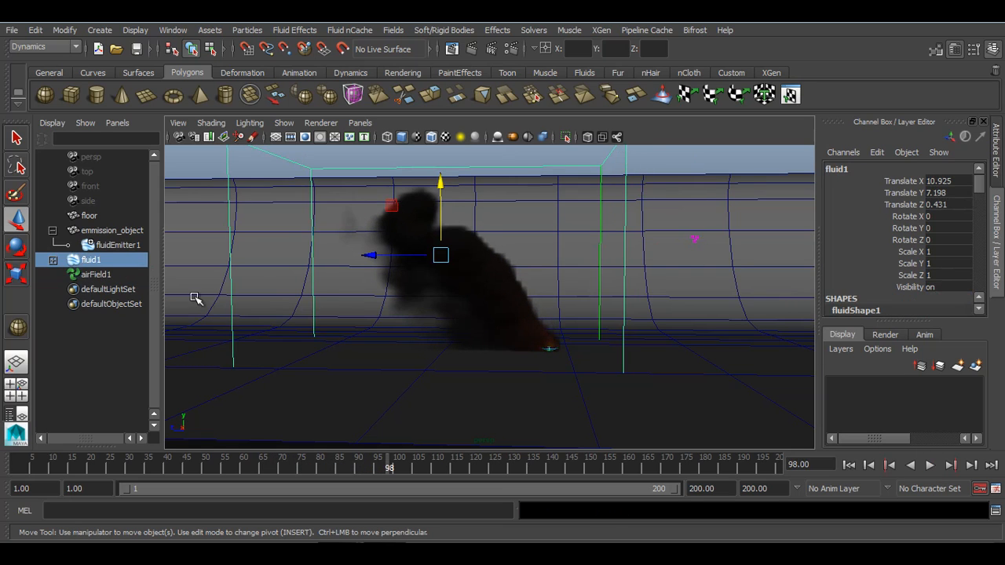
pyautogui.click(110, 245)
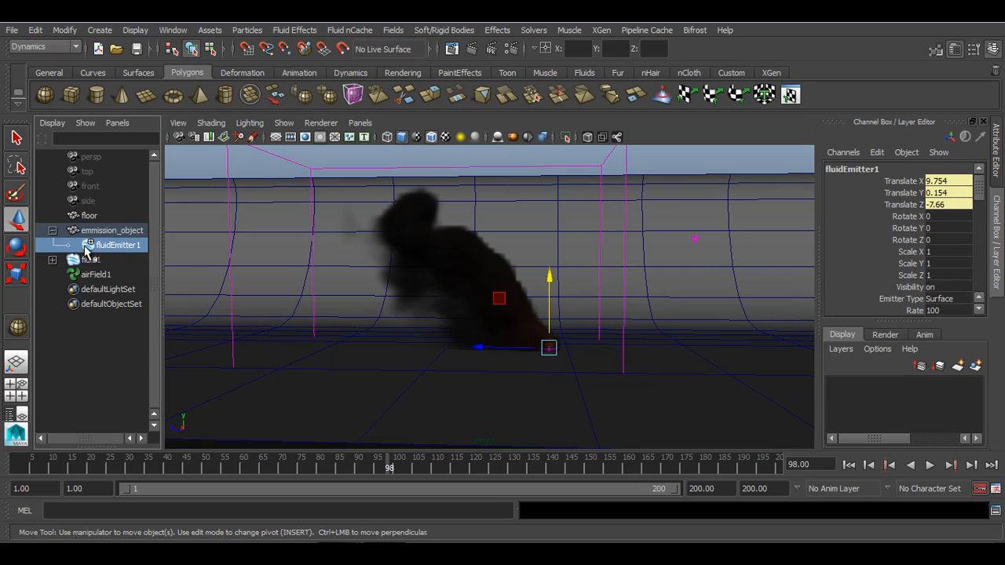
pyautogui.hotkey('ctrl', 'a')
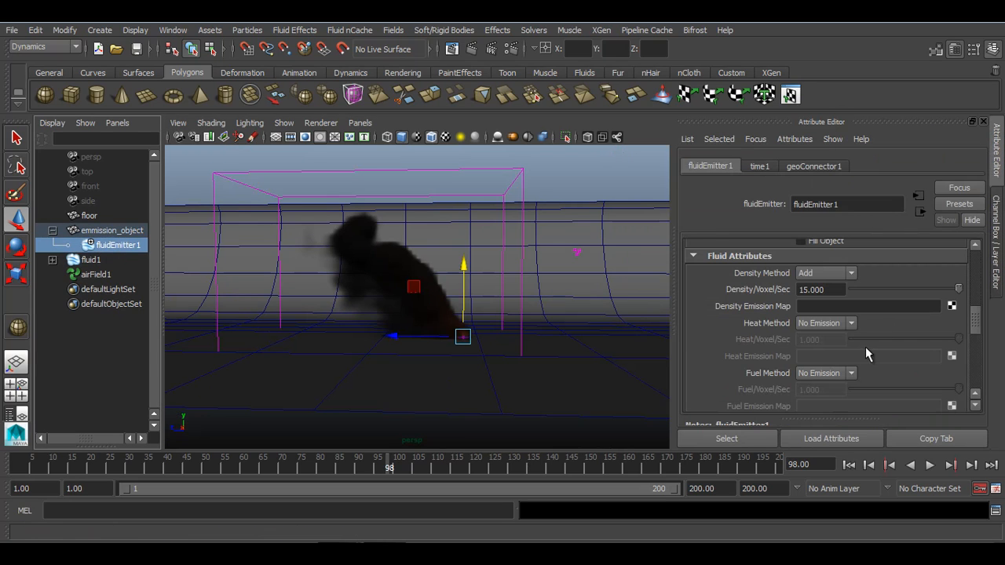
pyautogui.click(843, 289)
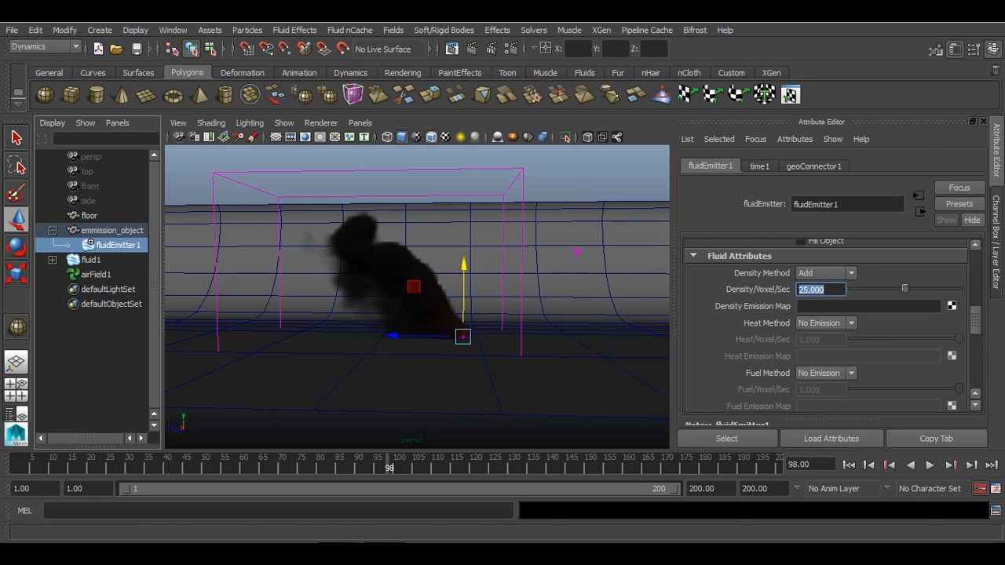
pyautogui.click(849, 465)
pyautogui.click(930, 465)
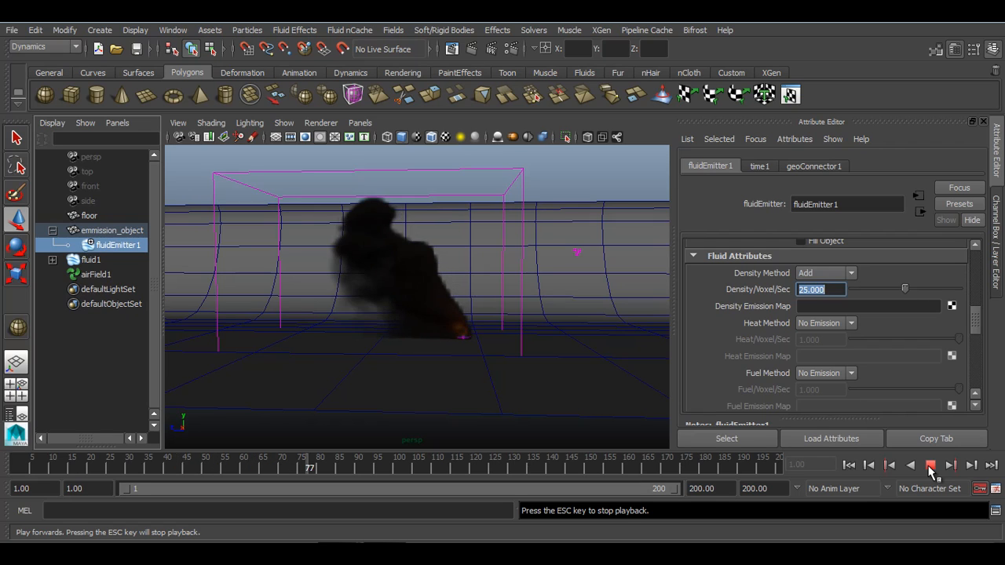
pyautogui.click(930, 465)
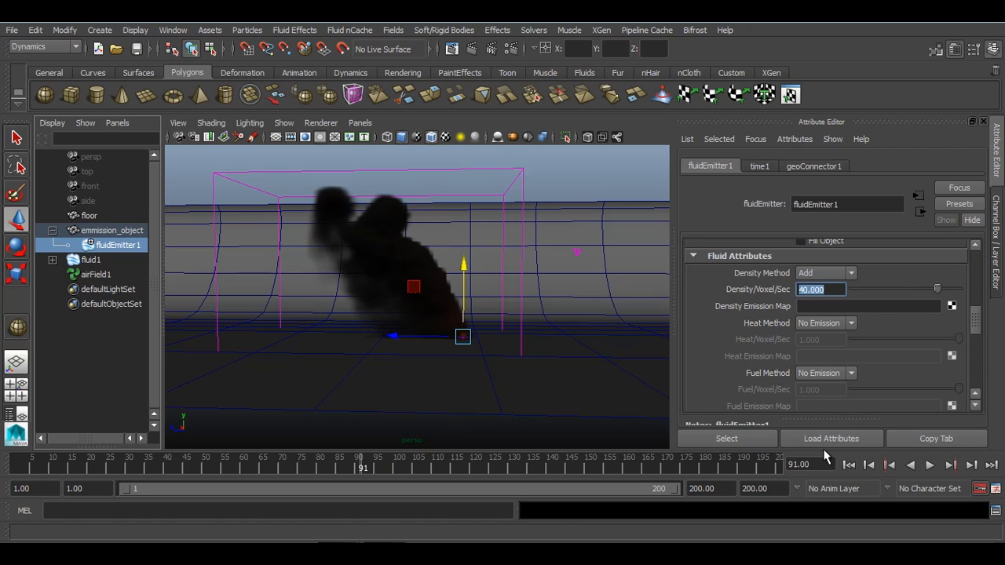
# Step: Set the fluid emitter's Density/Voxel/Sec to 40 and replay the simulation from the first frame
pyautogui.click(850, 465)
pyautogui.click(930, 465)
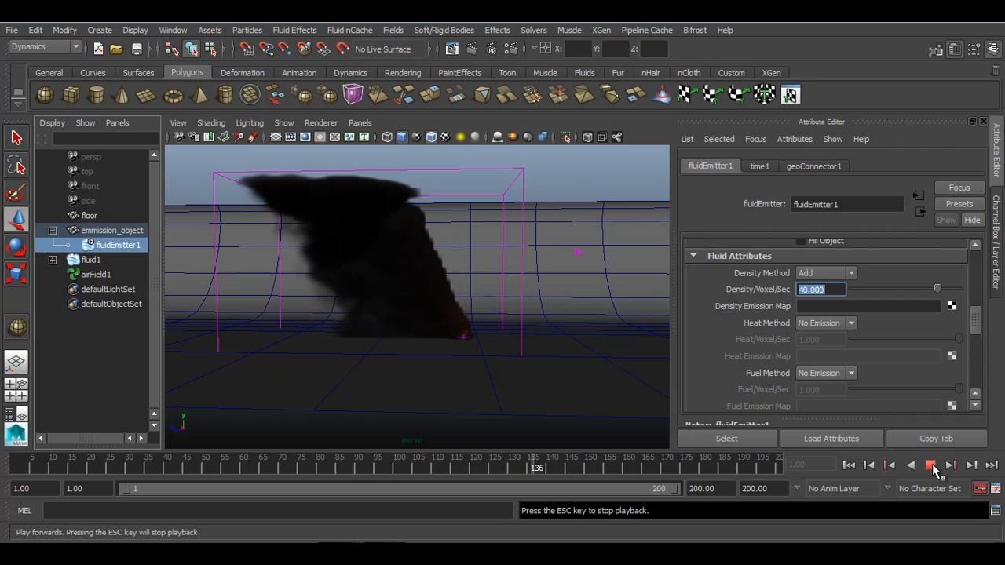
pyautogui.click(932, 466)
# Step: In the fluid's enlarged opacity graph, delete the second point and move the zero-opacity point to a position of about 0.26
pyautogui.press('w')
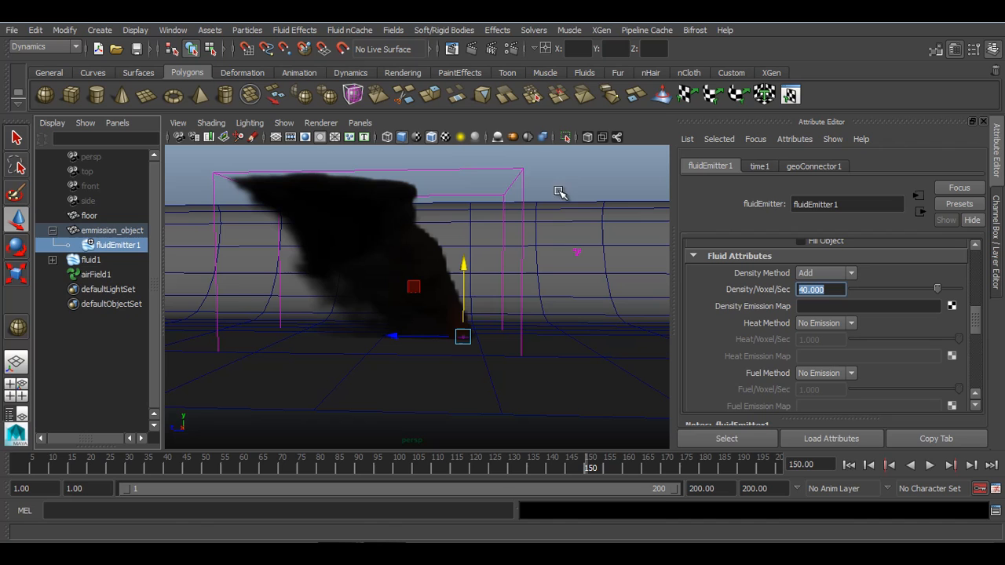
pyautogui.click(508, 171)
pyautogui.scroll(-15, 831, 300)
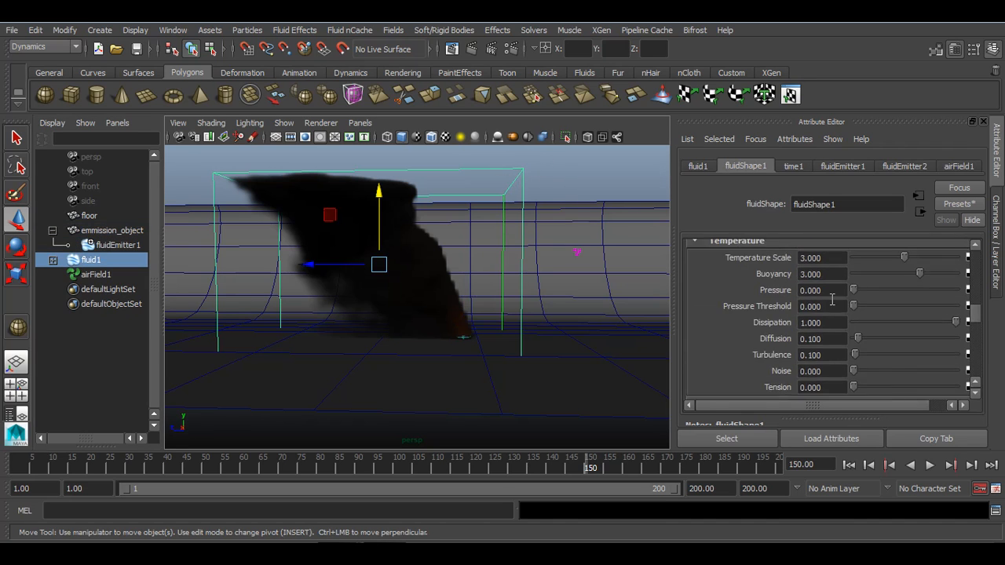
pyautogui.scroll(-8, 832, 299)
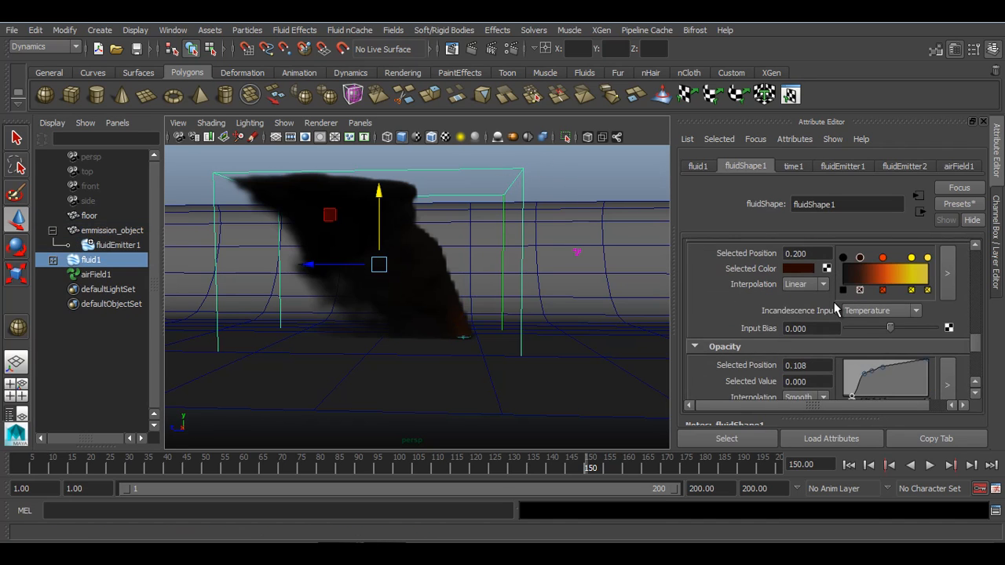
pyautogui.click(947, 374)
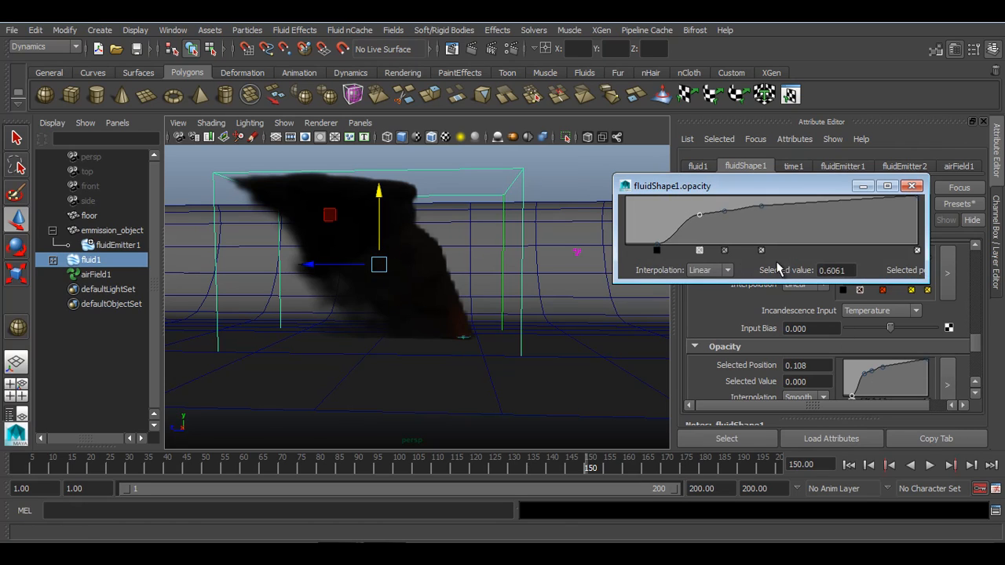
pyautogui.click(699, 250)
pyautogui.moveTo(657, 249)
pyautogui.mouseDown()
pyautogui.moveTo(713, 250)
pyautogui.moveTo(702, 249)
pyautogui.mouseUp()
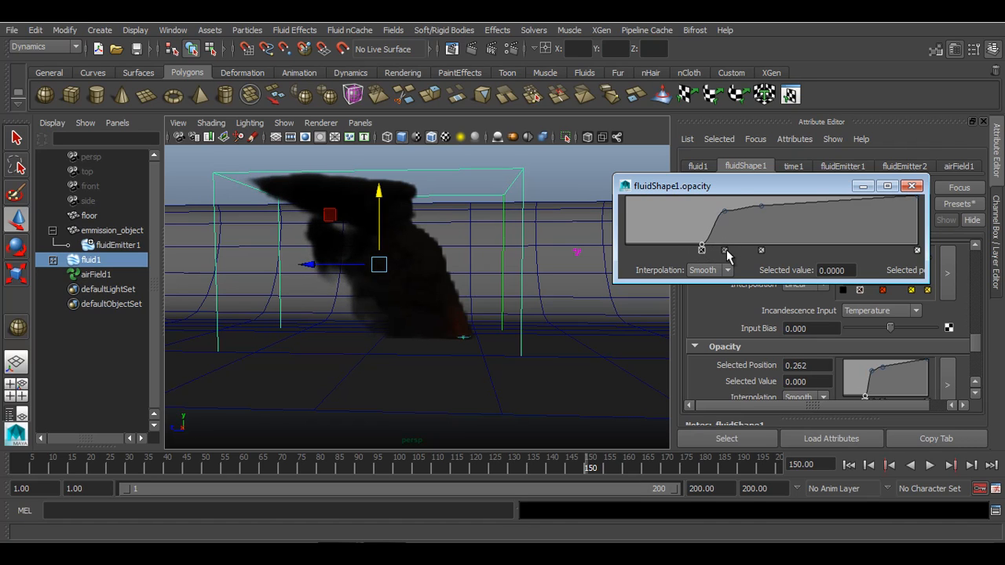
# Step: Delete the opacity curve's next point, move the upper one to a value of about 0.86, and add a low point of about 0.08
pyautogui.click(725, 251)
pyautogui.moveTo(763, 206); pyautogui.dragTo(785, 203)
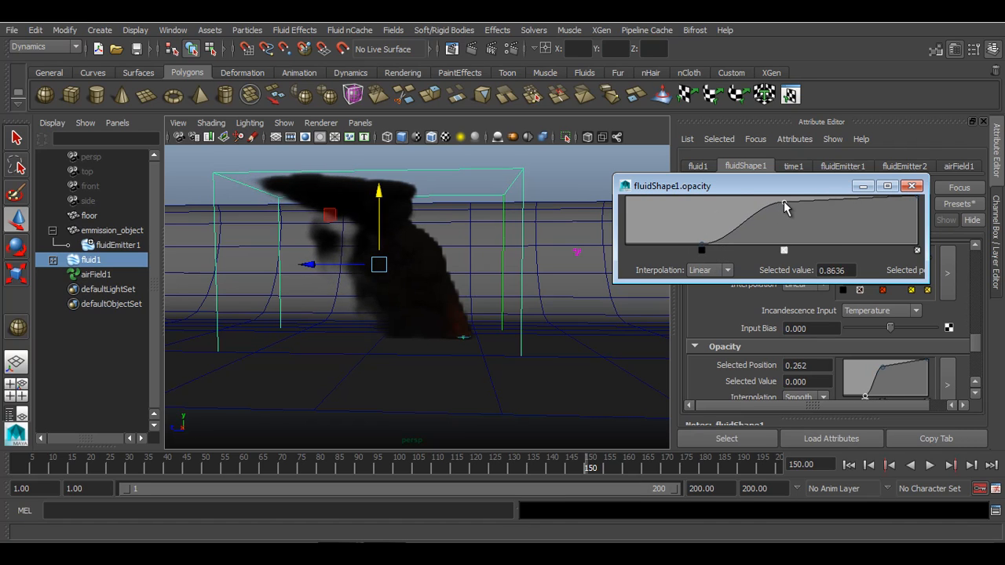
pyautogui.moveTo(721, 249); pyautogui.dragTo(747, 243)
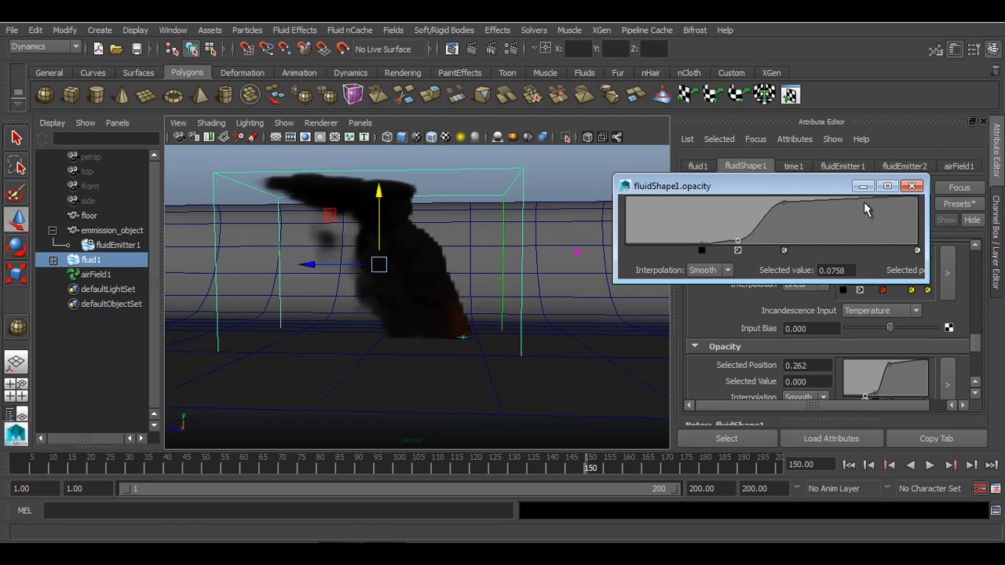
# Step: Shape the opacity curve's upper end by adding a point near its end, lowering the end point, and adding a peak point of value 1
pyautogui.click(900, 207)
pyautogui.moveTo(906, 225); pyautogui.dragTo(929, 212)
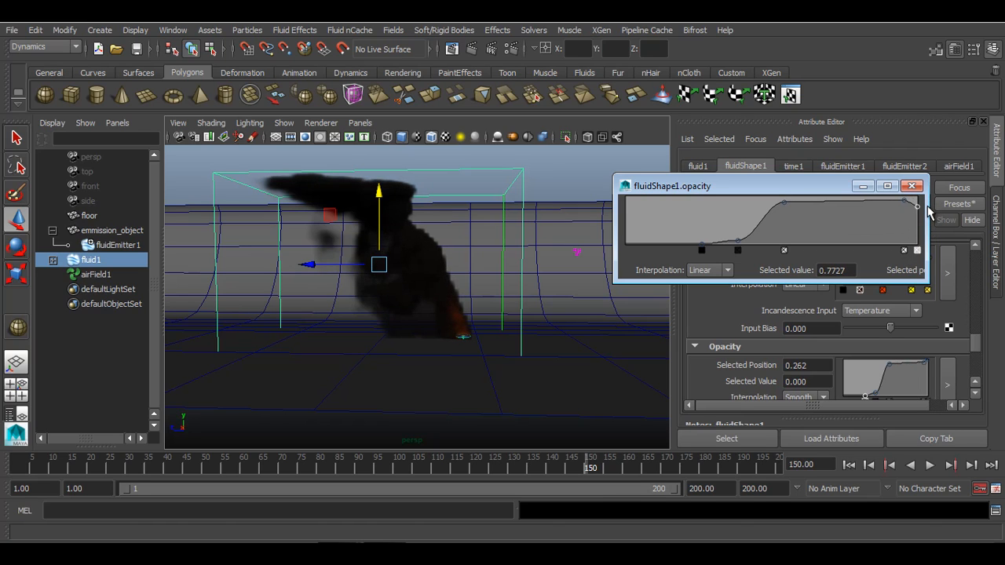
pyautogui.moveTo(847, 208); pyautogui.dragTo(842, 194)
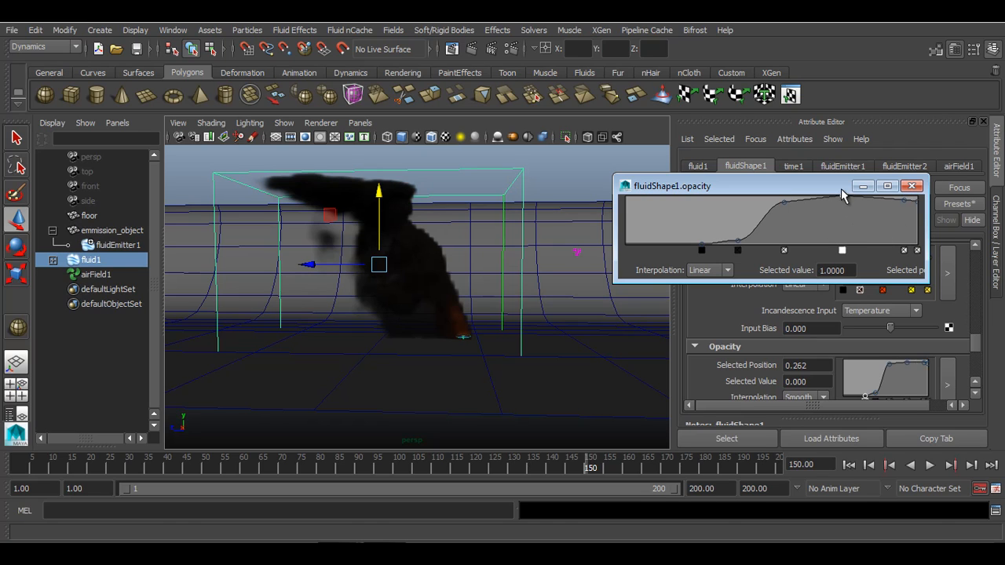
# Step: Delete the opacity curve's low point next to the zero-opacity point and replay the simulation from the first frame
pyautogui.moveTo(735, 246); pyautogui.dragTo(744, 212)
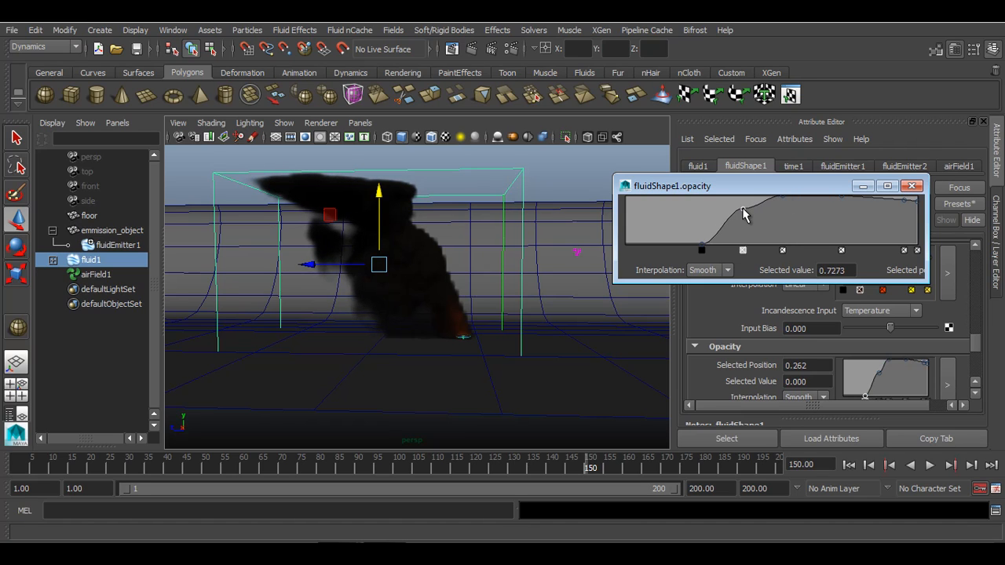
pyautogui.click(742, 251)
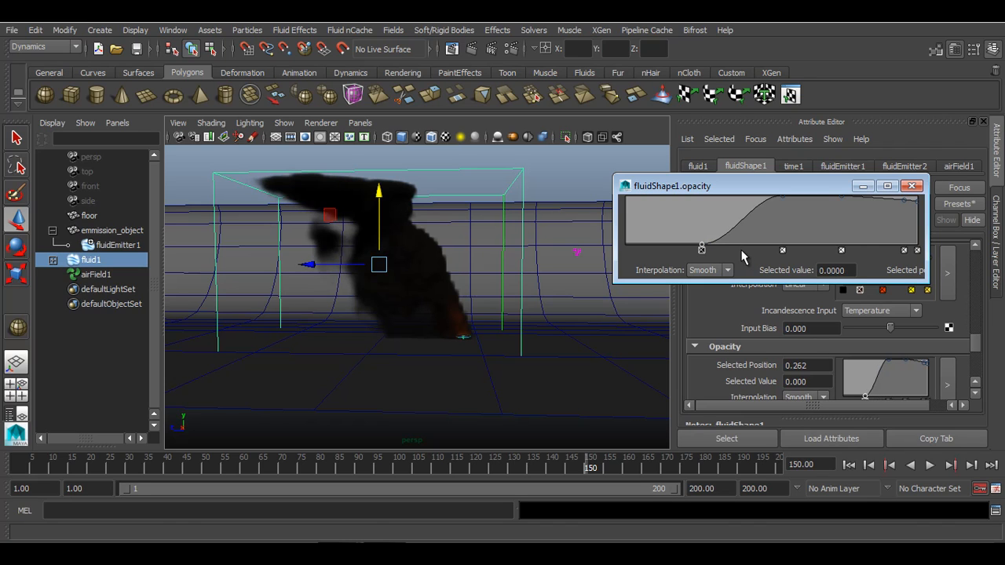
pyautogui.click(911, 186)
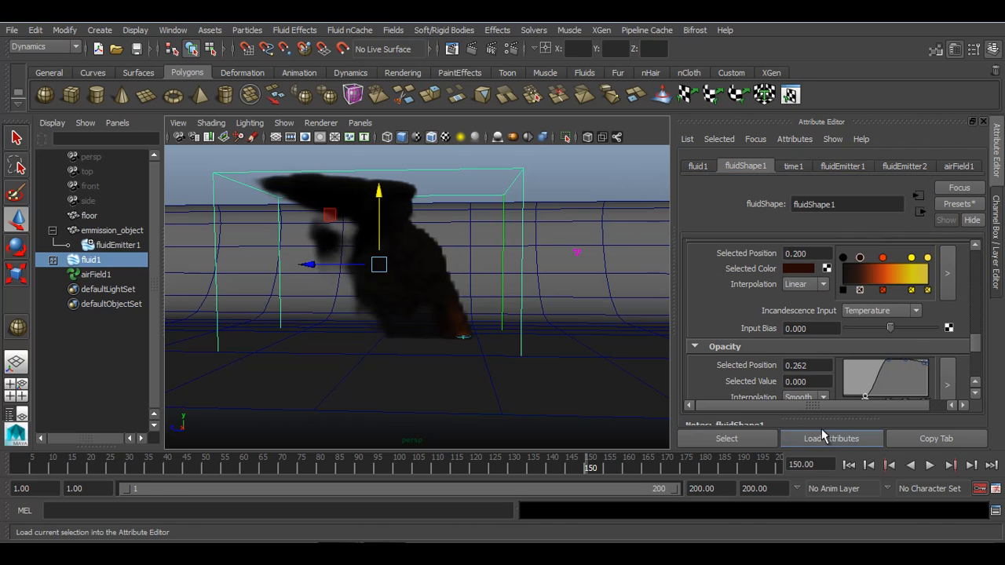
pyautogui.click(849, 465)
pyautogui.click(930, 466)
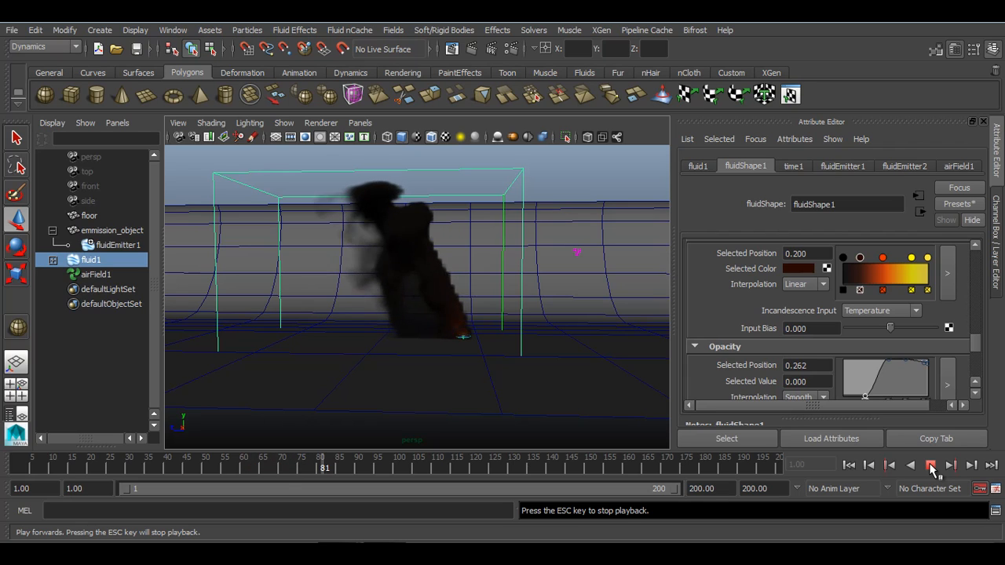
pyautogui.click(932, 466)
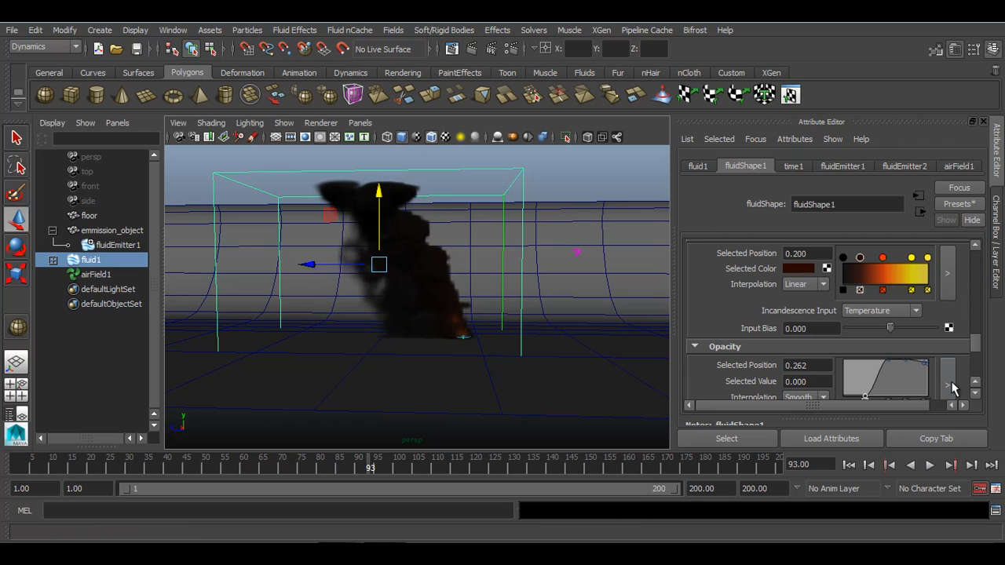
# Step: In the enlarged opacity graph, move the zero-opacity point to a position of about 0.116 and minimize the graph
pyautogui.click(950, 387)
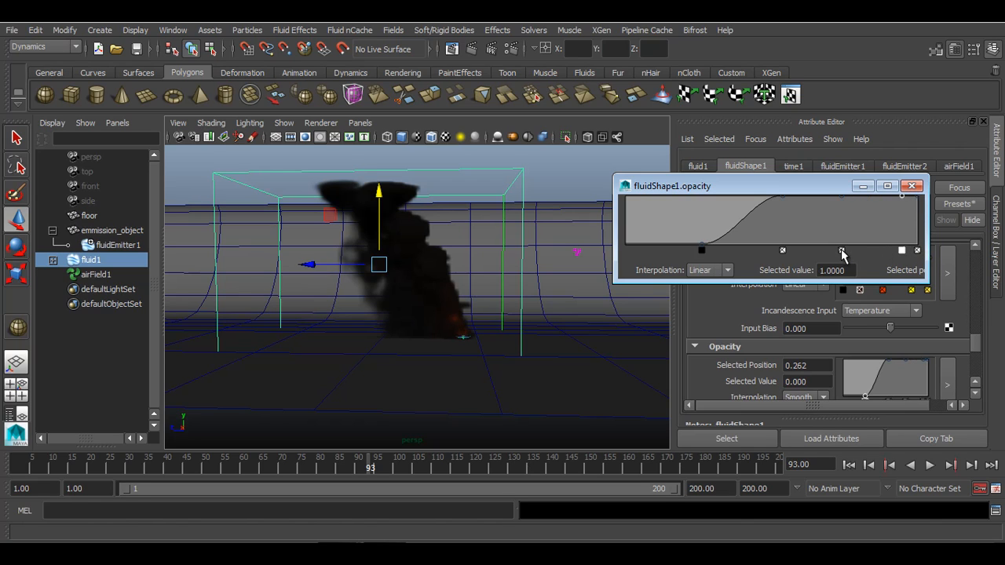
pyautogui.moveTo(701, 249); pyautogui.dragTo(659, 249)
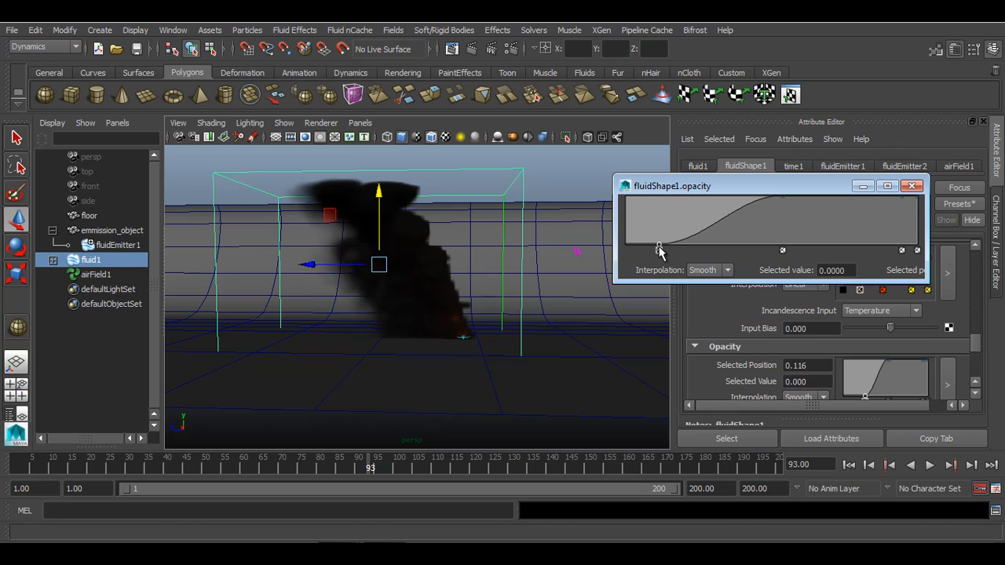
pyautogui.click(864, 187)
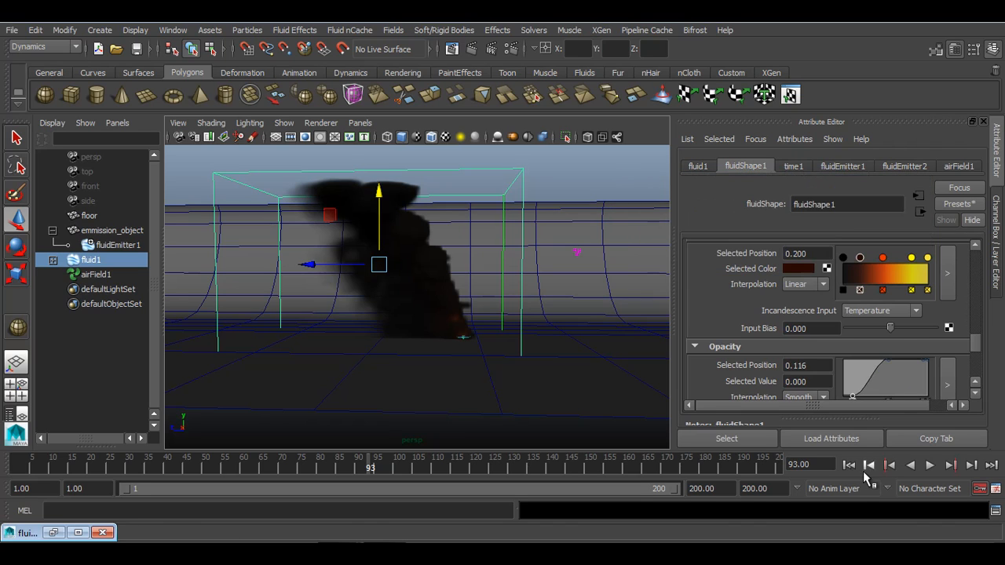
# Step: Replay the simulation from the first frame with the adjusted opacity curve, close the minimized graph, and save the scene
pyautogui.click(849, 465)
pyautogui.click(930, 464)
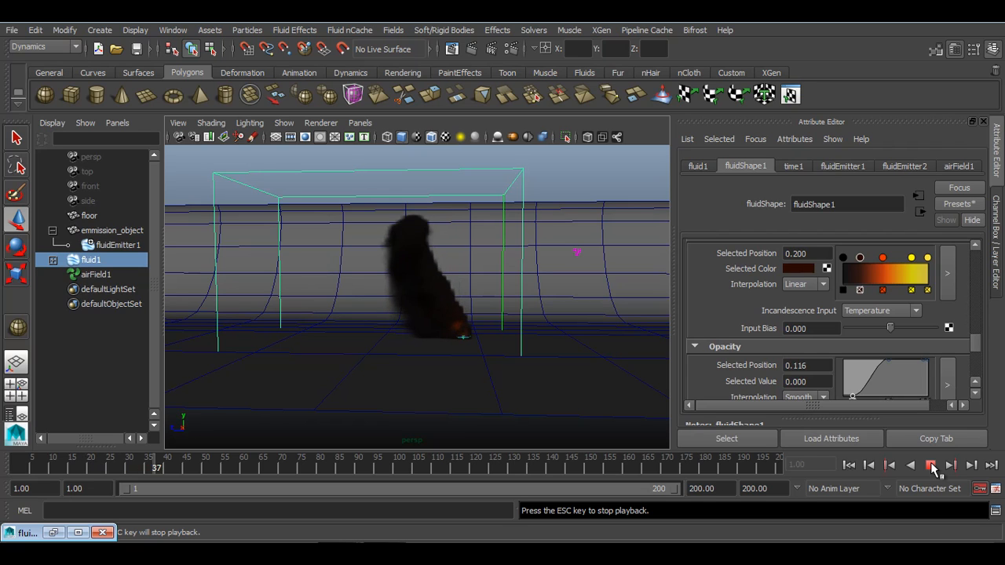
pyautogui.click(932, 466)
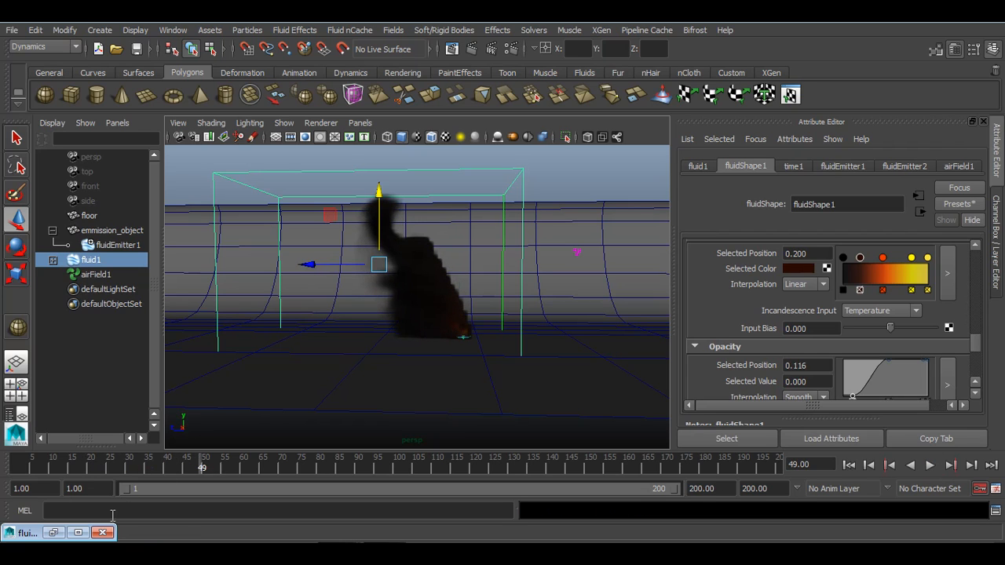
pyautogui.click(102, 533)
pyautogui.click(136, 49)
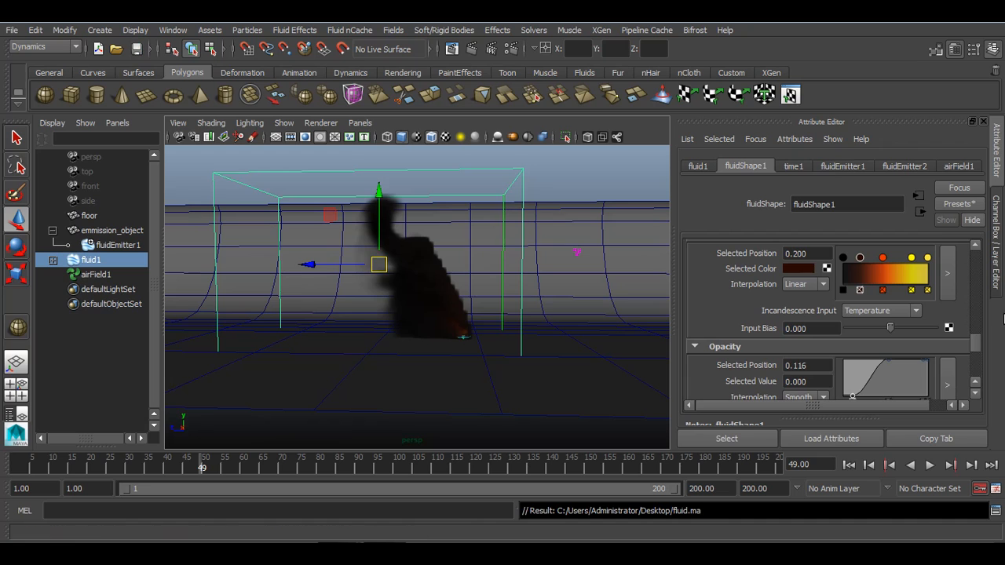
# Step: Show the fluid's channels in place of its attributes and replay the simulation with the whole fluid container in view
pyautogui.click(998, 270)
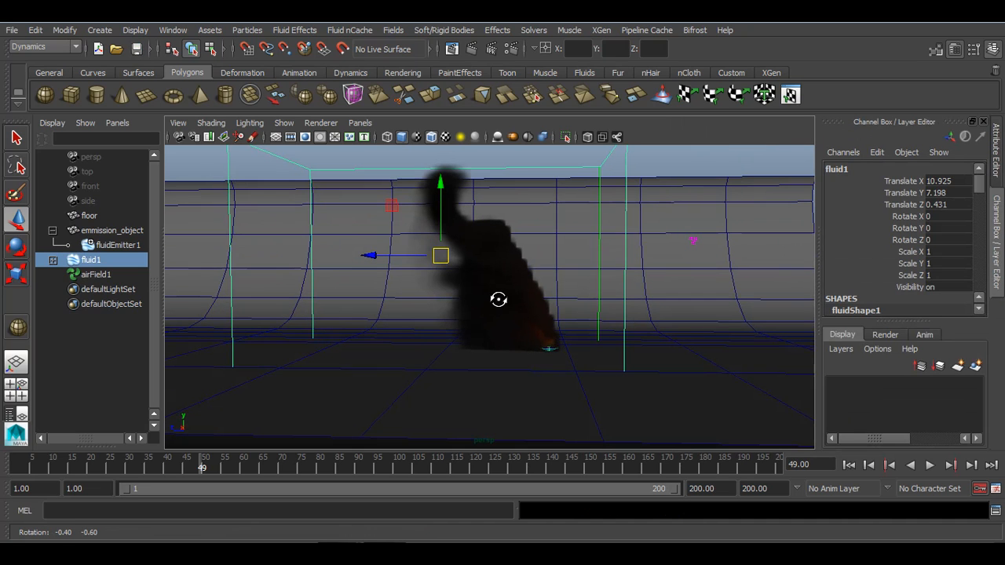
pyautogui.keyDown('alt'); pyautogui.moveTo(549, 307); pyautogui.dragTo(548, 303, button='middle'); pyautogui.keyUp('alt')
pyautogui.keyDown('alt'); pyautogui.moveTo(547, 304); pyautogui.dragTo(642, 384, button='right'); pyautogui.keyUp('alt')
pyautogui.moveTo(644, 369)
pyautogui.keyDown('alt'); pyautogui.mouseDown()
pyautogui.moveTo(656, 366)
pyautogui.moveTo(638, 351)
pyautogui.mouseUp(); pyautogui.keyUp('alt')
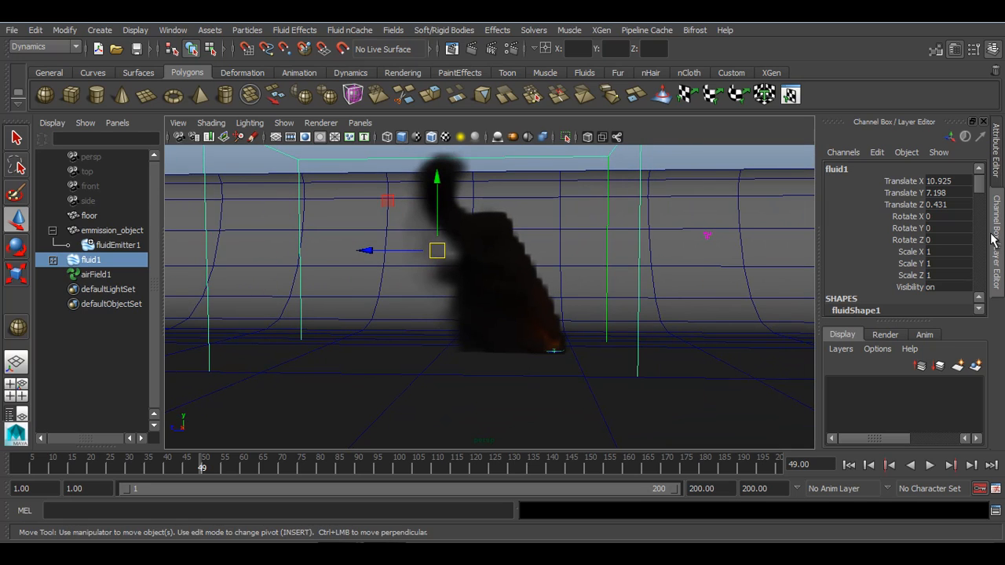
pyautogui.click(848, 464)
pyautogui.click(930, 465)
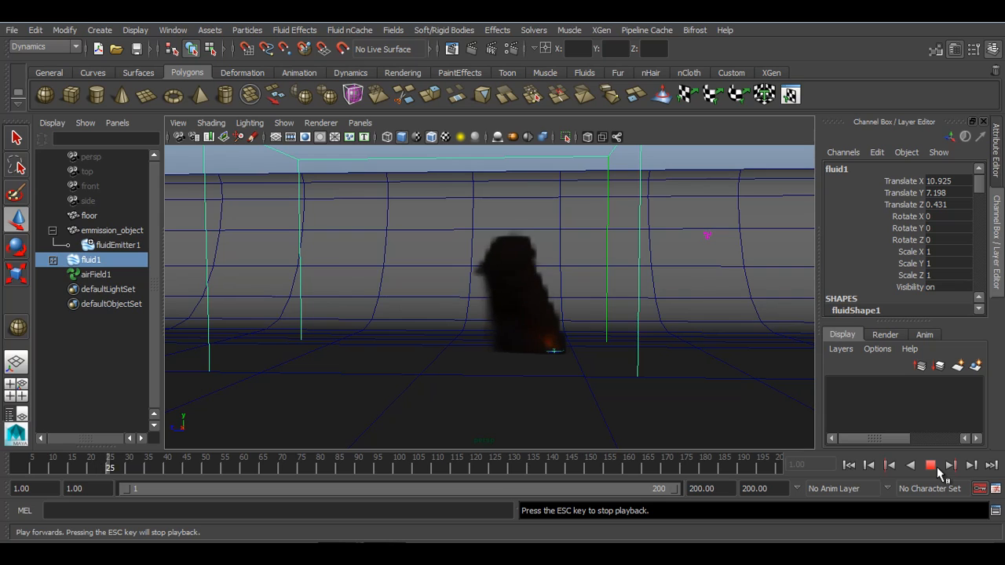
pyautogui.scroll(-3, 455, 294)
pyautogui.keyDown('alt'); pyautogui.moveTo(463, 292); pyautogui.dragTo(464, 307, button='middle'); pyautogui.keyUp('alt')
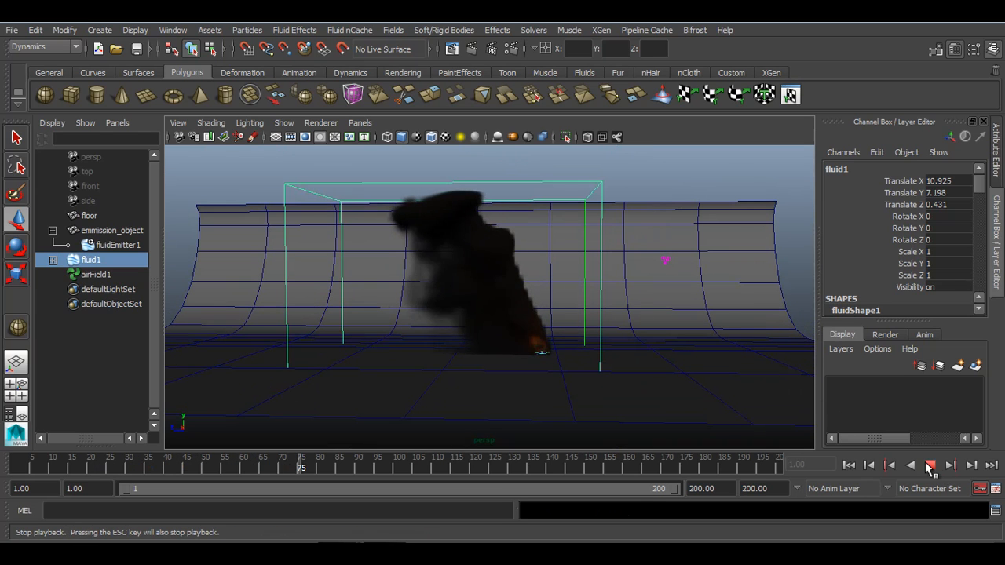
pyautogui.click(930, 467)
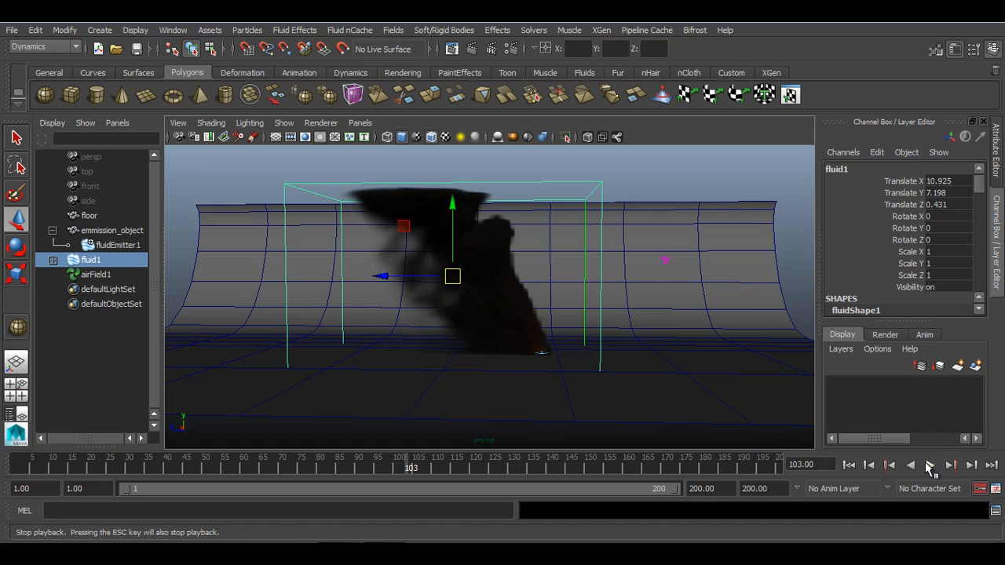
# Step: Set the Dissipation of the fluid shape's Density contents to 0.5
pyautogui.click(999, 173)
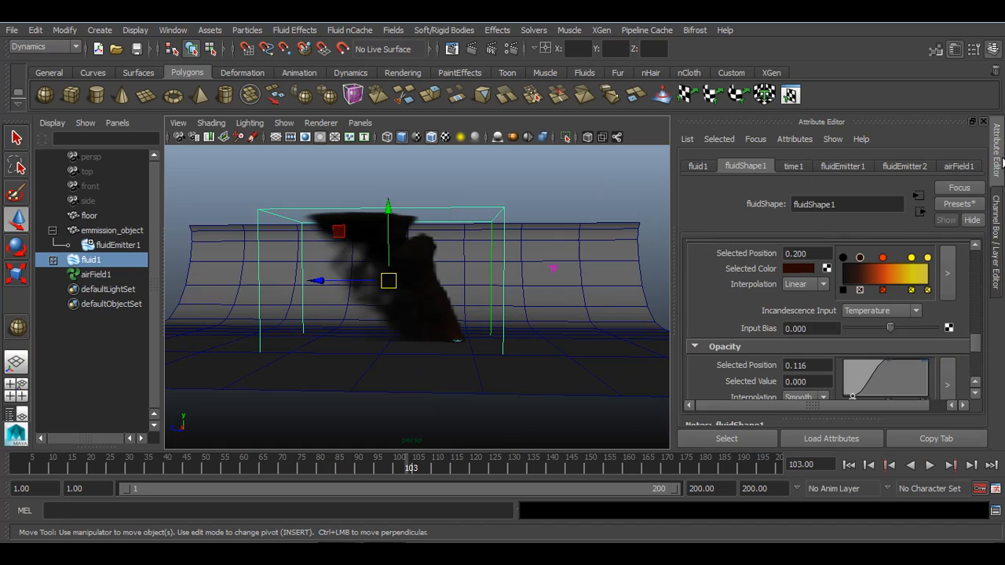
pyautogui.scroll(5, 852, 326)
pyautogui.scroll(10, 852, 325)
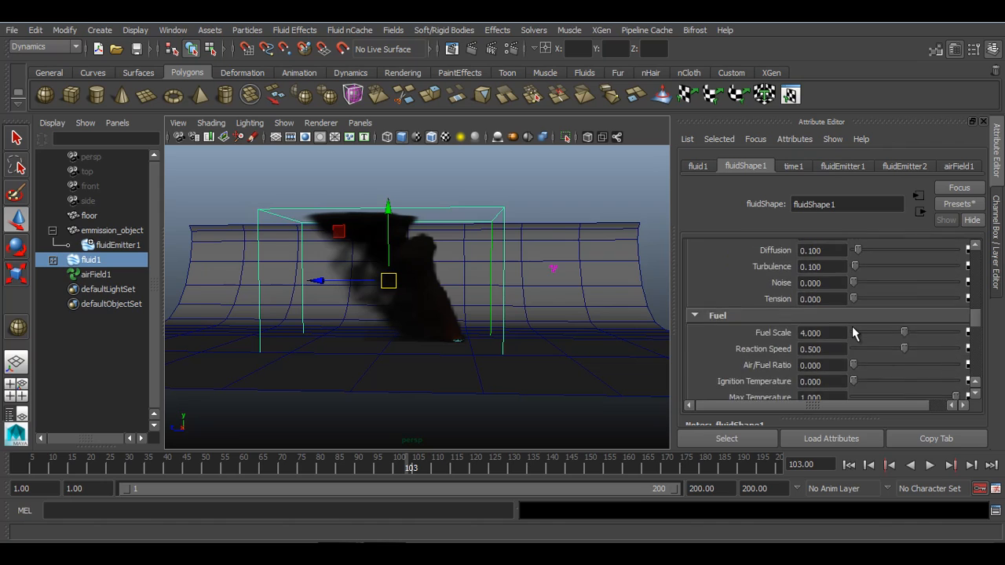
pyautogui.scroll(5, 852, 327)
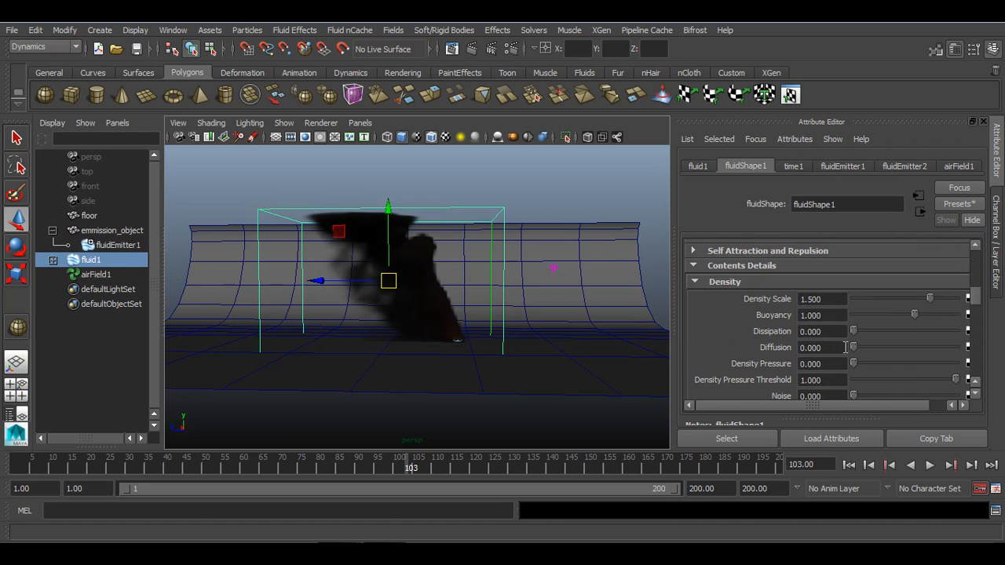
pyautogui.write('3')
pyautogui.press('BackSpace')
pyautogui.write('0.5')
pyautogui.press('Return')
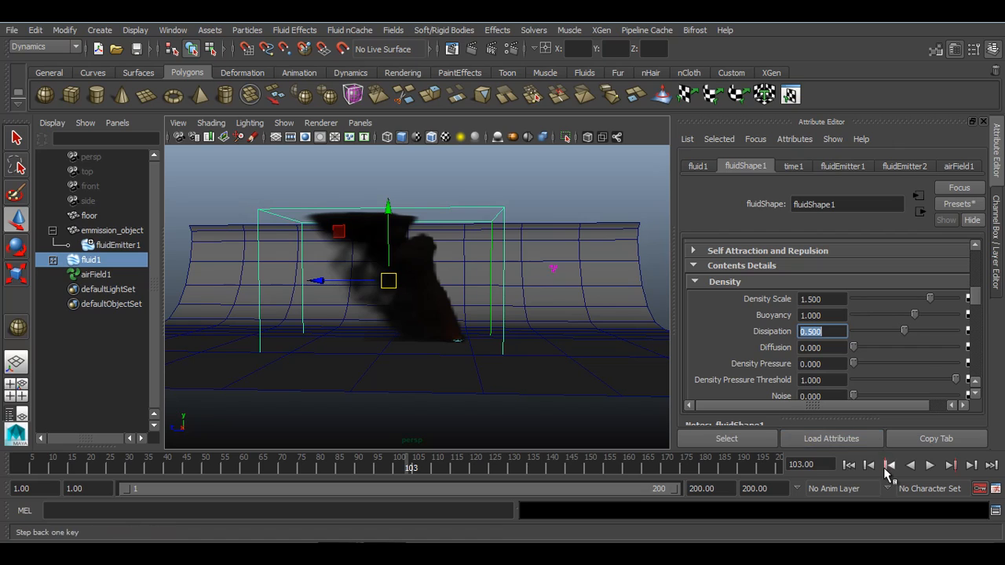
# Step: Play the simulation from the first frame with the new dissipation, stop it, and examine the smoke up close
pyautogui.click(849, 465)
pyautogui.click(930, 466)
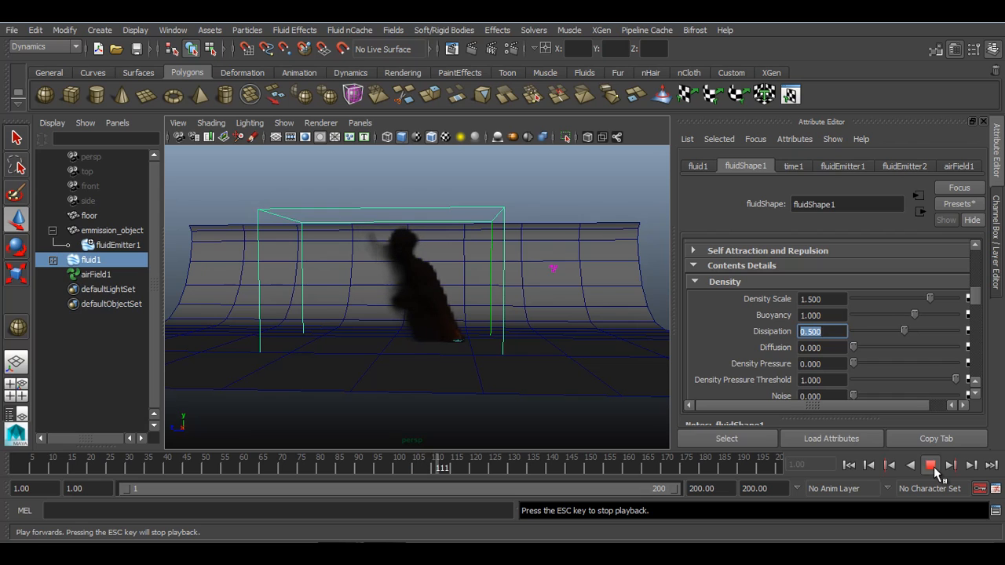
pyautogui.click(931, 465)
pyautogui.scroll(5, 652, 411)
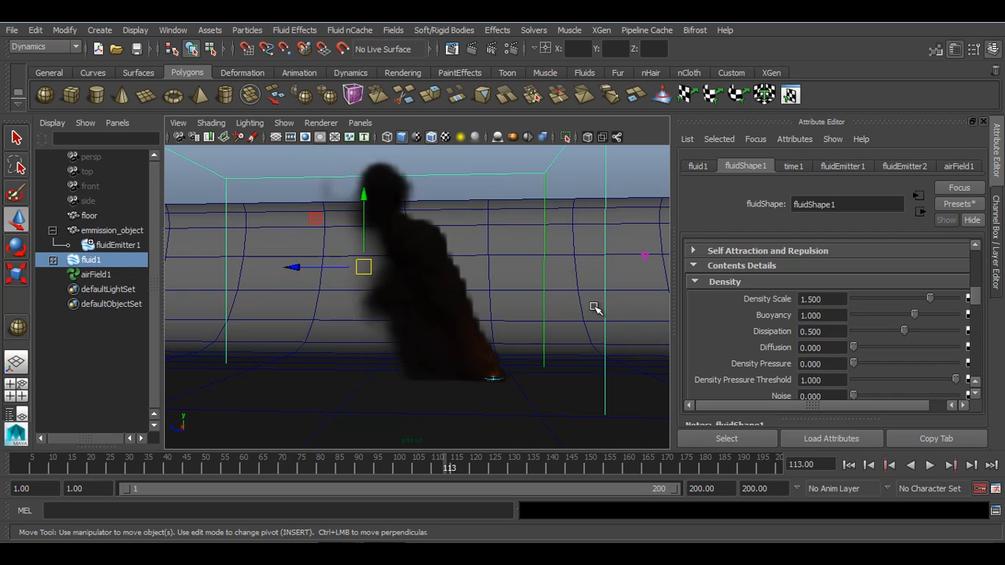
pyautogui.scroll(5, 608, 311)
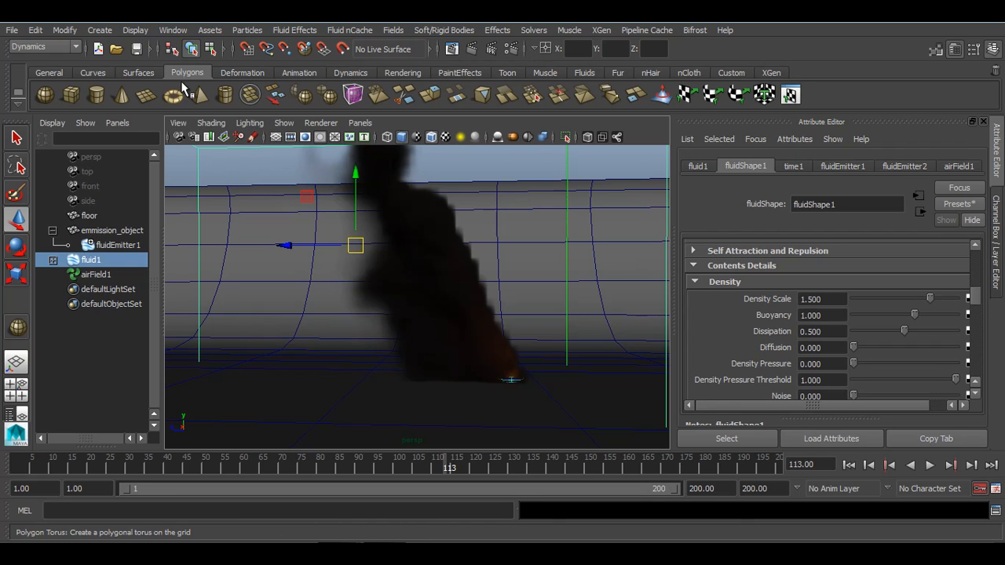
# Step: Create a directional light in the scene and rotate it to aim at a new angle
pyautogui.click(242, 72)
pyautogui.click(299, 72)
pyautogui.click(350, 72)
pyautogui.click(385, 74)
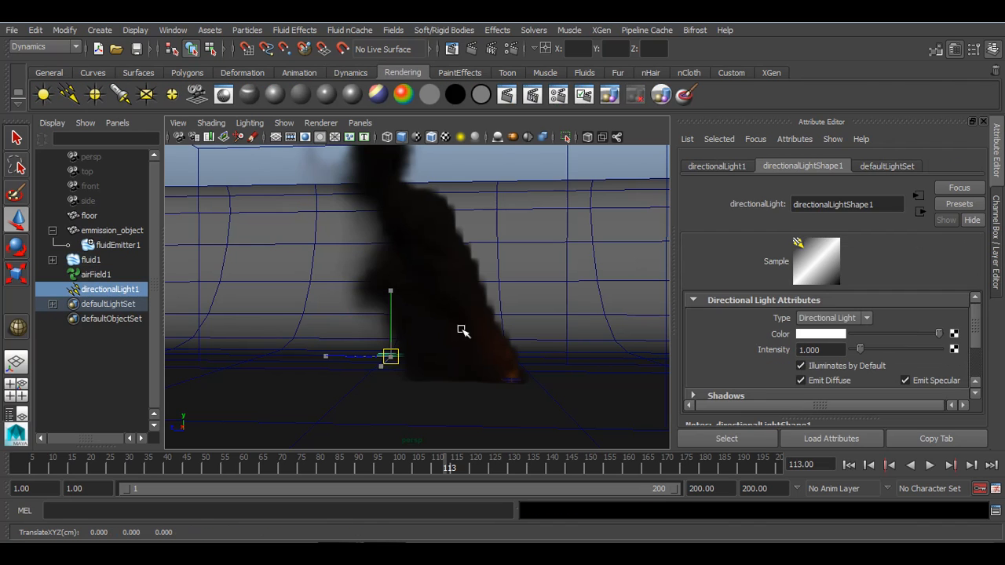
pyautogui.press('e')
pyautogui.moveTo(405, 338); pyautogui.dragTo(449, 337)
pyautogui.press('w')
# Step: Move the directional light across the floor to a spot beside the base of the fire
pyautogui.keyDown('alt'); pyautogui.moveTo(408, 363); pyautogui.dragTo(438, 388); pyautogui.keyUp('alt')
pyautogui.moveTo(311, 358); pyautogui.dragTo(424, 420)
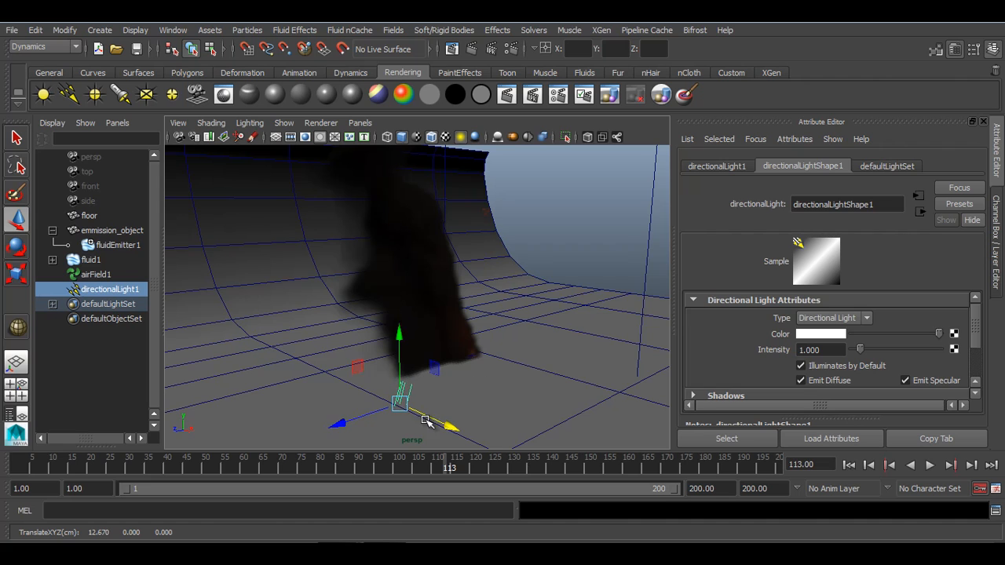
pyautogui.moveTo(359, 424); pyautogui.dragTo(471, 369)
pyautogui.moveTo(558, 400); pyautogui.dragTo(507, 401)
pyautogui.press('e')
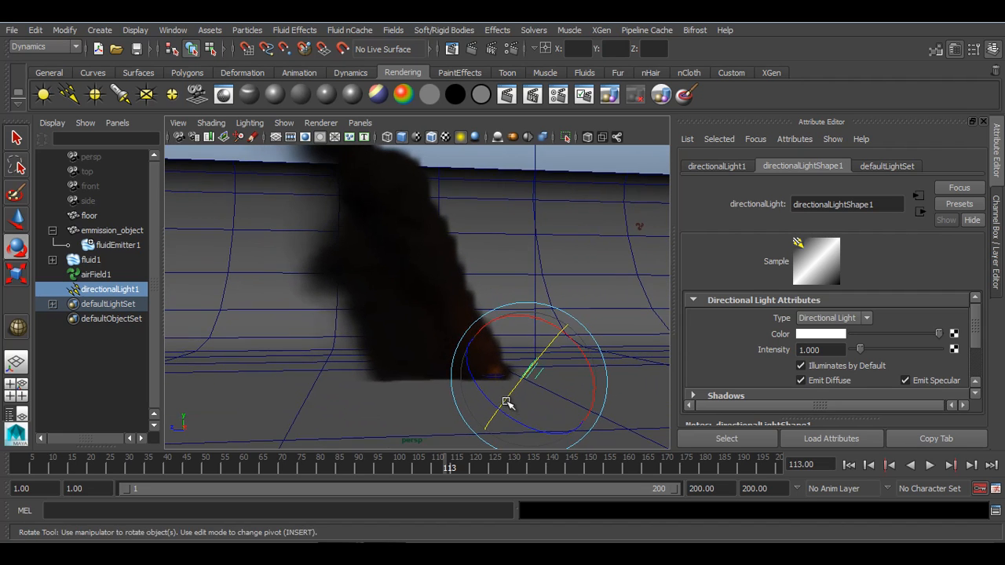
pyautogui.keyDown('alt'); pyautogui.moveTo(507, 402); pyautogui.dragTo(501, 424, button='right'); pyautogui.keyUp('alt')
pyautogui.keyDown('alt'); pyautogui.moveTo(506, 426); pyautogui.dragTo(525, 405, button='middle'); pyautogui.keyUp('alt')
pyautogui.keyDown('alt'); pyautogui.moveTo(527, 406); pyautogui.dragTo(420, 375); pyautogui.keyUp('alt')
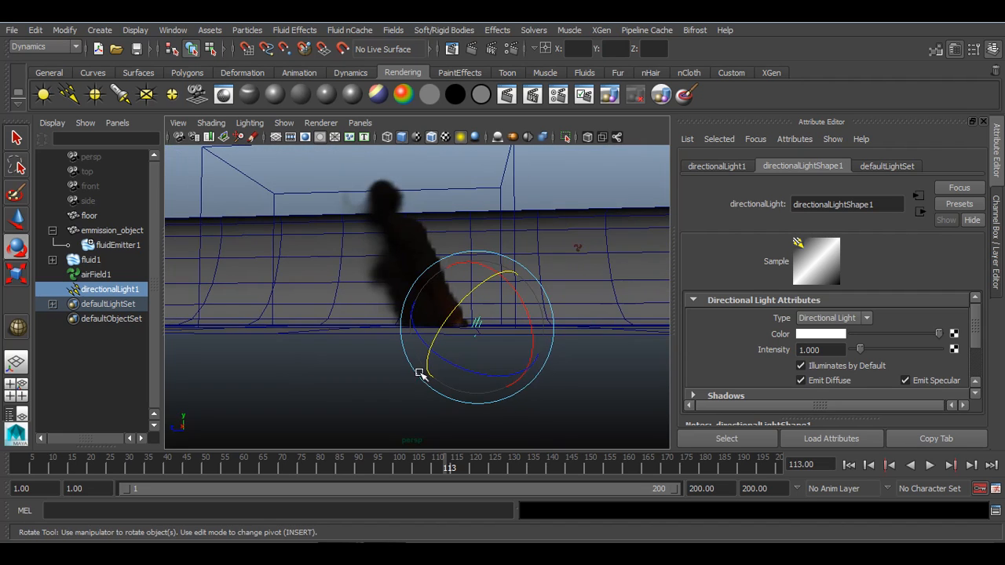
# Step: Raise the top vertices of the floor's curved back wall to make the backdrop much taller
pyautogui.click(597, 294)
pyautogui.keyDown('alt'); pyautogui.moveTo(599, 280); pyautogui.dragTo(555, 313); pyautogui.keyUp('alt')
pyautogui.moveTo(550, 192); pyautogui.dragTo(488, 183, button='right')
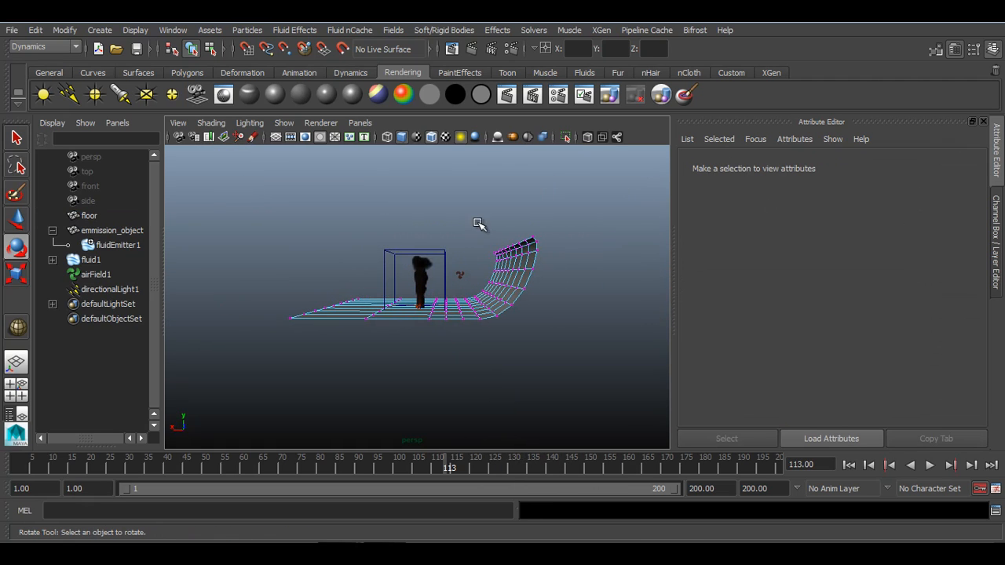
pyautogui.moveTo(559, 262); pyautogui.dragTo(561, 263)
pyautogui.press('w')
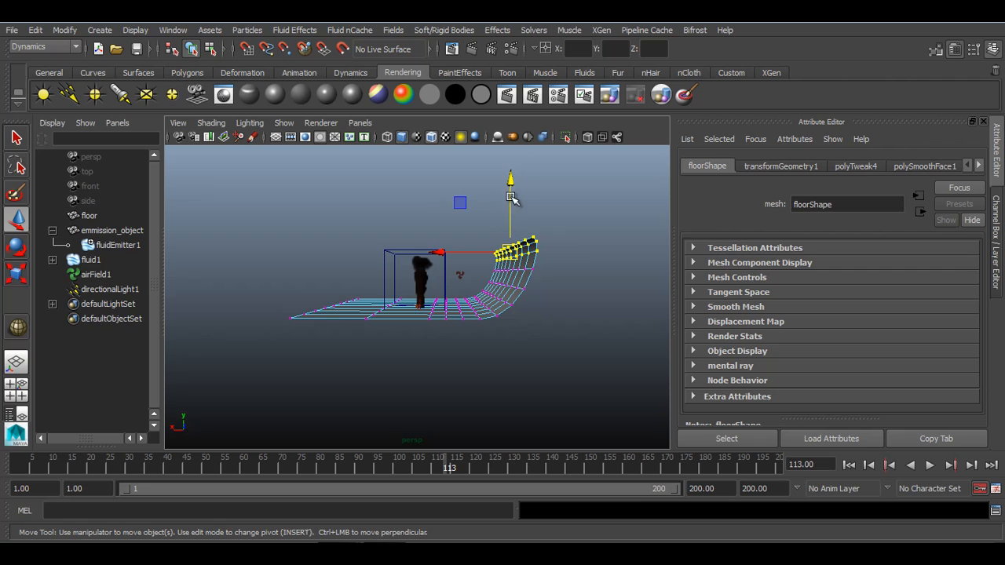
pyautogui.click(515, 163)
pyautogui.hotkey('ctrl', 'z')
pyautogui.moveTo(511, 180); pyautogui.dragTo(488, 95)
# Step: Move the edge loop near the top of the backdrop wall down and outward, and return to object mode
pyautogui.moveTo(524, 207); pyautogui.dragTo(583, 164, button='right')
pyautogui.keyDown('alt'); pyautogui.moveTo(507, 208); pyautogui.dragTo(587, 245); pyautogui.keyUp('alt')
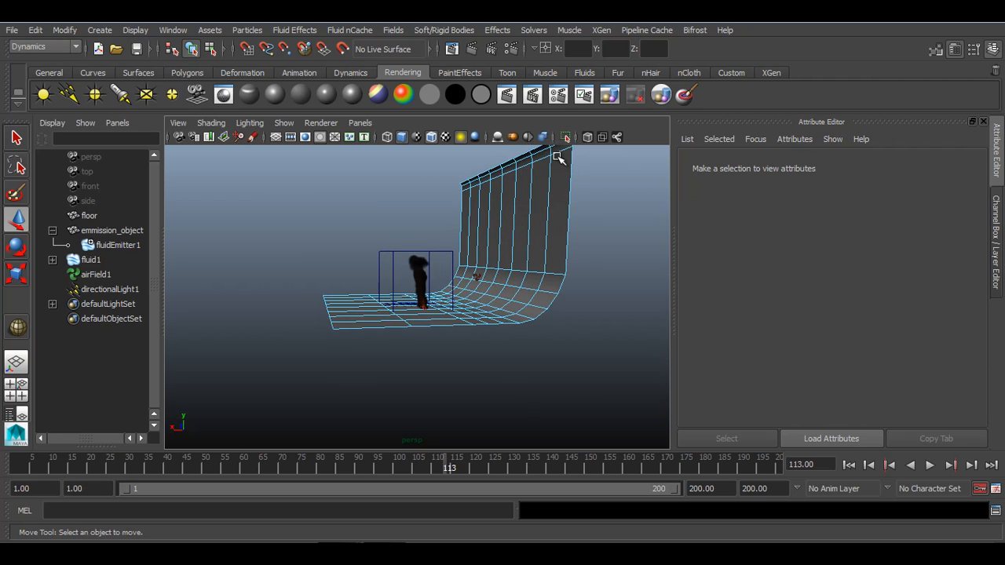
pyautogui.click(561, 152)
pyautogui.keyDown('alt'); pyautogui.moveTo(532, 198); pyautogui.dragTo(487, 222); pyautogui.keyUp('alt')
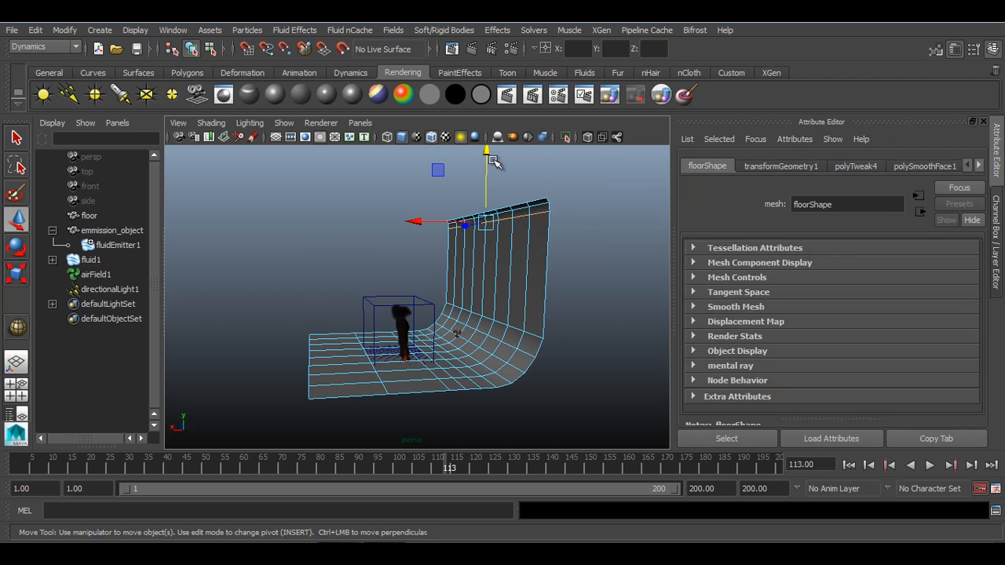
pyautogui.moveTo(493, 160); pyautogui.dragTo(492, 184)
pyautogui.moveTo(436, 277); pyautogui.dragTo(449, 284)
pyautogui.moveTo(506, 328); pyautogui.dragTo(573, 170, button='right')
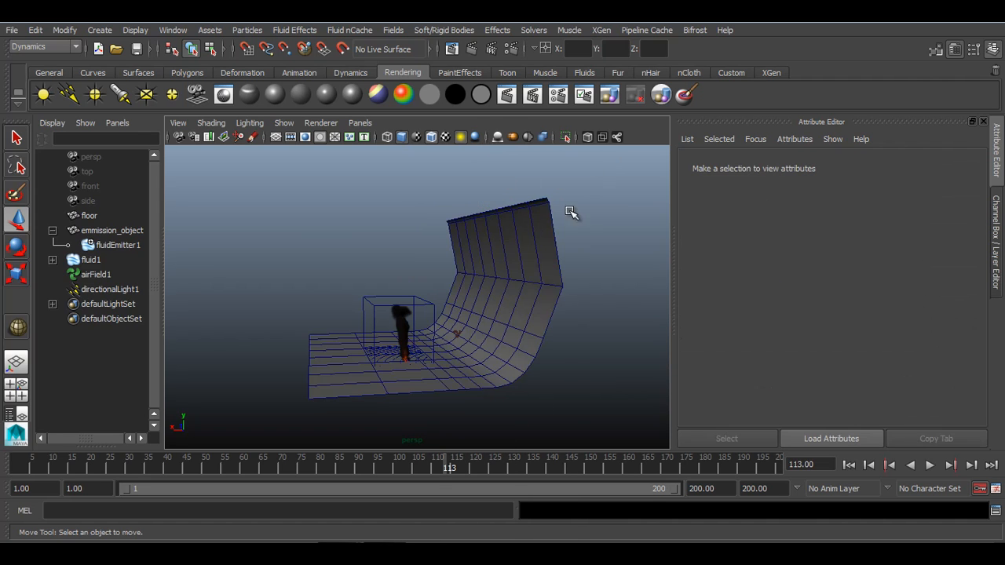
# Step: Scale the floor wider along the backdrop's width and go to frame 100 on the timeline
pyautogui.click(541, 307)
pyautogui.click(613, 381)
pyautogui.keyDown('alt'); pyautogui.moveTo(610, 381); pyautogui.dragTo(531, 343); pyautogui.keyUp('alt')
pyautogui.keyDown('alt'); pyautogui.moveTo(532, 343); pyautogui.dragTo(493, 414, button='right'); pyautogui.keyUp('alt')
pyautogui.keyDown('alt'); pyautogui.moveTo(492, 413); pyautogui.dragTo(555, 416); pyautogui.keyUp('alt')
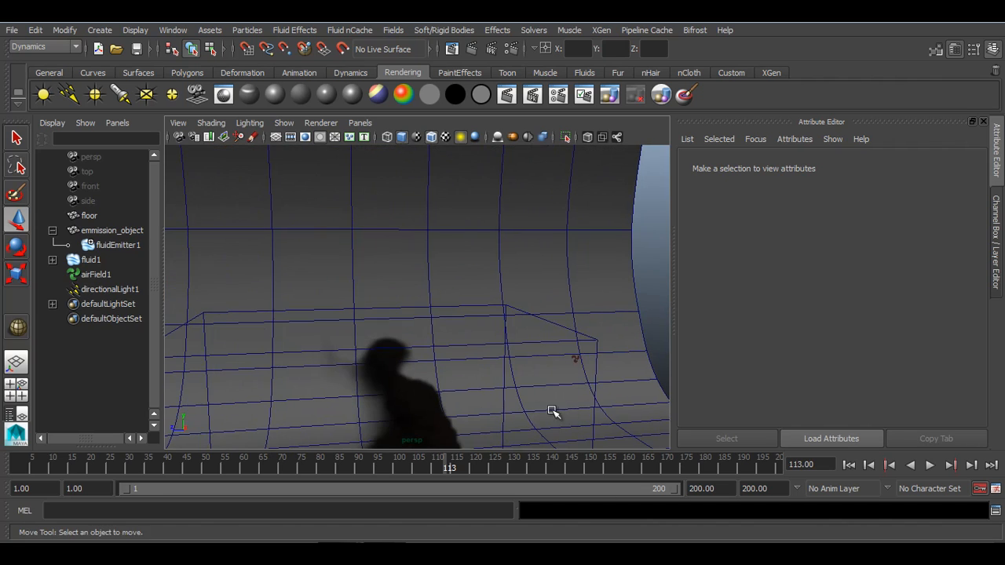
pyautogui.keyDown('alt'); pyautogui.moveTo(555, 415); pyautogui.dragTo(325, 269, button='right'); pyautogui.keyUp('alt')
pyautogui.keyDown('alt'); pyautogui.moveTo(325, 270); pyautogui.dragTo(534, 343); pyautogui.keyUp('alt')
pyautogui.click(373, 350)
pyautogui.press('r')
pyautogui.moveTo(333, 334); pyautogui.dragTo(250, 341)
pyautogui.click(399, 464)
pyautogui.keyDown('alt'); pyautogui.moveTo(394, 325); pyautogui.dragTo(510, 437, button='right'); pyautogui.keyUp('alt')
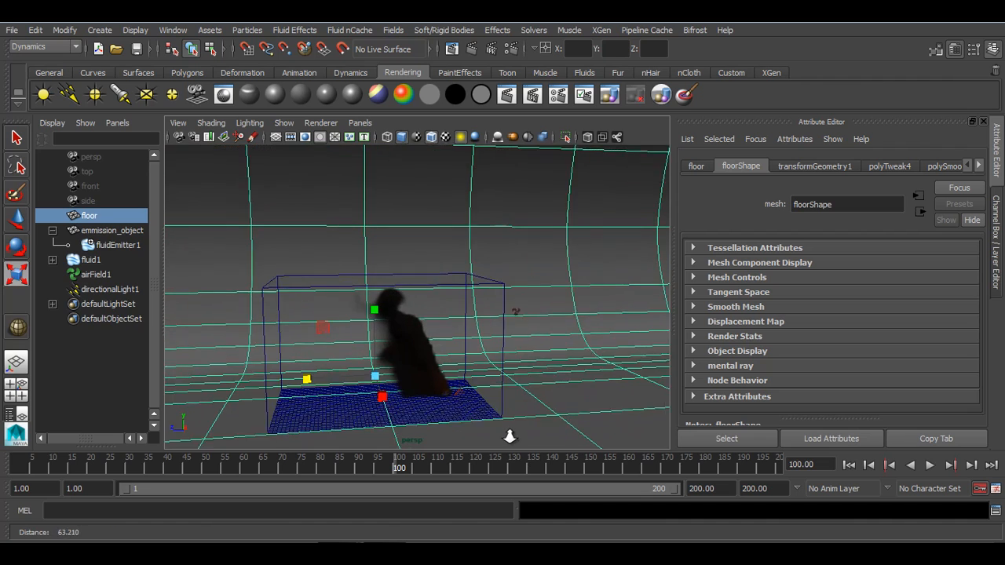
pyautogui.keyDown('alt'); pyautogui.moveTo(511, 437); pyautogui.dragTo(474, 390); pyautogui.keyUp('alt')
pyautogui.keyDown('alt'); pyautogui.moveTo(473, 390); pyautogui.dragTo(512, 395, button='middle'); pyautogui.keyUp('alt')
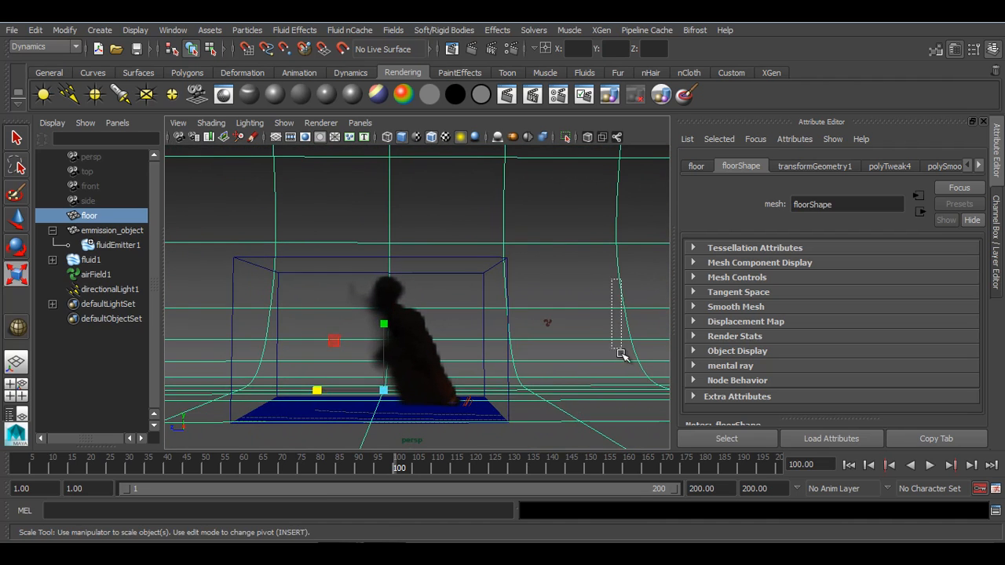
# Step: Deselect the floor, frame the fluid container closer in the perspective view, and set the scene to render using mental ray
pyautogui.moveTo(620, 355); pyautogui.dragTo(620, 357)
pyautogui.keyDown('alt'); pyautogui.moveTo(538, 348); pyautogui.dragTo(580, 363, button='right'); pyautogui.keyUp('alt')
pyautogui.keyDown('alt'); pyautogui.moveTo(580, 363); pyautogui.dragTo(590, 355); pyautogui.keyUp('alt')
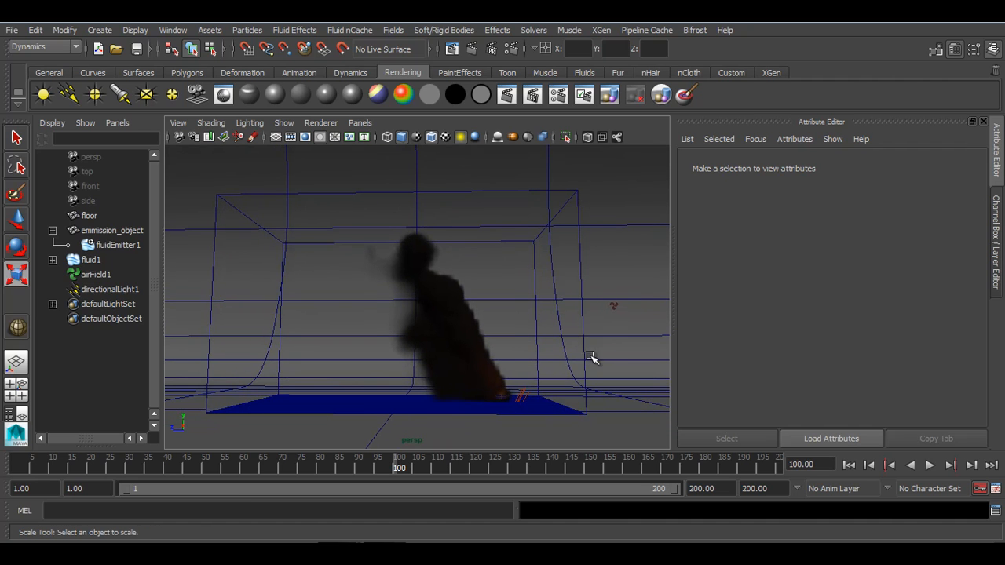
pyautogui.click(997, 243)
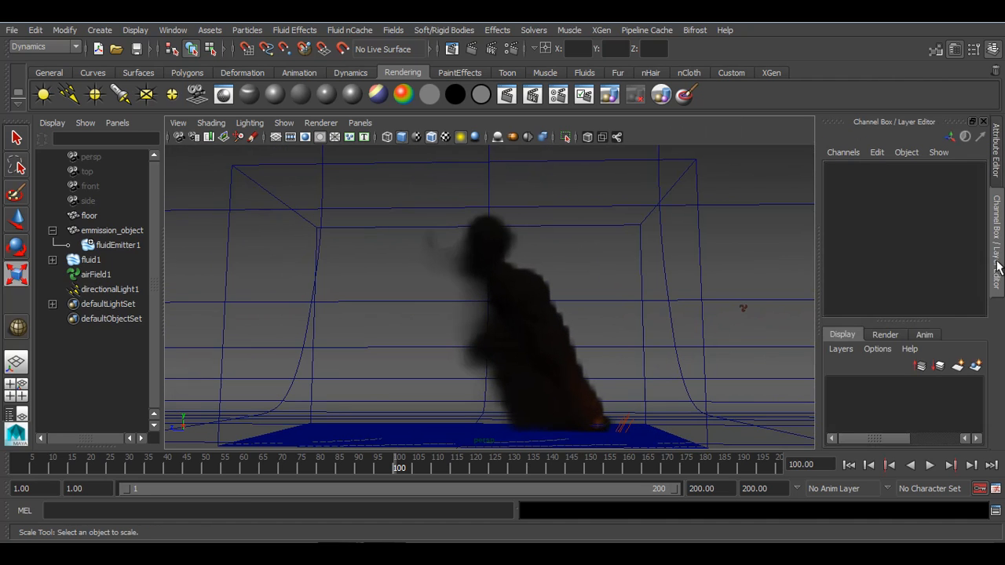
pyautogui.click(510, 49)
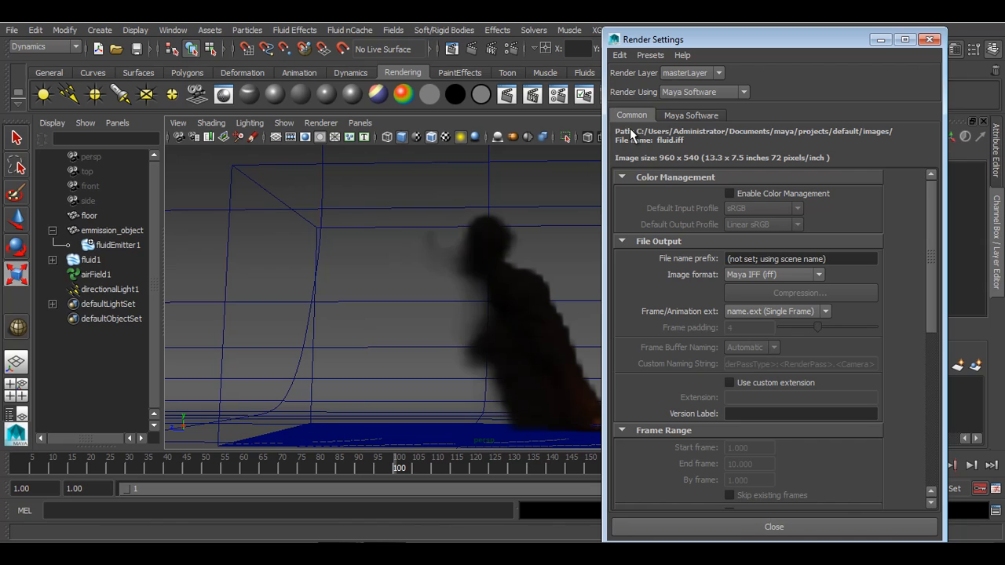
pyautogui.click(688, 117)
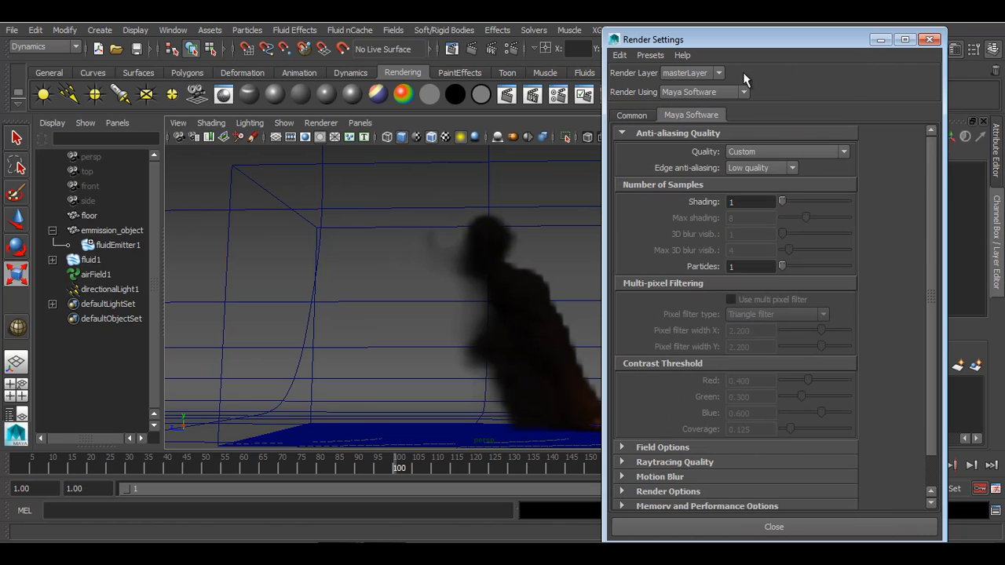
pyautogui.click(723, 90)
pyautogui.click(694, 130)
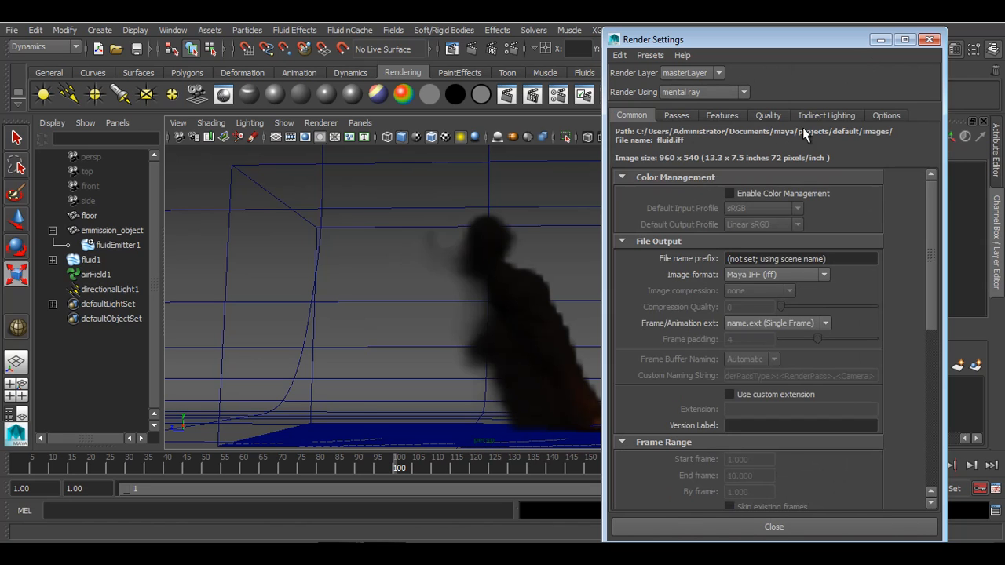
# Step: Enable Final Gathering with an accuracy of 300 and close the render settings
pyautogui.click(821, 115)
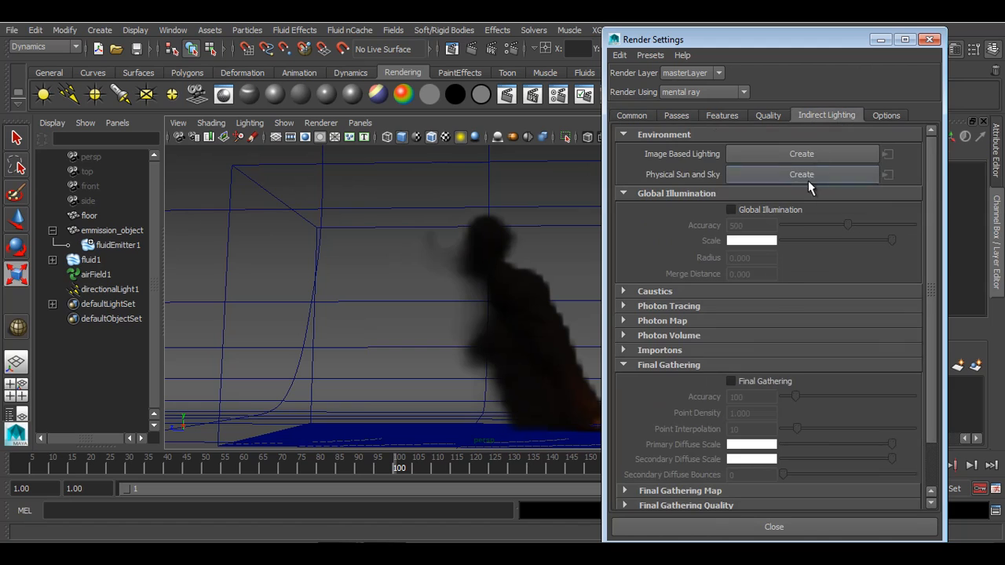
pyautogui.click(742, 382)
pyautogui.doubleClick(757, 396)
pyautogui.write('300')
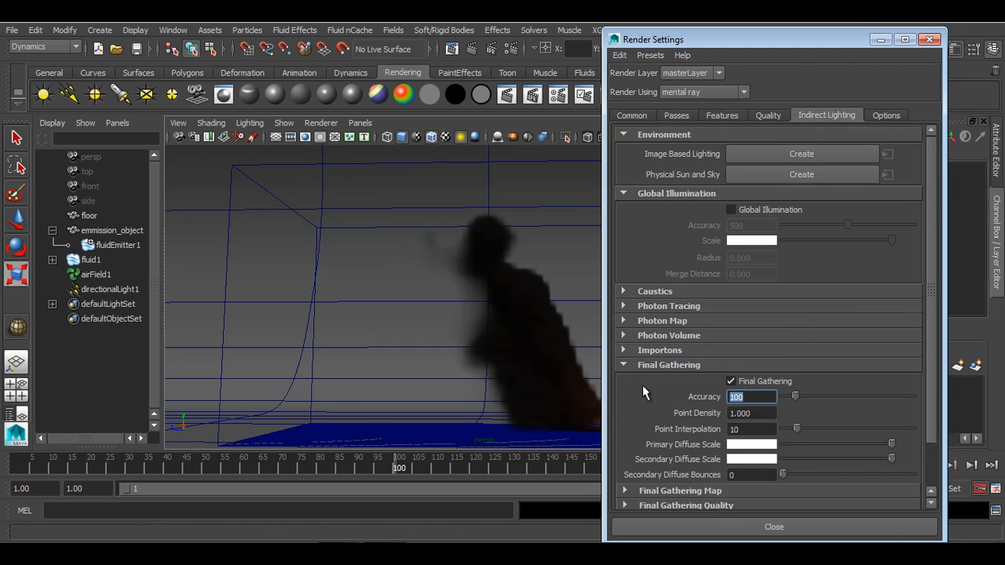
pyautogui.press('Return')
pyautogui.click(929, 40)
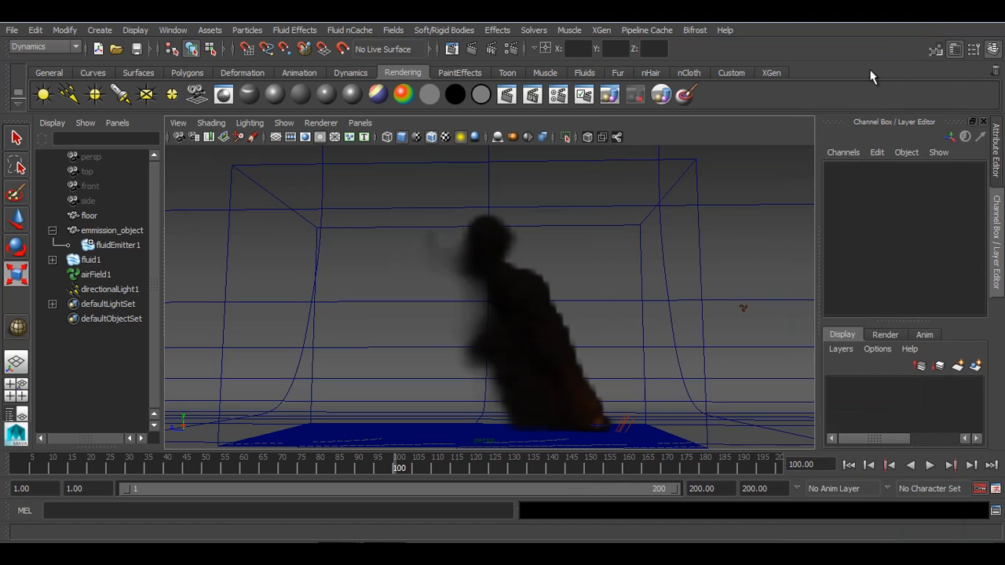
# Step: Lighten the perspective camera's environment background color from black to a medium grey
pyautogui.click(177, 124)
pyautogui.click(201, 144)
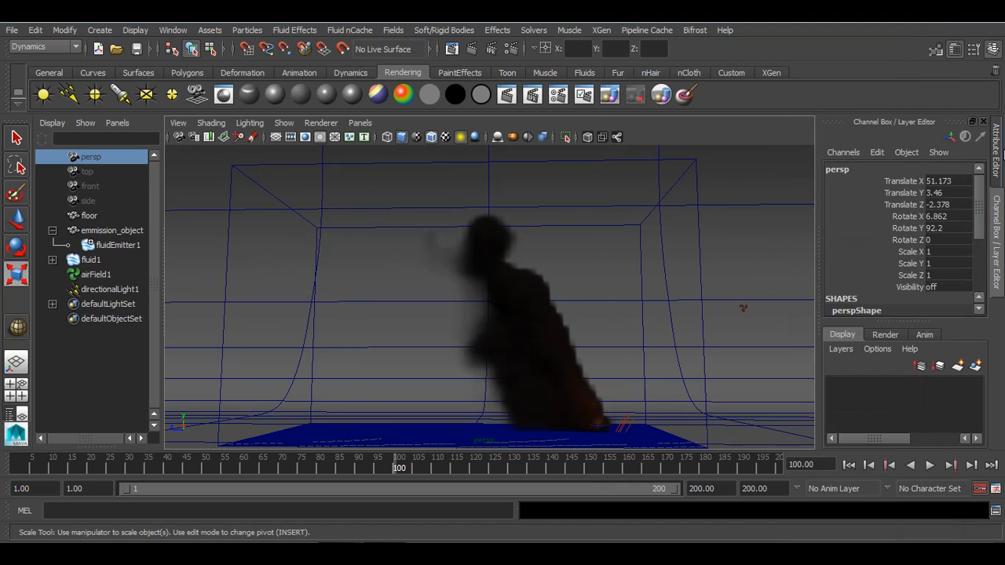
pyautogui.click(997, 157)
pyautogui.scroll(-6, 812, 380)
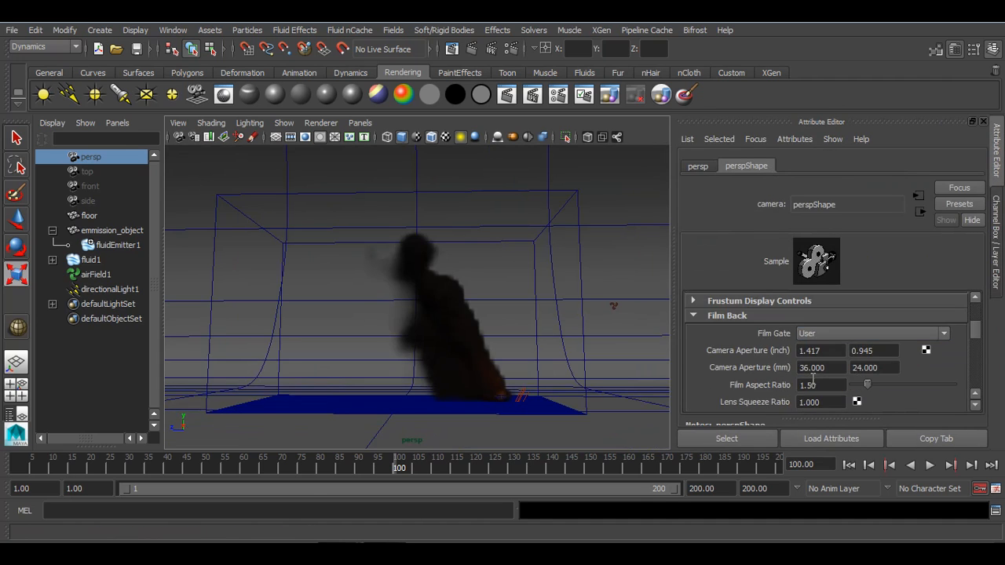
pyautogui.scroll(-3, 813, 382)
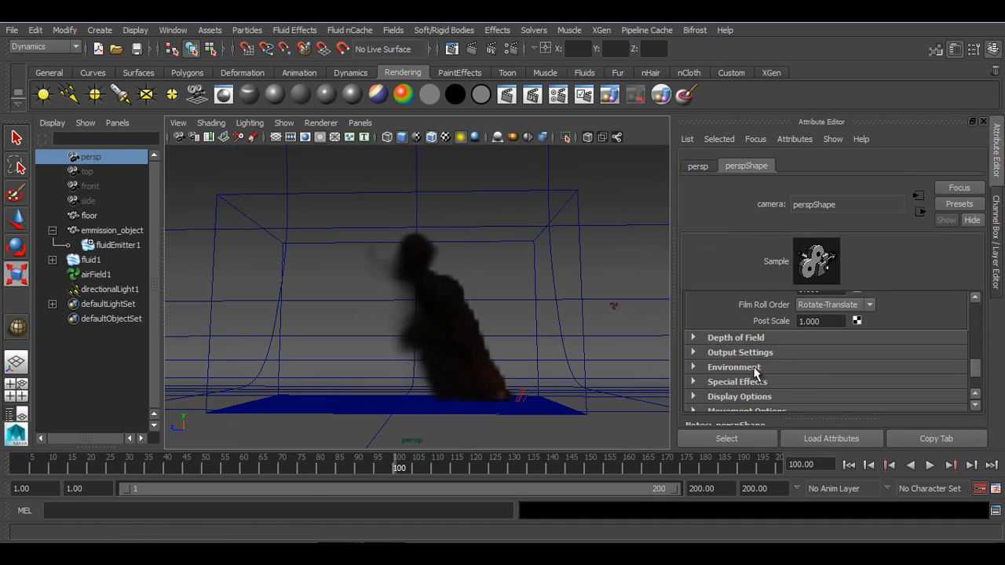
pyautogui.scroll(-2, 756, 373)
pyautogui.click(734, 323)
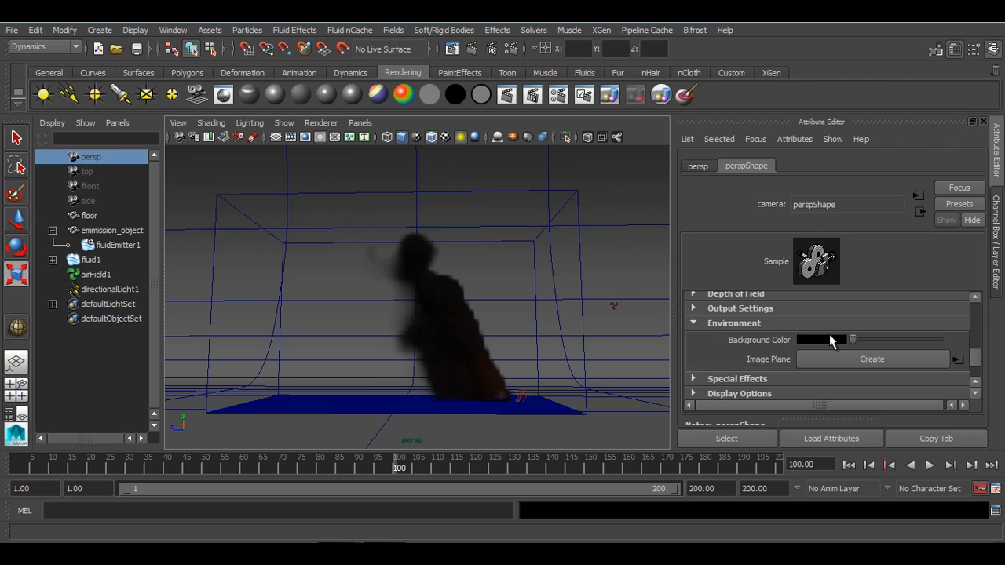
pyautogui.moveTo(855, 342); pyautogui.dragTo(896, 340)
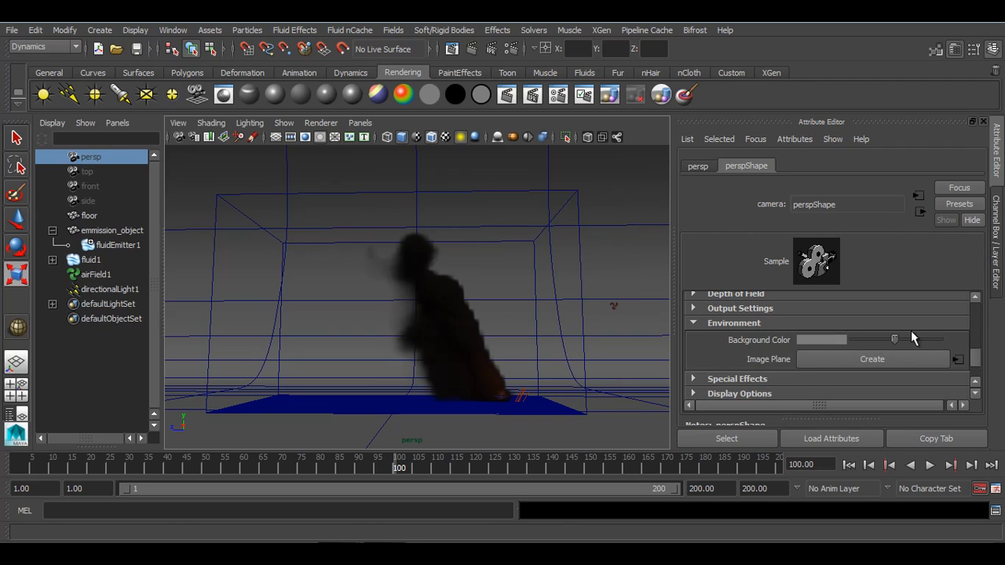
# Step: Render frame 100 from the perspective camera to check the smoke and its shadow, and close the render view
pyautogui.click(998, 276)
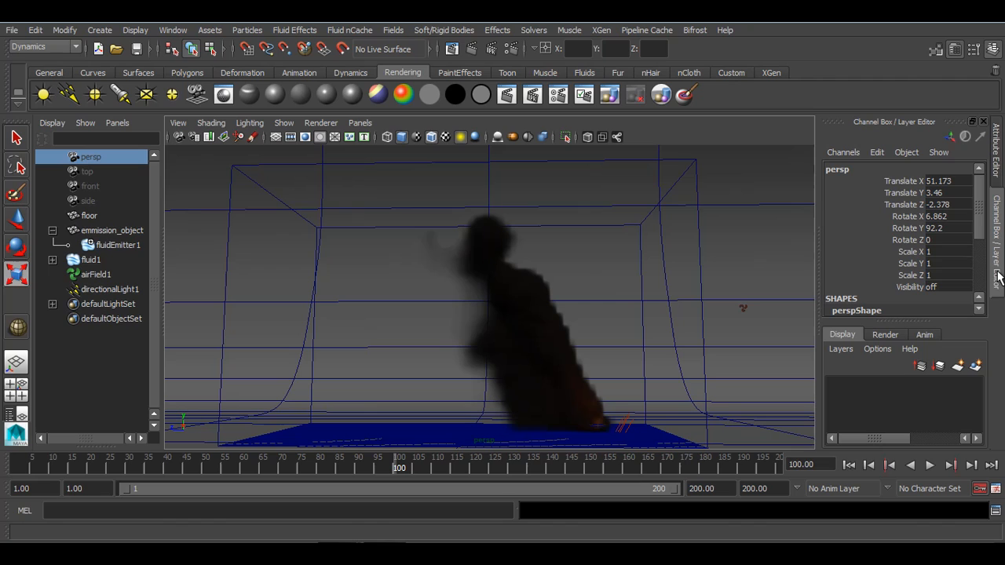
pyautogui.click(472, 49)
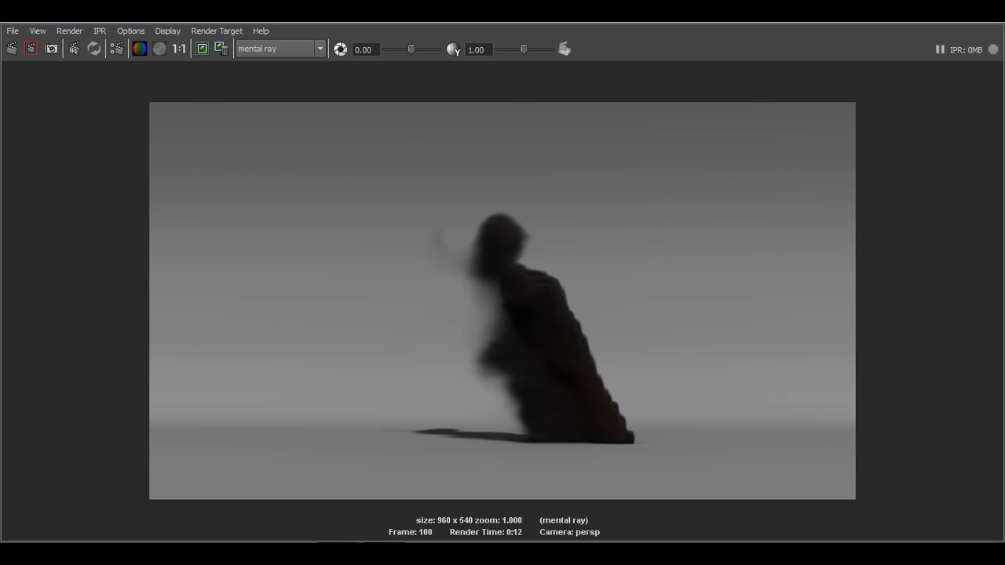
pyautogui.click(936, 14)
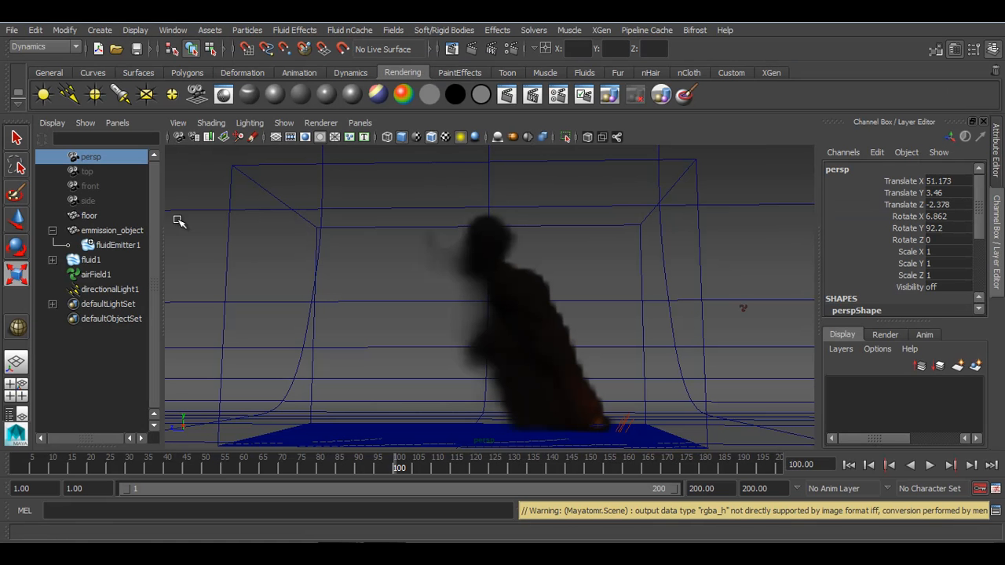
# Step: Set fluidEmitter2's Heat/Voxel/Sec to 35 and its Fuel/Voxel/Sec to 20
pyautogui.click(95, 260)
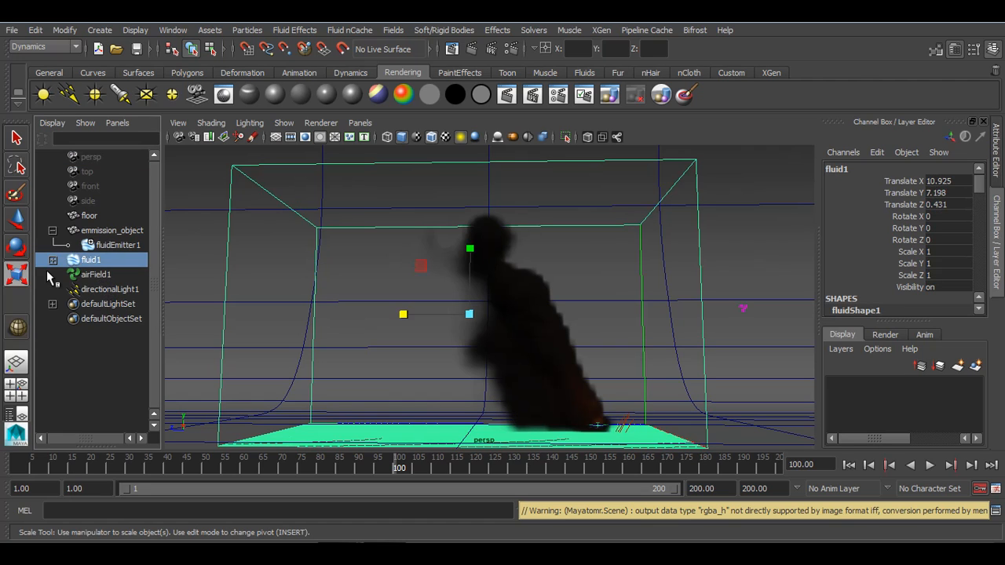
pyautogui.click(52, 260)
pyautogui.click(109, 275)
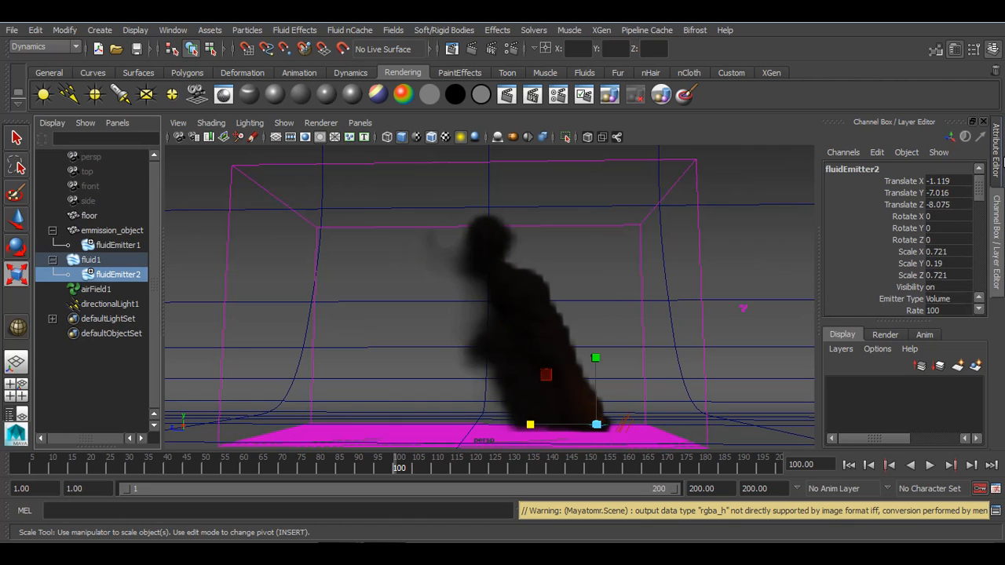
pyautogui.click(1002, 160)
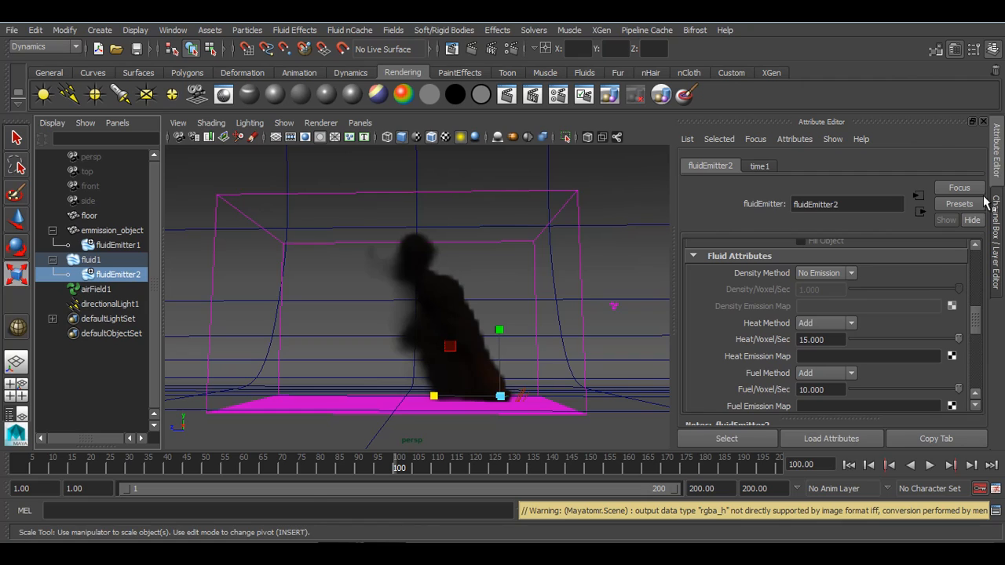
pyautogui.moveTo(844, 340); pyautogui.dragTo(724, 340)
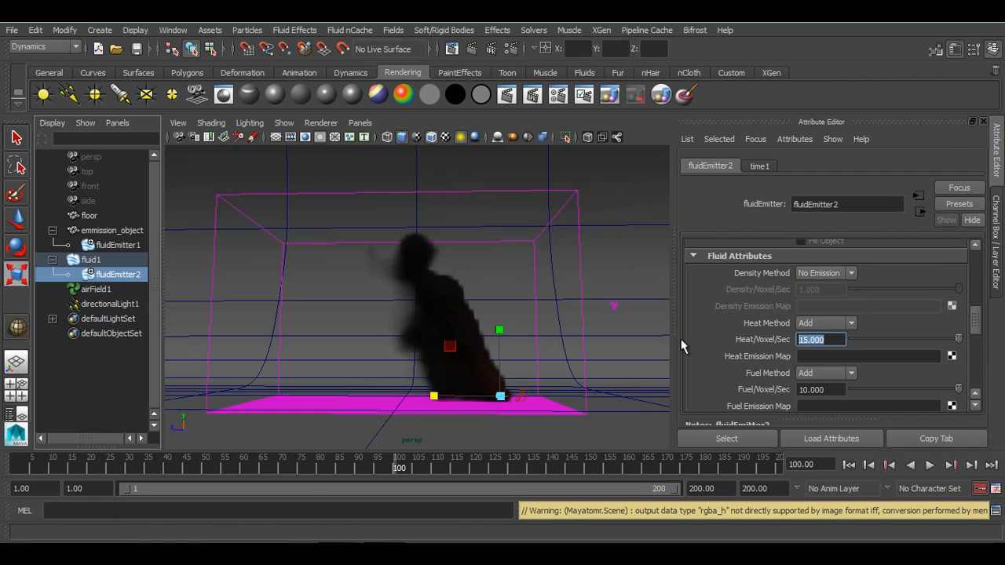
pyautogui.write('35')
pyautogui.press('Return')
pyautogui.click(787, 390)
pyautogui.moveTo(788, 390); pyautogui.dragTo(720, 385)
pyautogui.write('20')
pyautogui.press('Return')
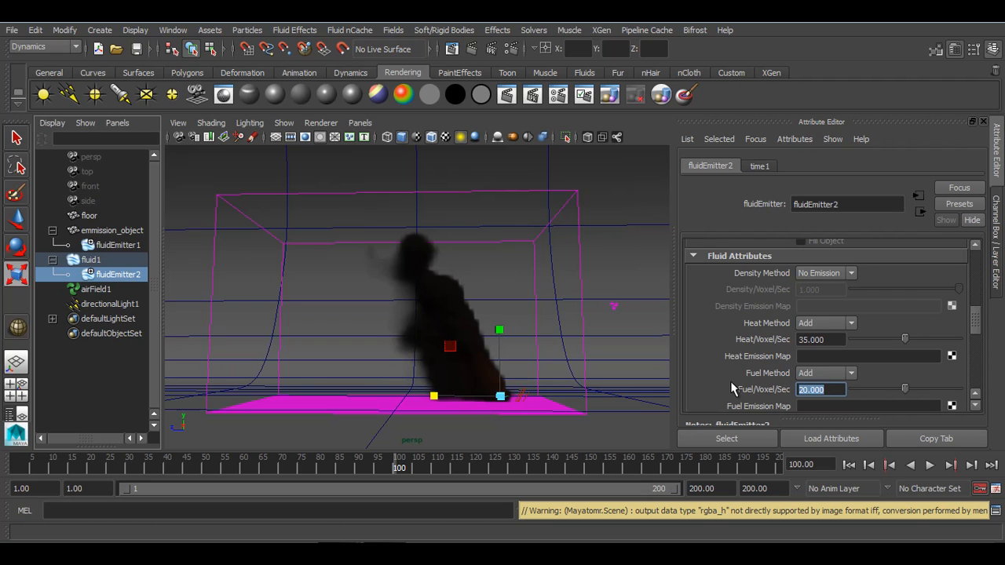
# Step: Try a temperature Buoyancy of 8 and a Temperature Scale of 8 on the fluid container
pyautogui.click(219, 196)
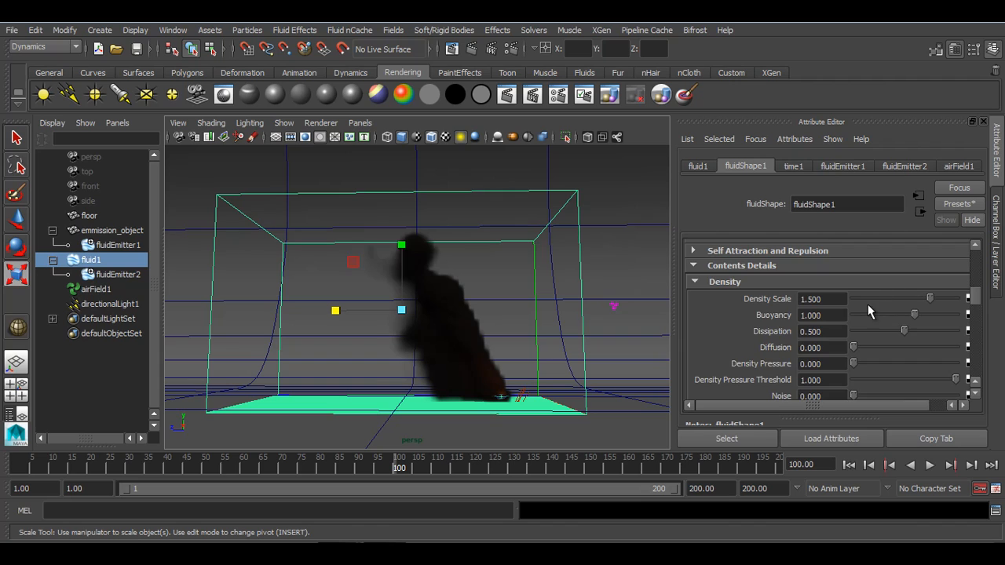
pyautogui.scroll(-6, 860, 310)
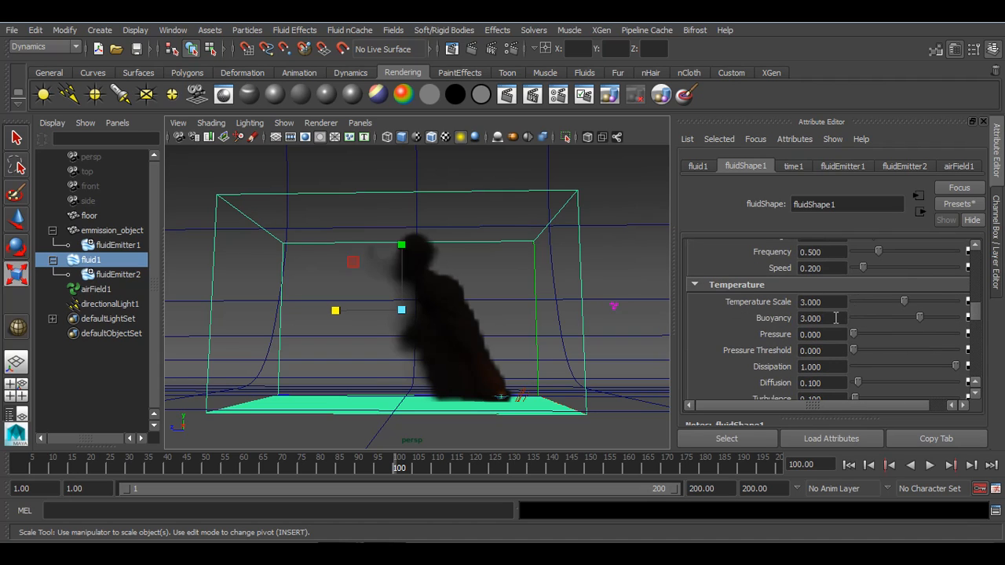
pyautogui.scroll(-4, 835, 318)
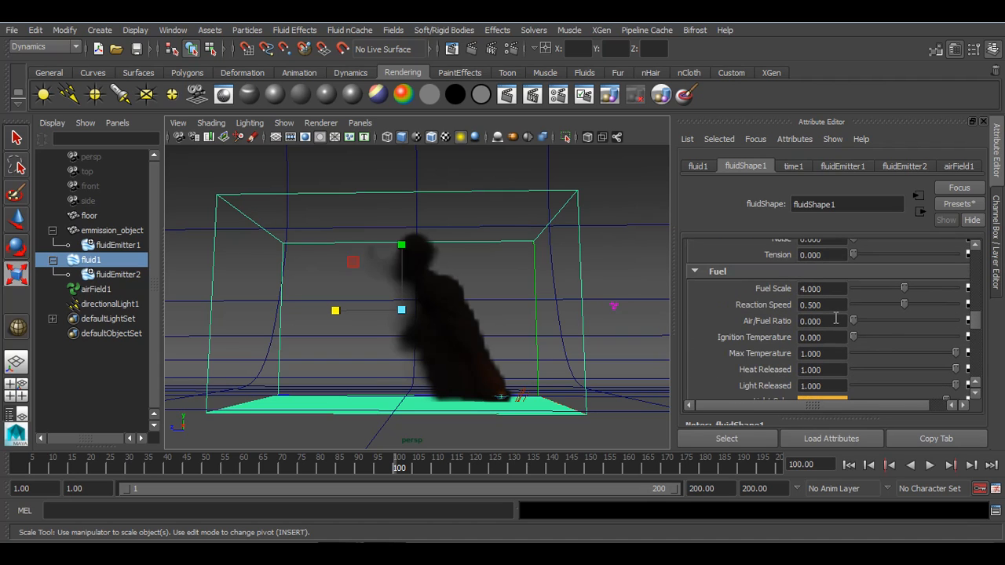
pyautogui.scroll(2, 835, 318)
pyautogui.scroll(1, 834, 310)
pyautogui.moveTo(830, 274); pyautogui.dragTo(667, 271)
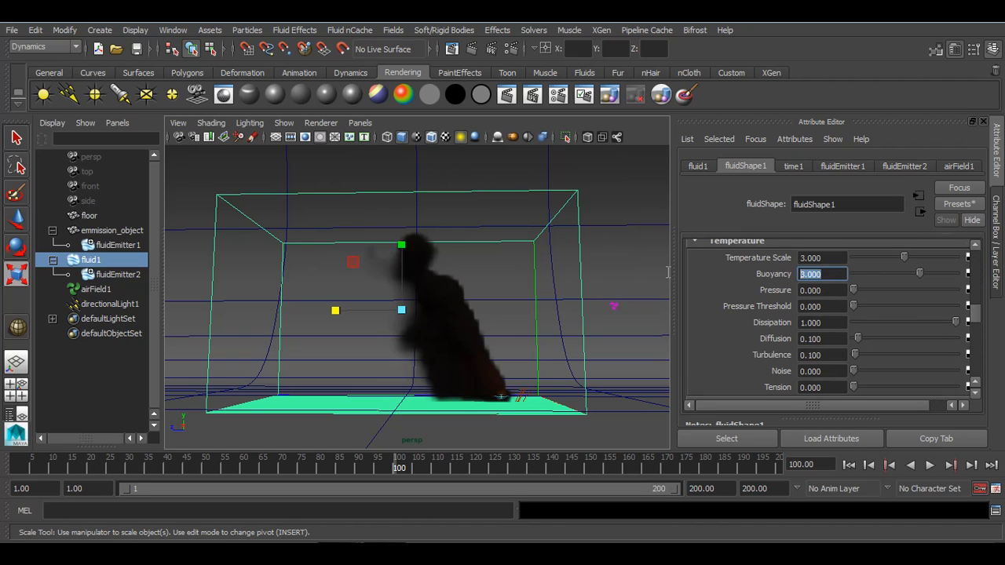
pyautogui.write('8')
pyautogui.press('Return')
pyautogui.moveTo(833, 259); pyautogui.dragTo(778, 262)
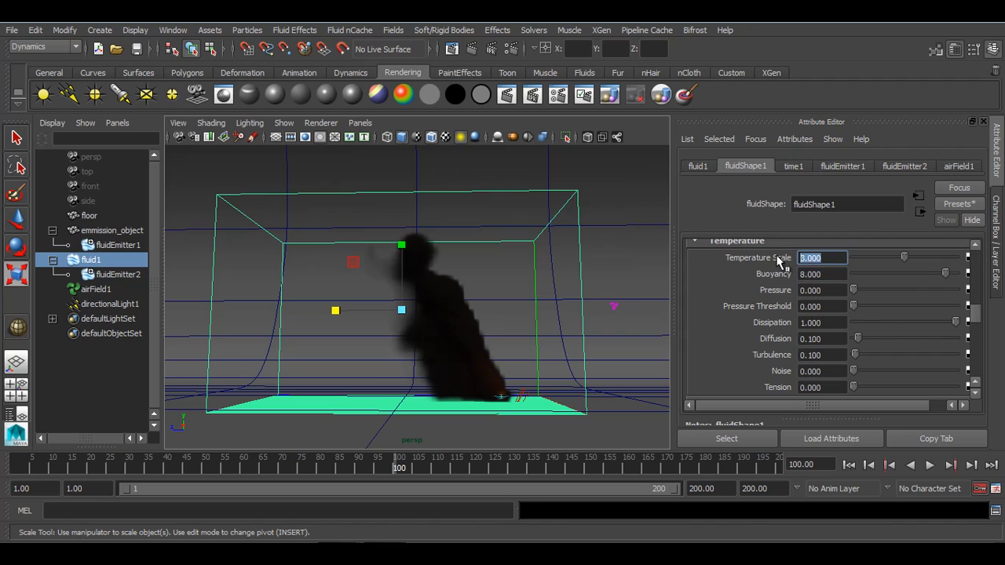
pyautogui.write('8')
pyautogui.press('Return')
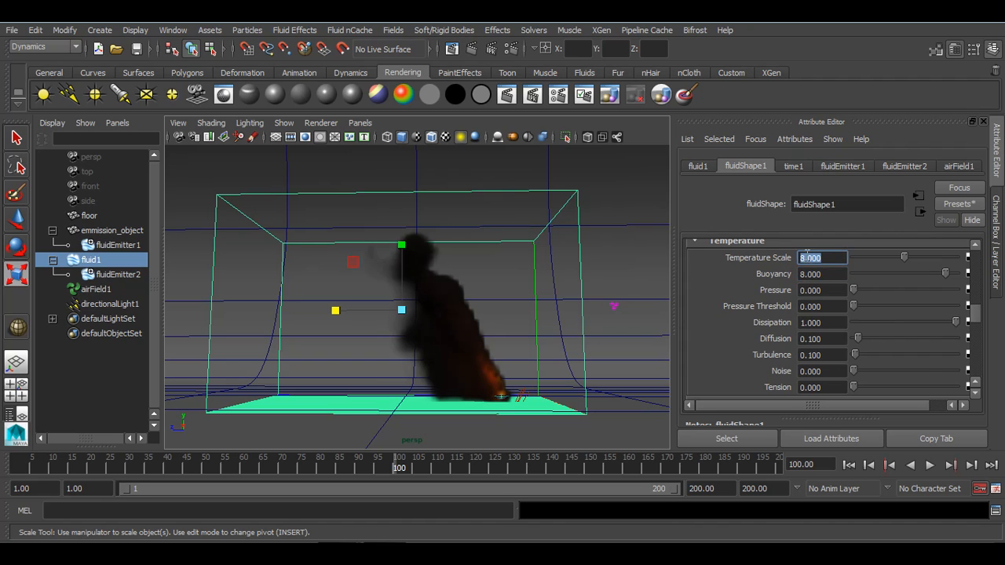
# Step: Replay the simulation from the start to frame 46 and render that frame to check the flames
pyautogui.click(847, 466)
pyautogui.click(930, 465)
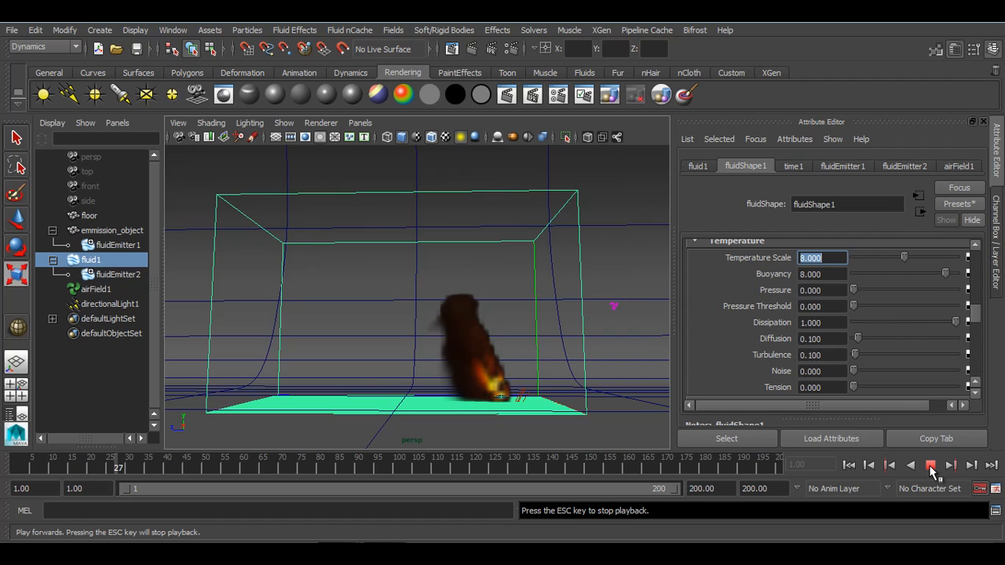
pyautogui.click(929, 466)
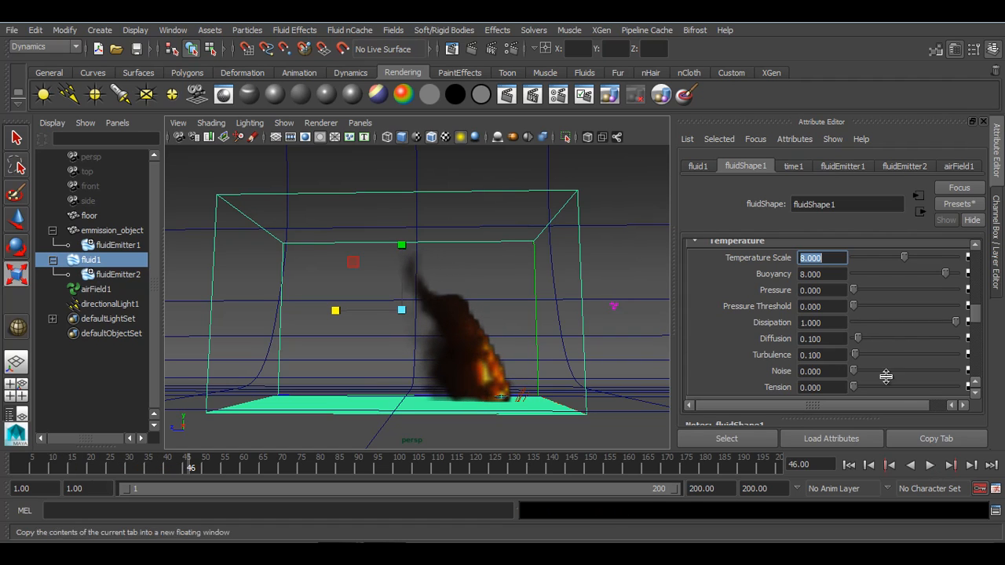
pyautogui.click(476, 48)
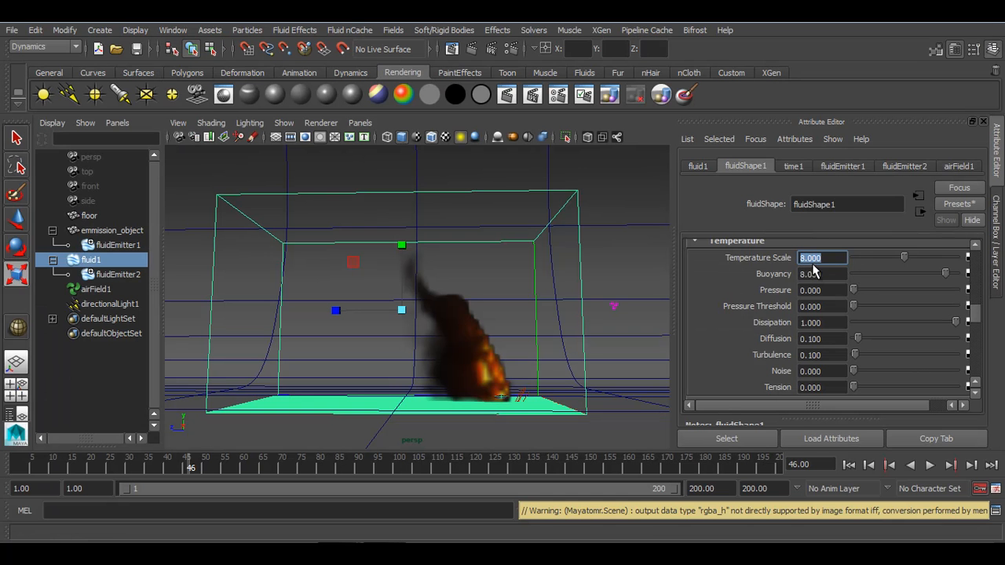
# Step: Set the fluid's temperature Buoyancy to 3 and replay the simulation from the start to frame 31
pyautogui.press('Tab')
pyautogui.write('3')
pyautogui.press('Return')
pyautogui.click(849, 465)
pyautogui.click(933, 466)
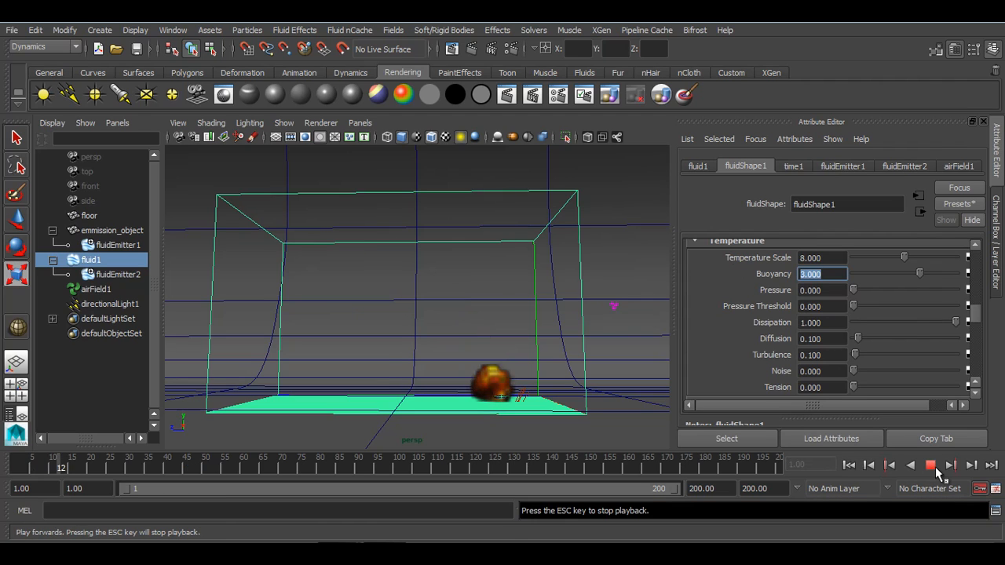
pyautogui.click(932, 465)
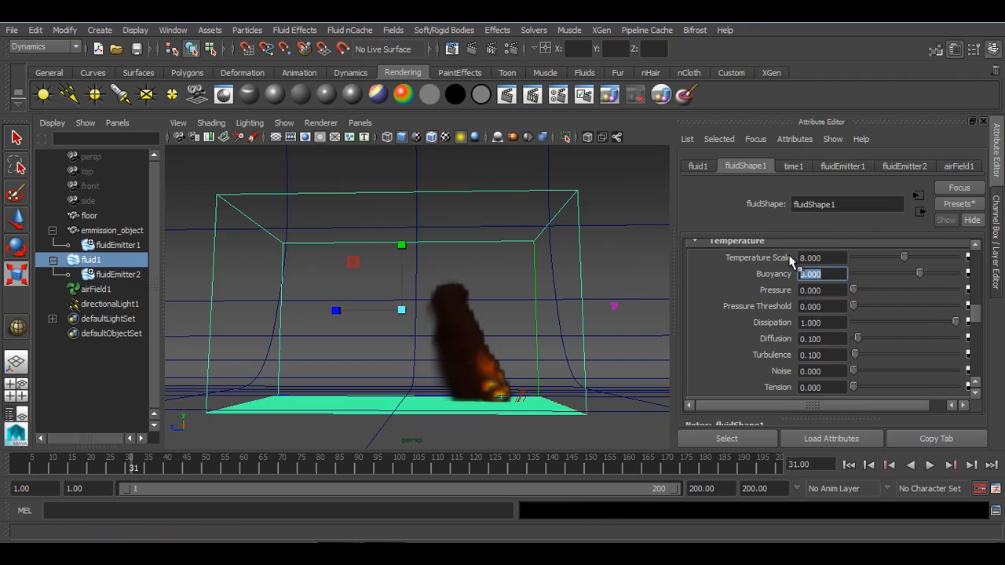
# Step: Set the fluid's Temperature Scale to 5 and replay the simulation from the start
pyautogui.click(832, 258)
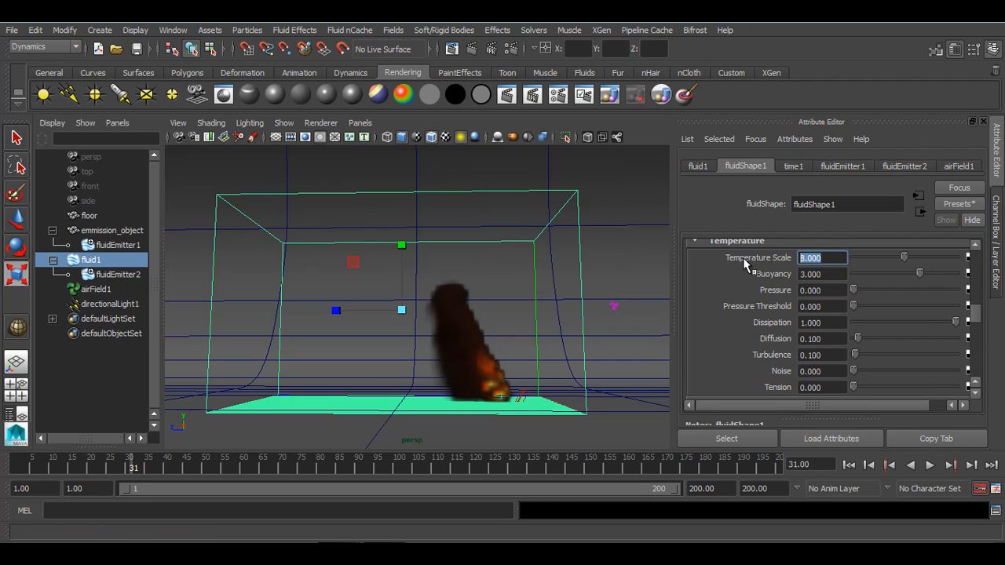
pyautogui.write('5')
pyautogui.press('Return')
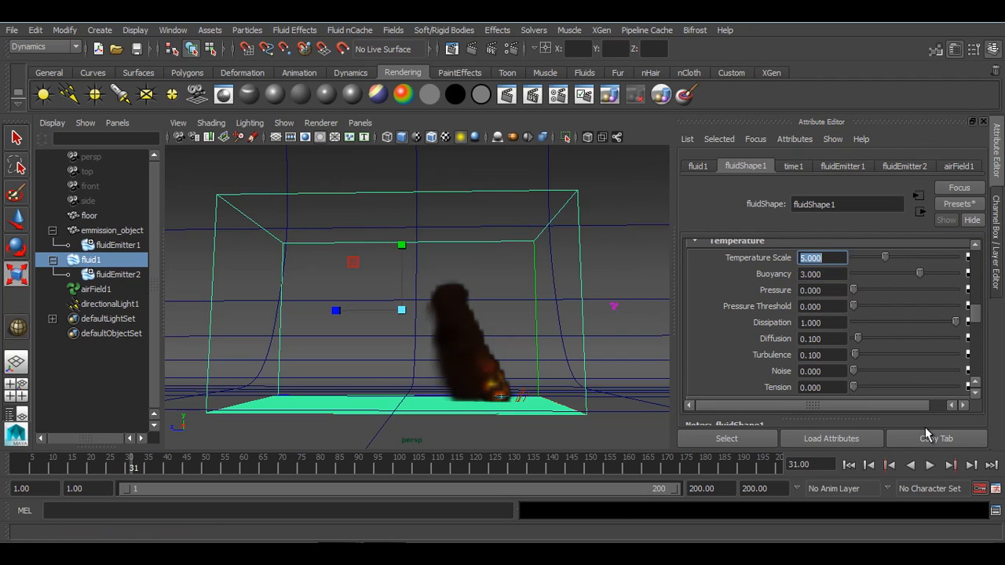
pyautogui.click(850, 467)
pyautogui.click(931, 466)
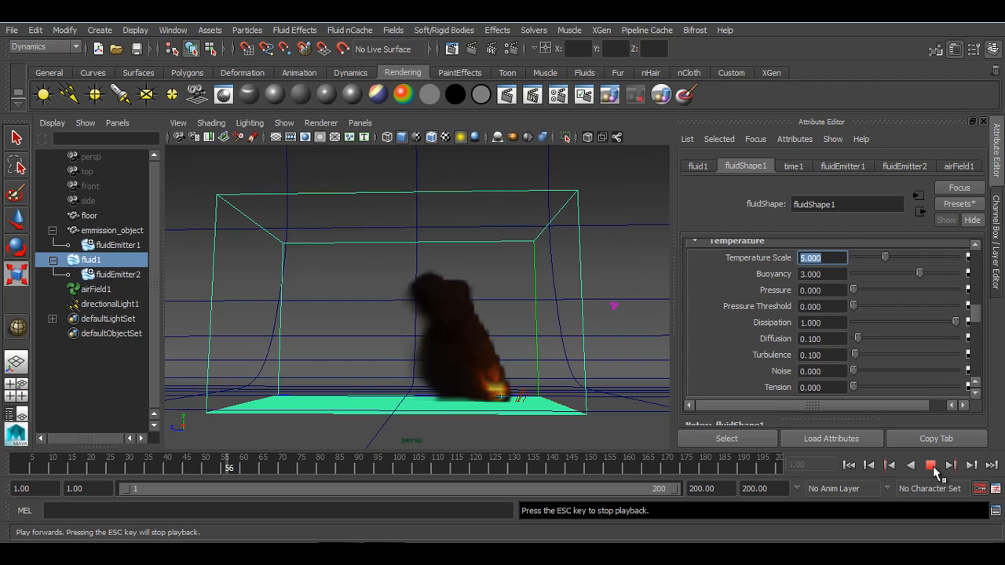
# Step: Stop the replay at frame 78 and render that frame to check the flames
pyautogui.click(932, 466)
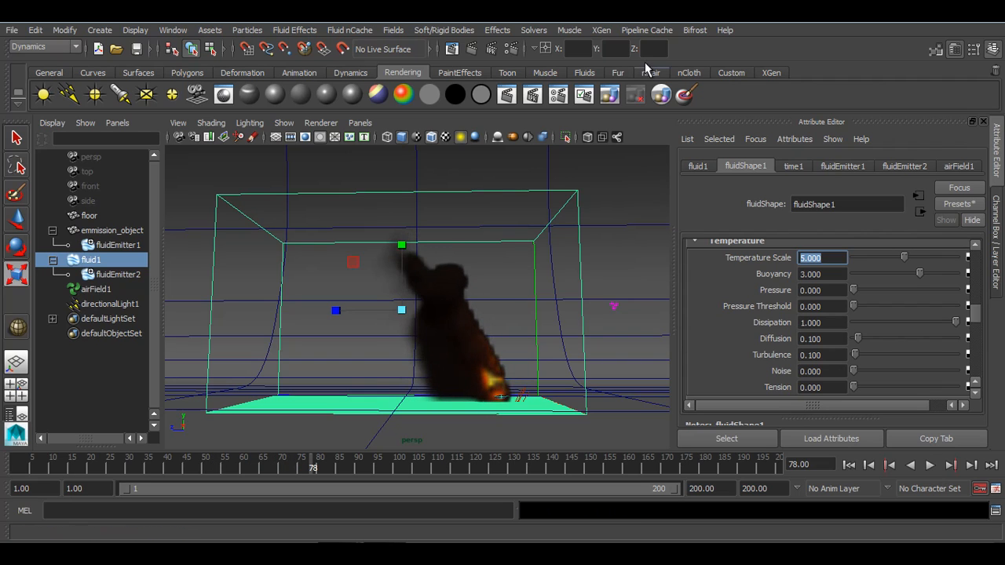
pyautogui.click(475, 50)
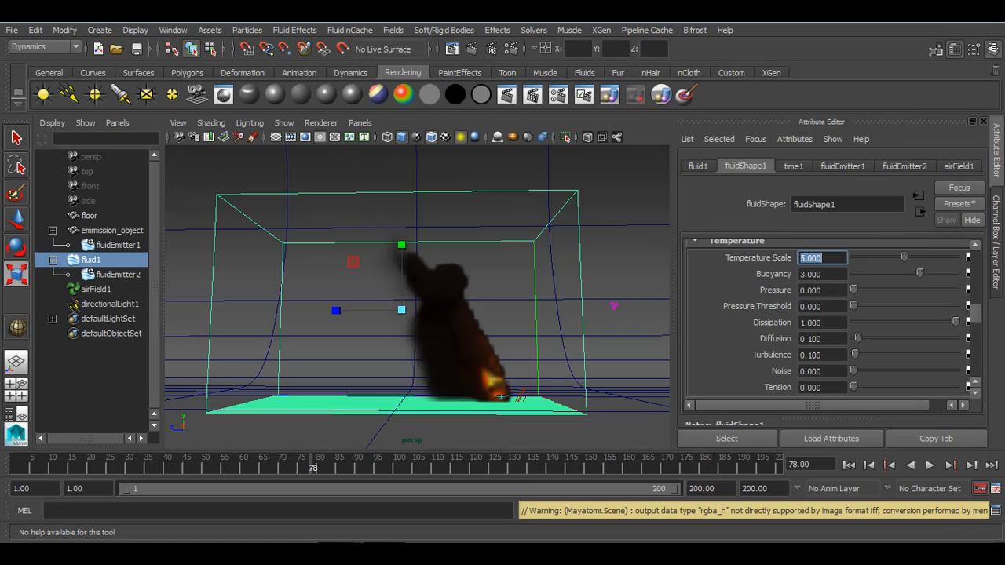
# Step: Add a second marker to the fluid's Color ramp and darken the marker at position 0 to an HSV value of 0.076
pyautogui.scroll(-5, 937, 289)
pyautogui.scroll(-6, 937, 290)
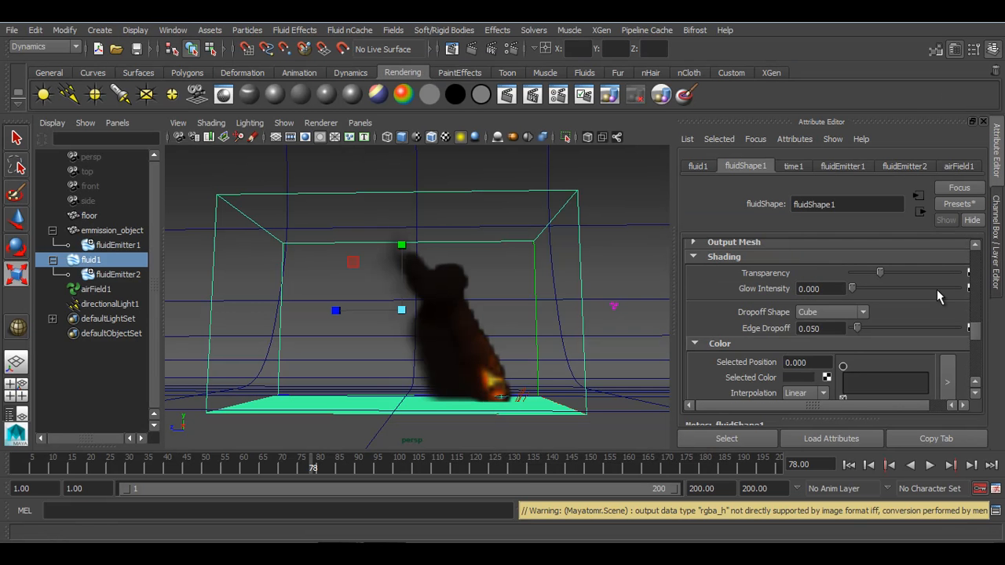
pyautogui.scroll(3, 937, 289)
pyautogui.scroll(-3, 935, 279)
pyautogui.scroll(-3, 932, 282)
pyautogui.moveTo(867, 289); pyautogui.dragTo(879, 287)
pyautogui.click(843, 279)
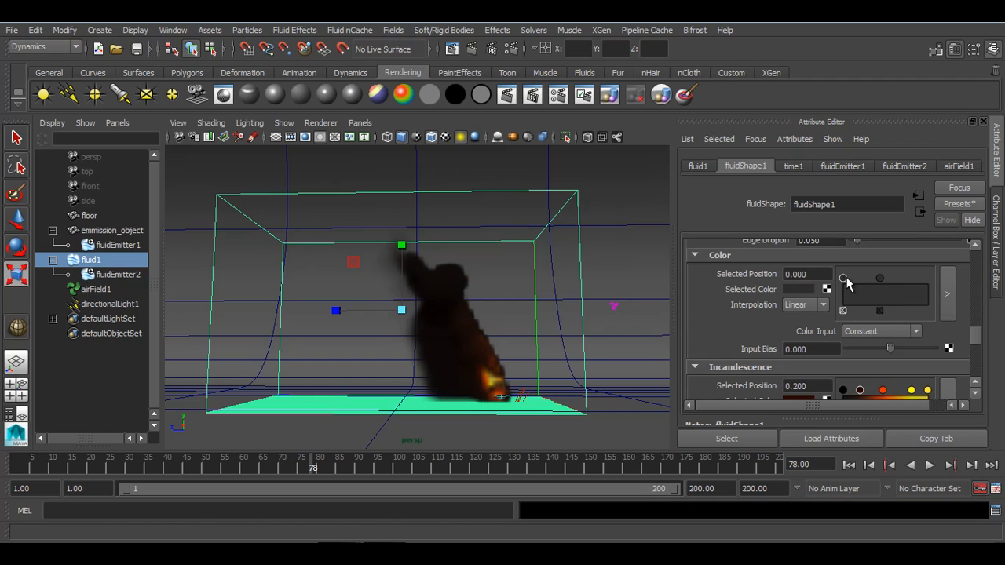
pyautogui.click(806, 291)
pyautogui.moveTo(722, 228); pyautogui.dragTo(720, 227)
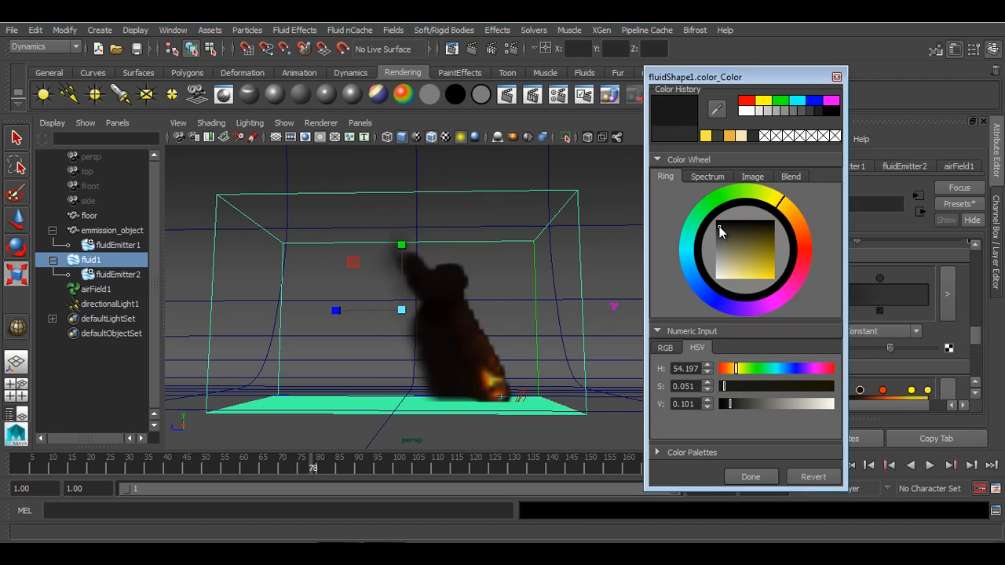
pyautogui.click(746, 476)
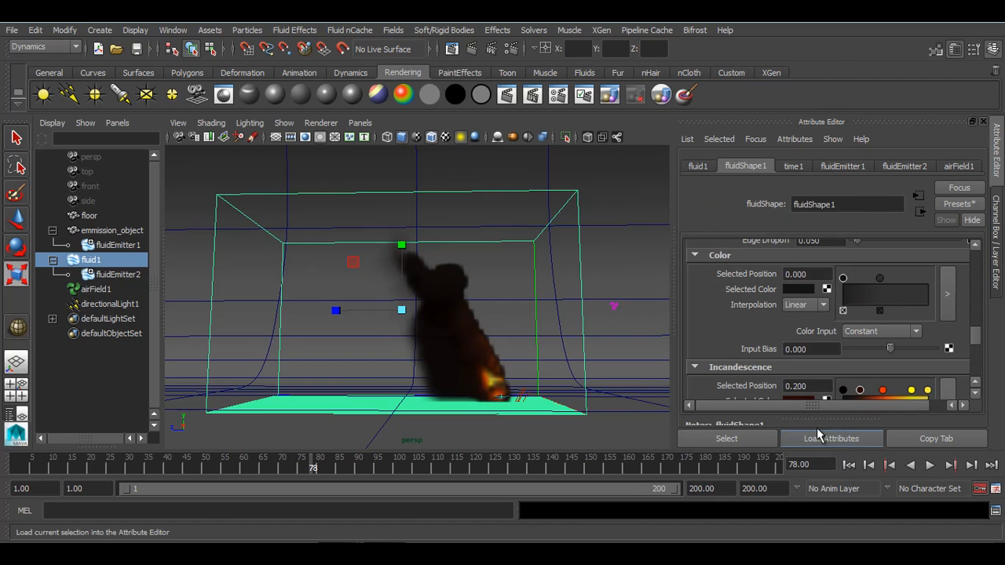
# Step: Delete the Color ramp's second marker and set the remaining one to position 0.157 with a neutral near-black of HSV 0, 0, 0.063
pyautogui.click(879, 310)
pyautogui.moveTo(843, 279); pyautogui.dragTo(855, 280)
pyautogui.click(795, 288)
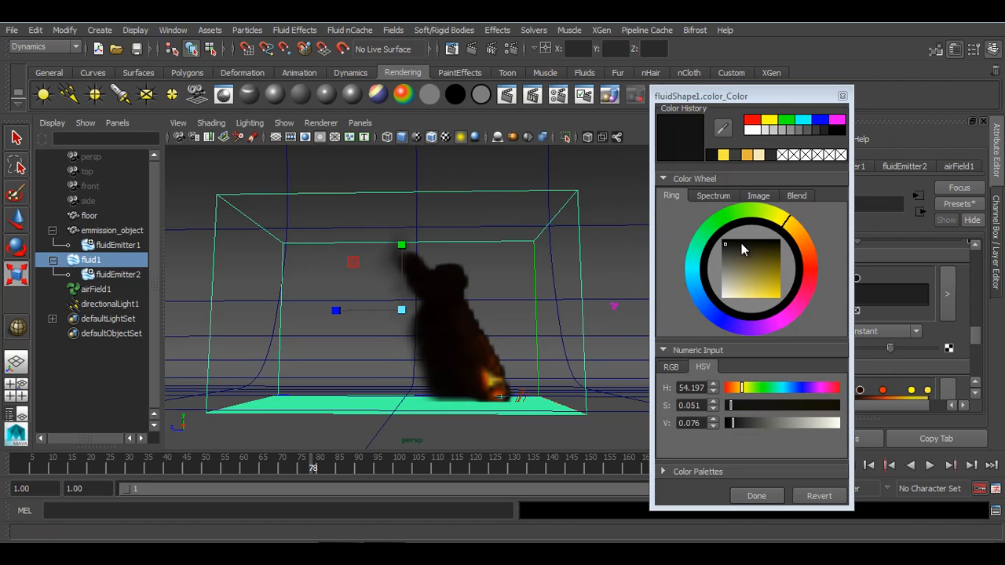
pyautogui.moveTo(731, 246); pyautogui.dragTo(720, 242)
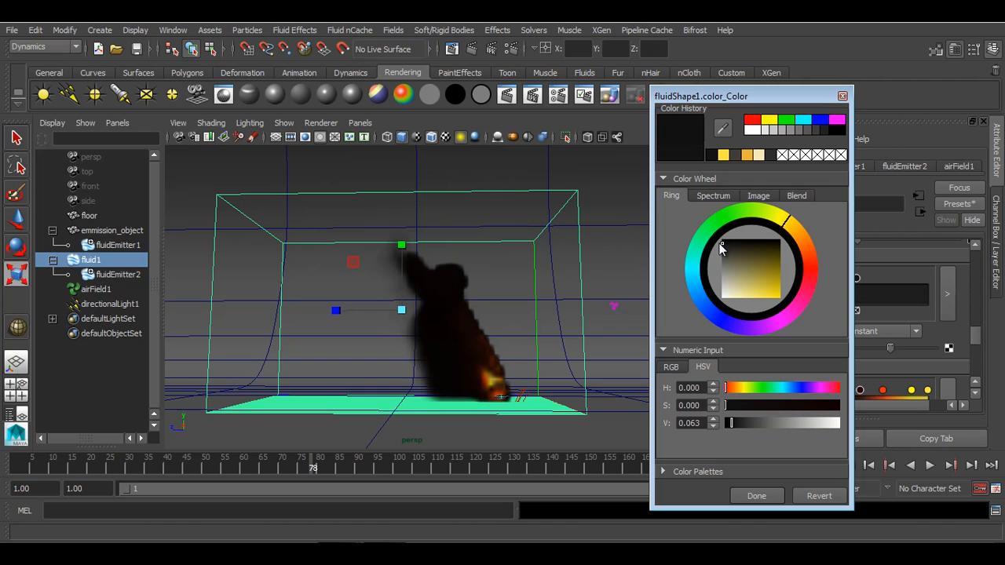
pyautogui.click(756, 497)
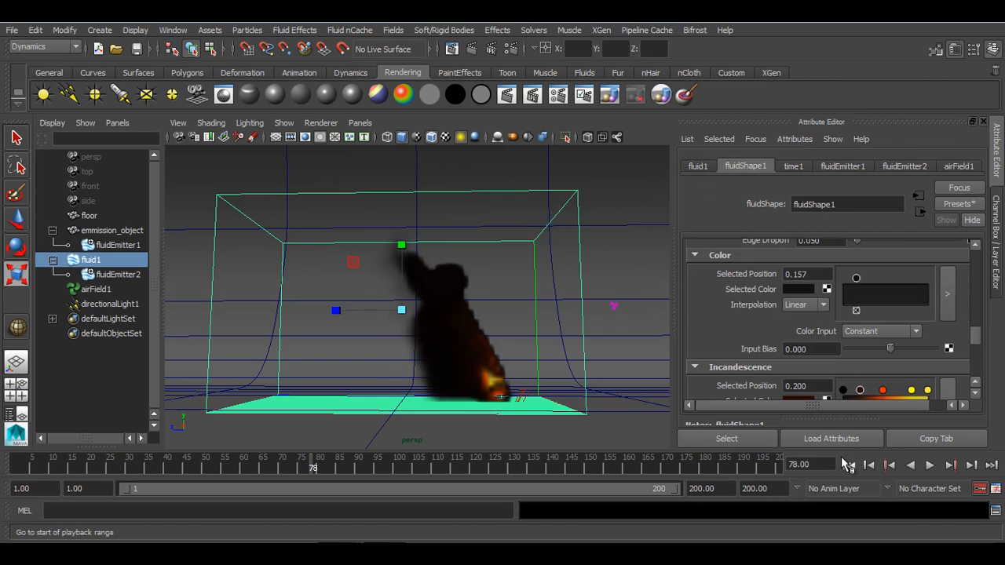
# Step: Replay the simulation from the start to frame 94 and render that frame to check the darker smoke
pyautogui.click(849, 465)
pyautogui.click(929, 465)
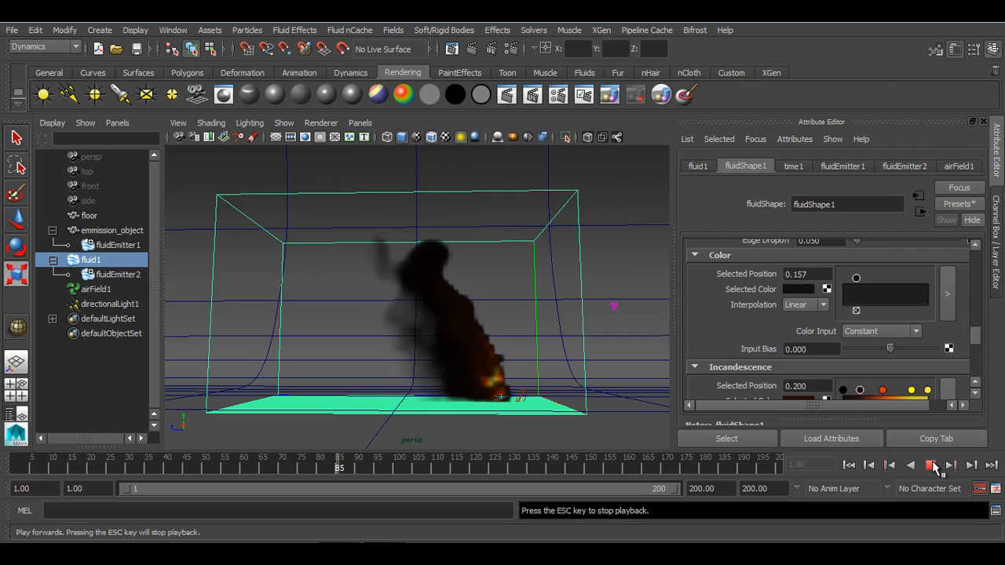
pyautogui.click(931, 465)
pyautogui.click(473, 49)
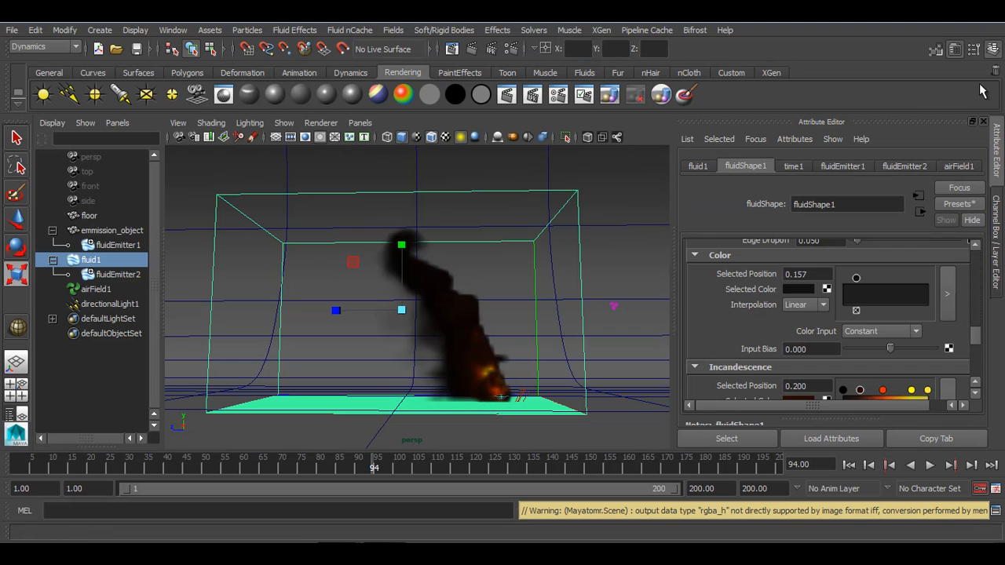
# Step: Set the fluid's Shadow Opacity to 3 in its lighting settings
pyautogui.scroll(-10, 899, 284)
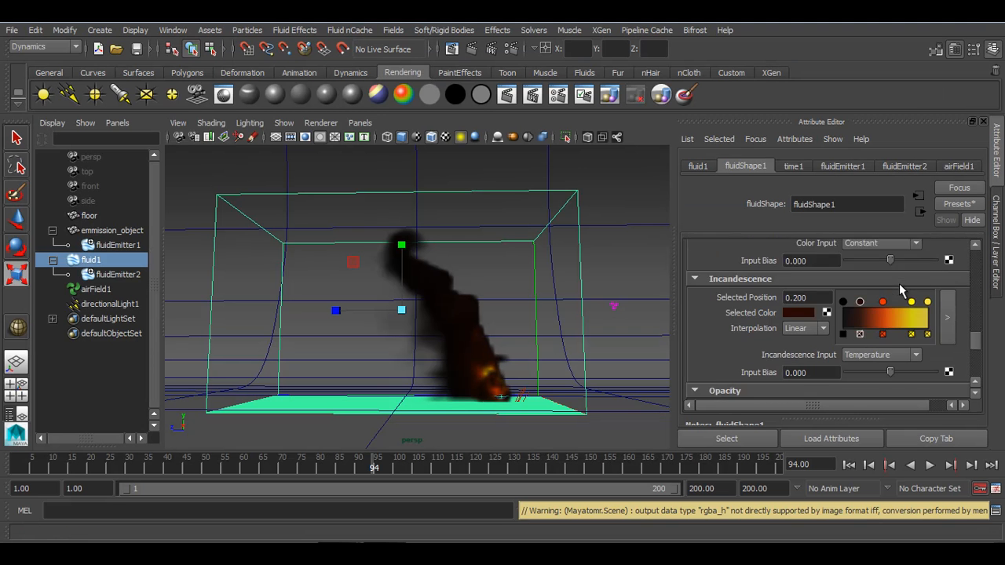
pyautogui.scroll(-4, 899, 283)
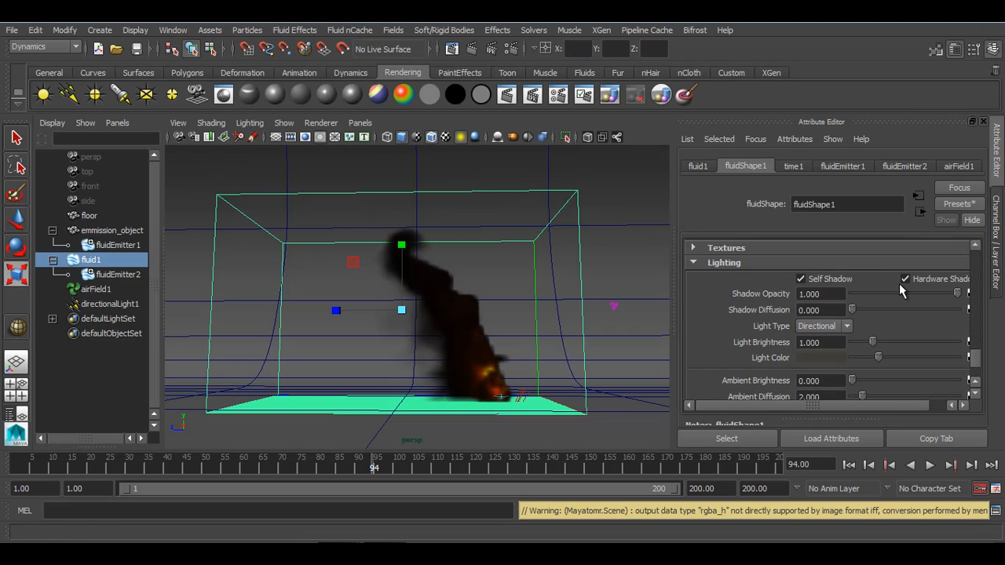
pyautogui.click(835, 294)
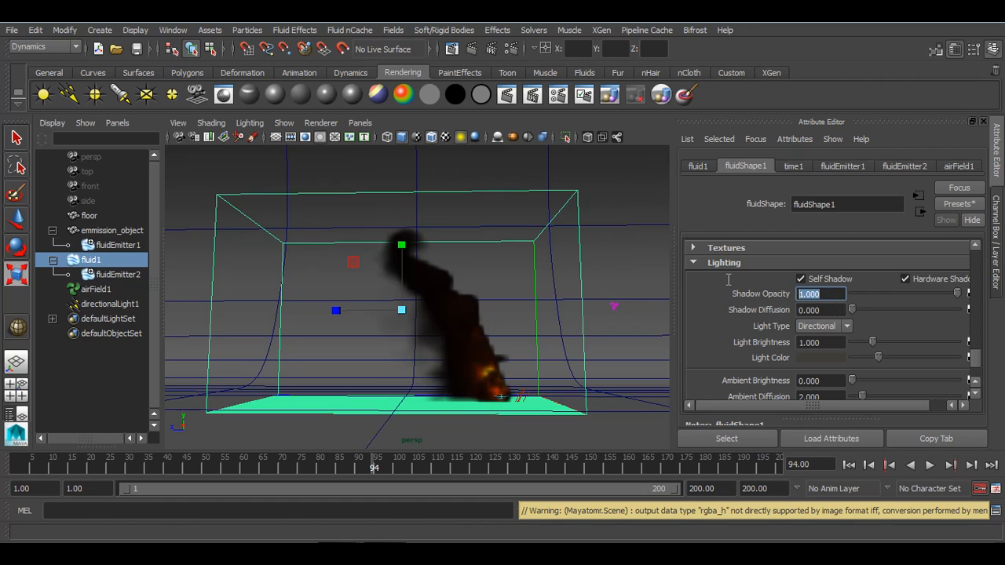
pyautogui.write('3')
pyautogui.press('Return')
pyautogui.scroll(-3, 878, 316)
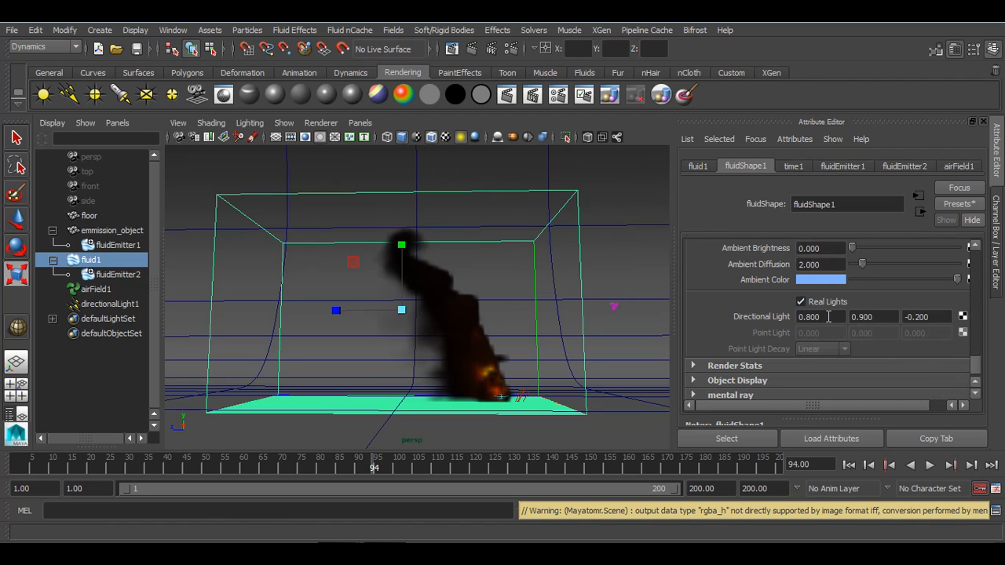
pyautogui.keyDown('ctrl'); pyautogui.moveTo(829, 317); pyautogui.dragTo(802, 317); pyautogui.keyUp('ctrl')
pyautogui.keyDown('ctrl'); pyautogui.moveTo(884, 317); pyautogui.dragTo(875, 318); pyautogui.keyUp('ctrl')
pyautogui.press('Tab')
pyautogui.scroll(1, 900, 311)
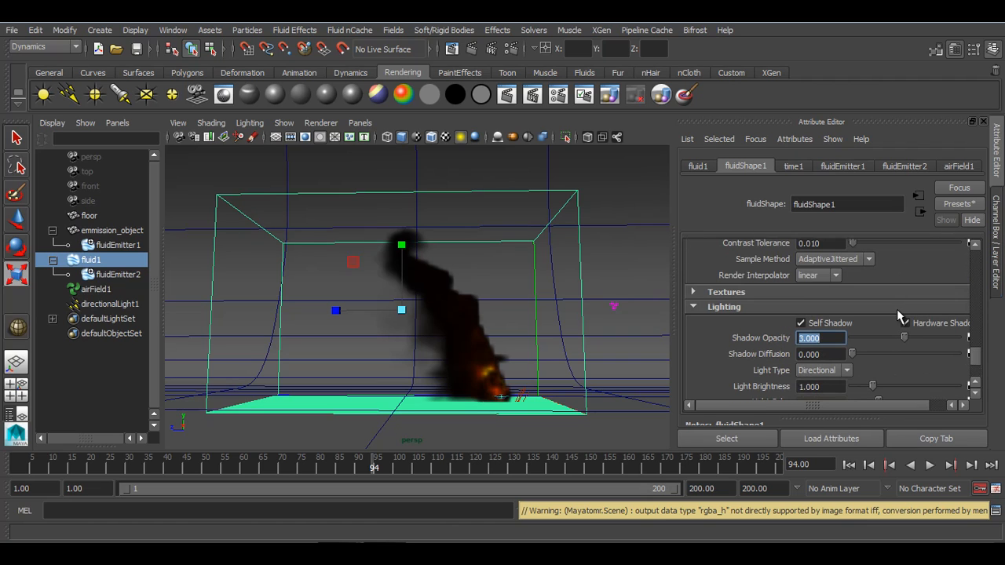
pyautogui.click(1001, 236)
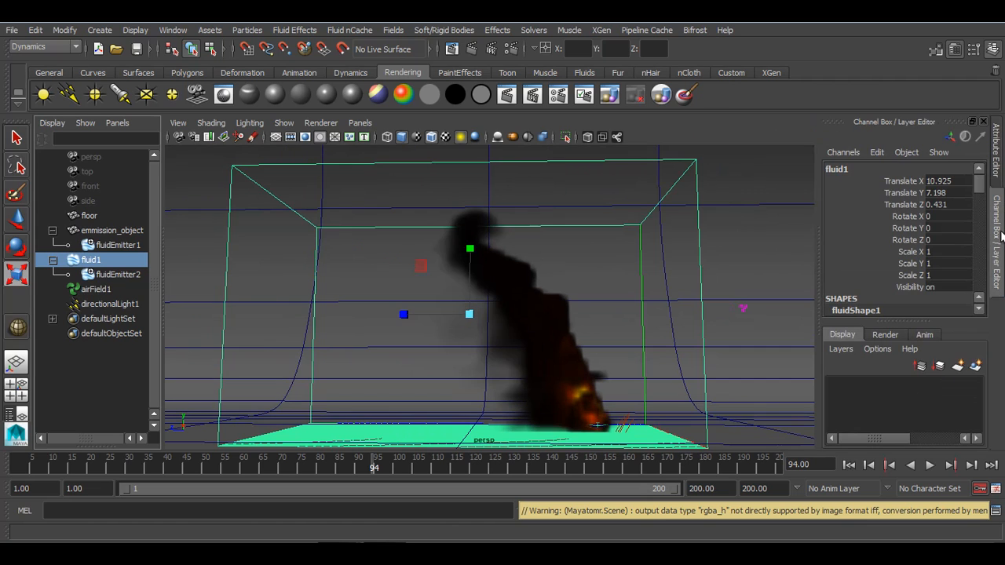
pyautogui.click(994, 153)
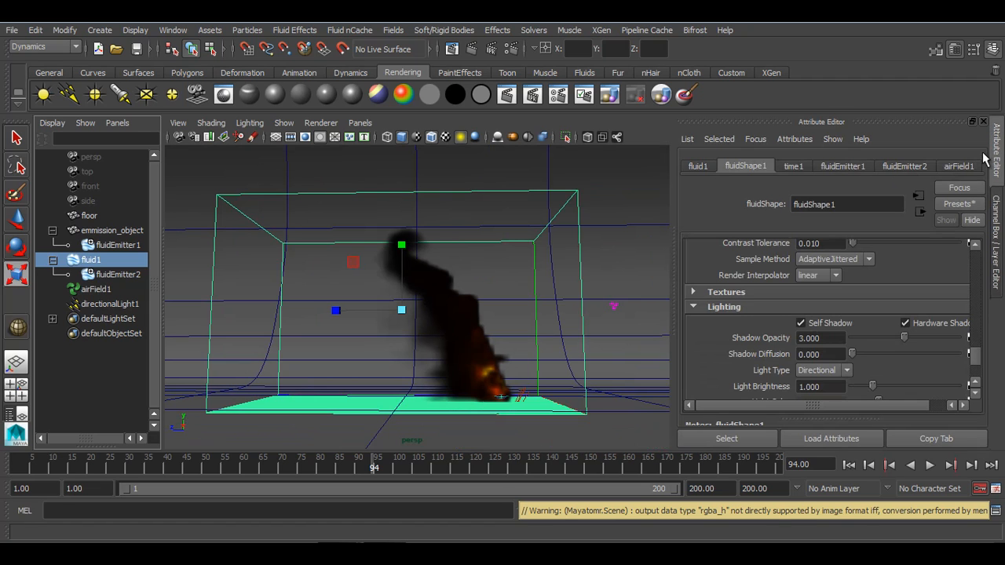
# Step: Set the fluid container's Base Resolution to 150
pyautogui.scroll(-5, 855, 276)
pyautogui.scroll(10, 855, 276)
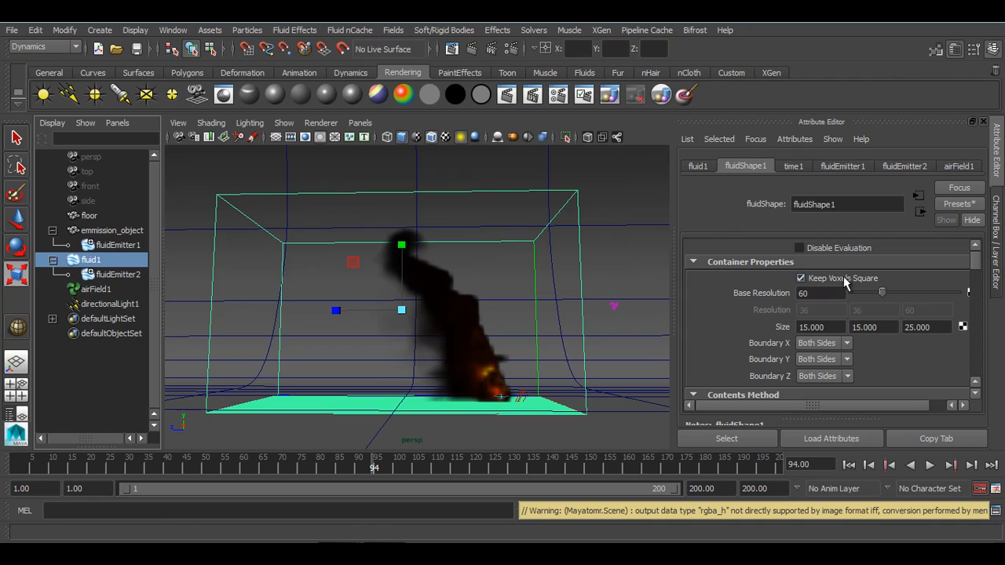
pyautogui.doubleClick(824, 293)
pyautogui.write('150')
pyautogui.press('Return')
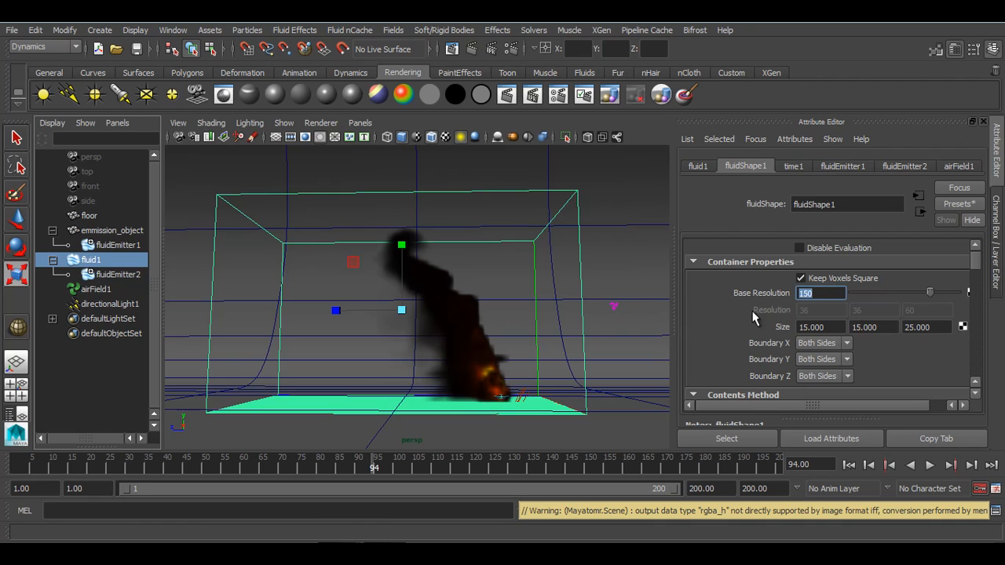
# Step: Set the fluid's High Detail Solve to All Grids in its dynamic simulation settings
pyautogui.scroll(-5, 872, 352)
pyautogui.scroll(-5, 782, 286)
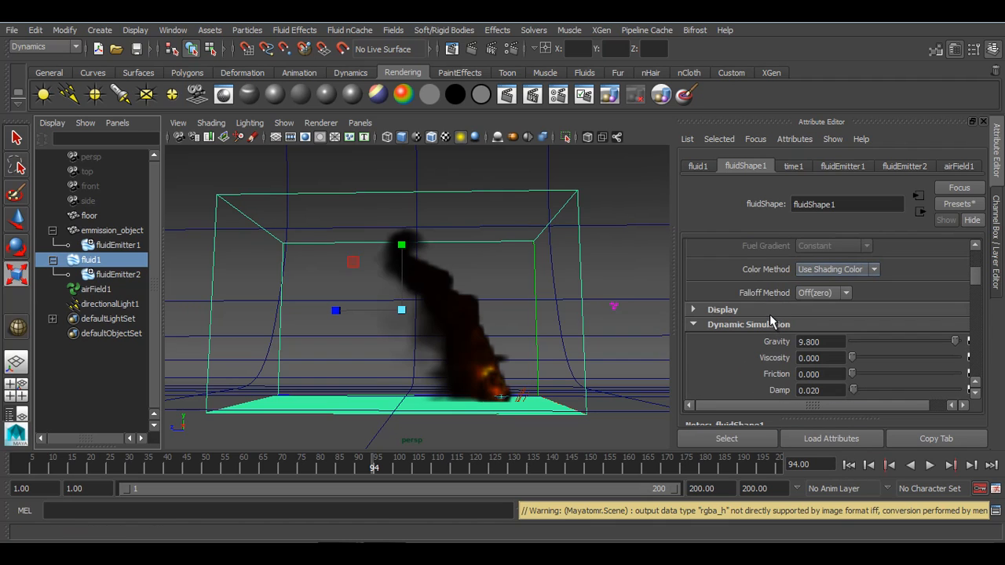
pyautogui.scroll(8, 769, 312)
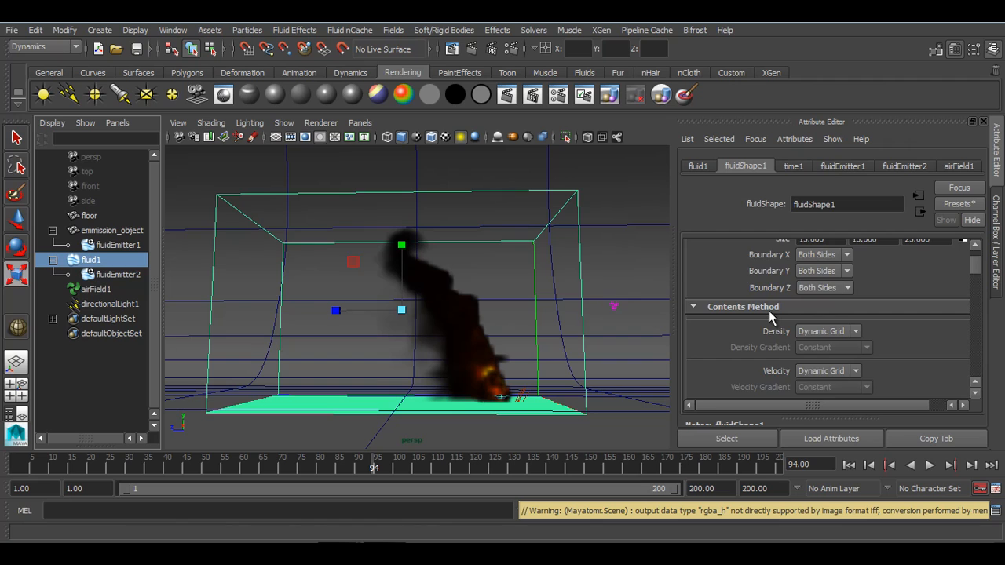
pyautogui.scroll(-6, 769, 310)
pyautogui.scroll(-2, 770, 296)
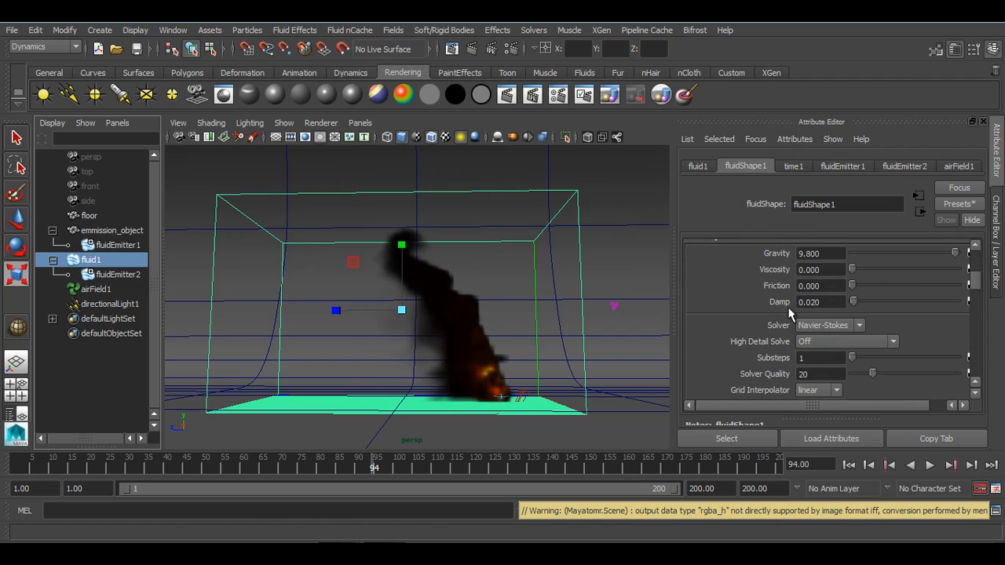
pyautogui.scroll(-2, 840, 351)
pyautogui.click(837, 297)
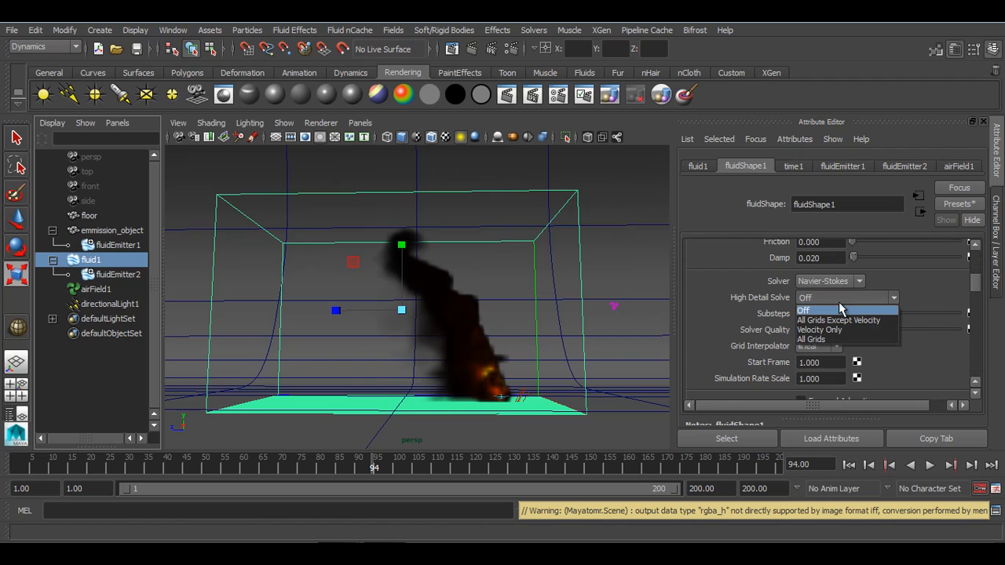
pyautogui.click(813, 339)
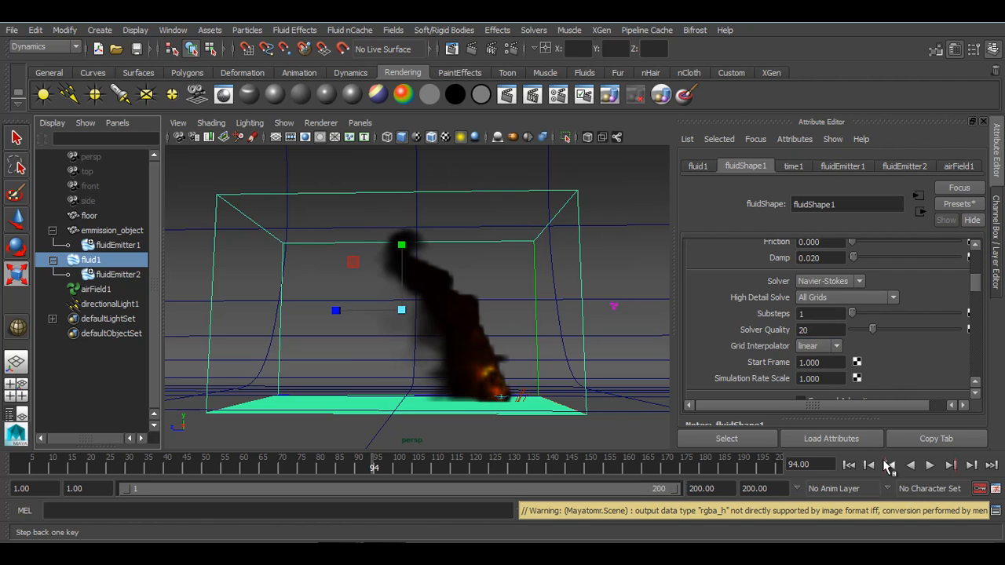
# Step: Replay the simulation from the start to frame 56 to check the finer smoke and flame detail
pyautogui.click(891, 465)
pyautogui.click(929, 465)
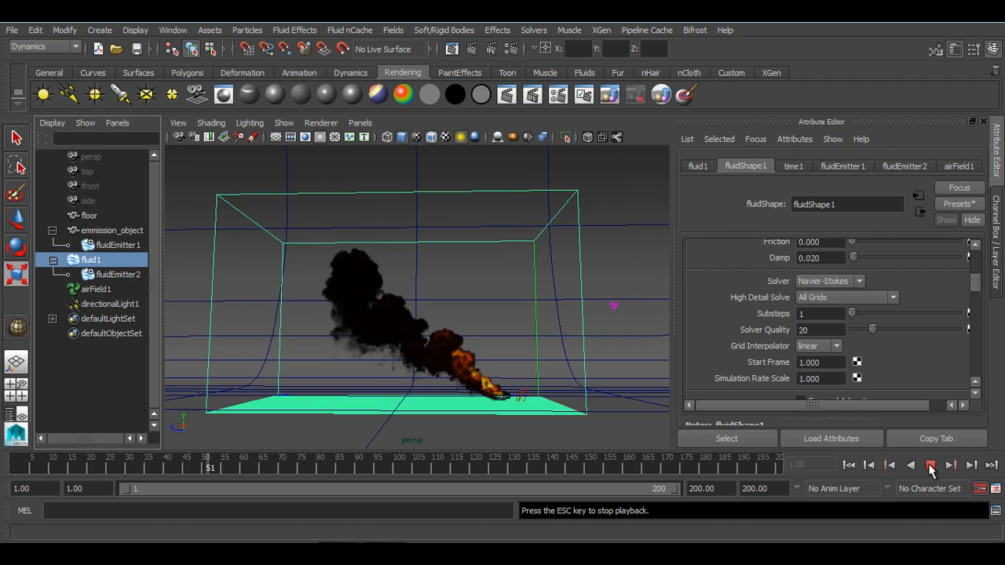
pyautogui.click(931, 469)
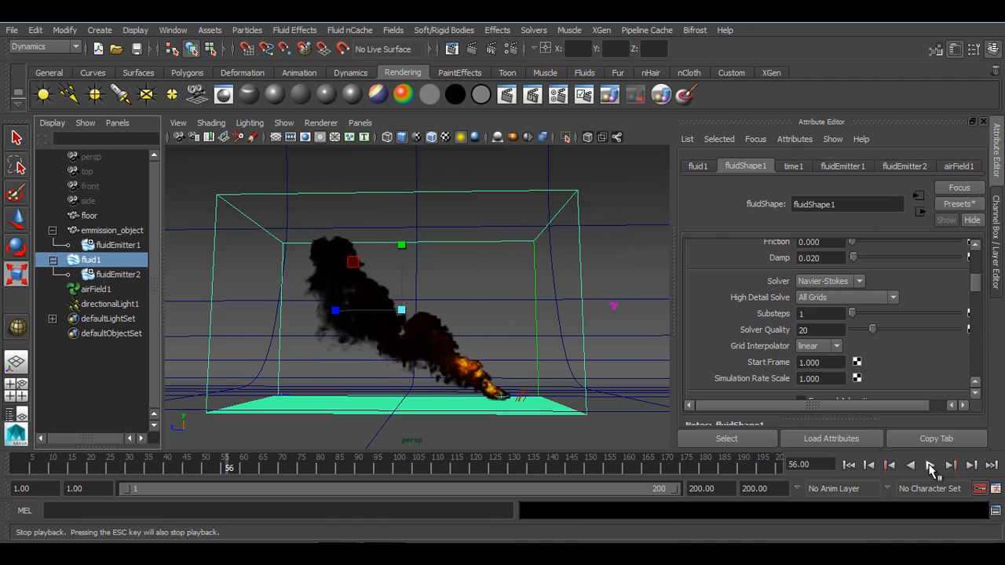
# Step: Render frame 56 and save the scene
pyautogui.click(491, 48)
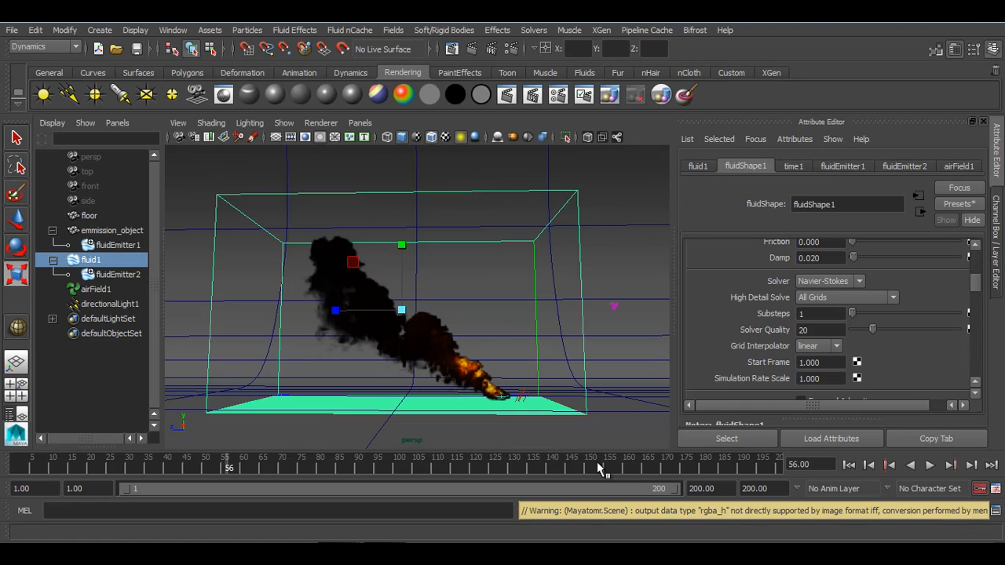
pyautogui.click(137, 49)
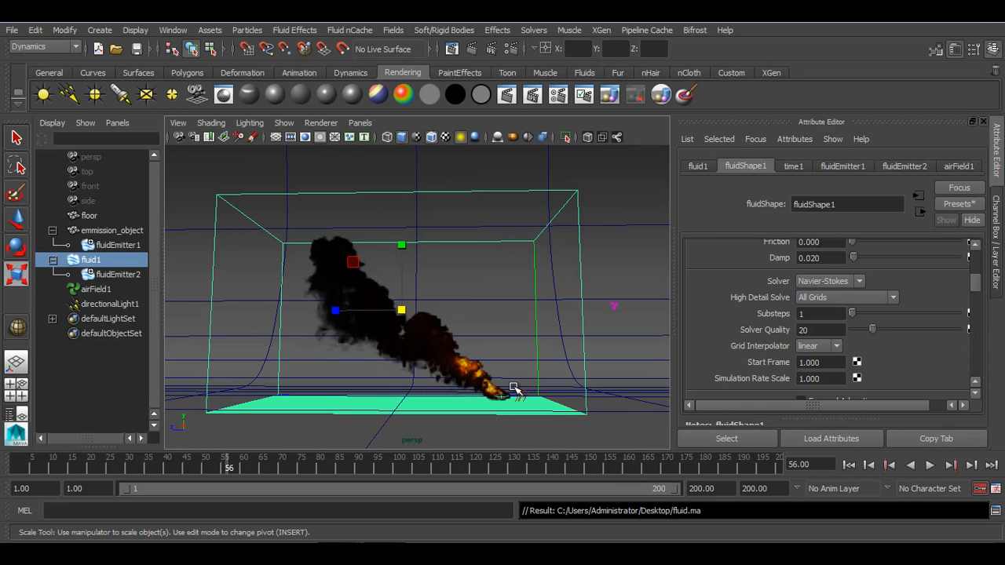
# Step: Open the Playblast options, keep the avi encoding at none and set Quality to 100
pyautogui.rightClick(628, 470)
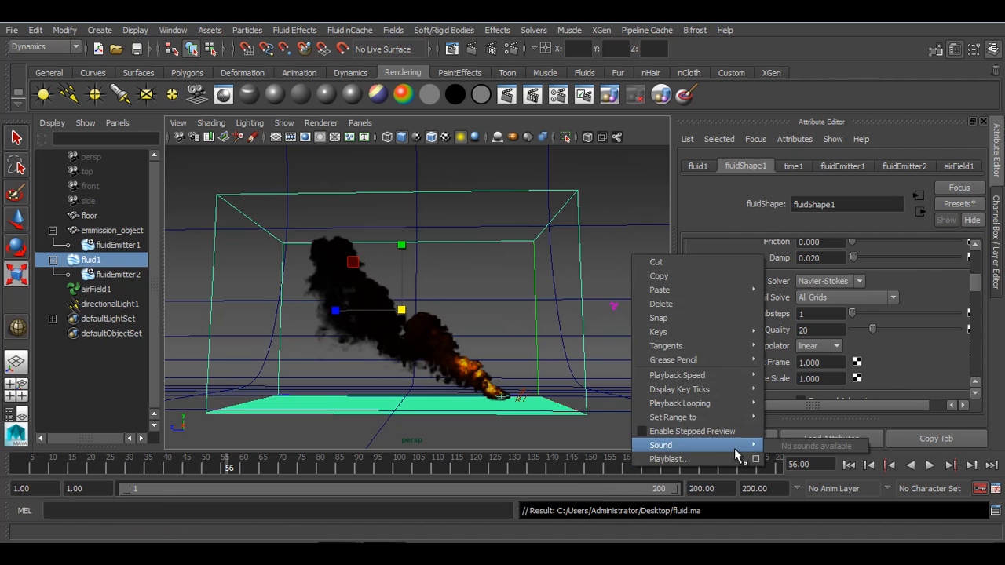
pyautogui.click(754, 460)
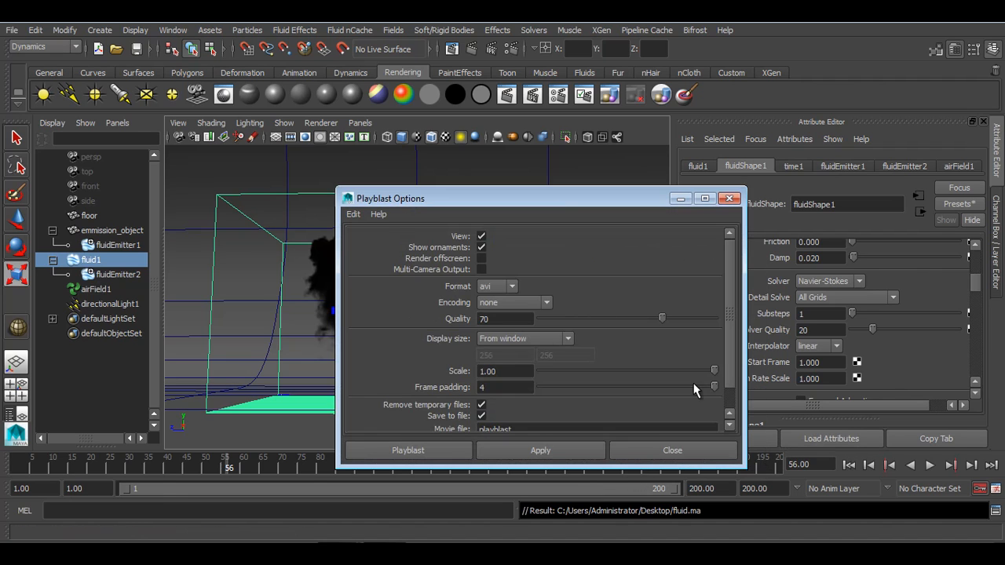
pyautogui.click(520, 303)
pyautogui.click(502, 302)
pyautogui.doubleClick(524, 319)
pyautogui.write('100')
pyautogui.press('Return')
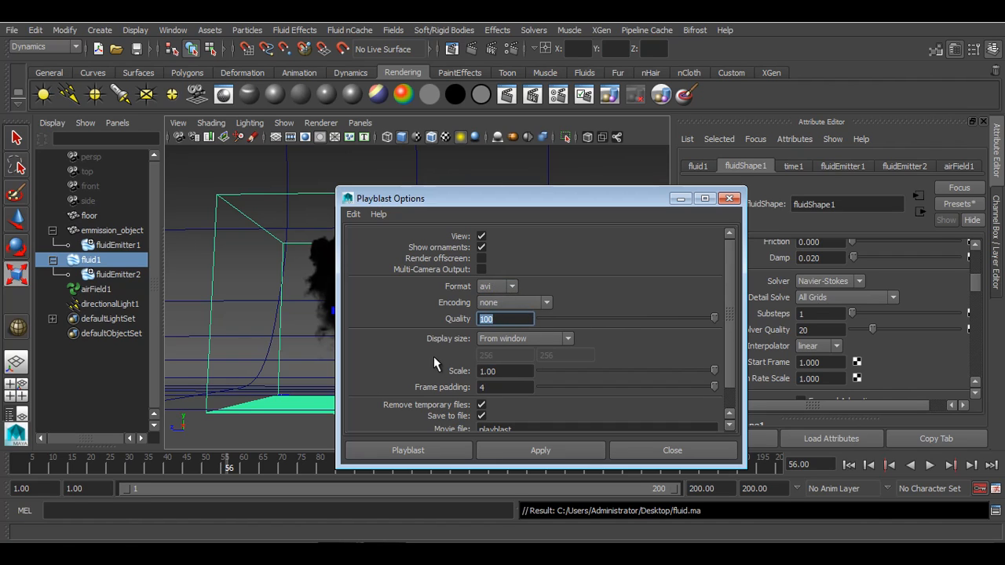
# Step: Set the playblast movie file to "oil smoke" on the Desktop, record the playblast and close the movie player
pyautogui.scroll(-1, 434, 356)
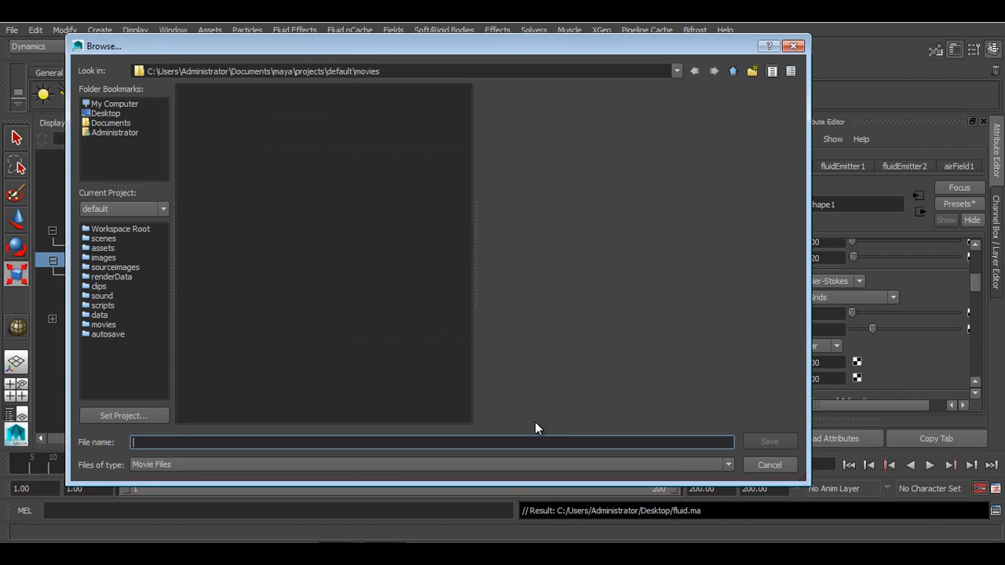
pyautogui.click(535, 421)
pyautogui.click(110, 114)
pyautogui.click(251, 443)
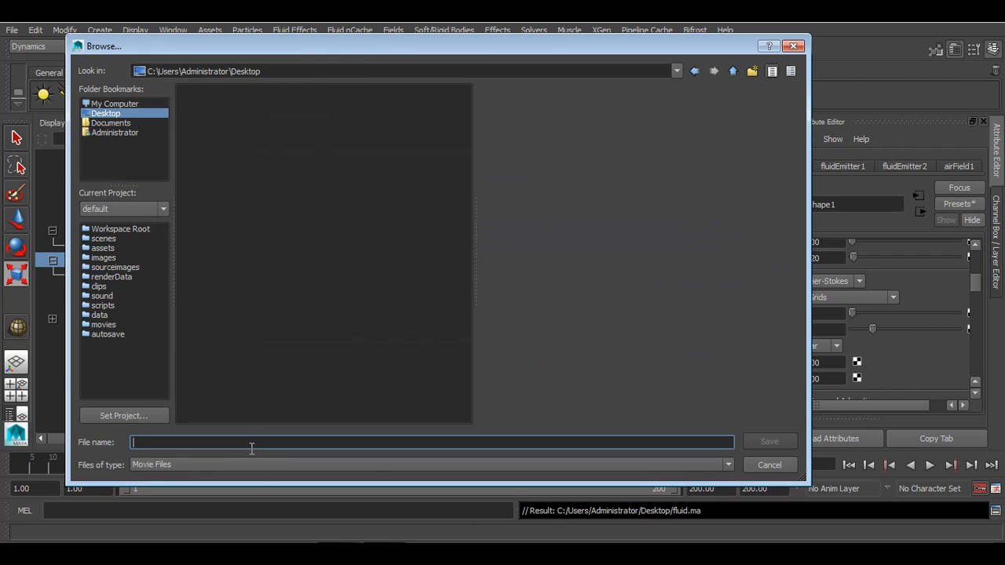
pyautogui.write('oil smoke')
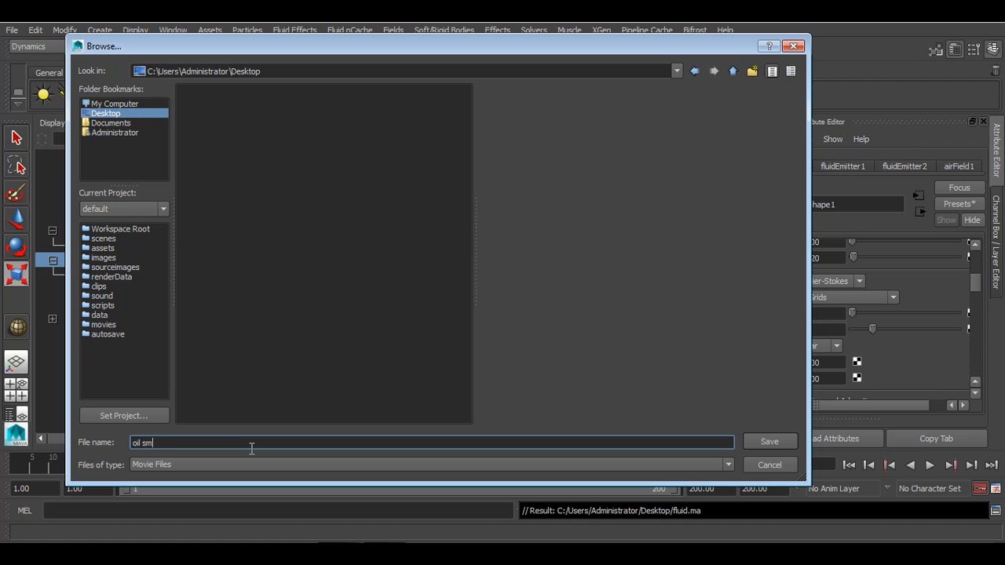
pyautogui.press('Return')
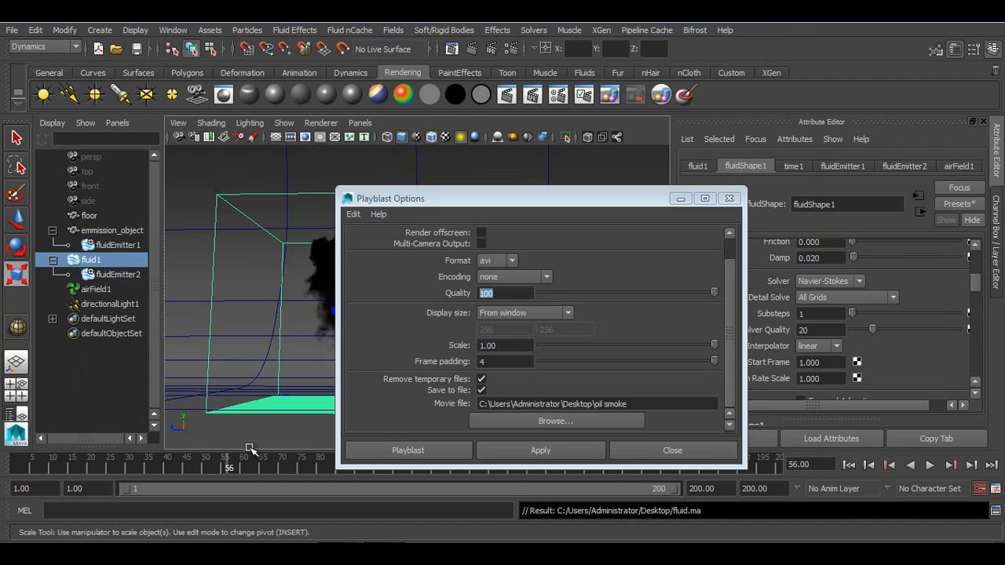
pyautogui.click(447, 462)
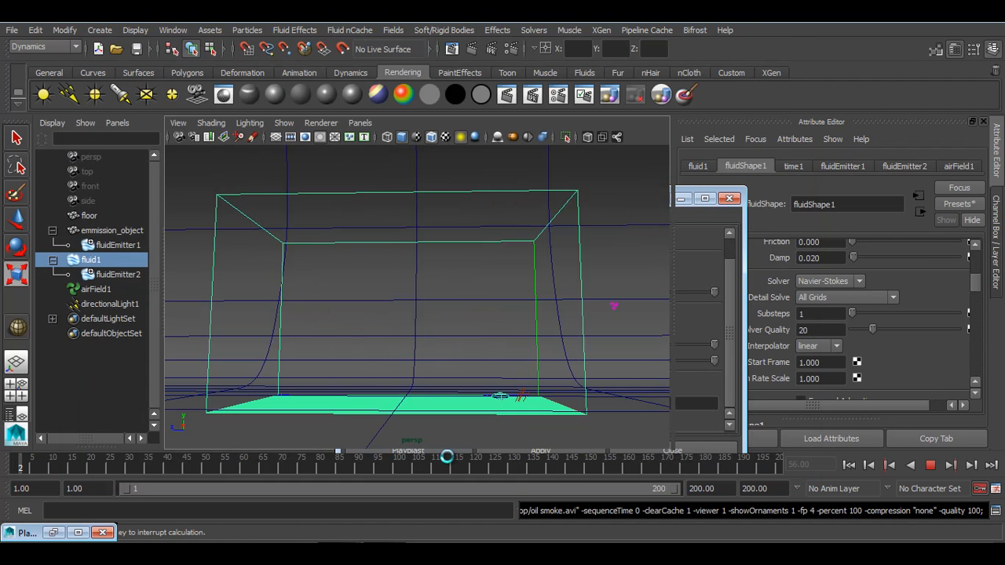
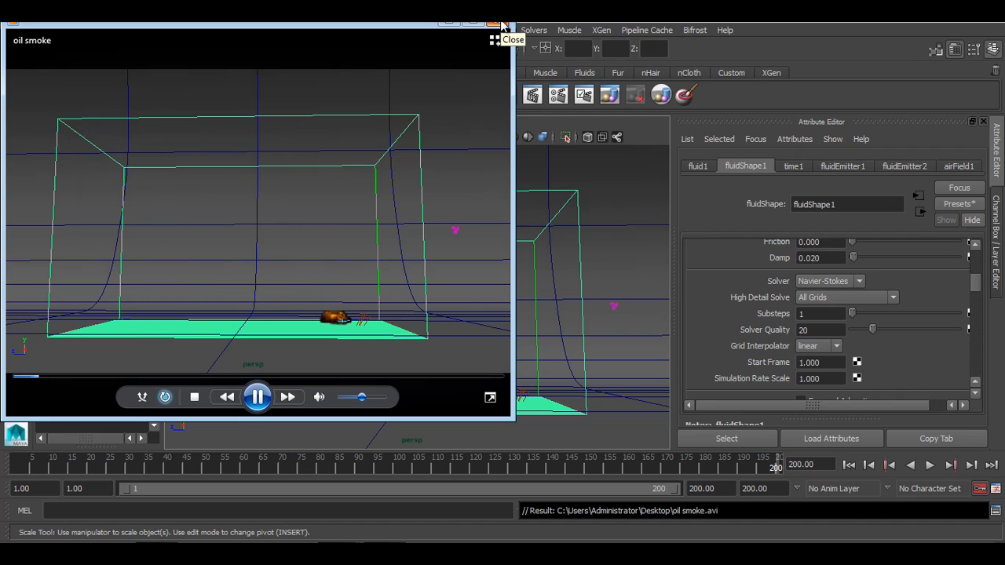
pyautogui.click(501, 25)
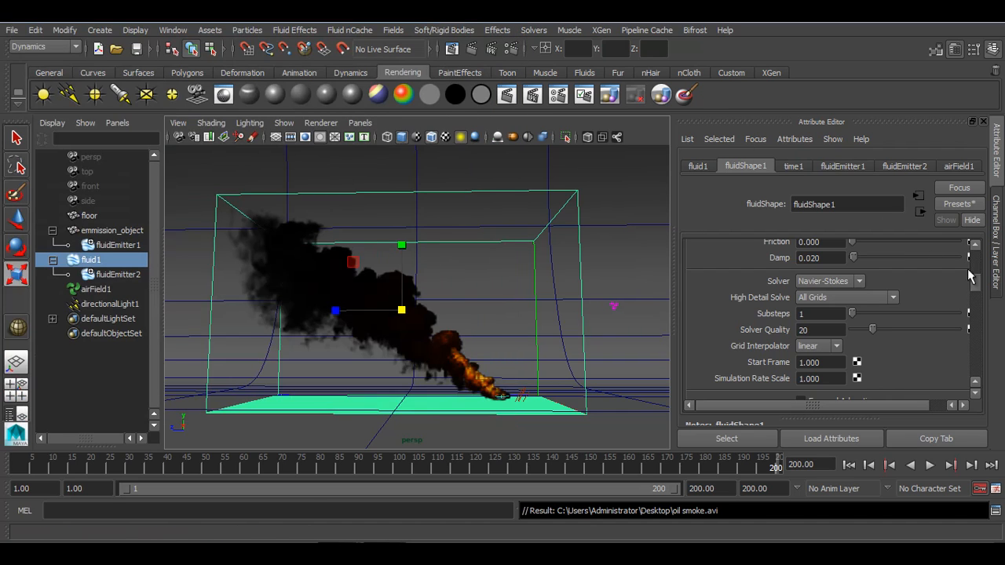
# Step: Open the render settings and choose HD 540 as the image size preset
pyautogui.click(1001, 260)
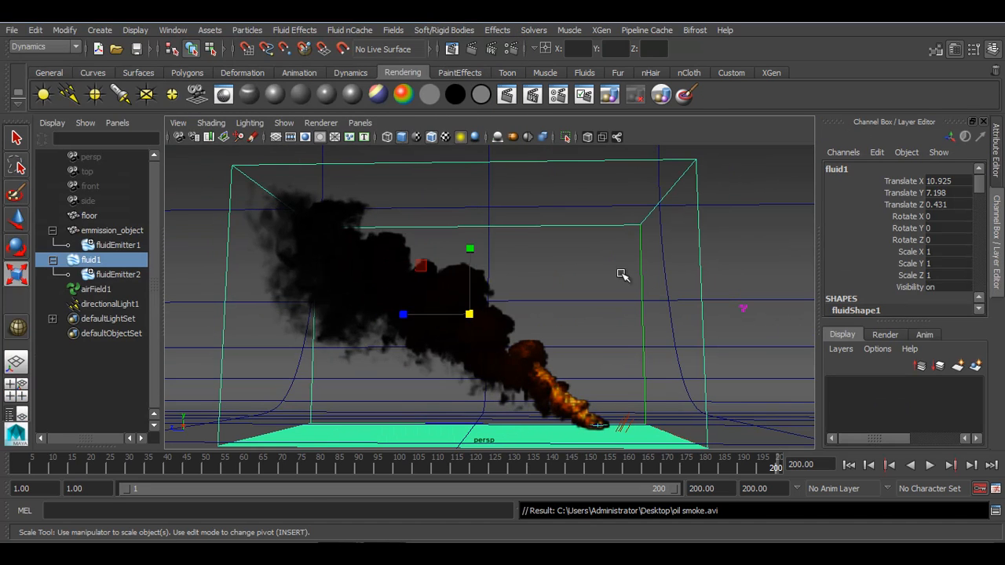
pyautogui.click(508, 49)
pyautogui.moveTo(677, 45); pyautogui.dragTo(589, 34)
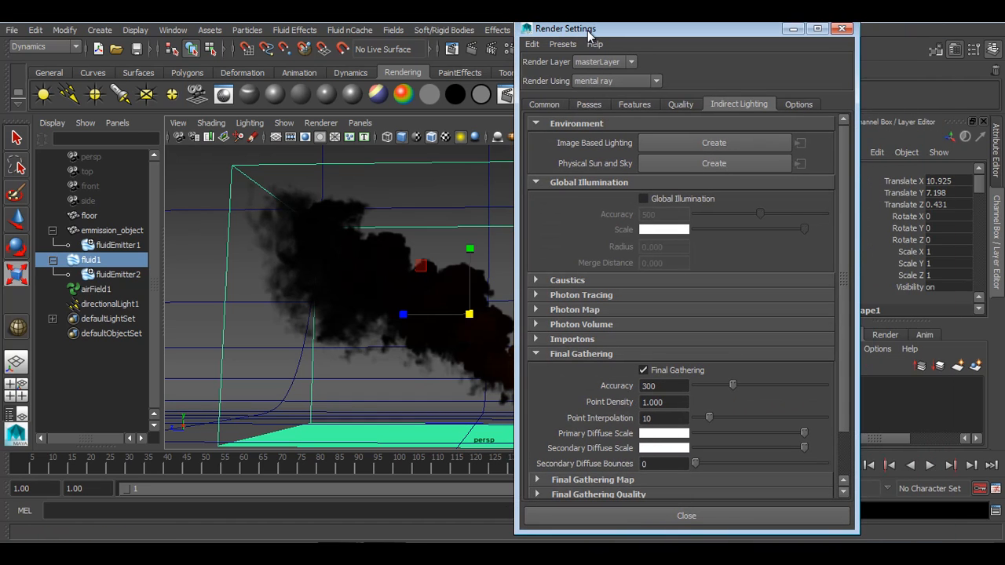
pyautogui.click(552, 104)
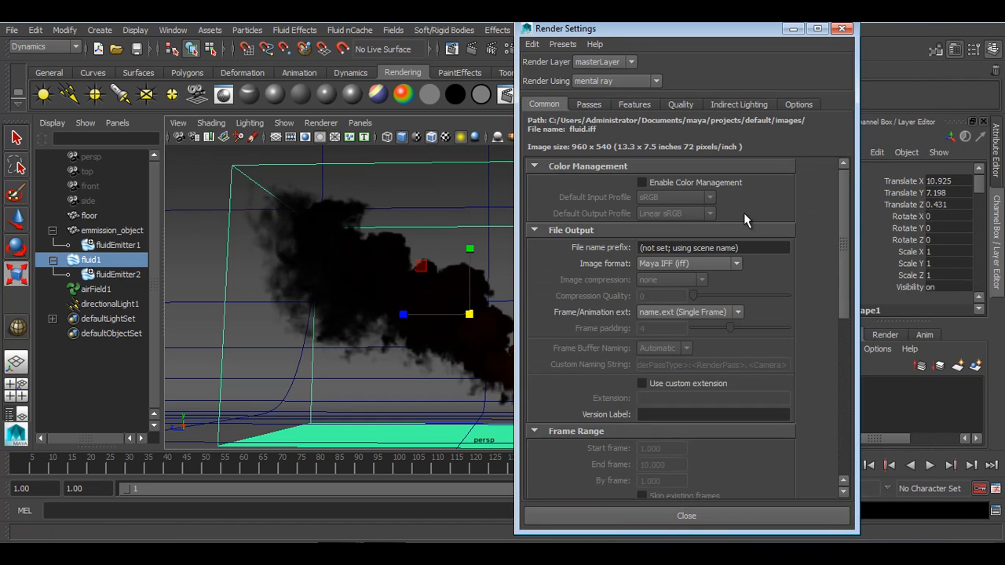
pyautogui.scroll(-6, 742, 218)
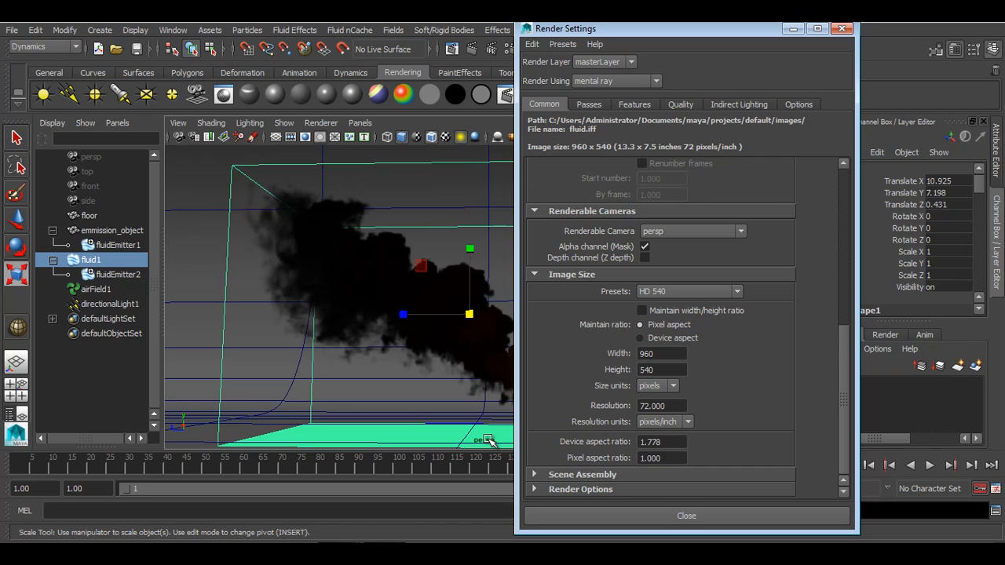
pyautogui.click(684, 298)
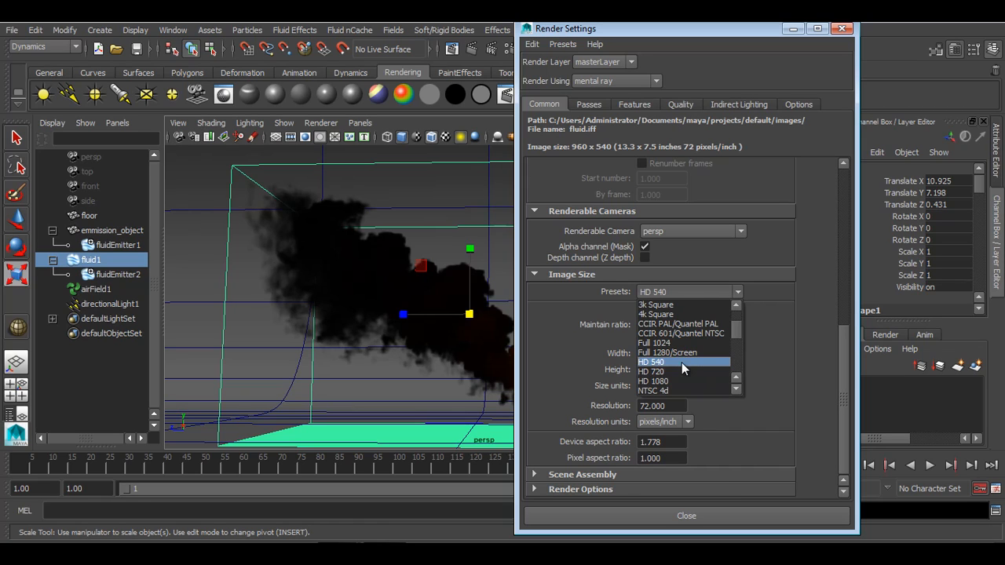
pyautogui.click(681, 362)
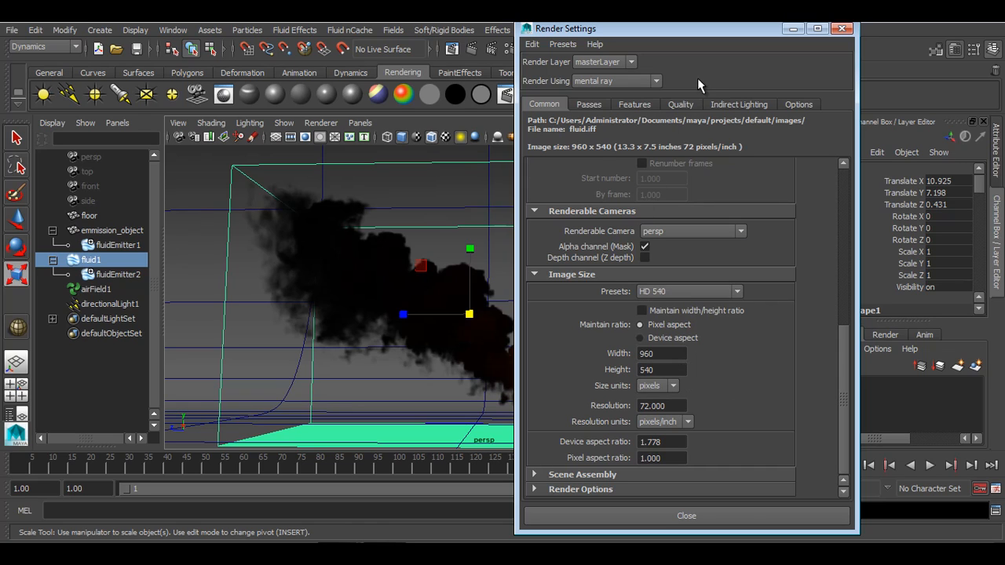
# Step: Set the mental ray sampling mode to Legacy Sampling Mode with Custom Sampling
pyautogui.click(690, 103)
pyautogui.click(688, 142)
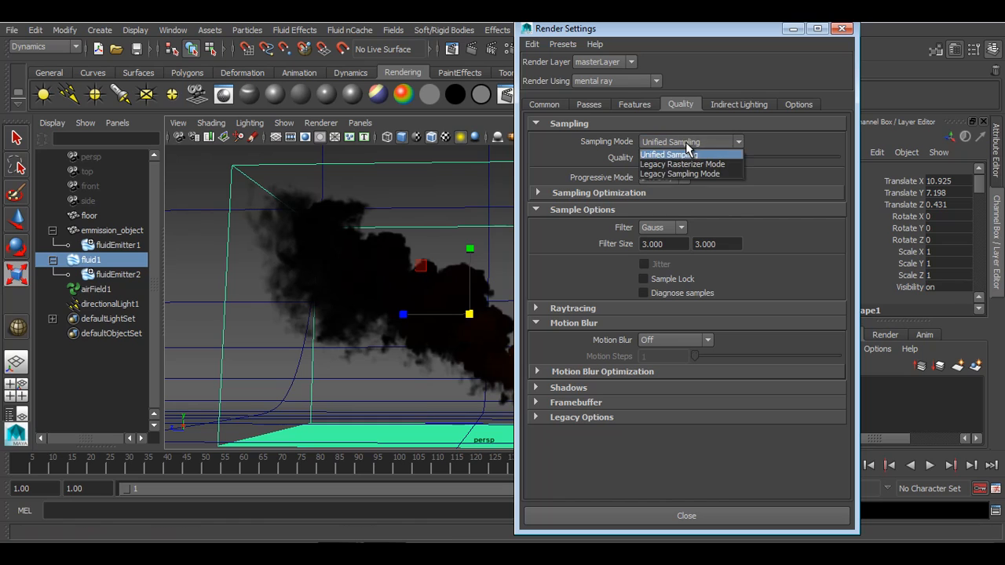
pyautogui.click(688, 175)
pyautogui.click(675, 159)
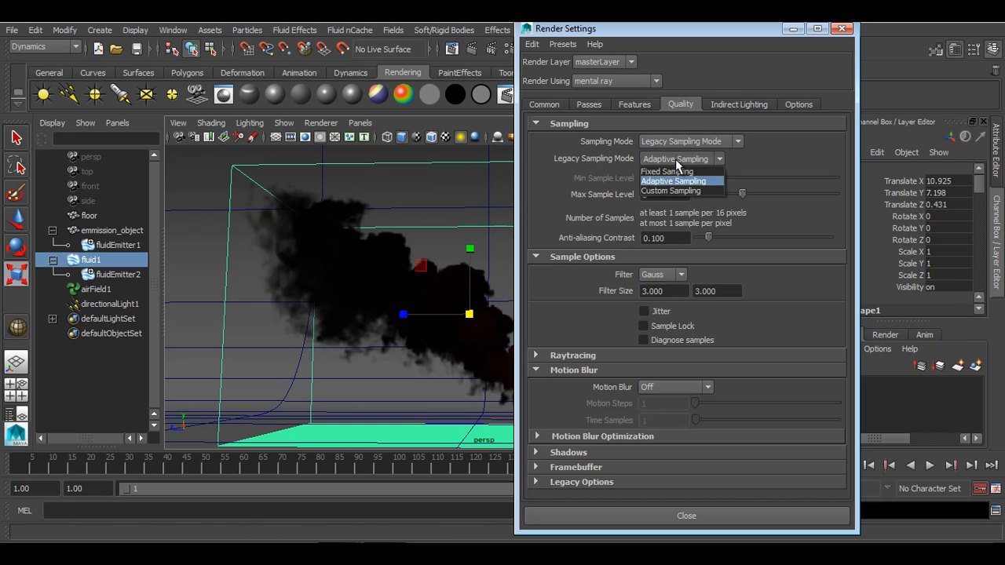
pyautogui.click(674, 190)
# Step: Set the Min Sample Level to 1 and Max Sample Level to 4, and change the sample filter to Mitchell
pyautogui.click(661, 179)
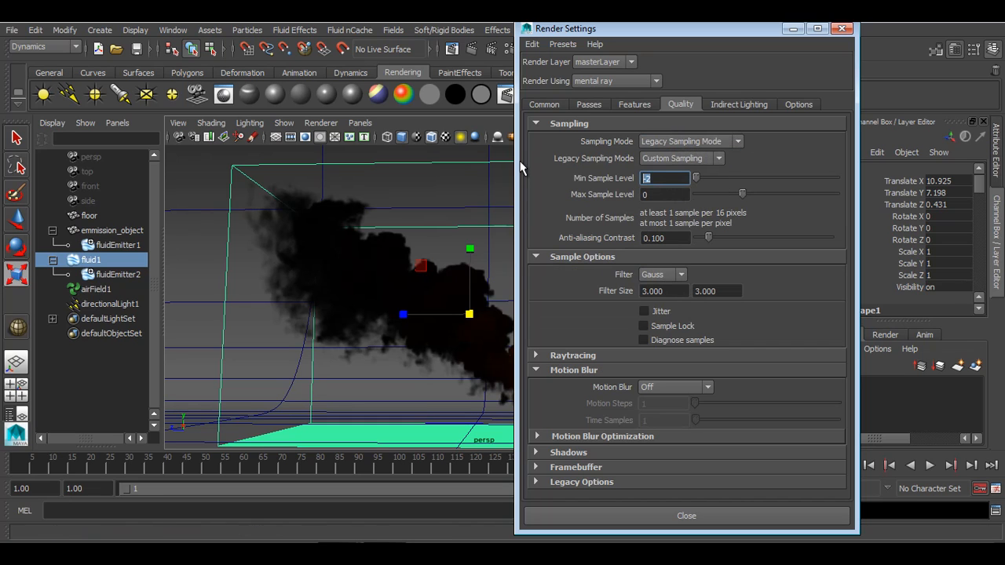
pyautogui.write('0')
pyautogui.press('Tab')
pyautogui.hotkey('shift', 'Tab')
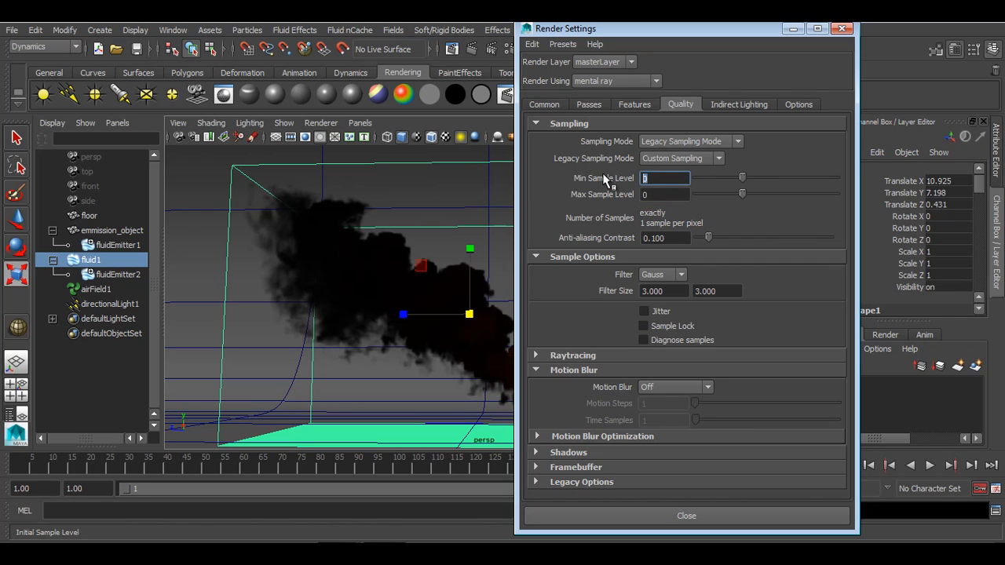
pyautogui.click(669, 192)
pyautogui.write('4')
pyautogui.hotkey('shift', 'Tab')
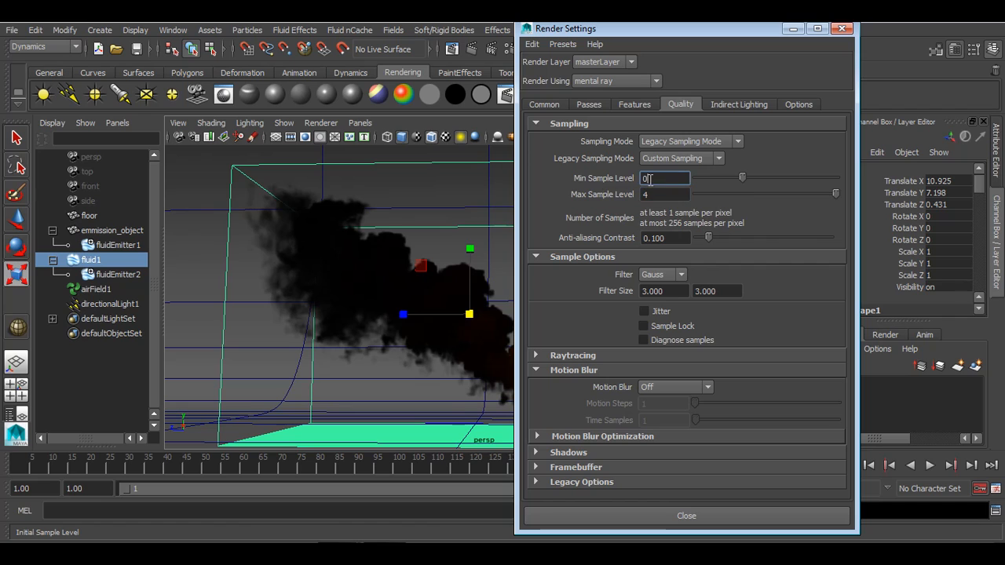
pyautogui.write('1')
pyautogui.press('Return')
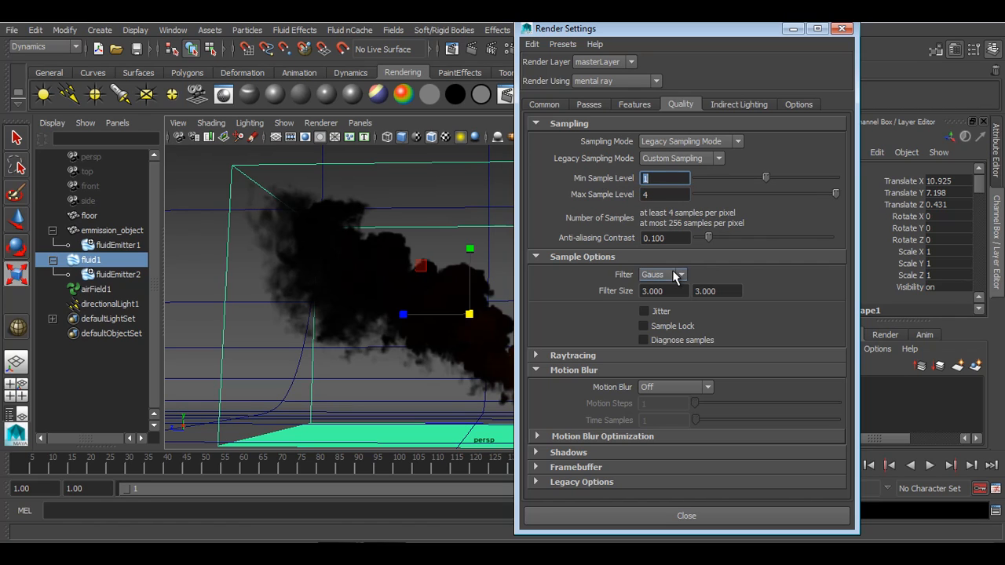
pyautogui.click(675, 276)
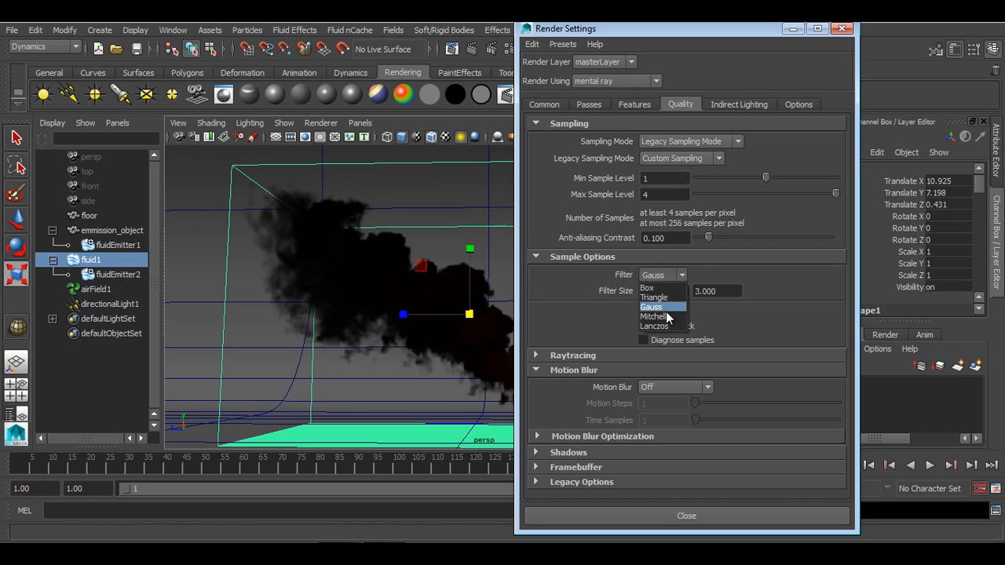
pyautogui.click(666, 316)
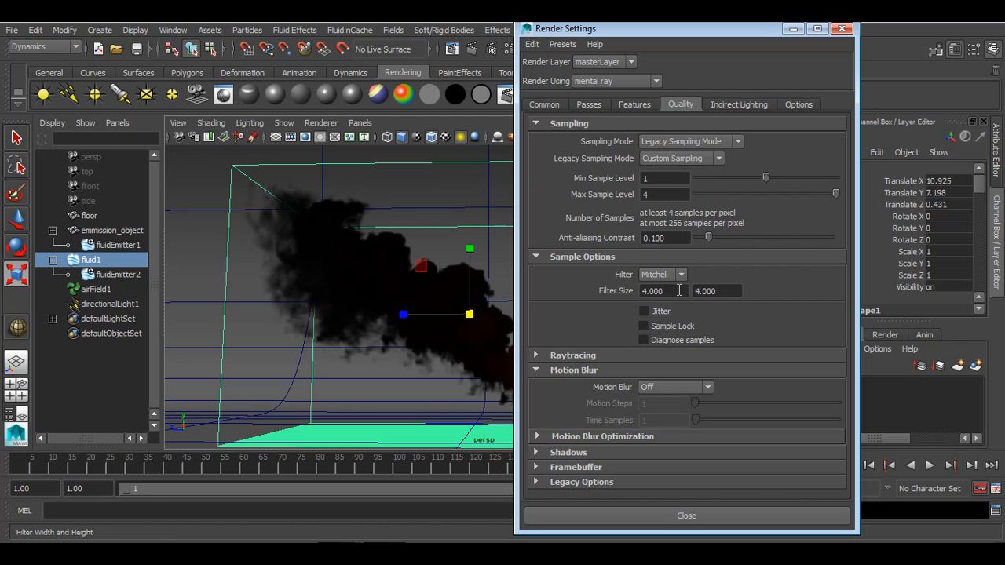
# Step: Set the Final Gathering accuracy to 500, close the render settings and render frame 200
pyautogui.click(750, 104)
pyautogui.moveTo(682, 387); pyautogui.dragTo(632, 385)
pyautogui.write('500')
pyautogui.press('Return')
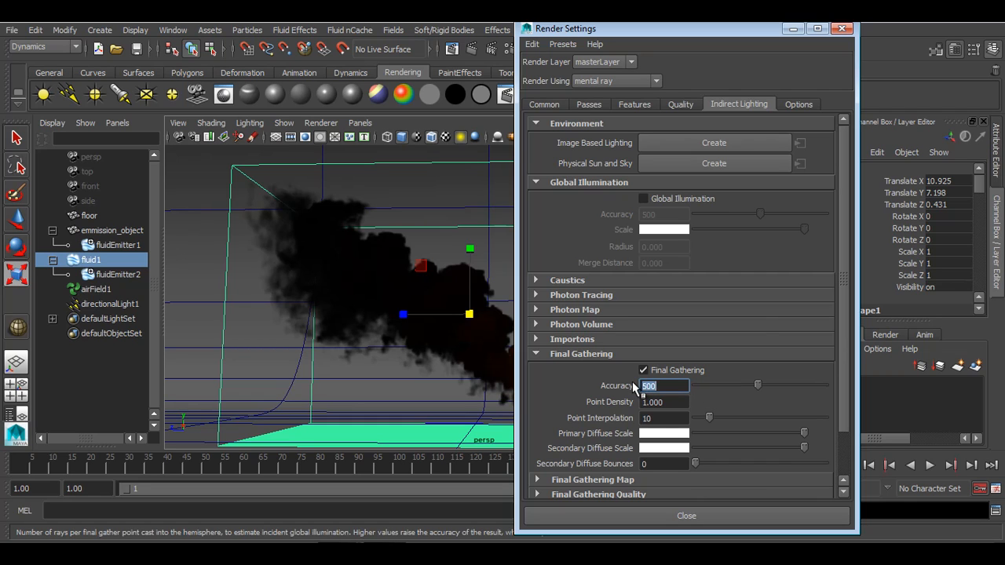
pyautogui.click(687, 516)
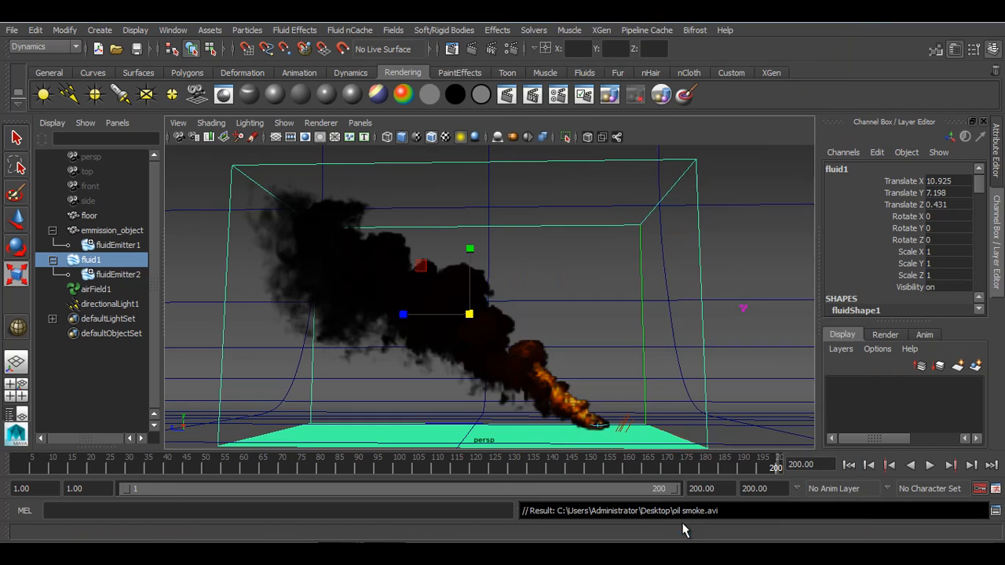
pyautogui.click(507, 96)
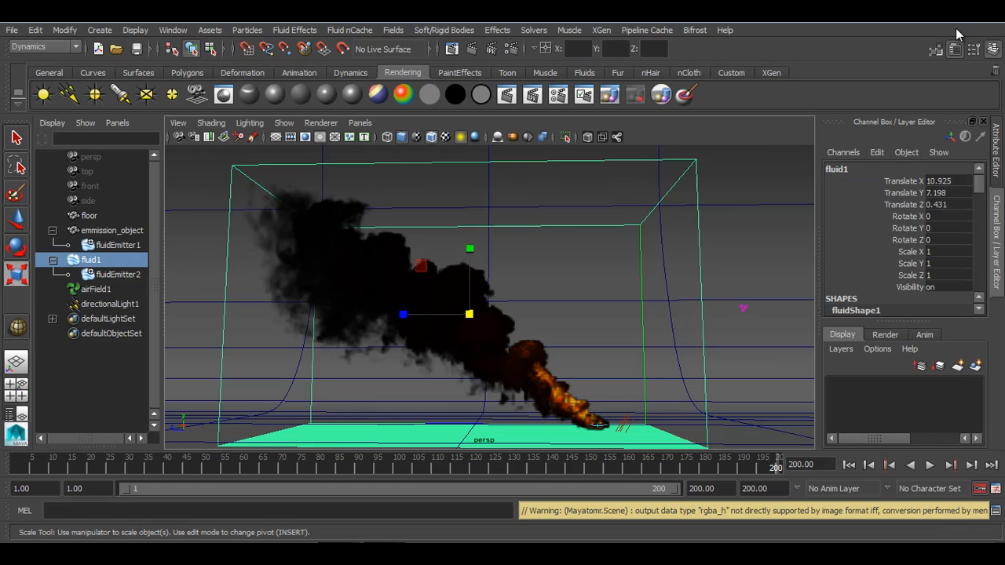
# Step: Switch to the Rendering menu set and display the Render commands, including Batch Render
pyautogui.click(445, 31)
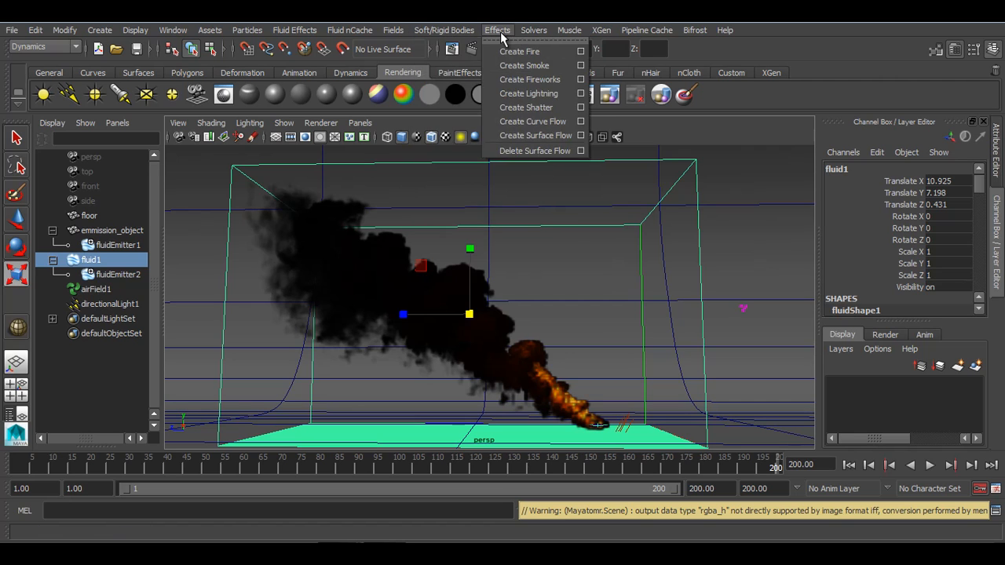
pyautogui.click(45, 47)
pyautogui.click(35, 100)
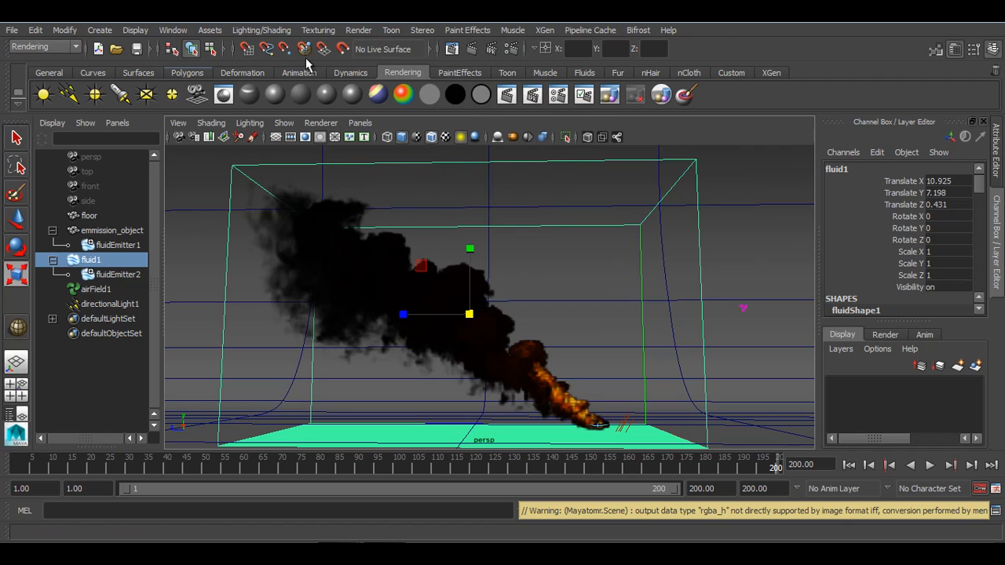
pyautogui.click(358, 30)
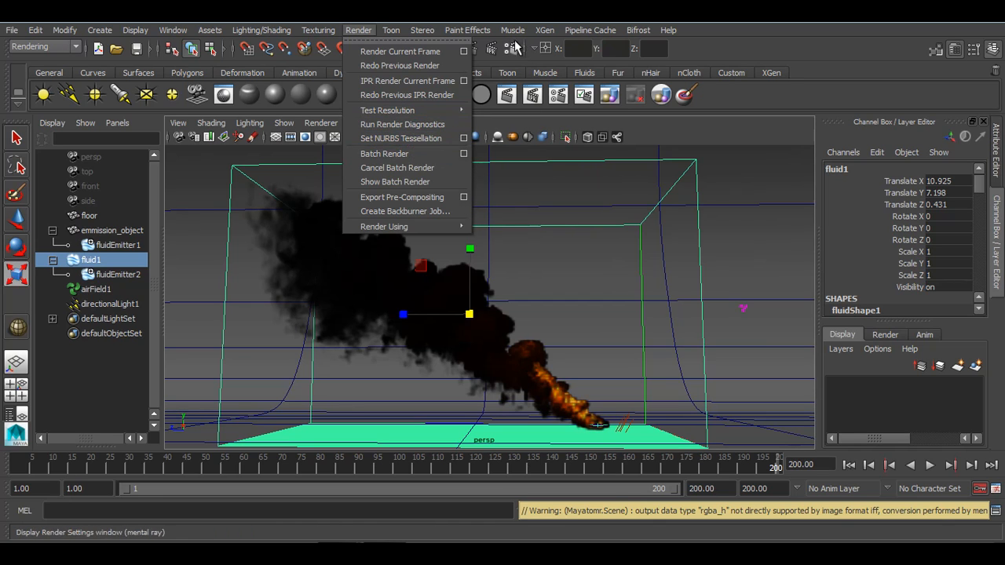
# Step: In the common render settings, set the image format to Targa (tga) and Frame/Animation ext to name.#.ext
pyautogui.click(463, 154)
pyautogui.click(632, 115)
pyautogui.scroll(6, 713, 209)
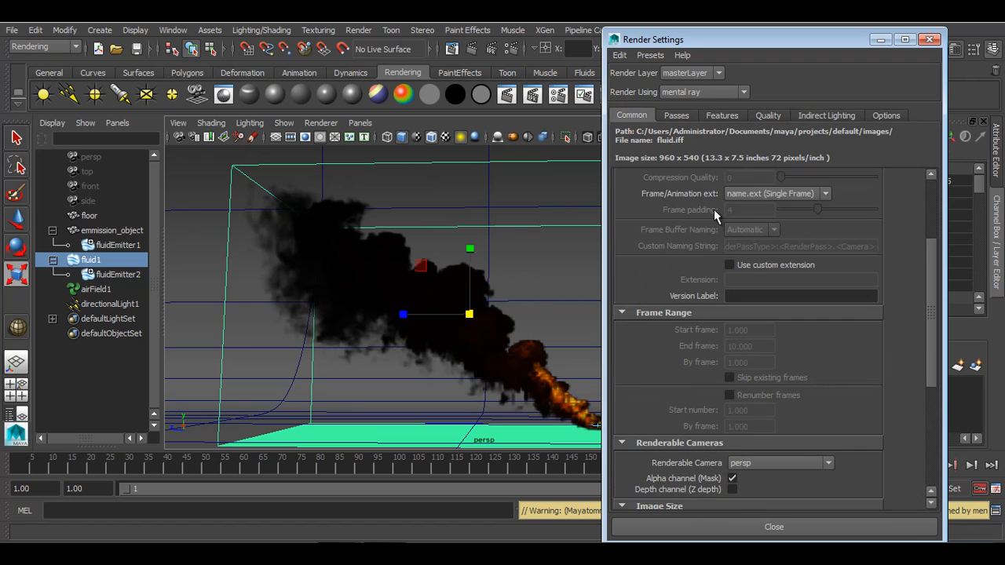
pyautogui.click(804, 273)
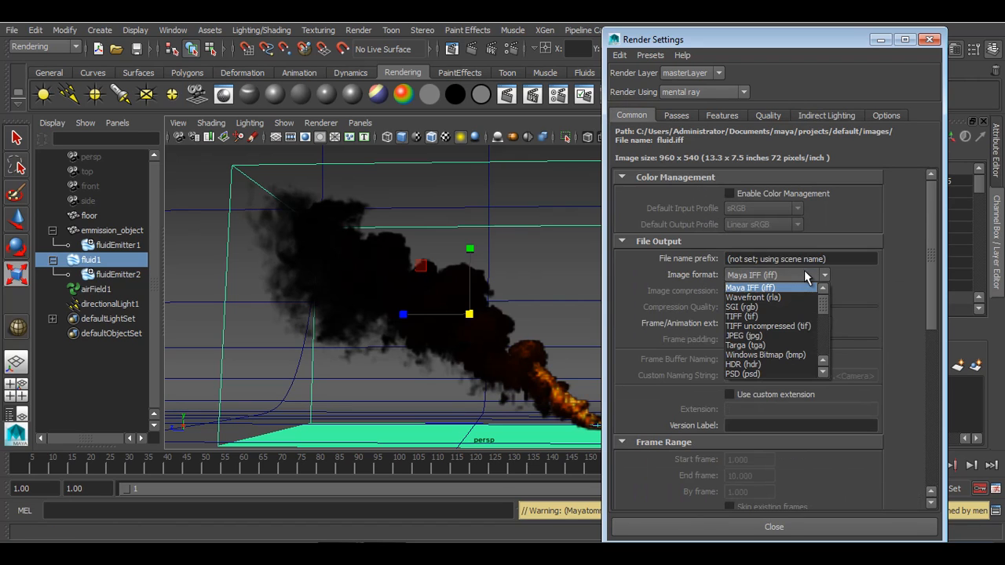
pyautogui.click(777, 346)
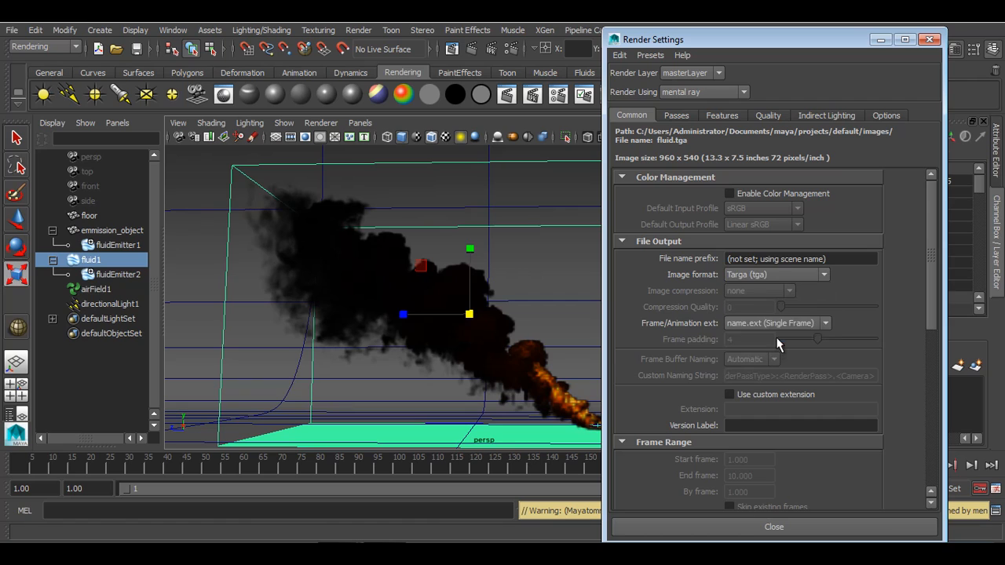
pyautogui.click(749, 324)
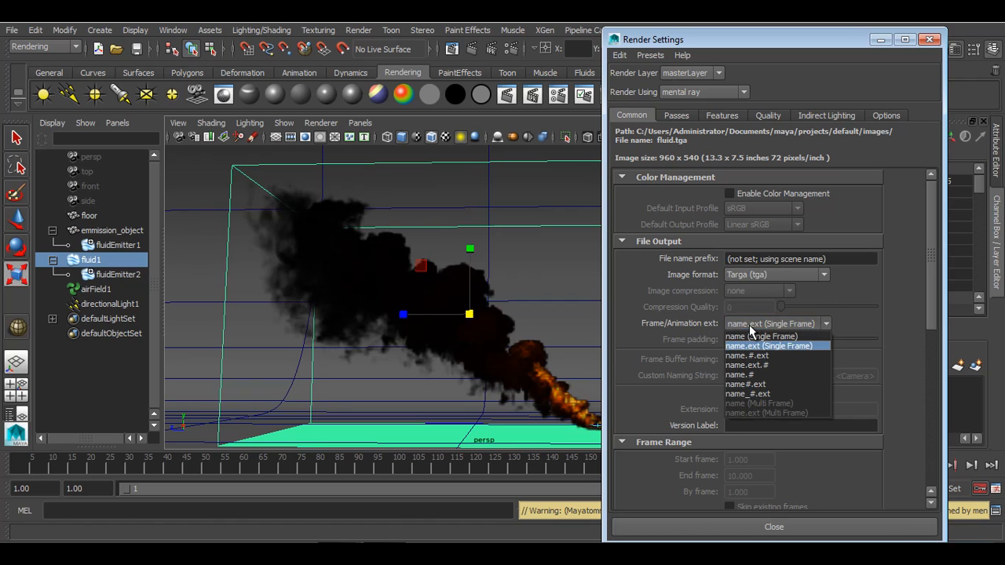
pyautogui.click(784, 357)
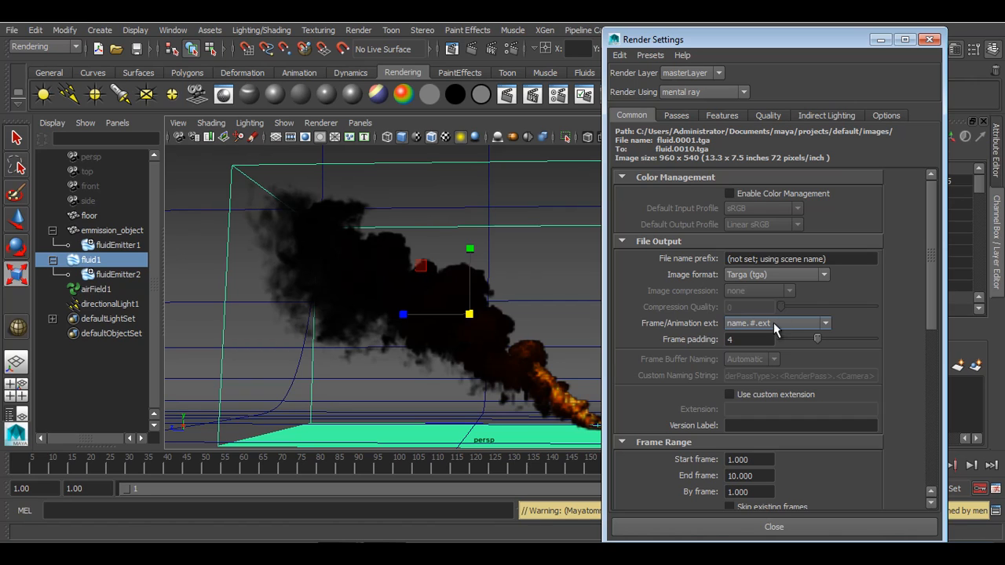
pyautogui.click(930, 39)
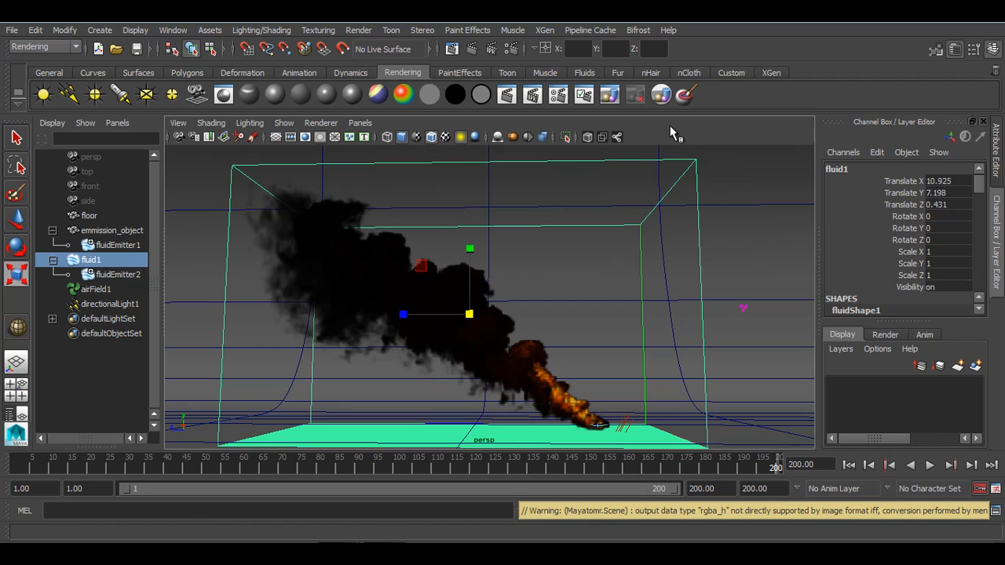
# Step: Reopen the render settings and change the renderer from mental ray to Maya Software
pyautogui.click(510, 49)
pyautogui.click(704, 94)
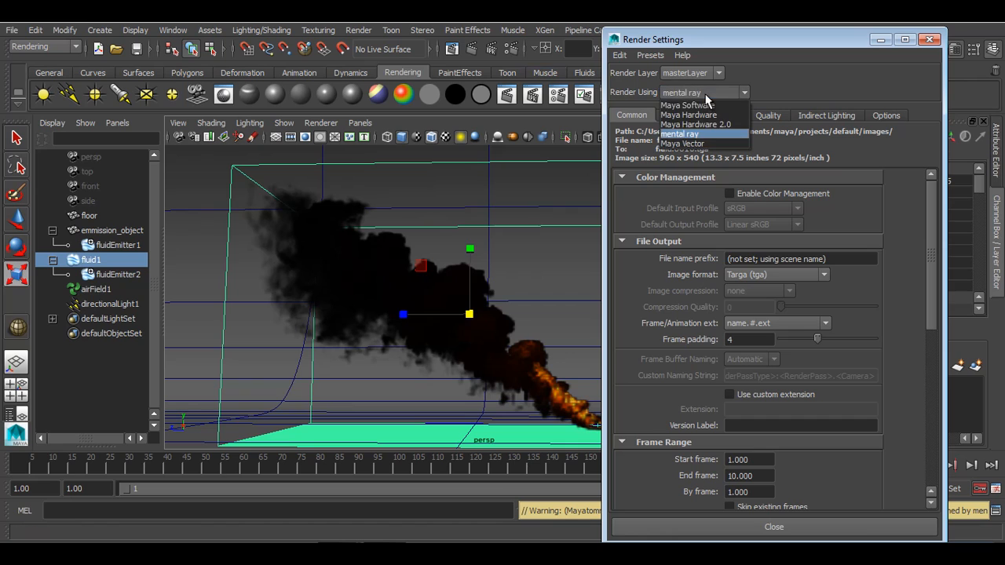
pyautogui.click(704, 106)
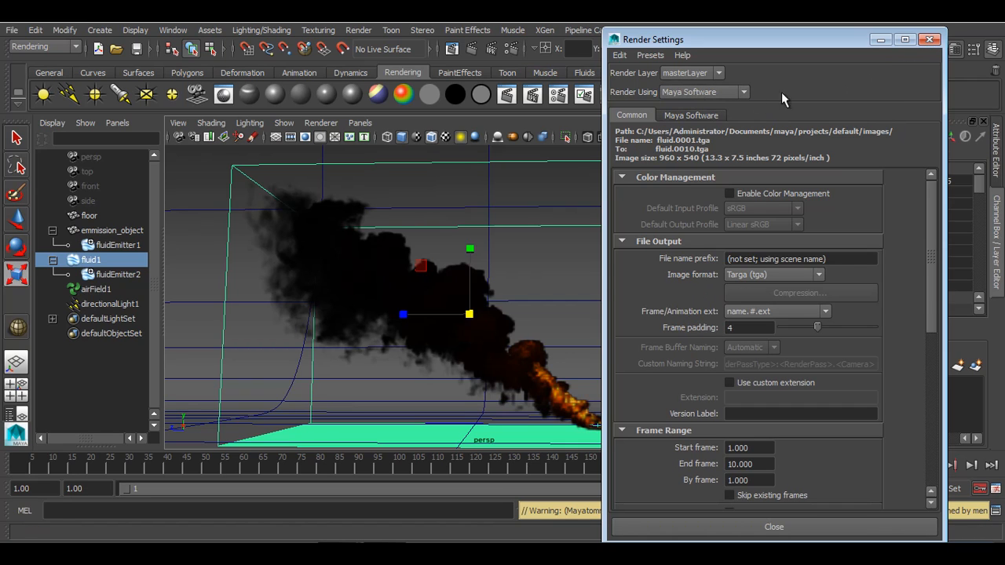
# Step: Set the Maya Software quality to Production quality with a Gaussian pixel filter, close the settings and render the current frame
pyautogui.click(692, 114)
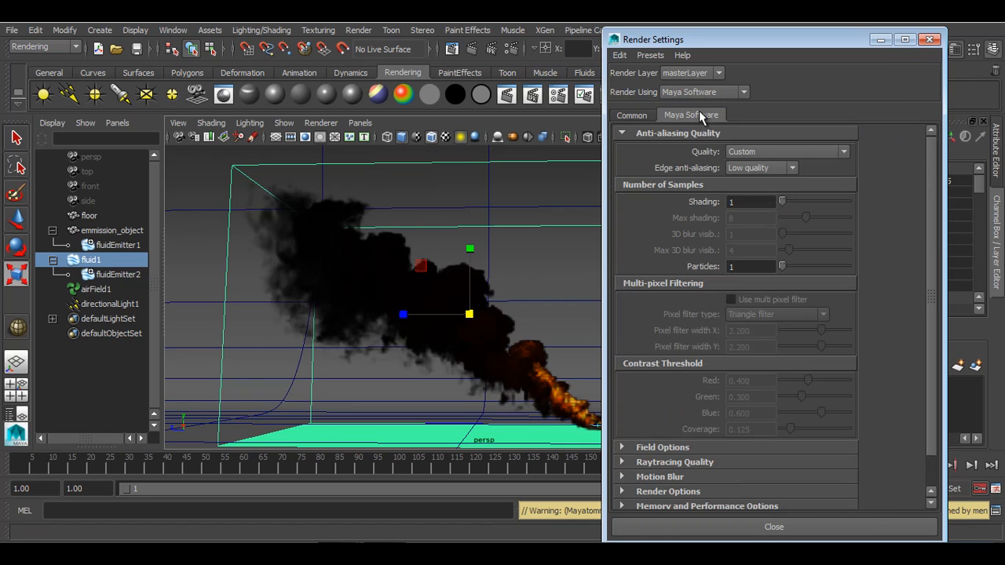
pyautogui.click(793, 154)
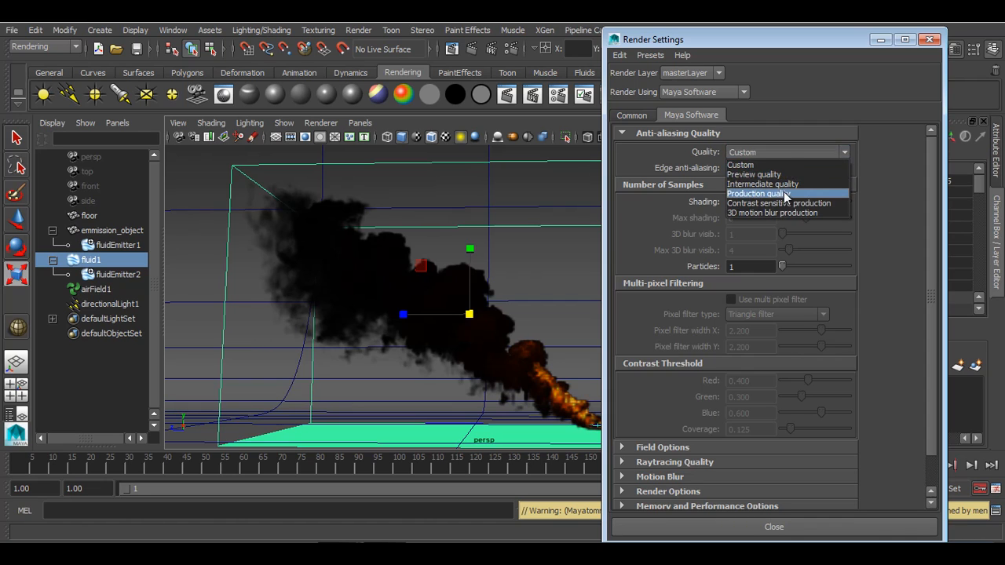
pyautogui.click(785, 194)
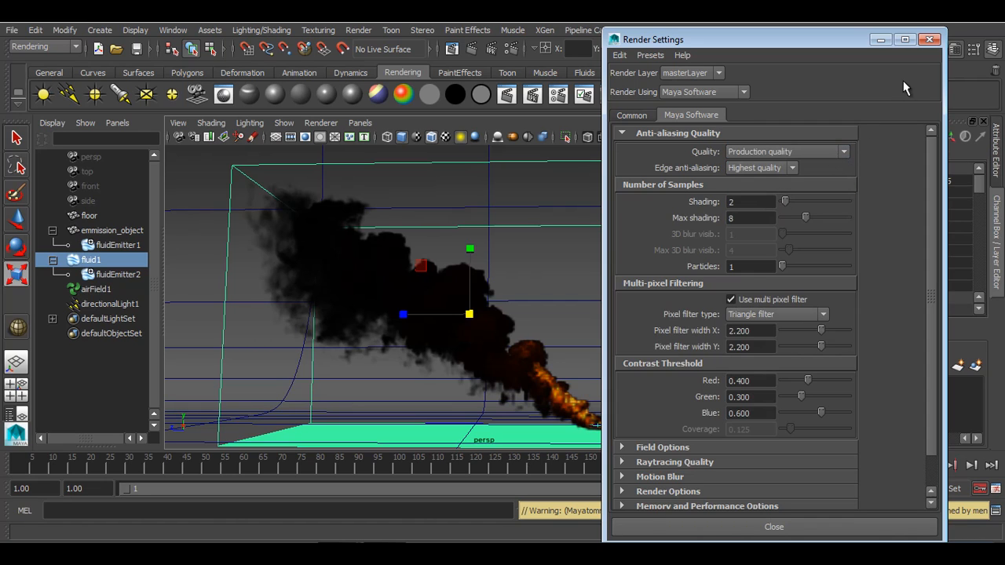
pyautogui.click(774, 315)
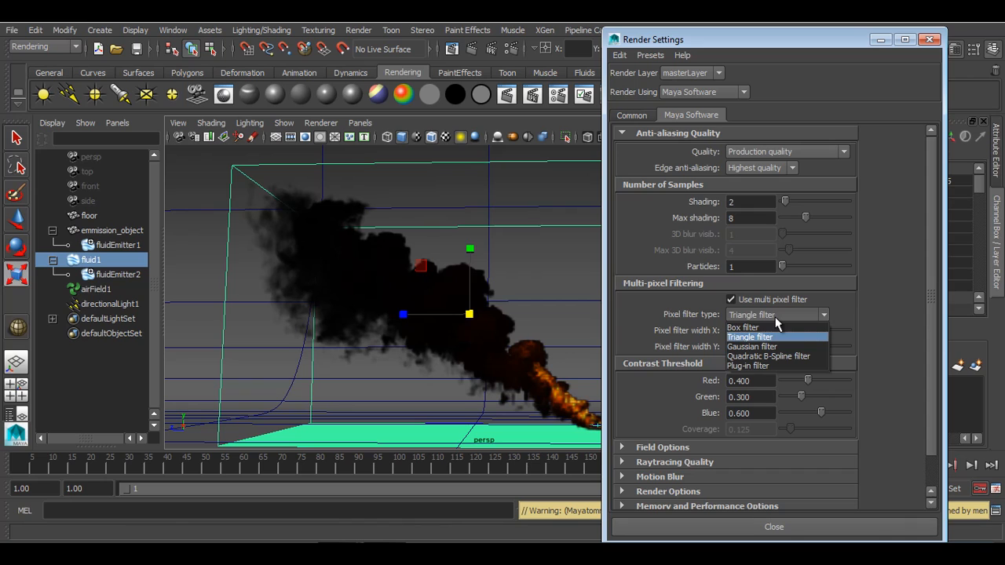
pyautogui.click(774, 346)
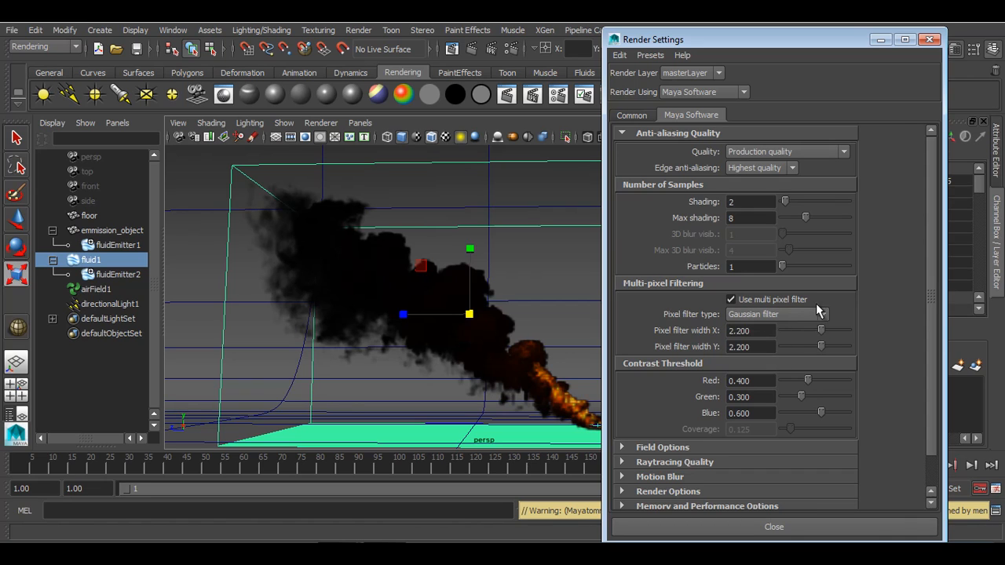
pyautogui.click(930, 39)
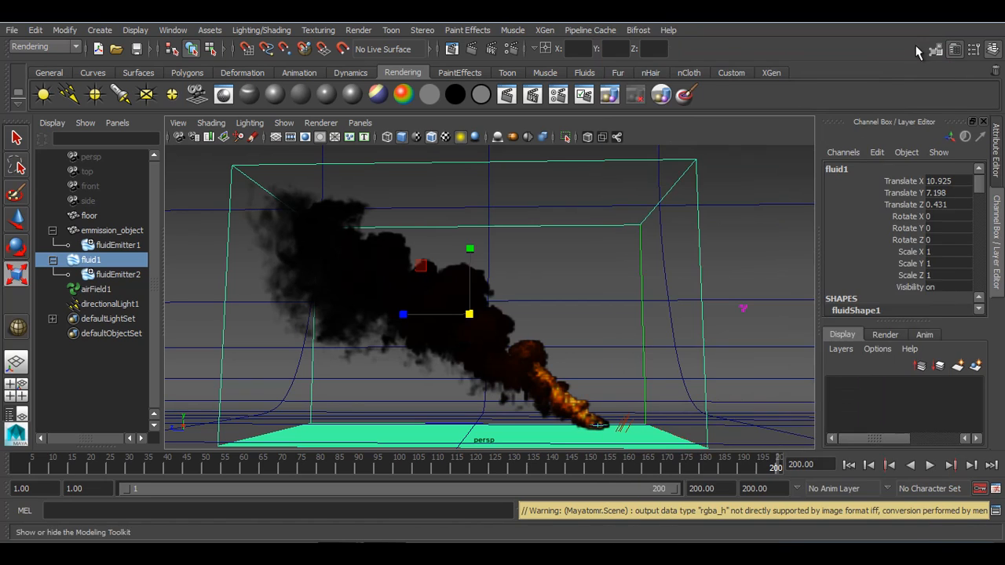
pyautogui.click(472, 48)
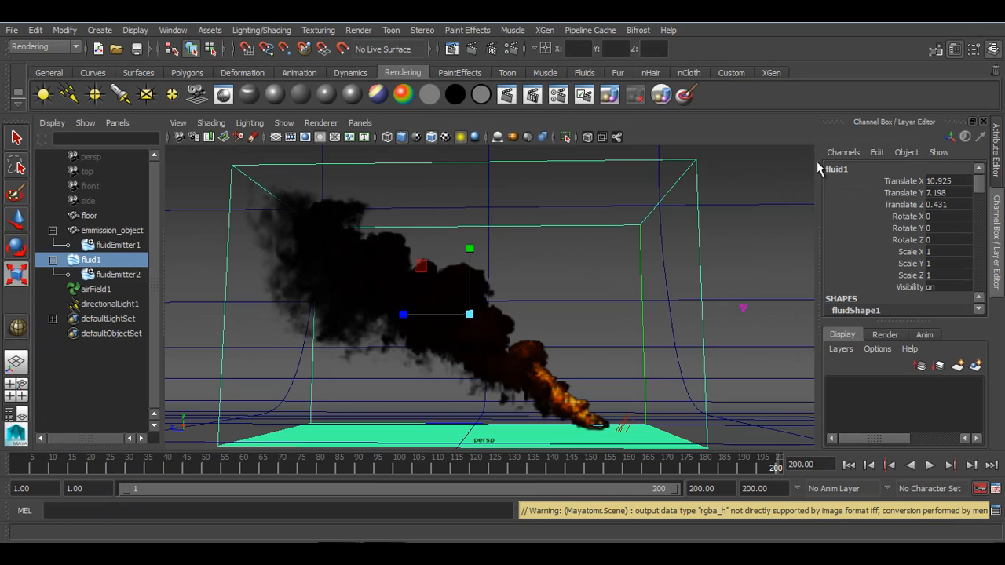
pyautogui.click(985, 27)
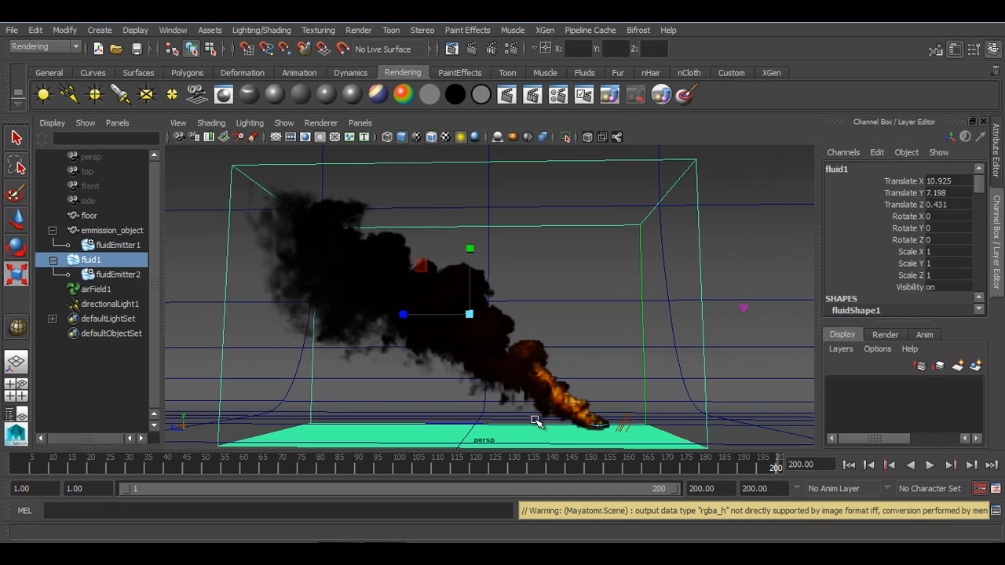
# Step: Turn off ray trace shadows on the directional light
pyautogui.click(624, 418)
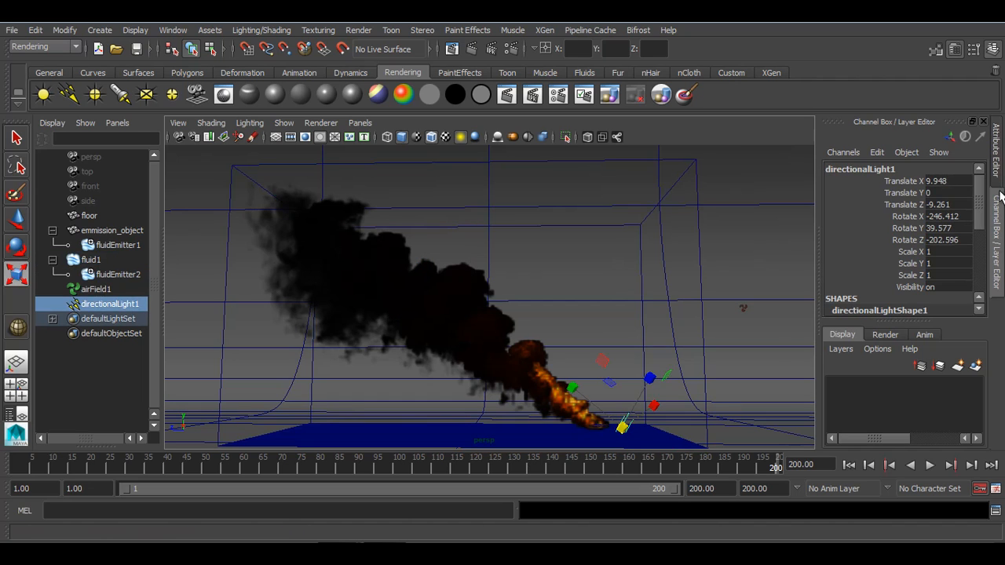
pyautogui.click(995, 165)
pyautogui.scroll(-3, 853, 301)
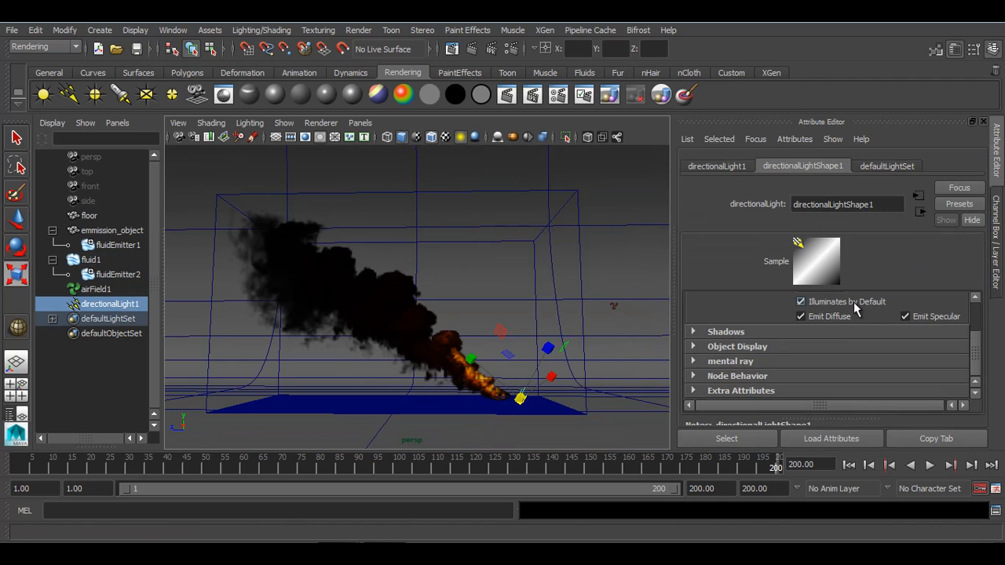
pyautogui.click(758, 333)
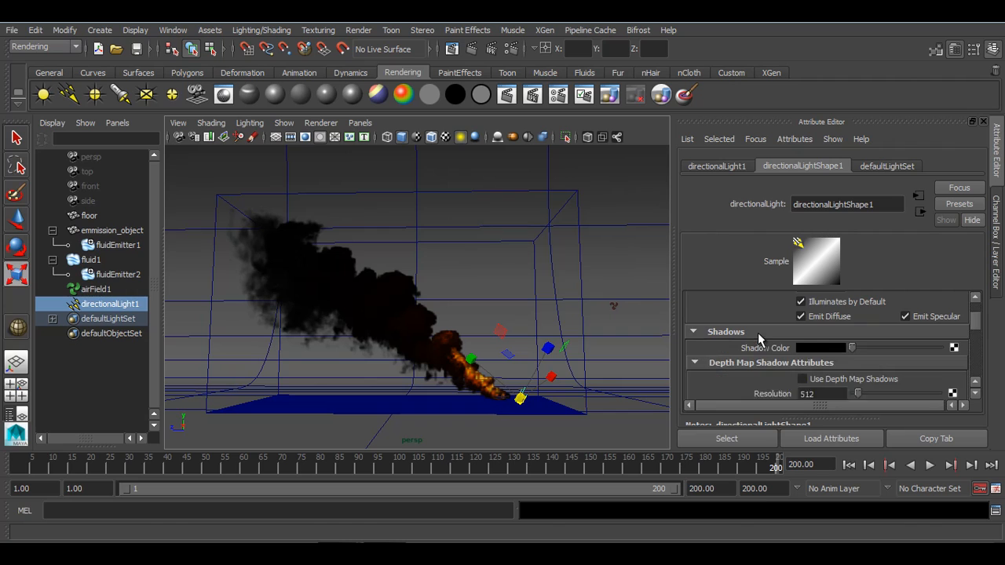
pyautogui.scroll(-5, 814, 361)
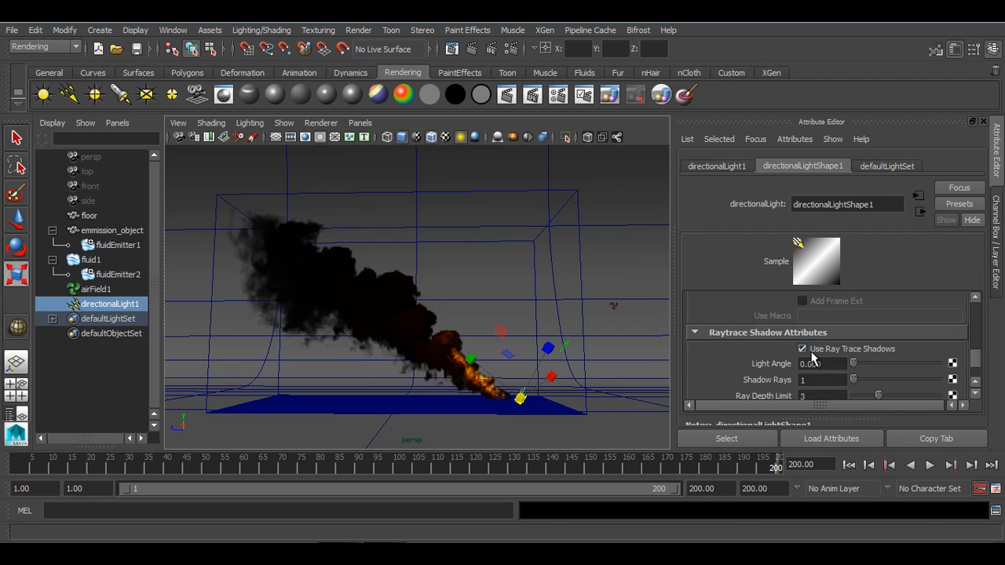
pyautogui.click(811, 350)
# Step: Enable depth map shadows on the directional light and set their resolution to 1024
pyautogui.scroll(3, 813, 355)
pyautogui.click(809, 336)
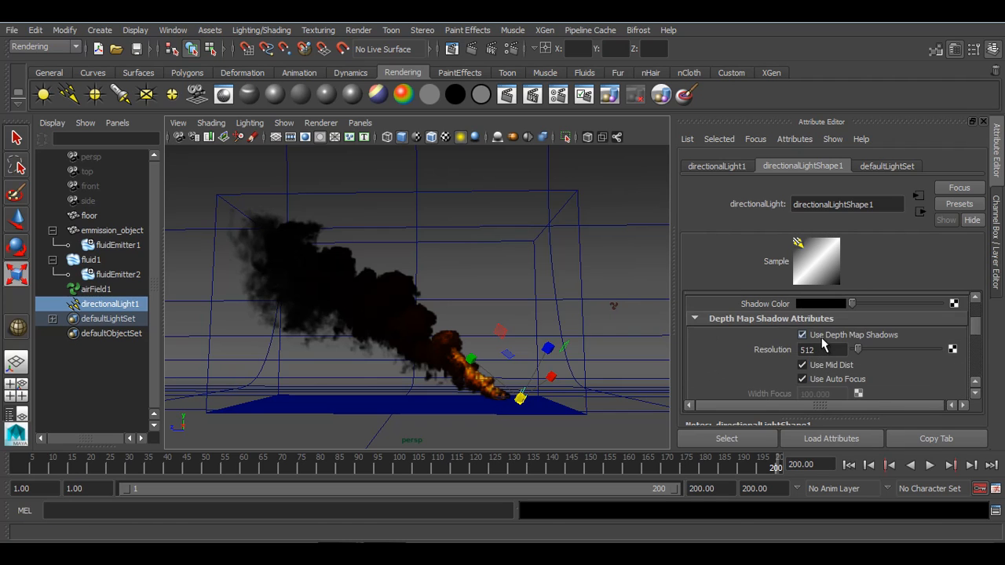
pyautogui.moveTo(839, 350); pyautogui.dragTo(748, 345)
pyautogui.write('1024')
pyautogui.press('Return')
pyautogui.scroll(-3, 748, 345)
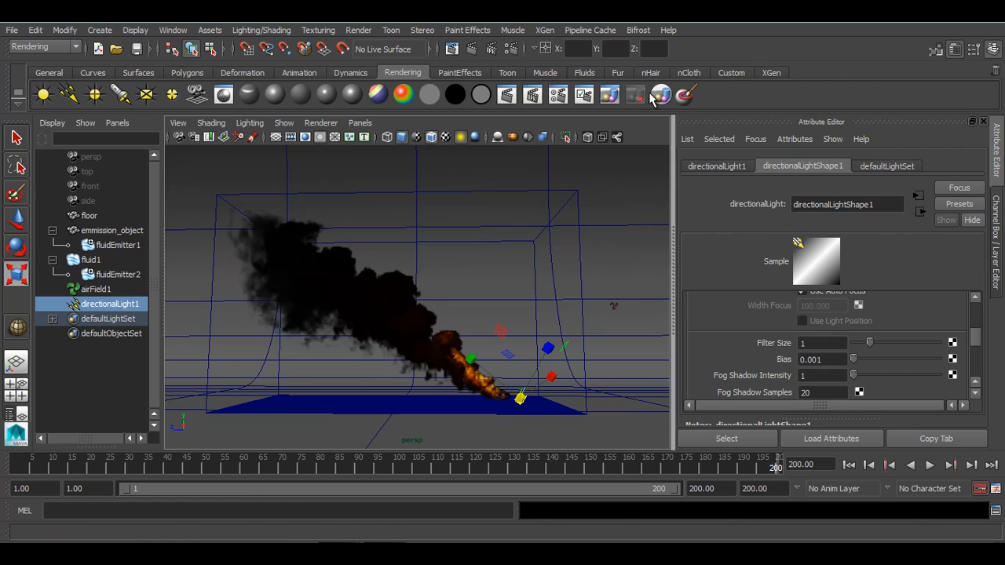
# Step: Render frame 200 with Maya Software, close the render, and turn off the directional light's depth map shadows
pyautogui.click(471, 49)
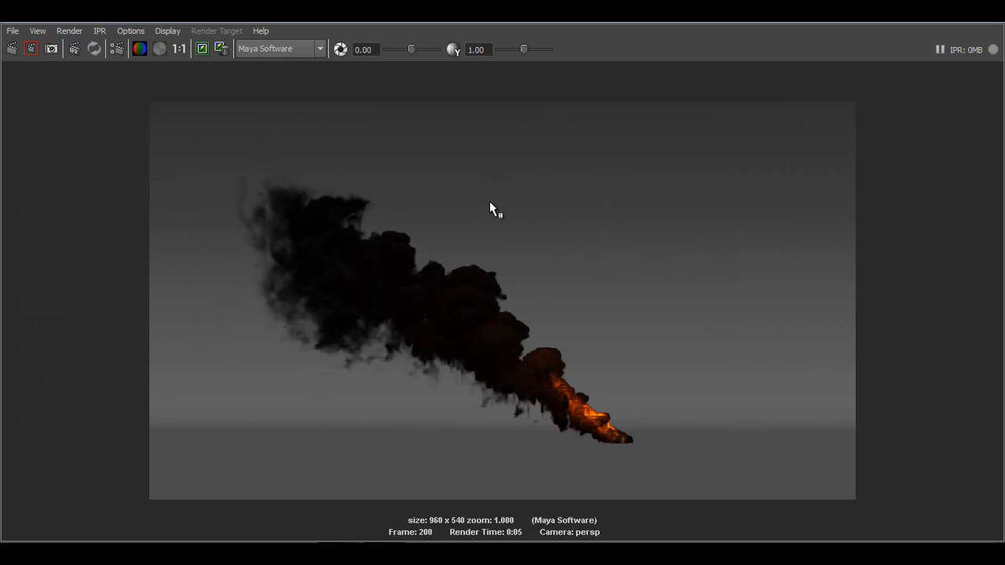
pyautogui.click(985, 11)
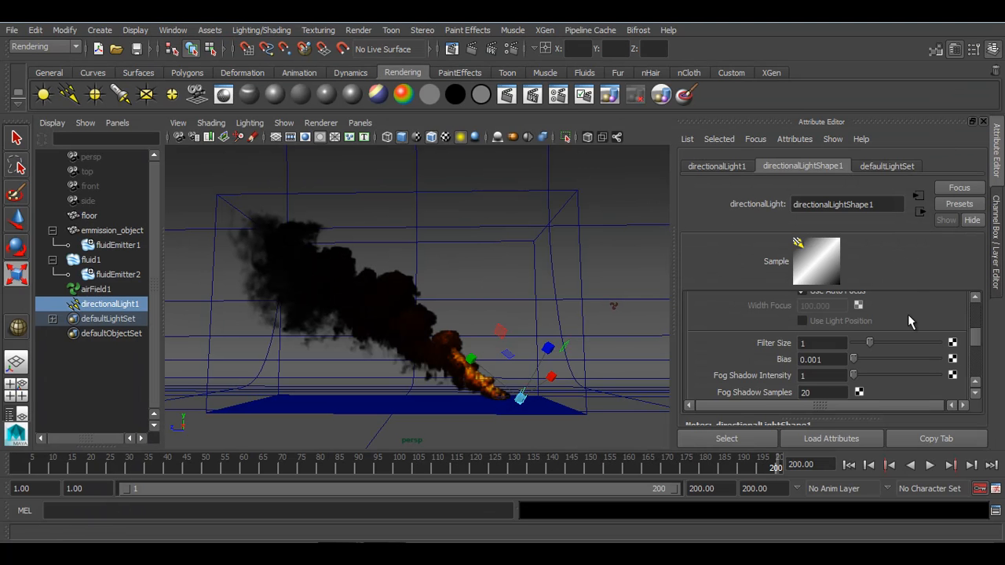
pyautogui.scroll(3, 817, 359)
pyautogui.click(834, 350)
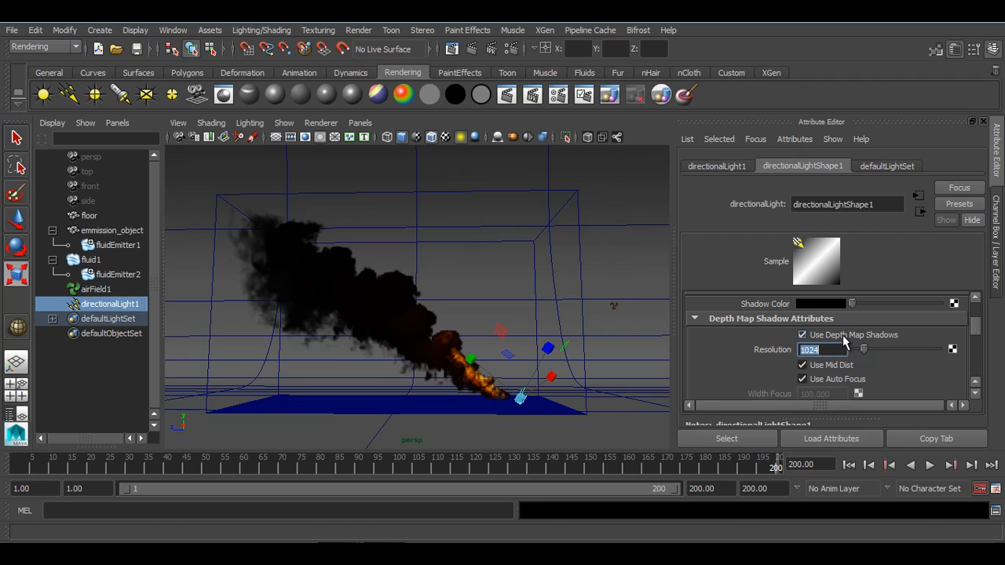
pyautogui.click(842, 335)
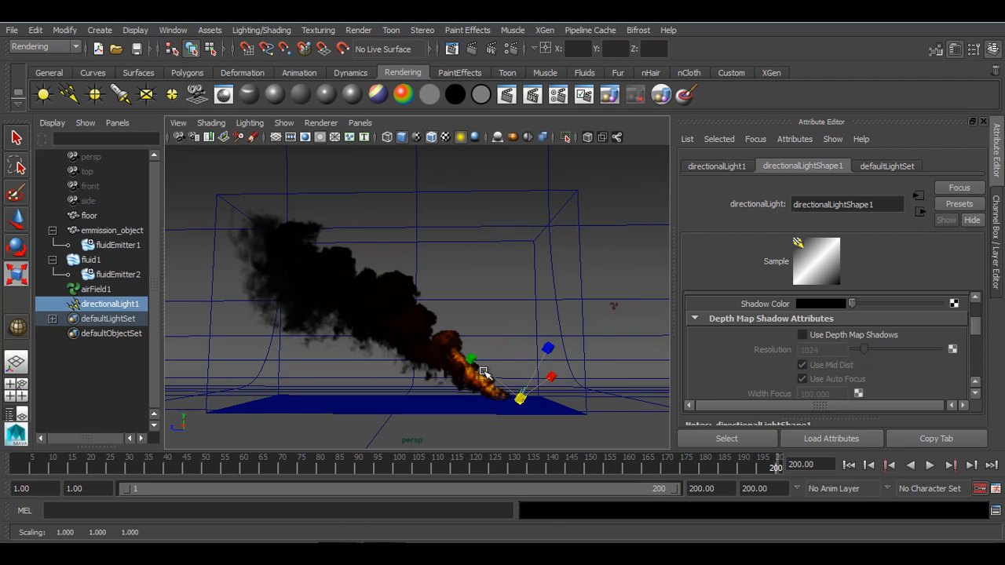
pyautogui.click(454, 49)
pyautogui.click(11, 29)
pyautogui.click(77, 309)
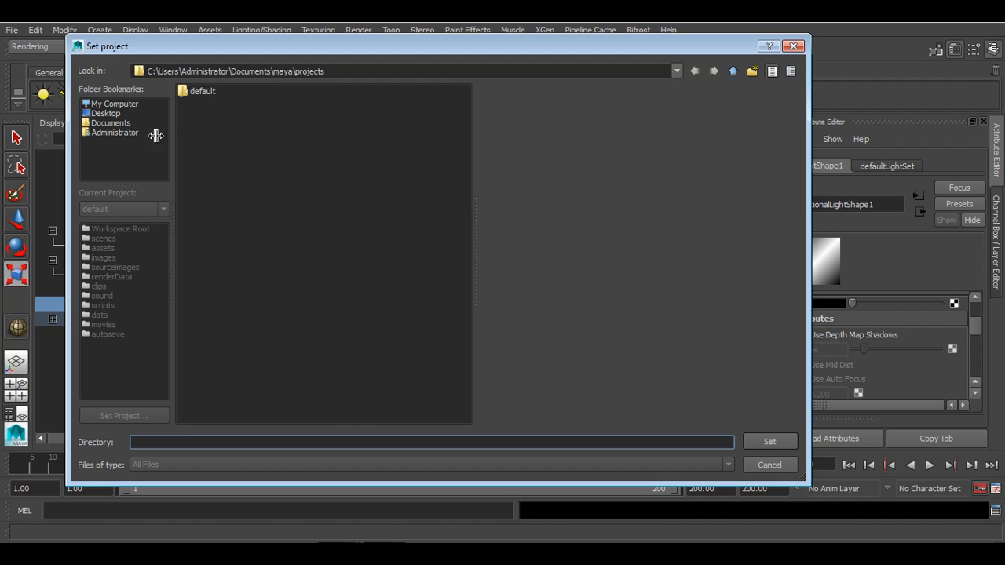
pyautogui.click(793, 45)
# Step: Start a new project in the Project Window and name it Oil smoke
pyautogui.click(12, 31)
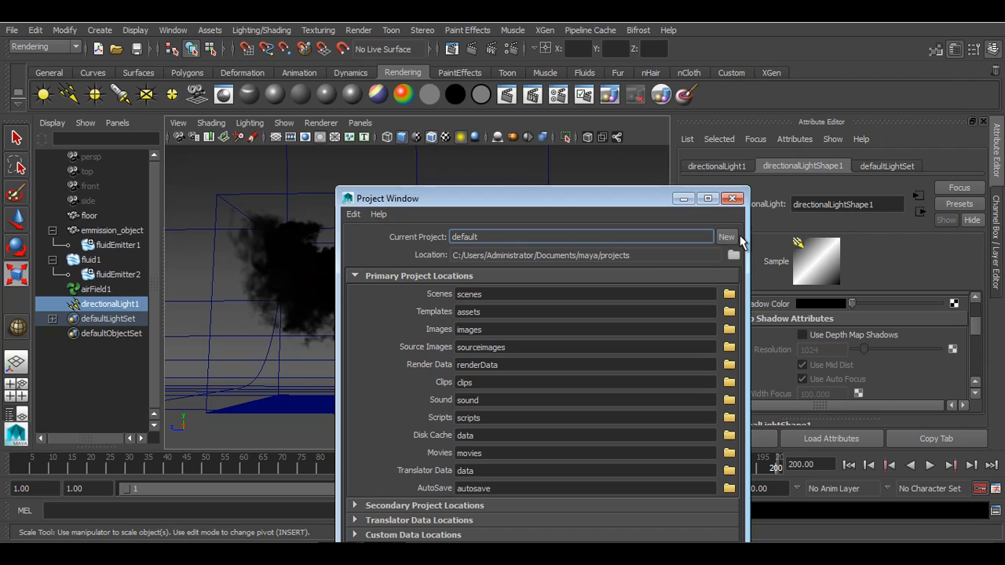
pyautogui.click(718, 237)
pyautogui.doubleClick(579, 238)
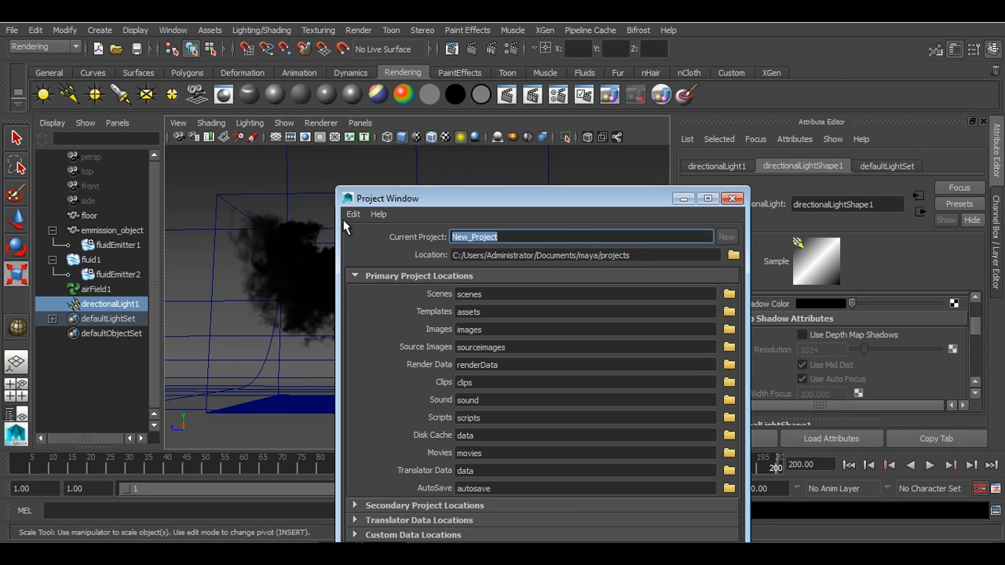
pyautogui.write('Oil smoke')
pyautogui.press('Return')
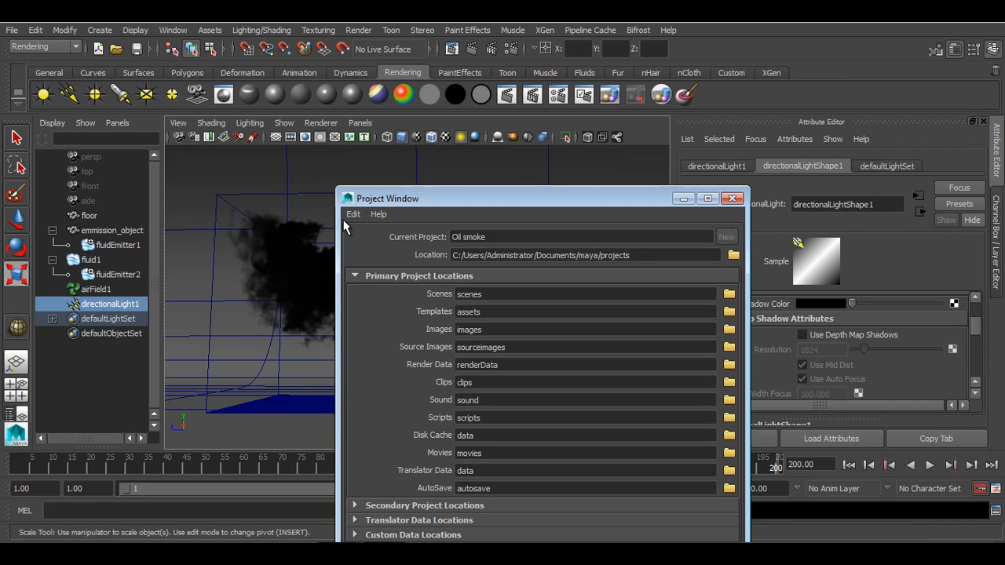
# Step: Set the new project's location to the Desktop and accept the default folder structure
pyautogui.click(733, 256)
pyautogui.click(102, 114)
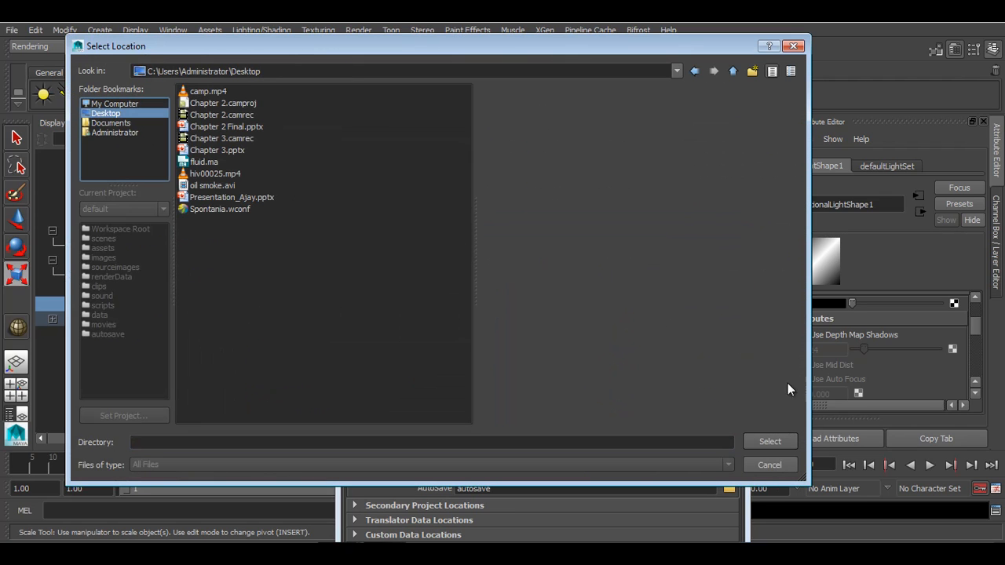
pyautogui.click(781, 447)
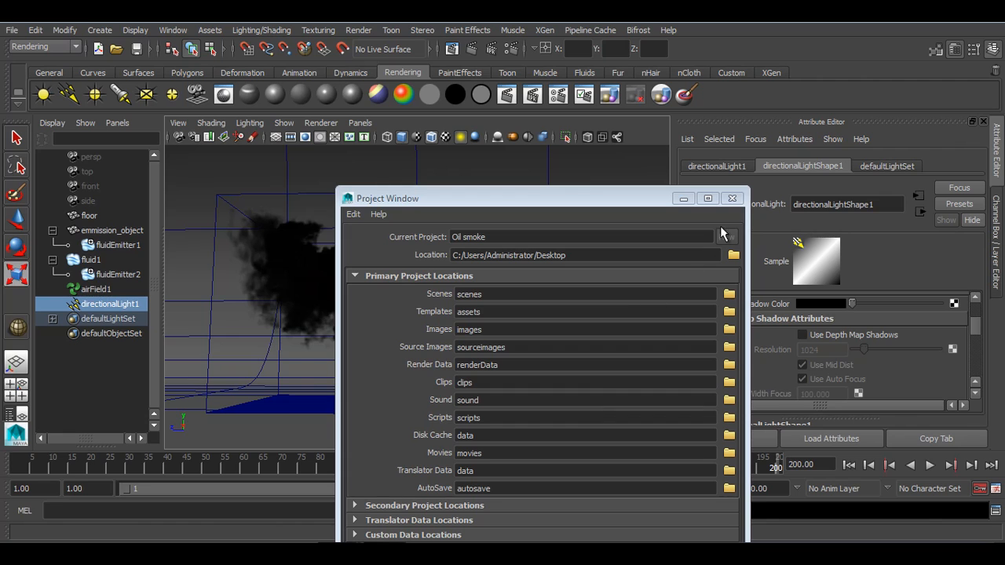
pyautogui.moveTo(630, 199); pyautogui.dragTo(499, 71)
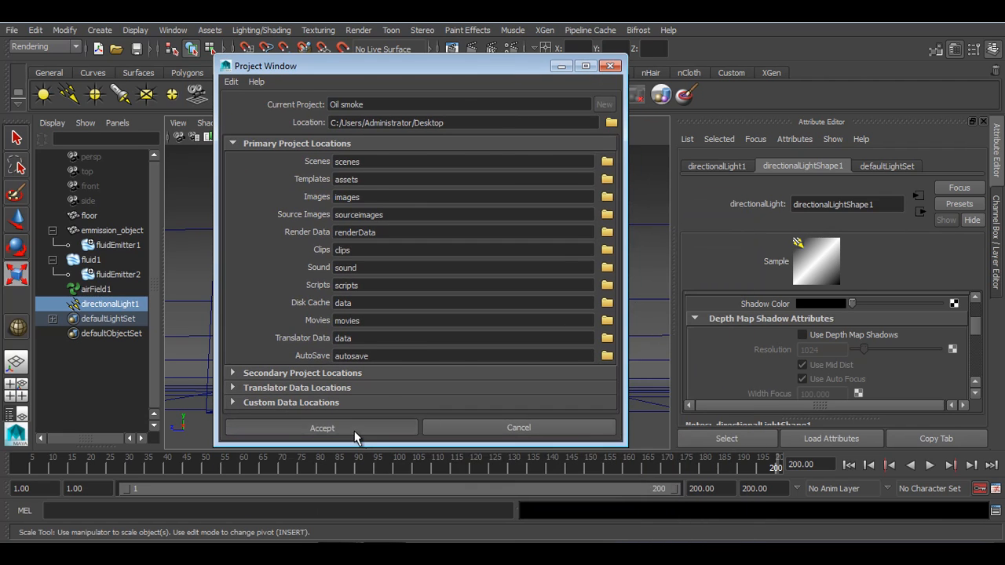
pyautogui.click(322, 425)
# Step: Set the Oil smoke folder on the Desktop as the current project
pyautogui.click(12, 30)
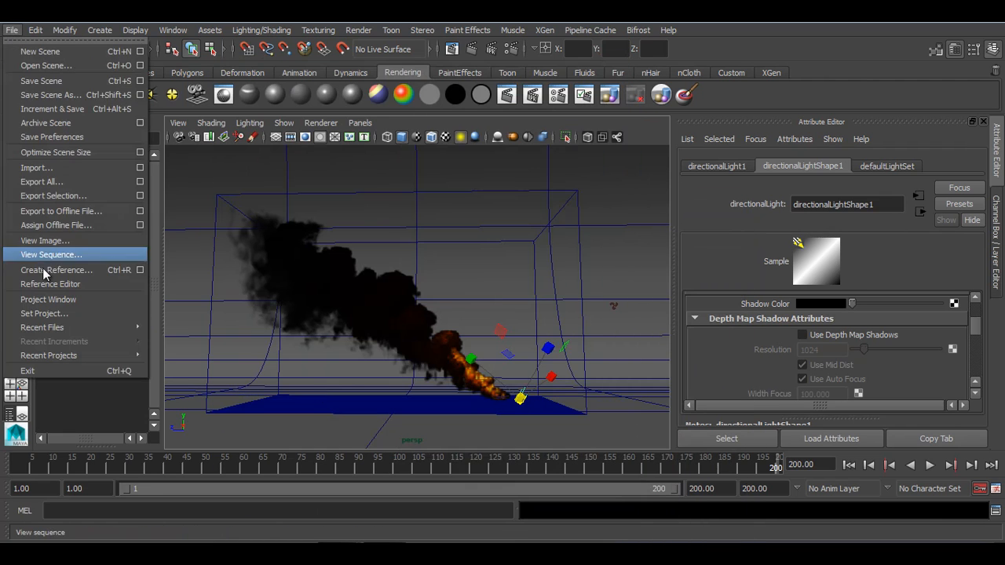
pyautogui.click(44, 313)
pyautogui.click(108, 114)
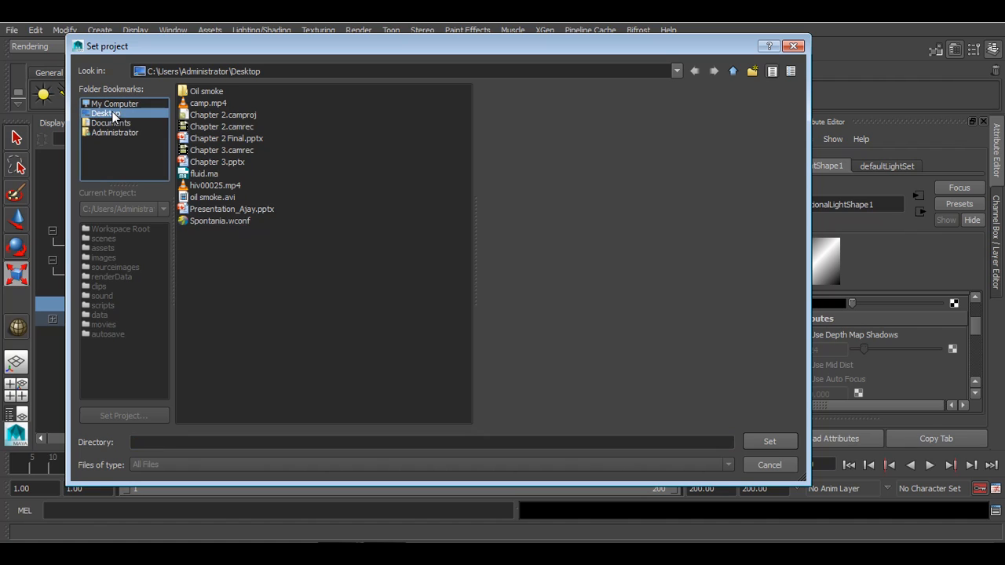
pyautogui.click(198, 92)
pyautogui.click(769, 442)
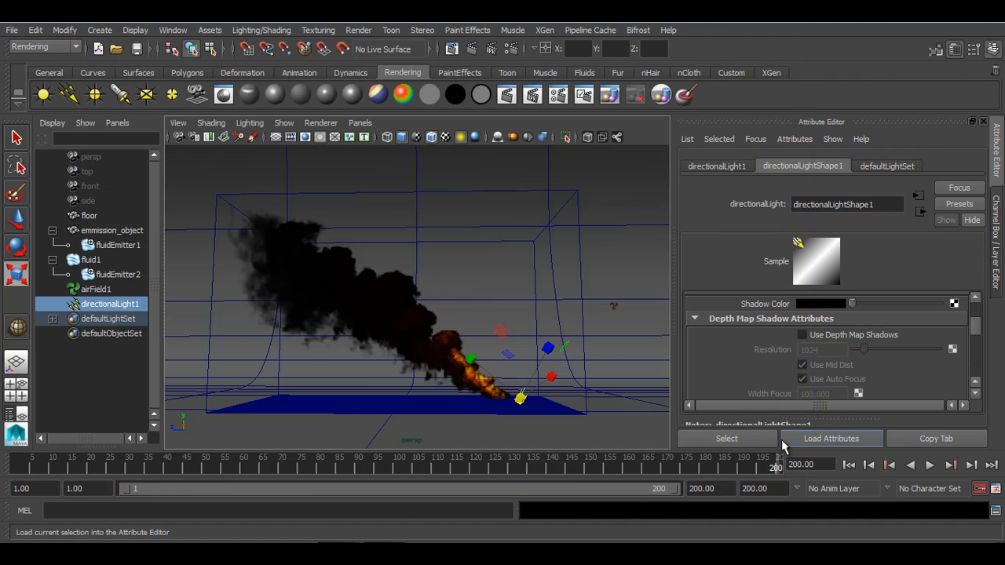
# Step: Start a batch render of the scene and open the Script Editor maximized to monitor its progress
pyautogui.click(363, 33)
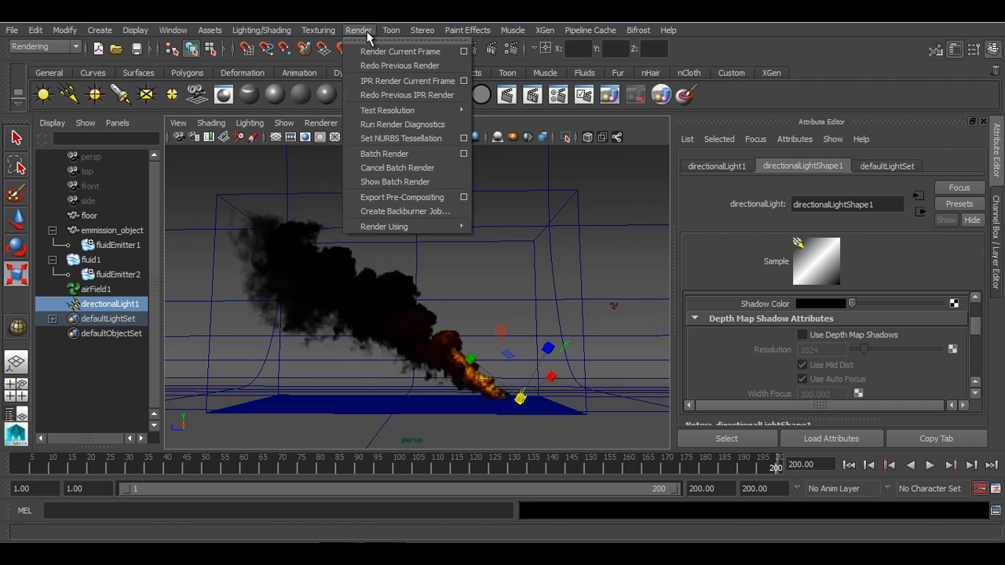
pyautogui.click(398, 157)
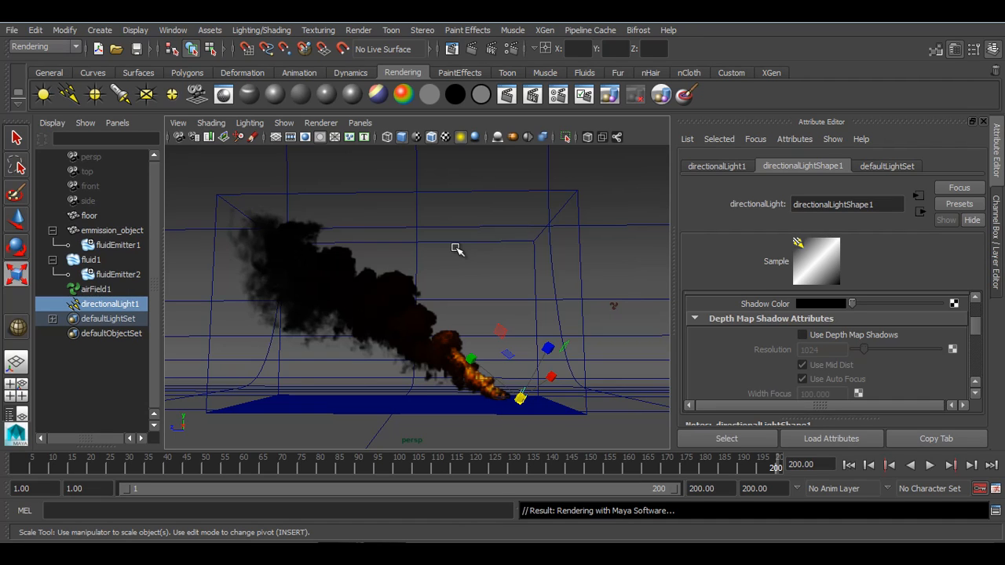
pyautogui.click(995, 510)
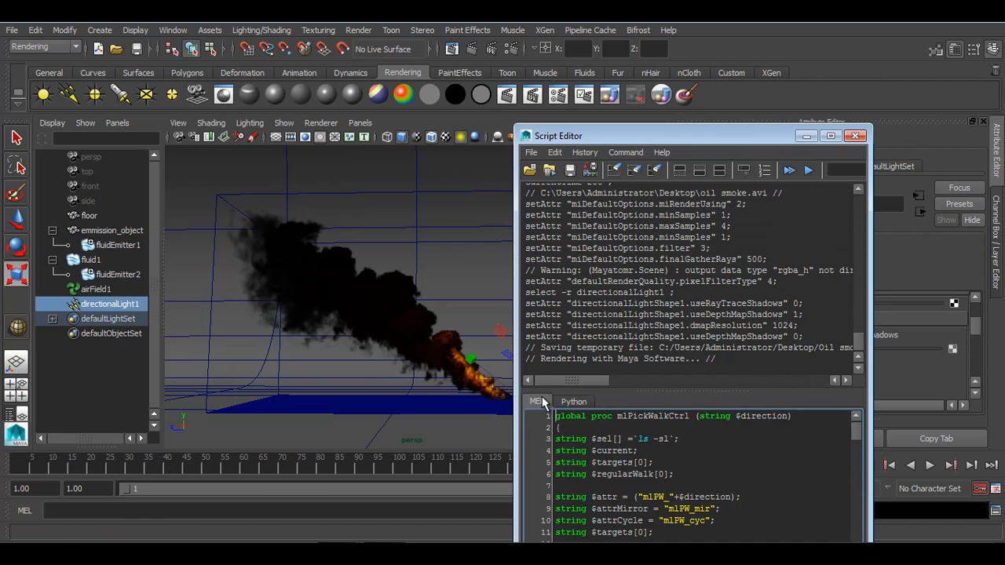
pyautogui.click(830, 135)
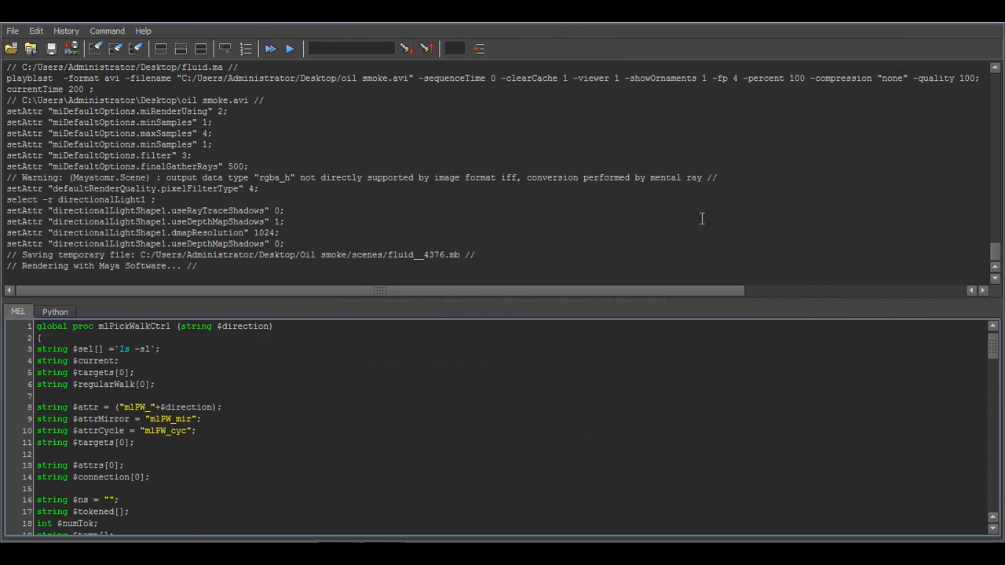
# Step: Check the last lines of the Script Editor's render log for the batch render's completion status
pyautogui.click(254, 272)
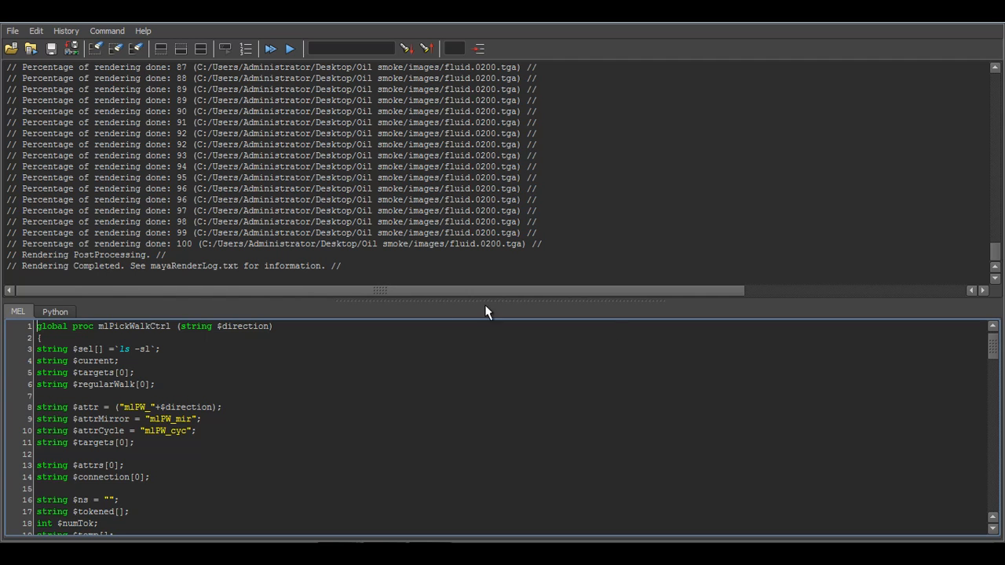
pyautogui.moveTo(14, 265); pyautogui.dragTo(353, 269)
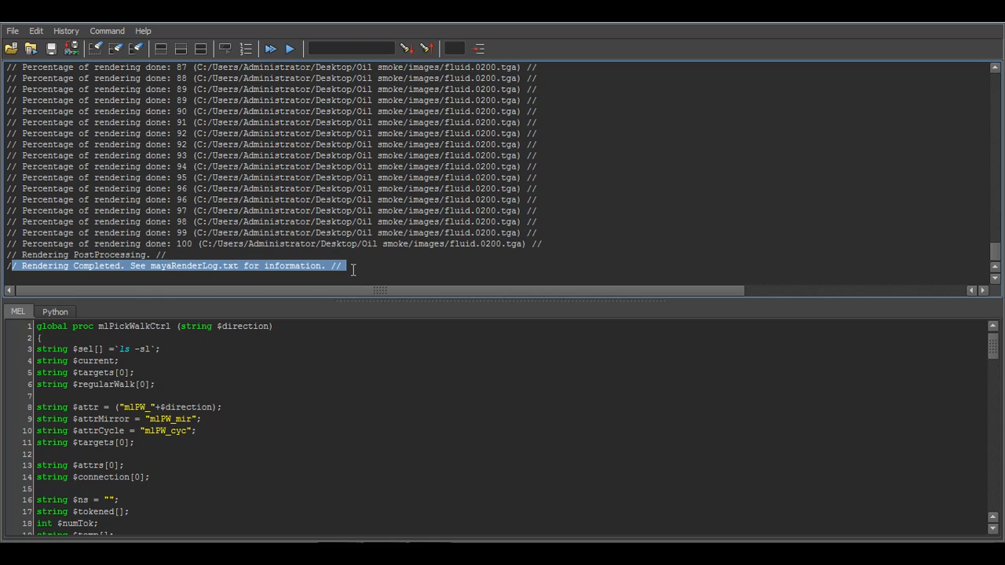
pyautogui.click(353, 269)
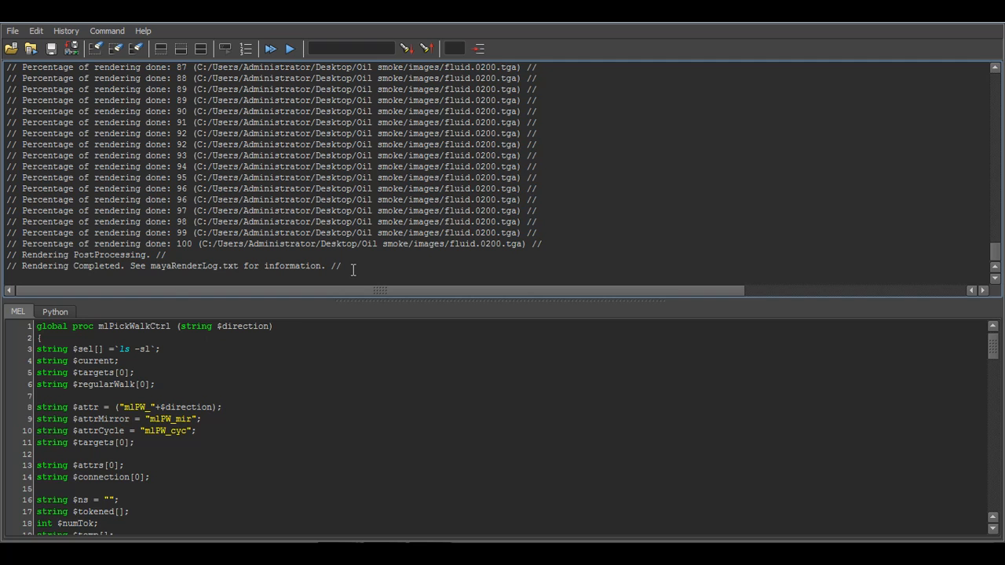
# Step: Open the images folder of the Oil smoke project on the Desktop in a maximized Explorer window
pyautogui.press('super')
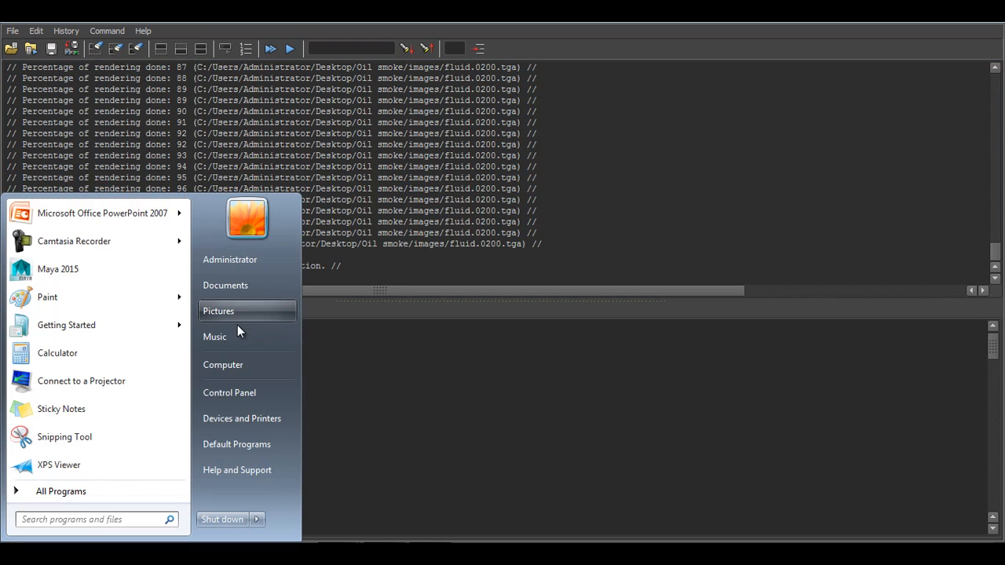
pyautogui.click(228, 365)
pyautogui.click(521, 177)
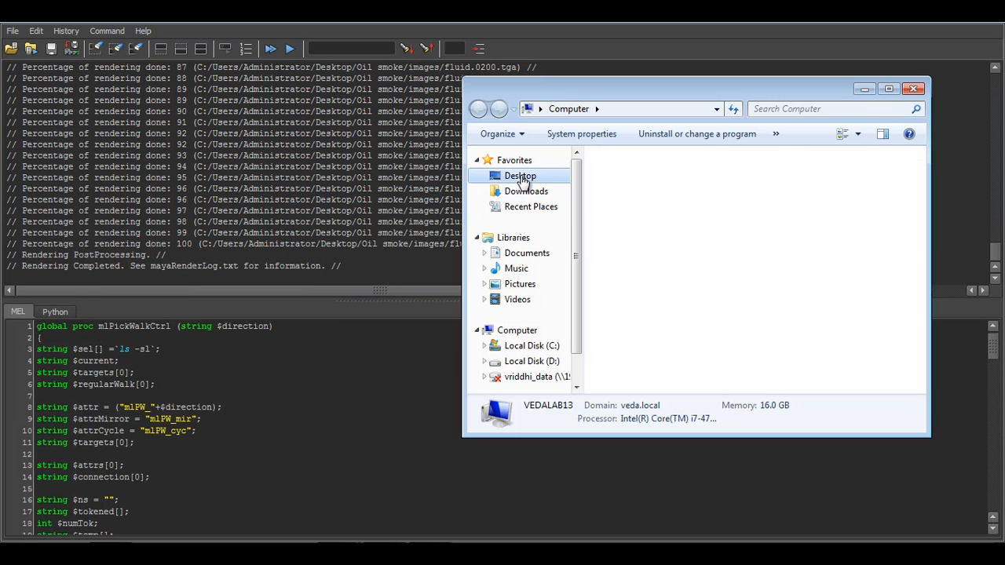
pyautogui.moveTo(622, 85); pyautogui.dragTo(538, 74)
pyautogui.click(571, 203)
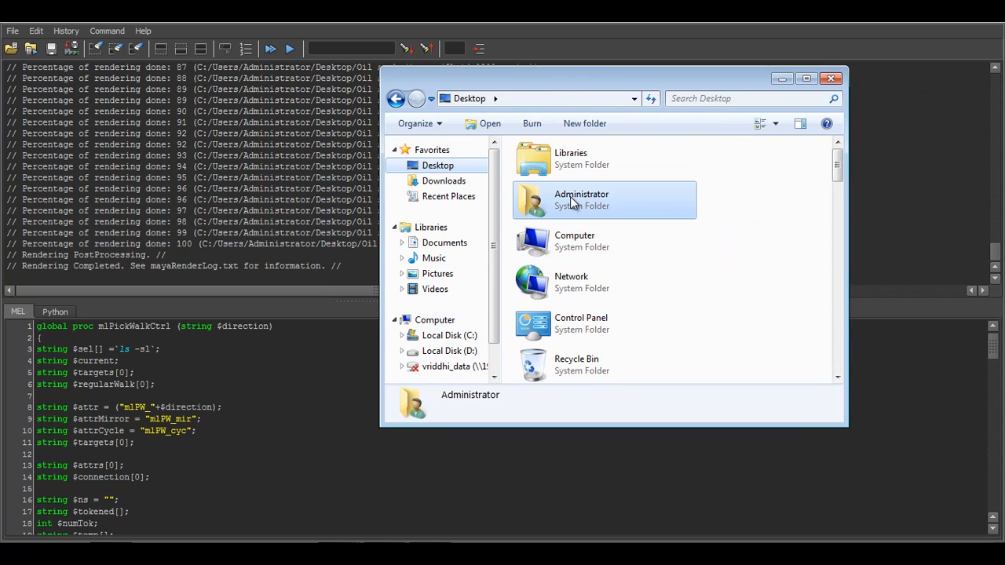
pyautogui.scroll(-5, 572, 200)
pyautogui.click(571, 189)
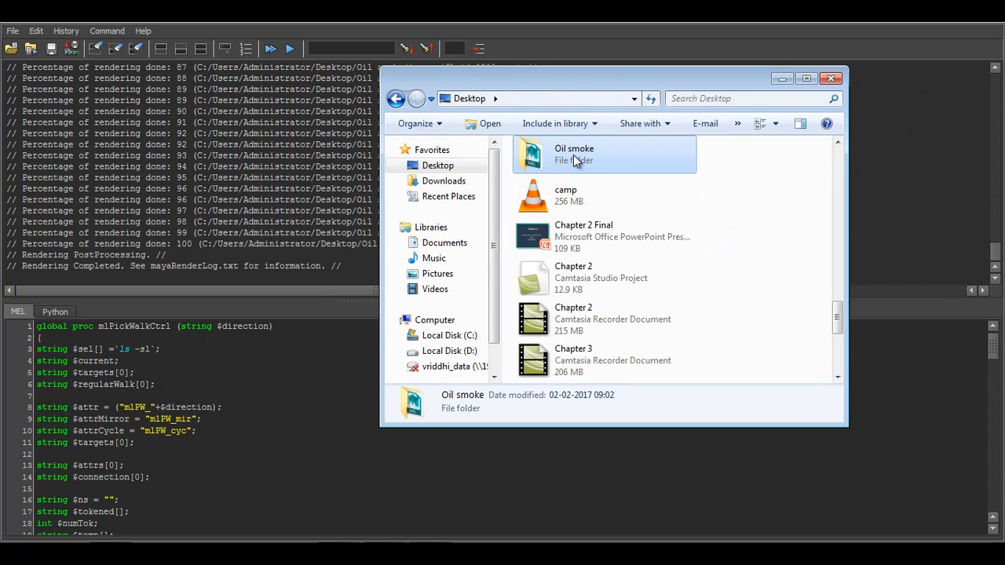
pyautogui.doubleClick(573, 155)
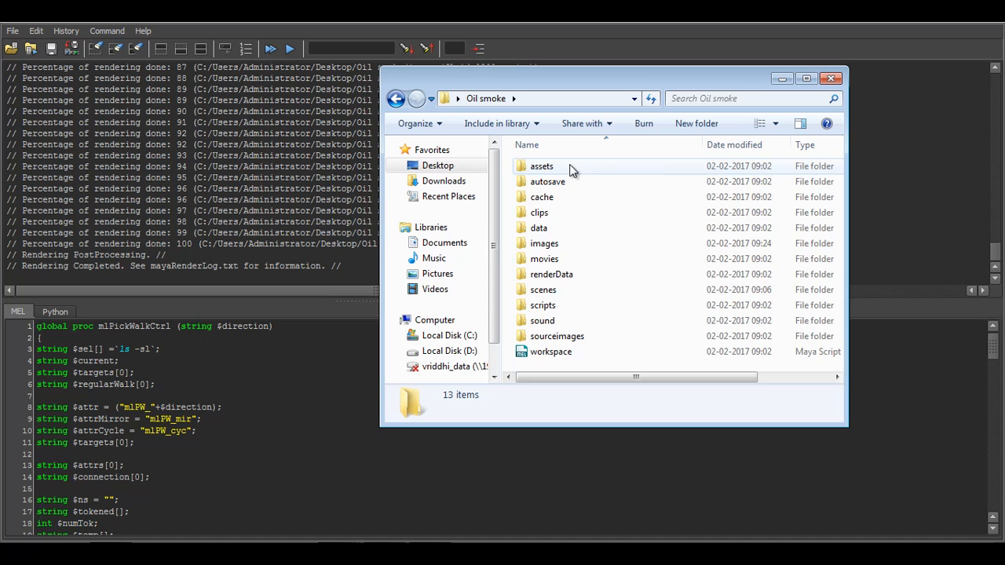
pyautogui.doubleClick(573, 248)
pyautogui.click(808, 79)
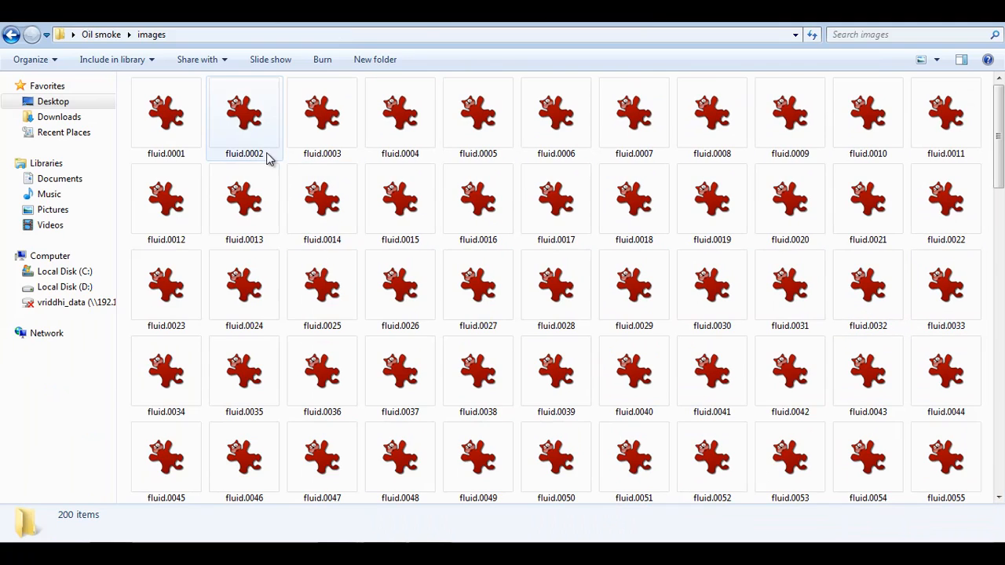
# Step: Look through the rendered fluid frames and copy the images folder's full path
pyautogui.scroll(-10, 319, 292)
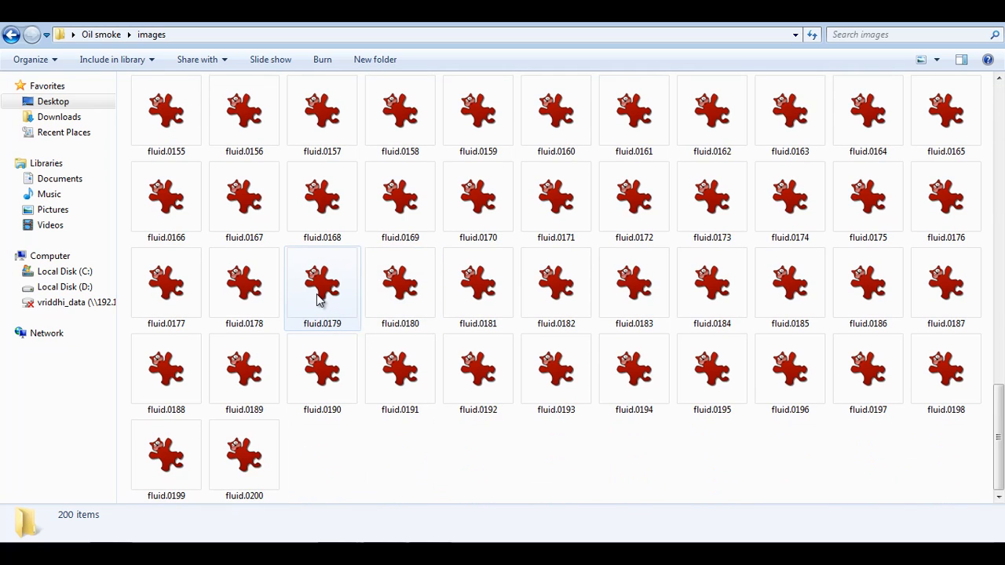
pyautogui.scroll(10, 320, 299)
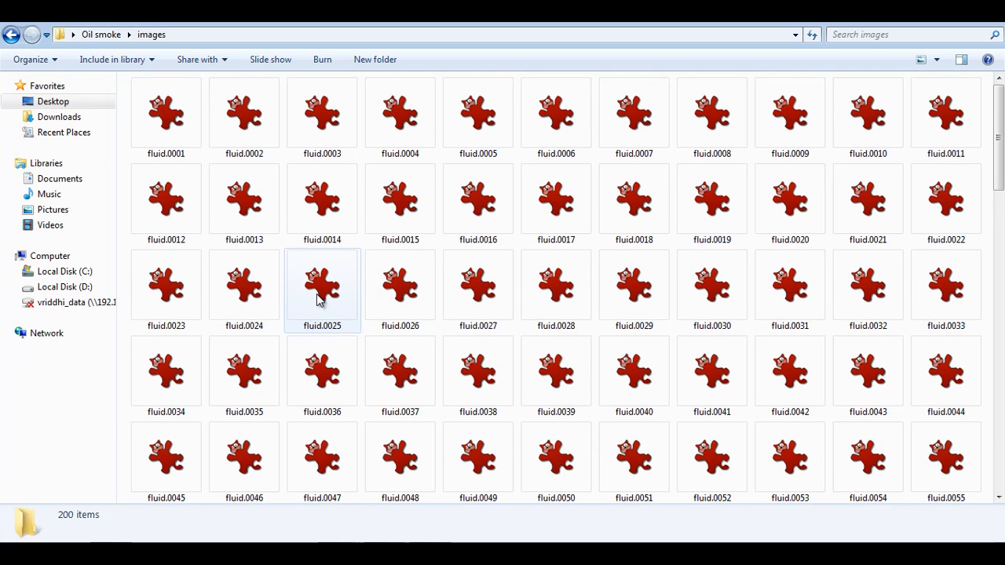
pyautogui.click(292, 35)
pyautogui.hotkey('ctrl', 'c')
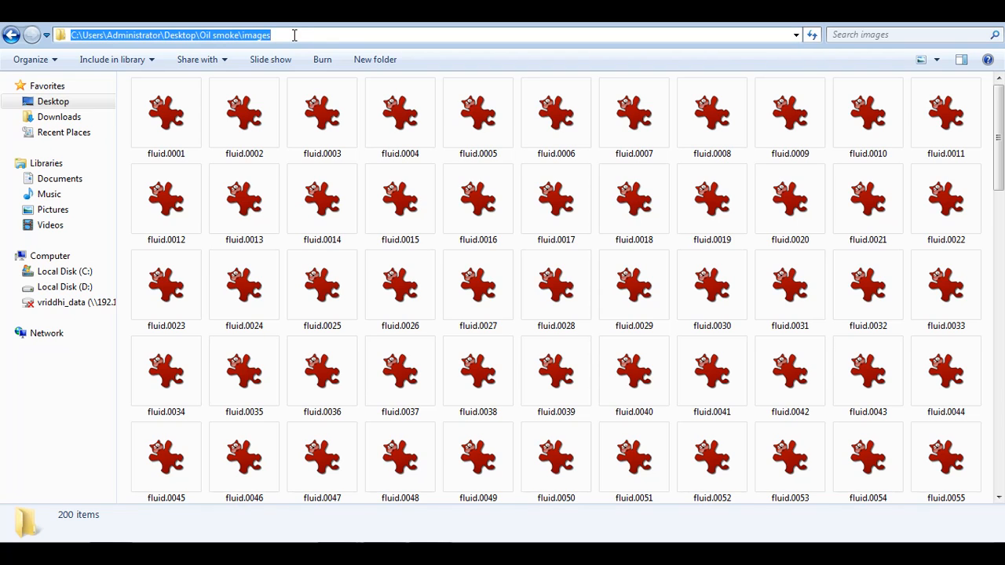
# Step: Search the installed programs for "fch" and launch FCheck
pyautogui.press('super+r')
pyautogui.click(197, 508)
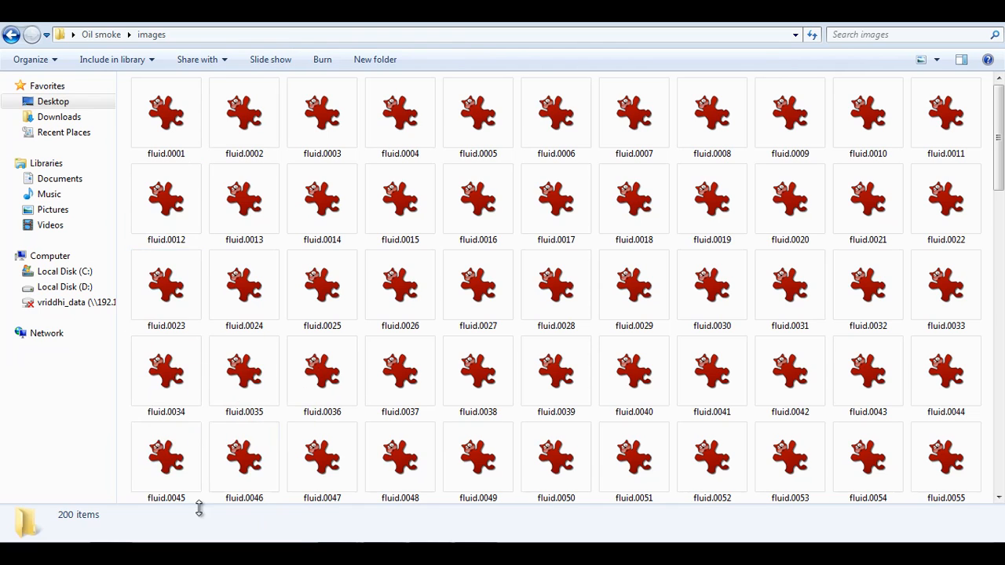
pyautogui.press('super')
pyautogui.write('fch')
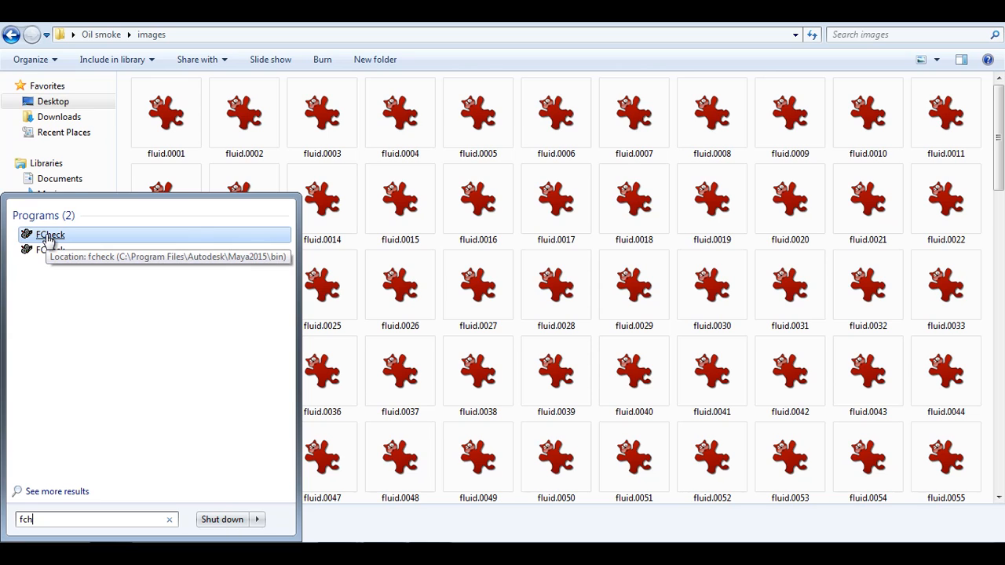
pyautogui.click(49, 235)
# Step: Load the rendered sequence as an animation from the copied images folder path, starting with fluid.0001, and pause its playback
pyautogui.click(404, 180)
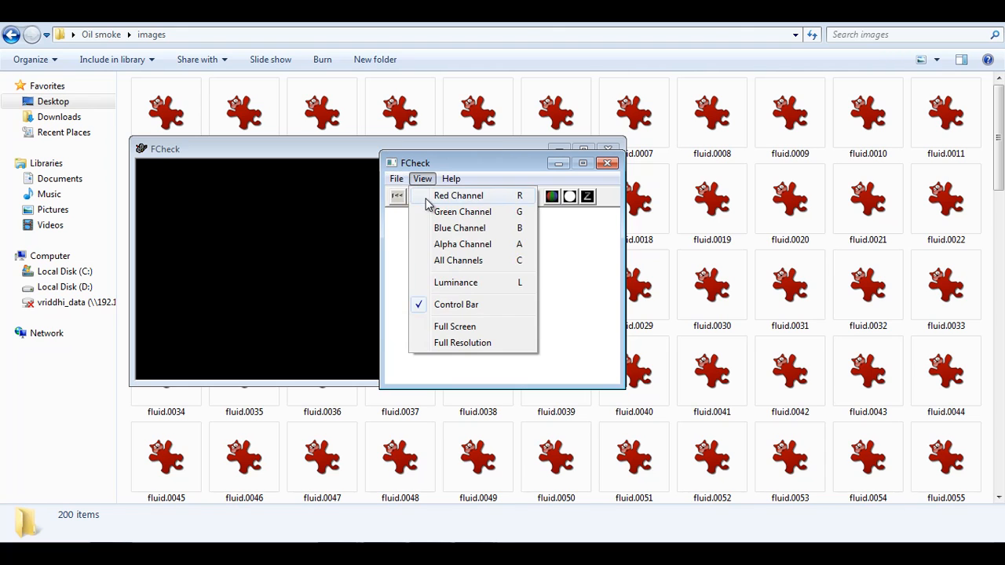
pyautogui.click(415, 211)
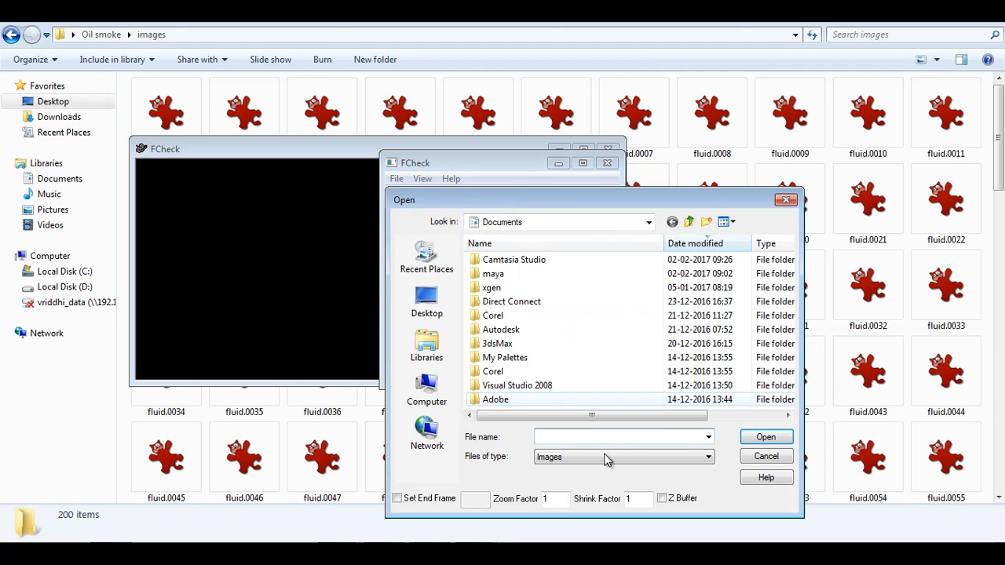
pyautogui.hotkey('ctrl', 'v')
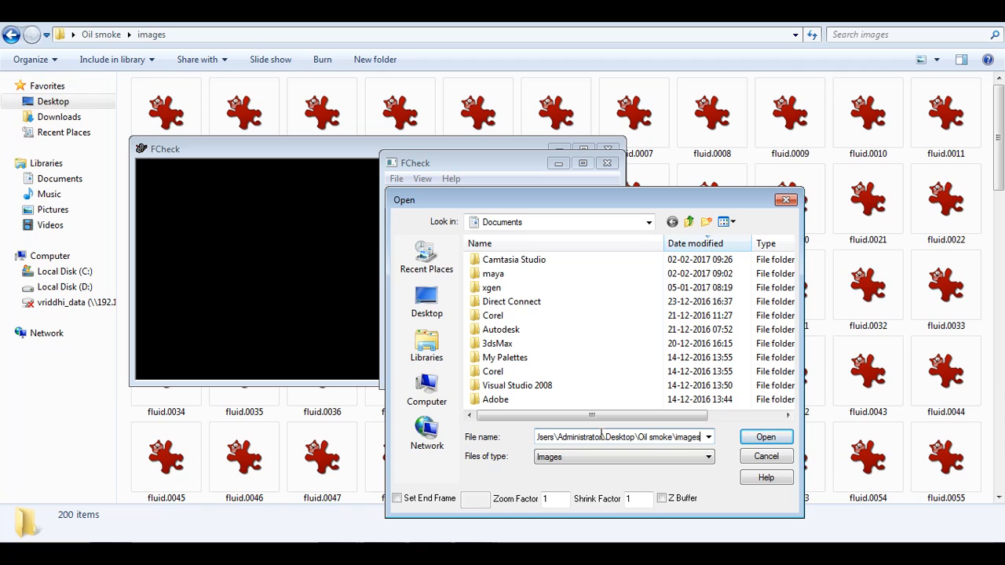
pyautogui.click(764, 438)
pyautogui.click(525, 290)
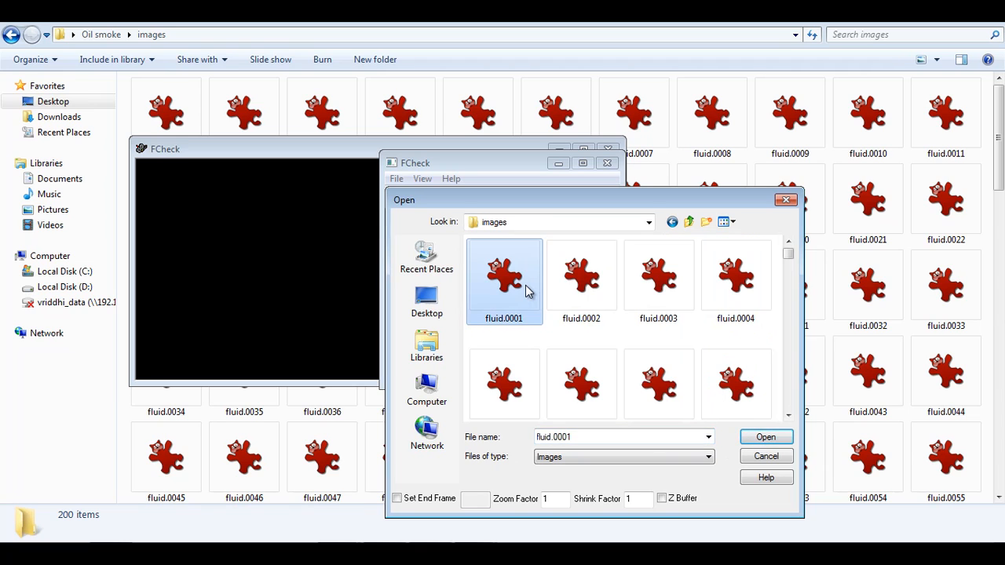
pyautogui.click(770, 437)
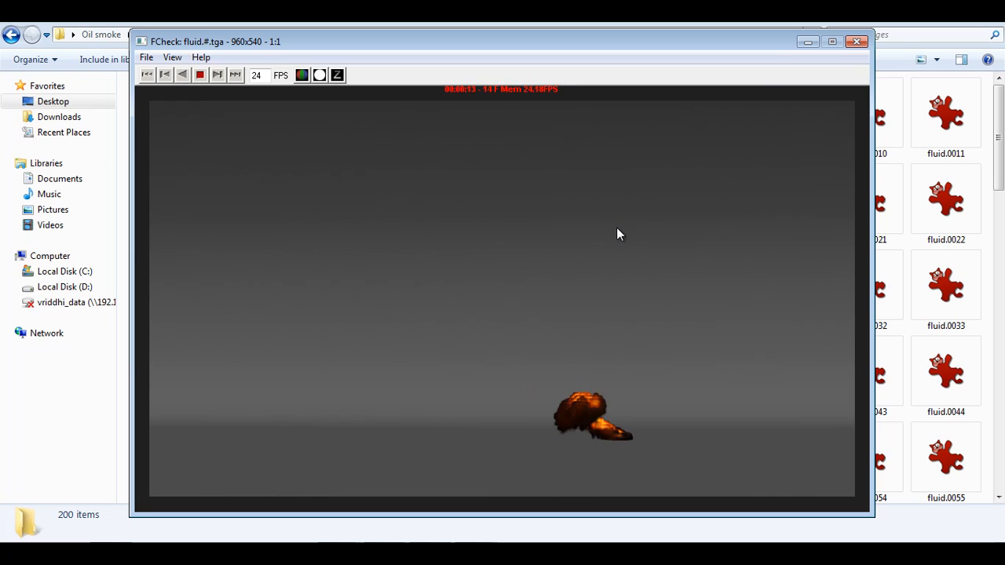
pyautogui.click(616, 234)
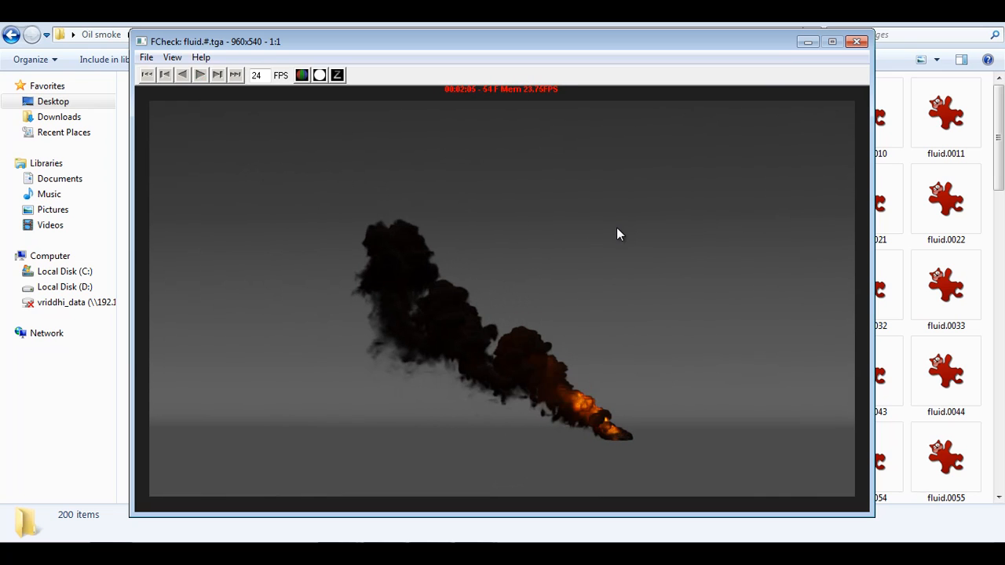